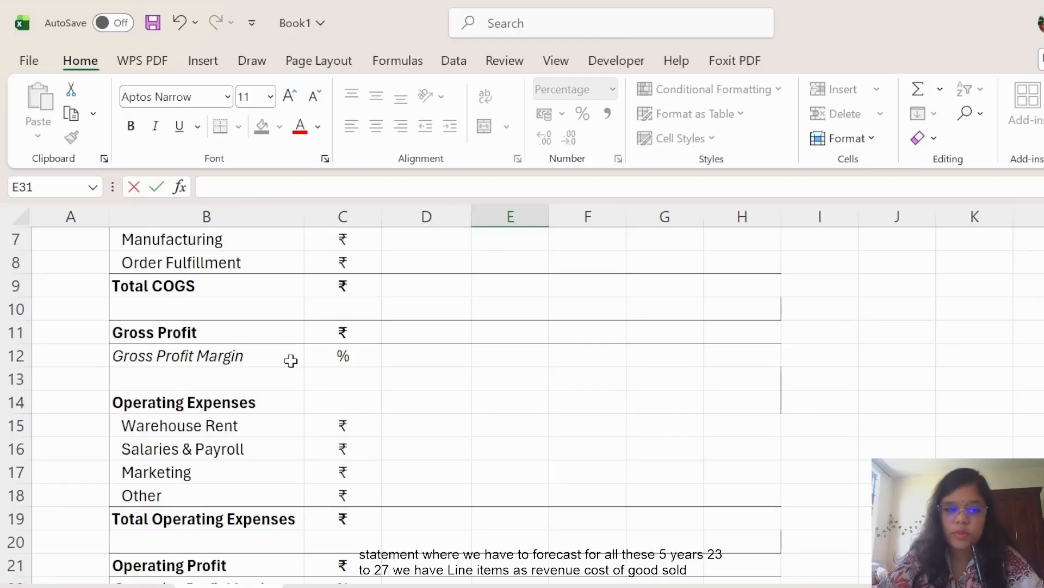
Enter 60% as the 2024 order growth rate in E31, correcting the mistyped 6000%.
scroll(291, 361, "down", 2)
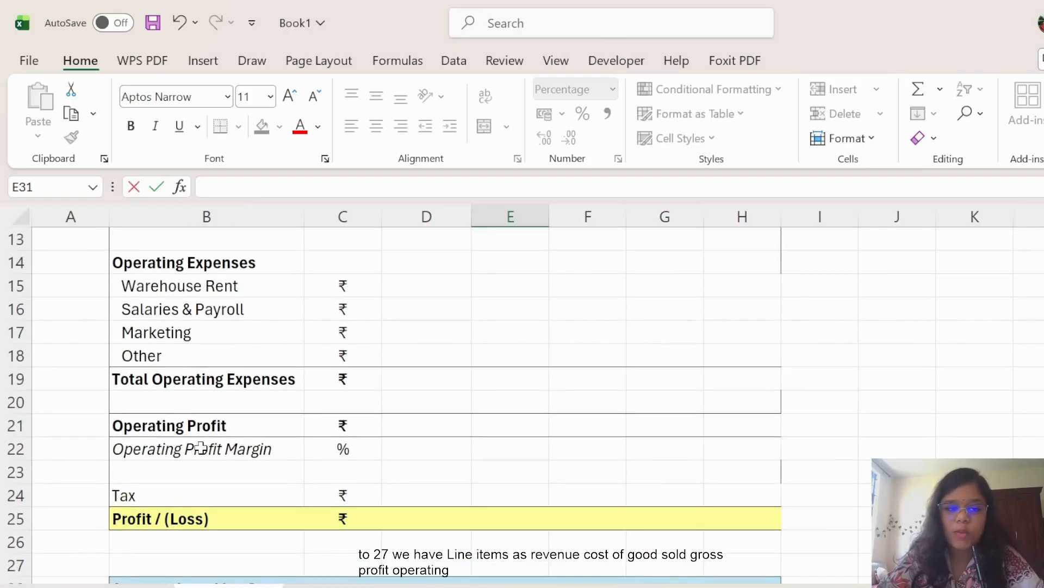
scroll(268, 451, "down", 3)
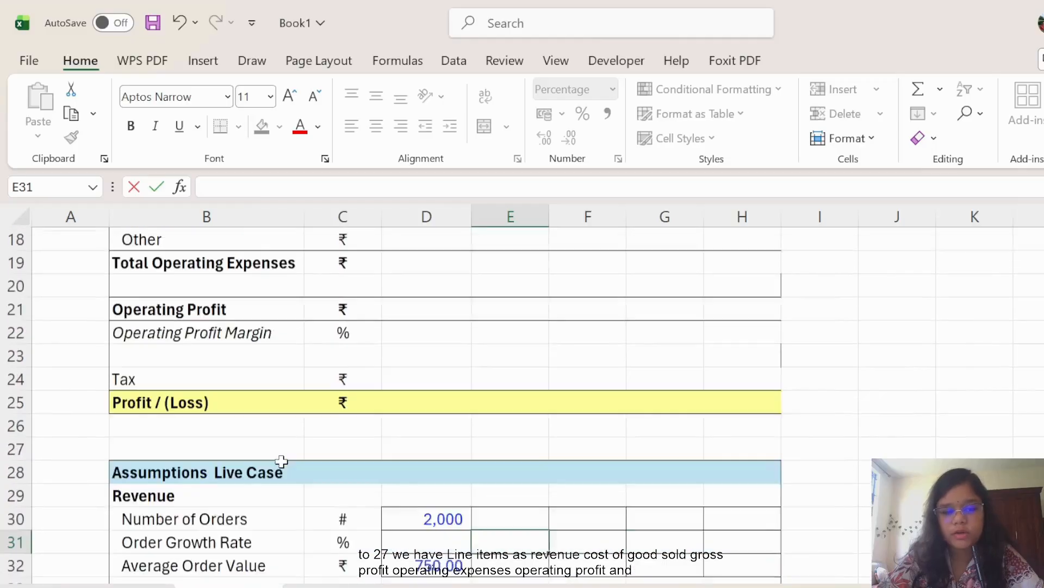
scroll(282, 462, "down", 1)
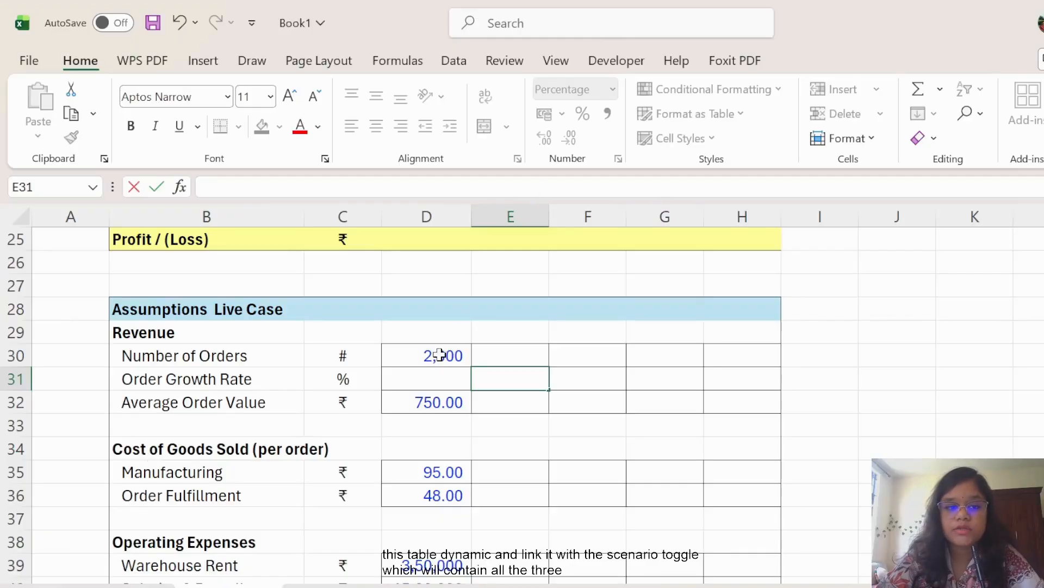
scroll(273, 389, "up", 8)
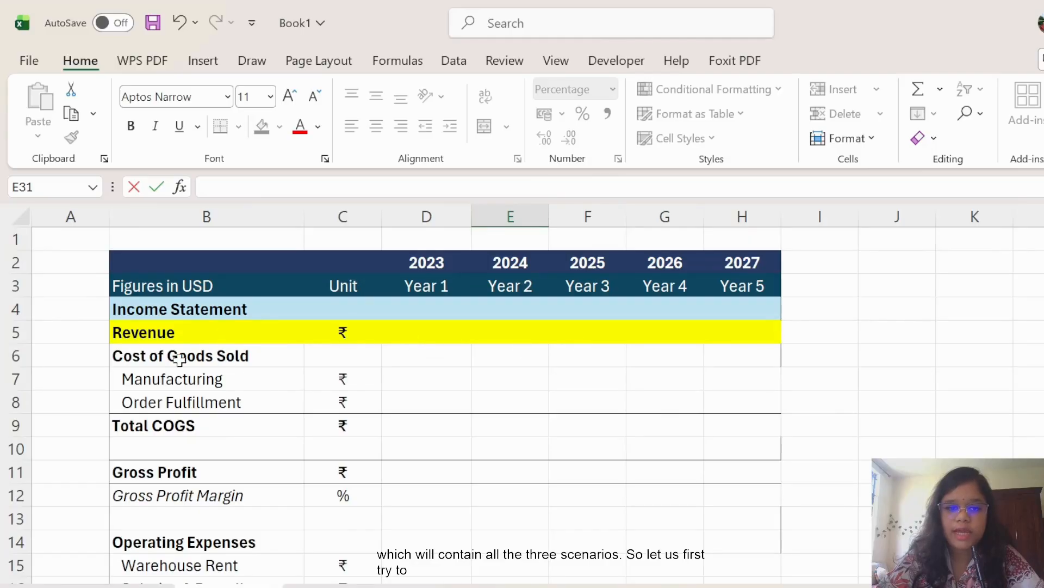
scroll(391, 386, "down", 1)
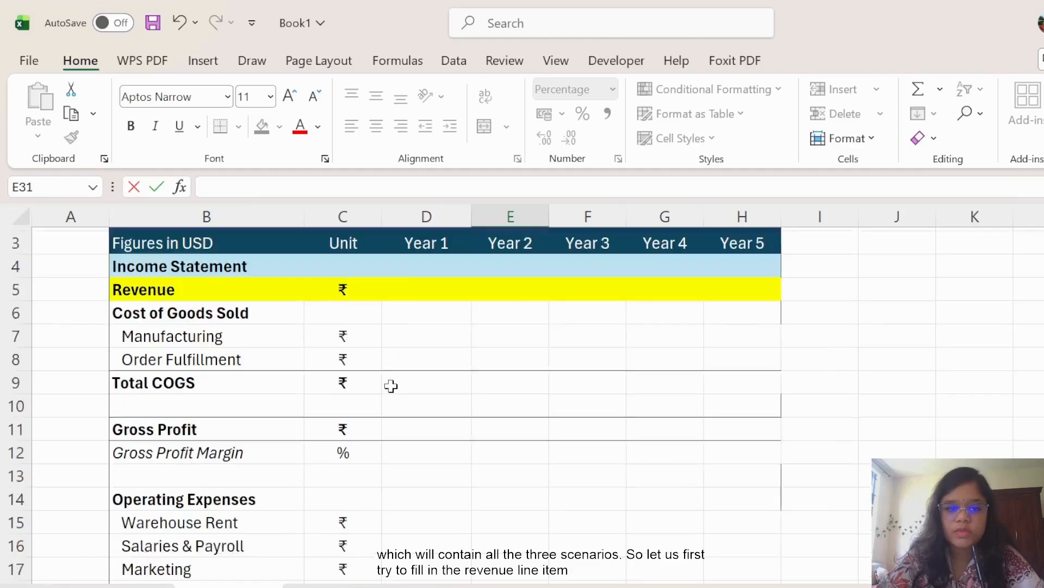
scroll(391, 385, "down", 7)
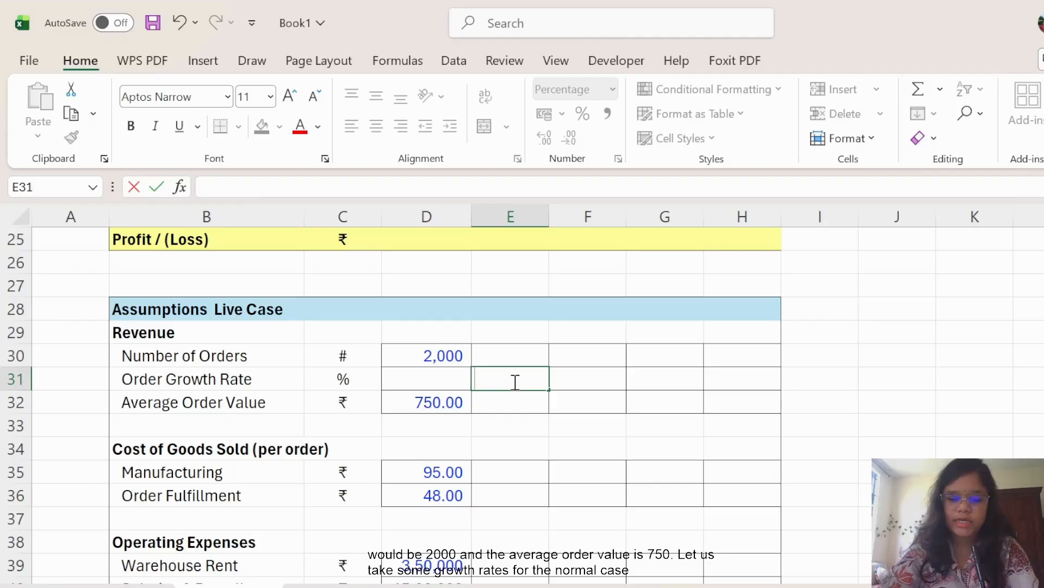
type("60")
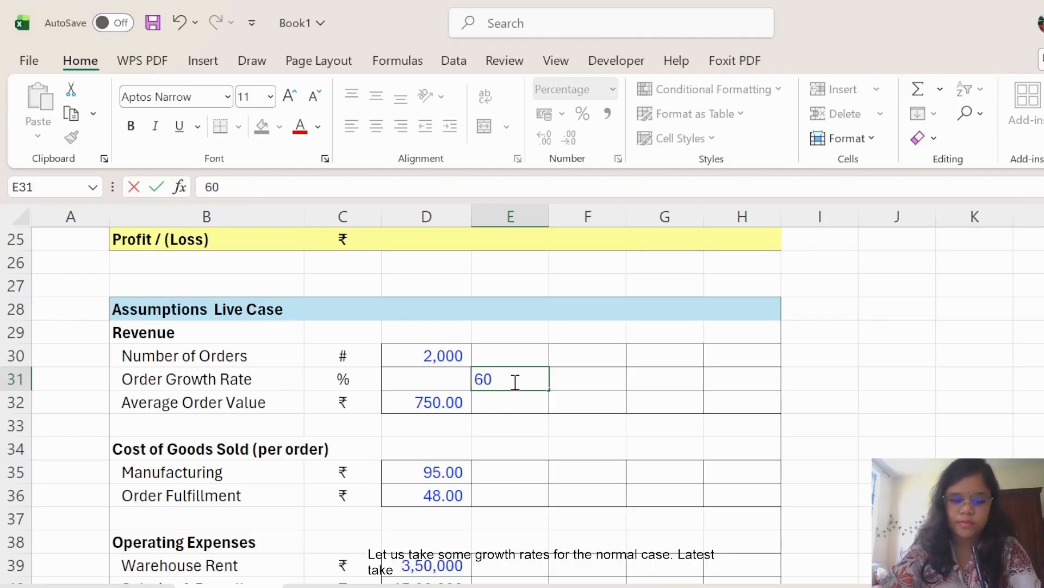
key("Tab")
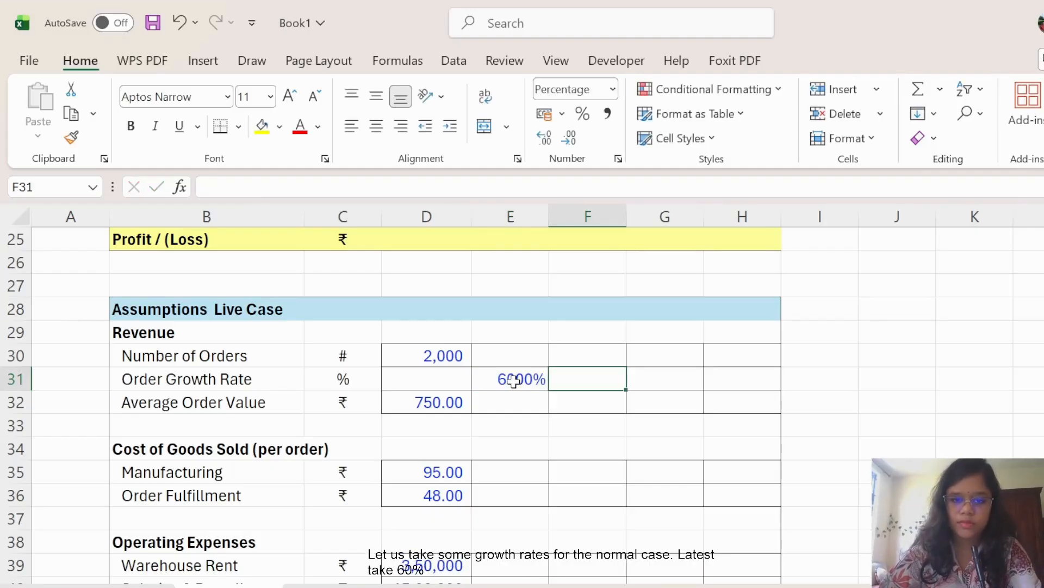
left_click(515, 381)
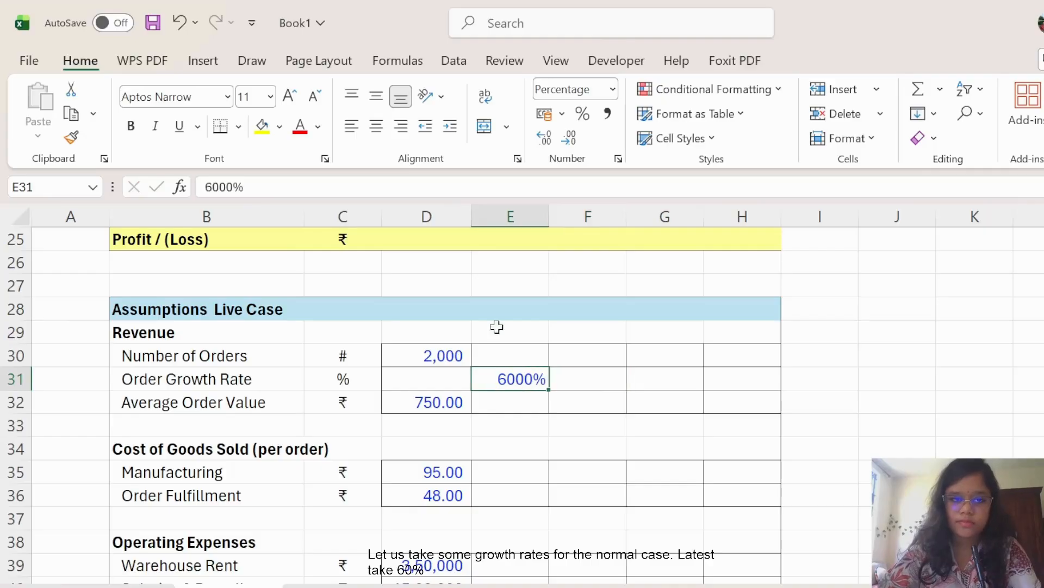
left_click(235, 188)
key("BackSpace")
key("BackSpace")
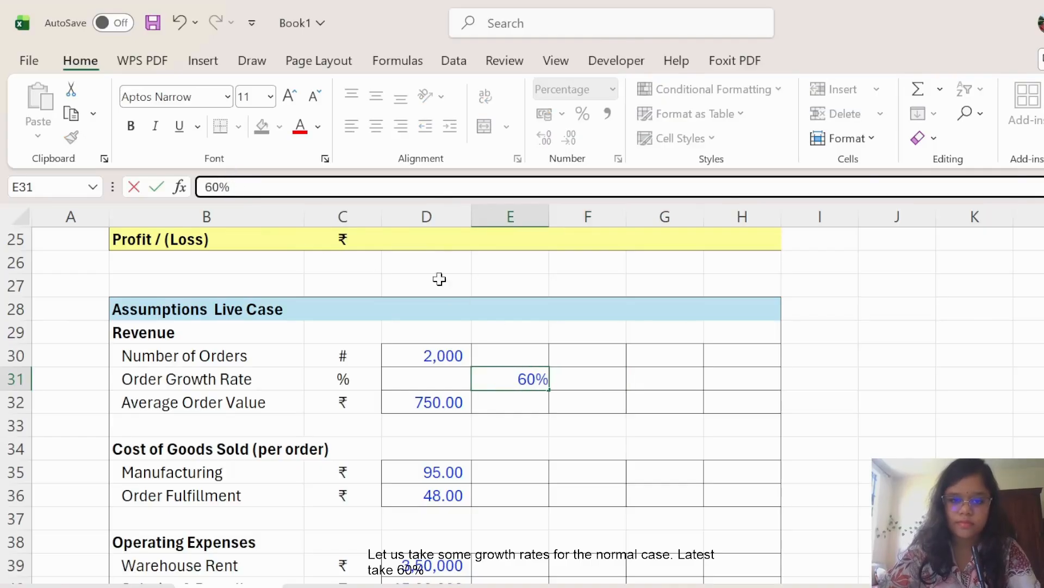
left_click(582, 380)
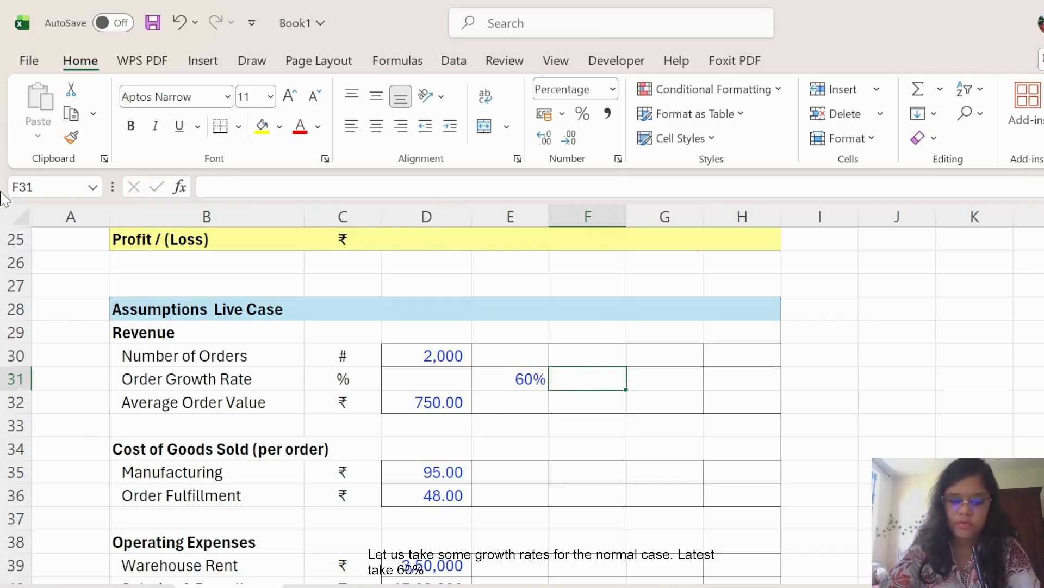
Enter order growth rates of 45%, 30% and 20% for 2025 through 2027.
type("45")
key("Tab")
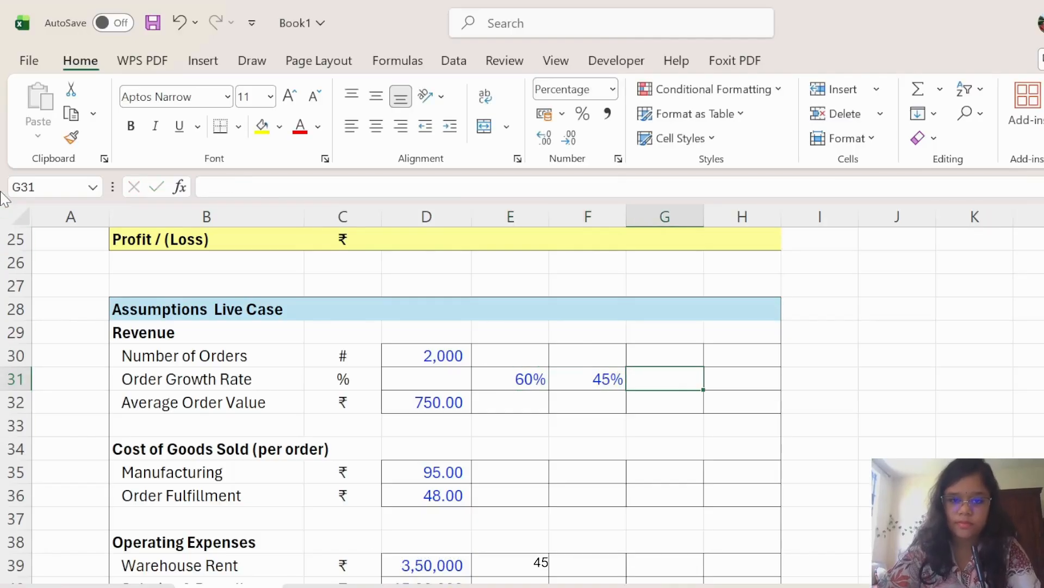
type("30")
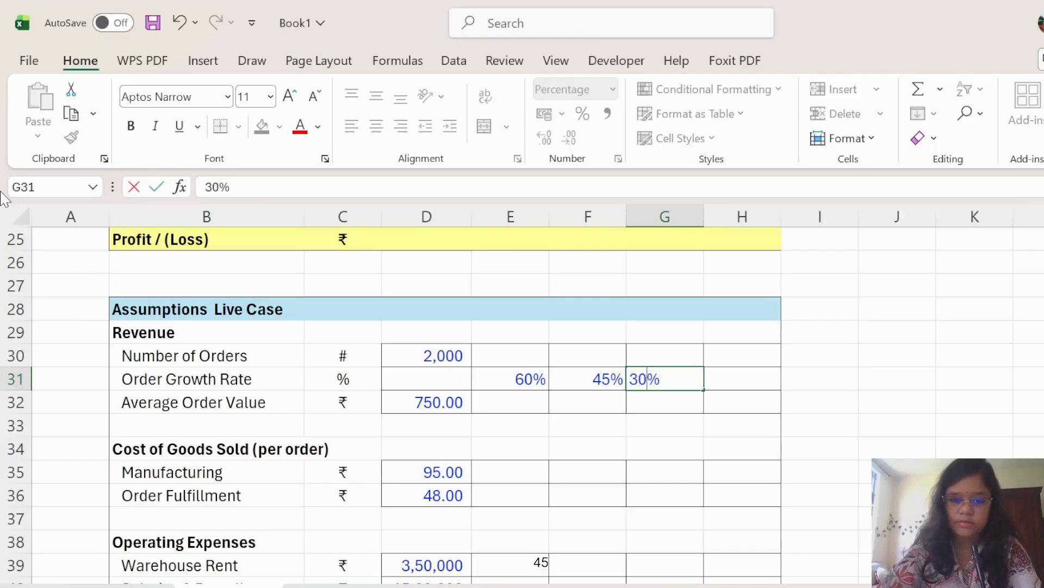
key("Tab")
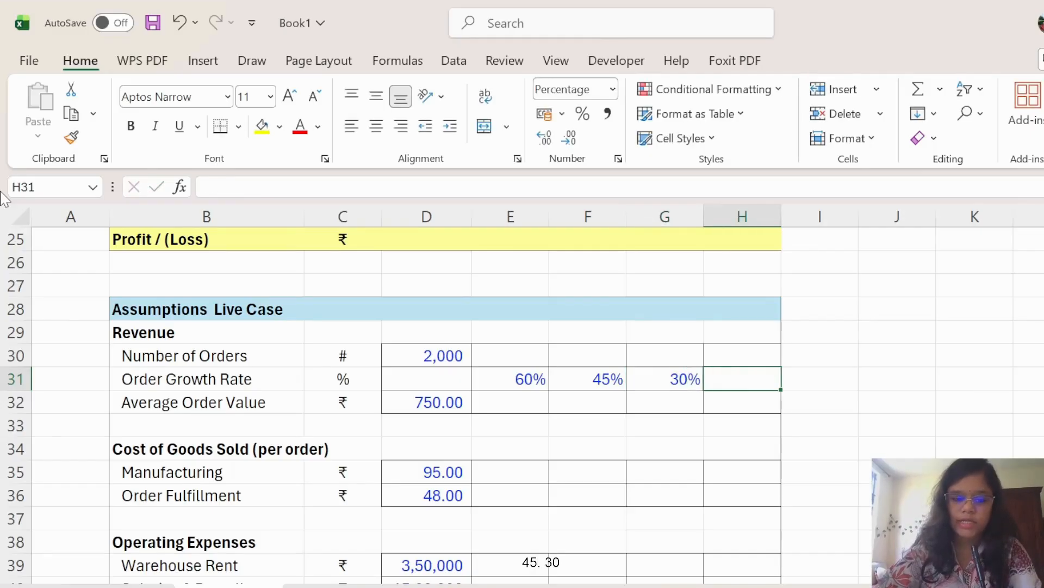
type("20")
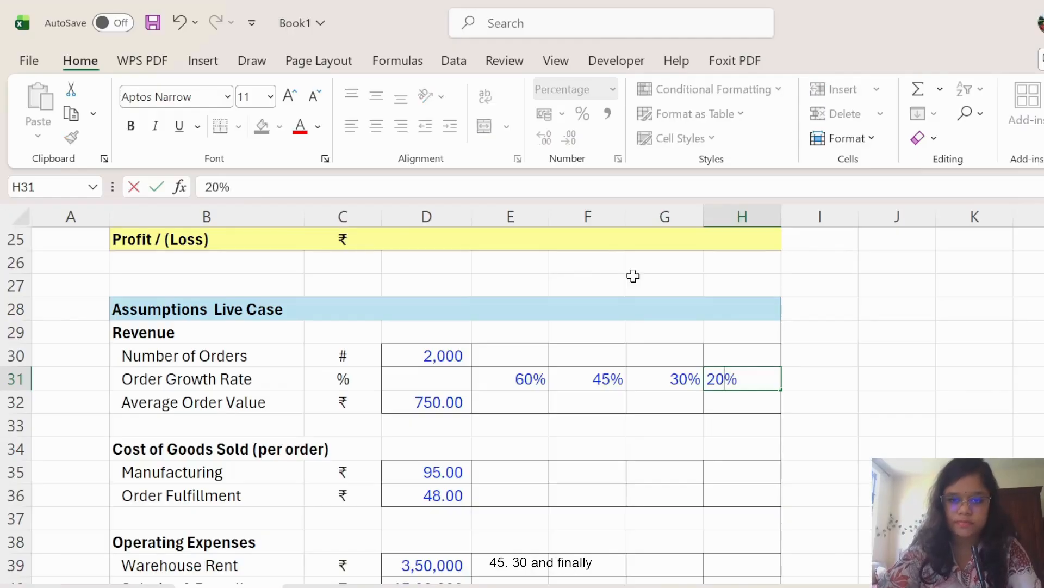
left_click(889, 325)
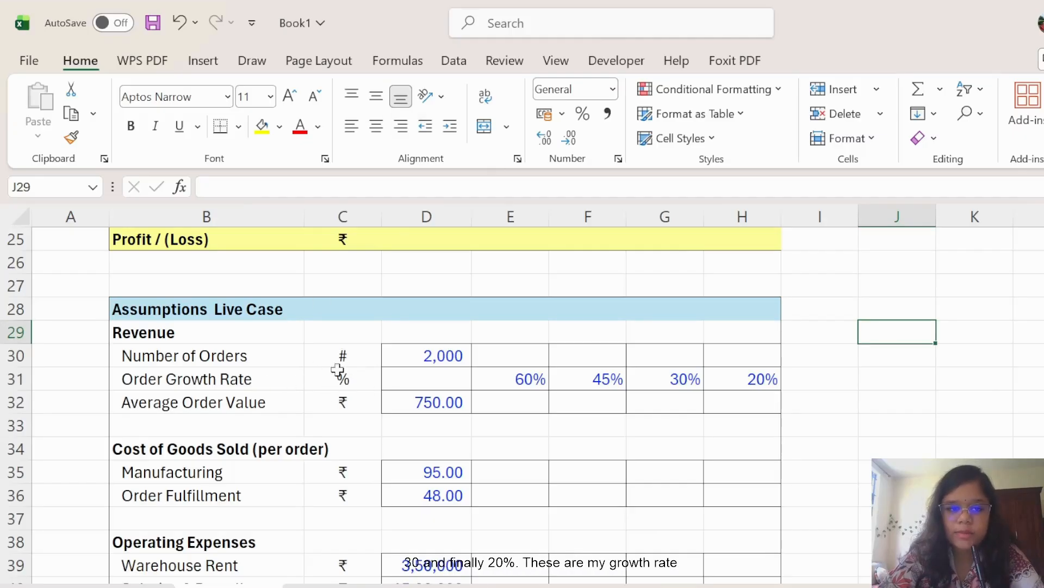
left_click(509, 355)
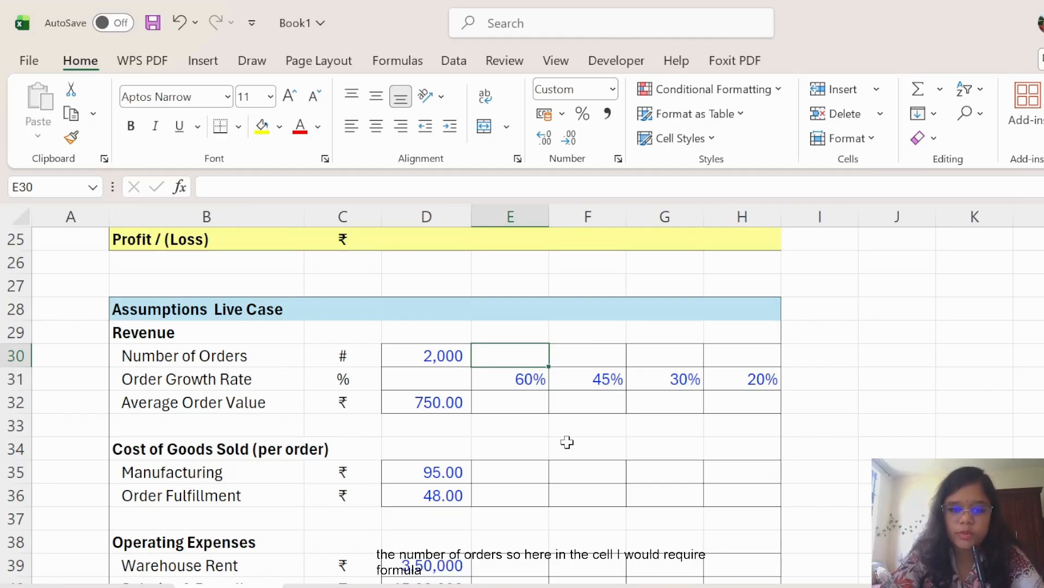
Enter =D30*(1+E31) in E30 and fill it to H30, giving 3,200 to 7,238 orders.
type("=")
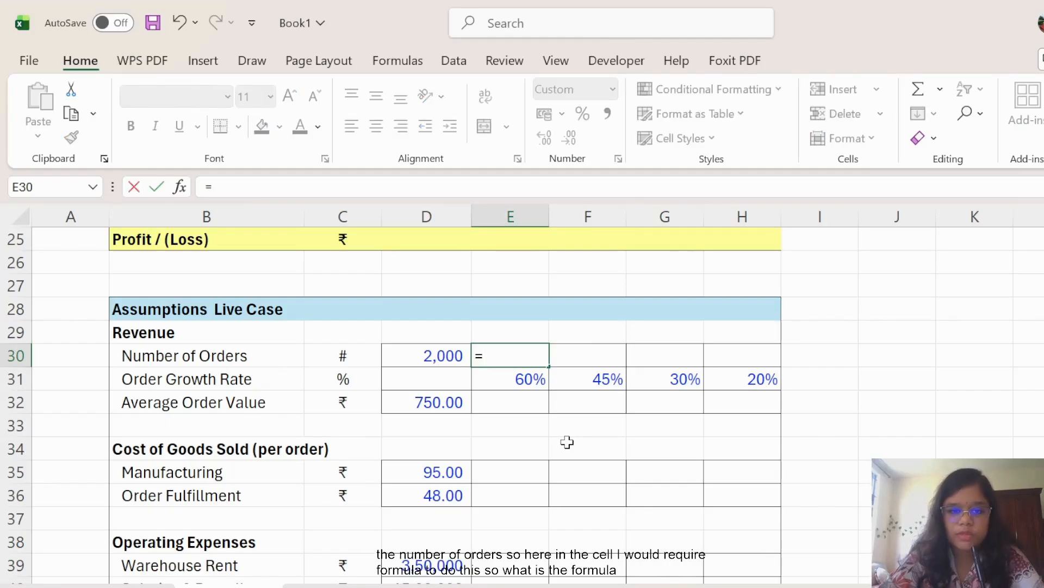
left_click(444, 356)
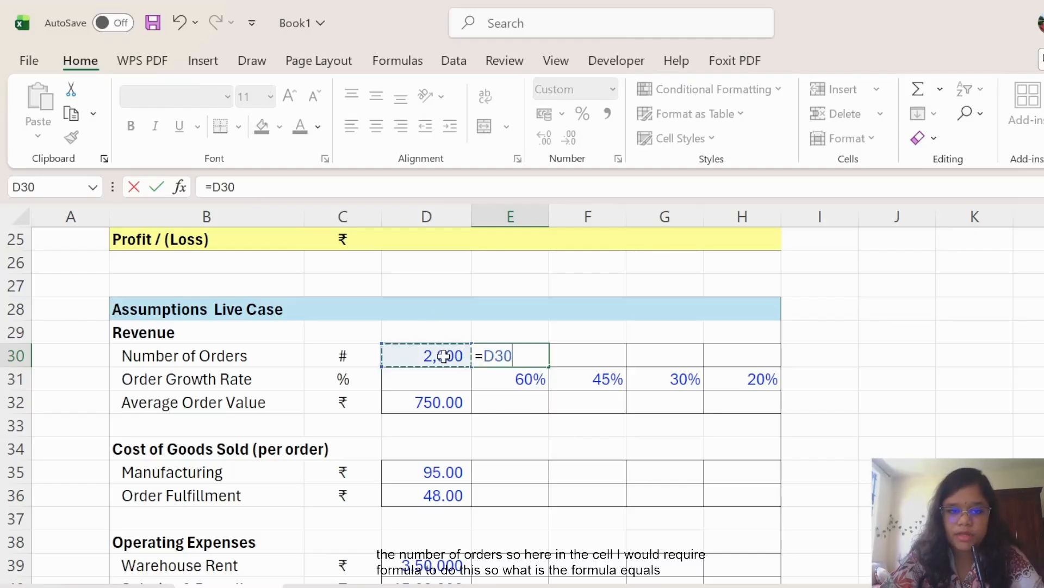
type("*")
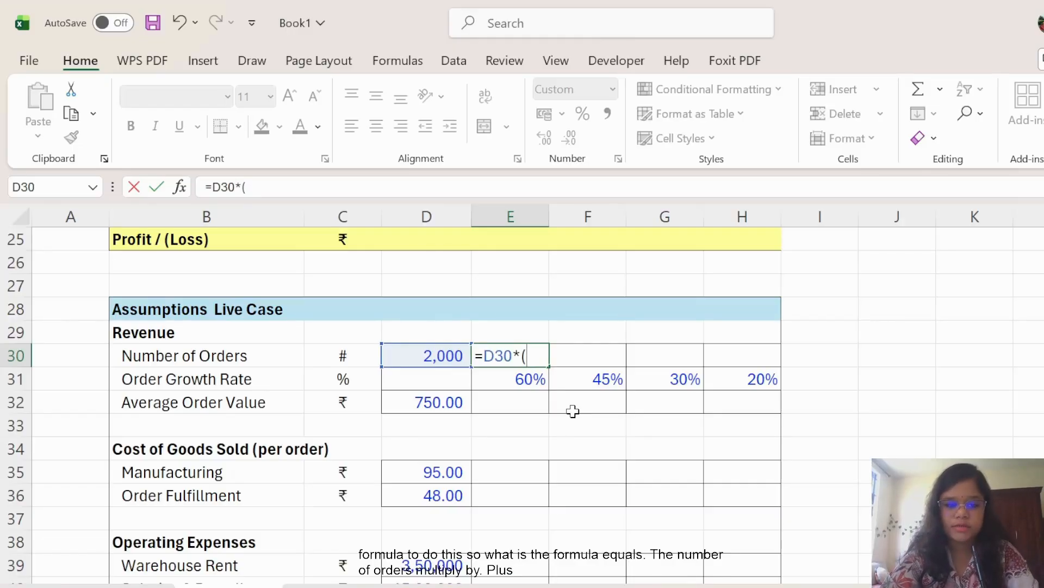
type("(1+")
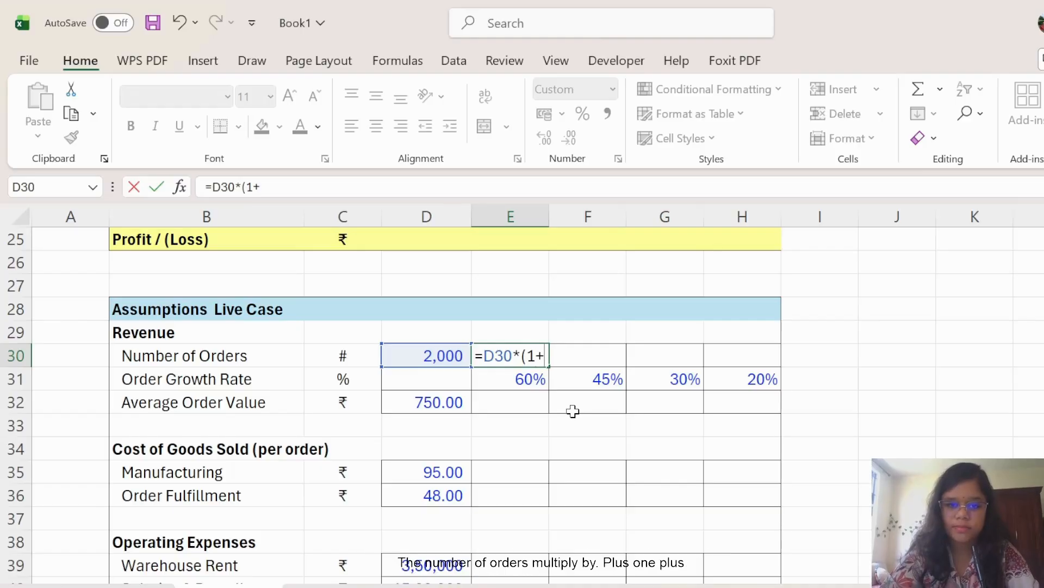
left_click(523, 376)
type(")")
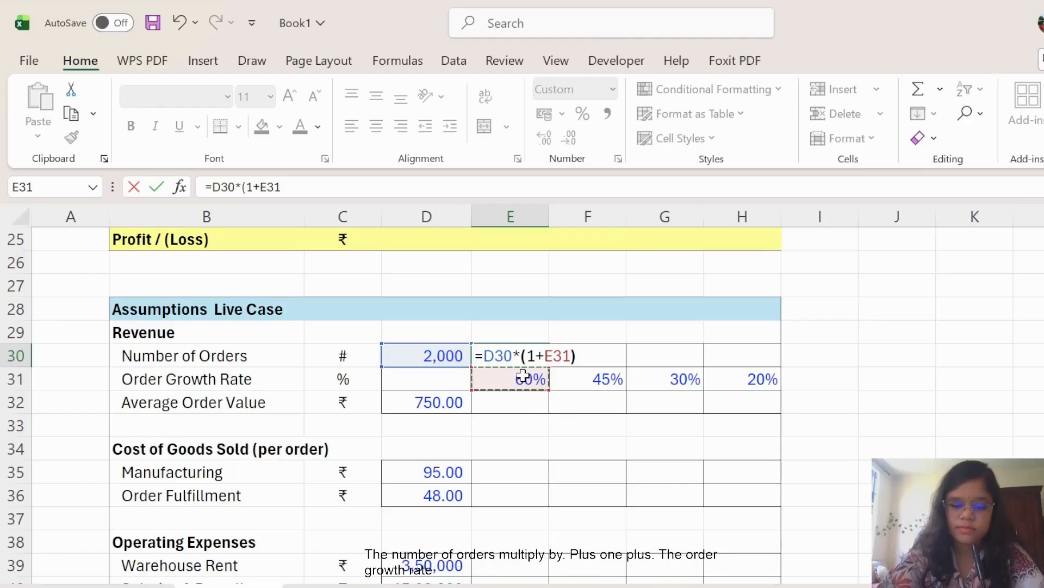
key("Return")
left_click(541, 354)
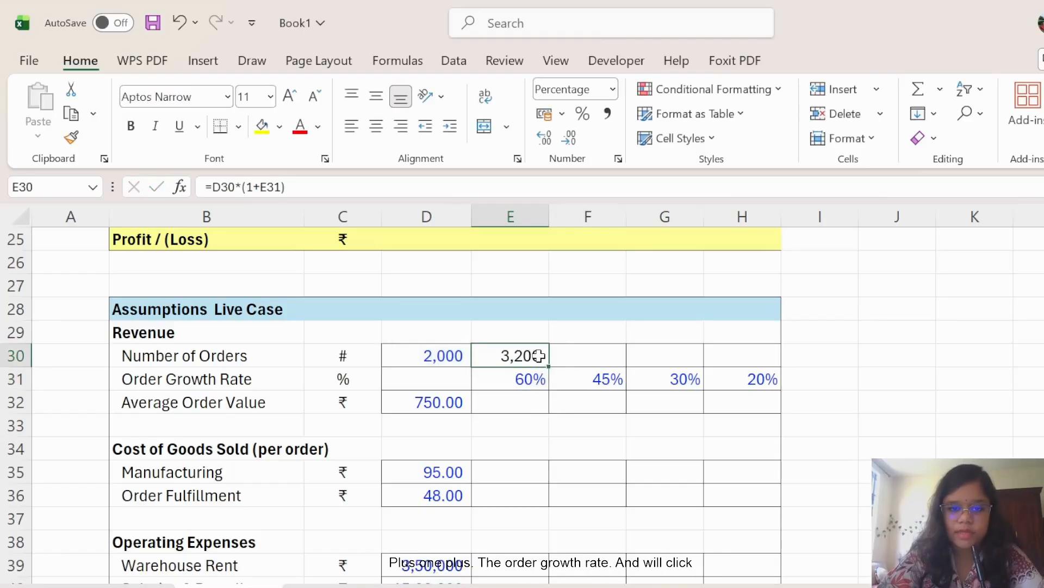
left_click_drag(550, 367, 778, 365)
left_click(873, 422)
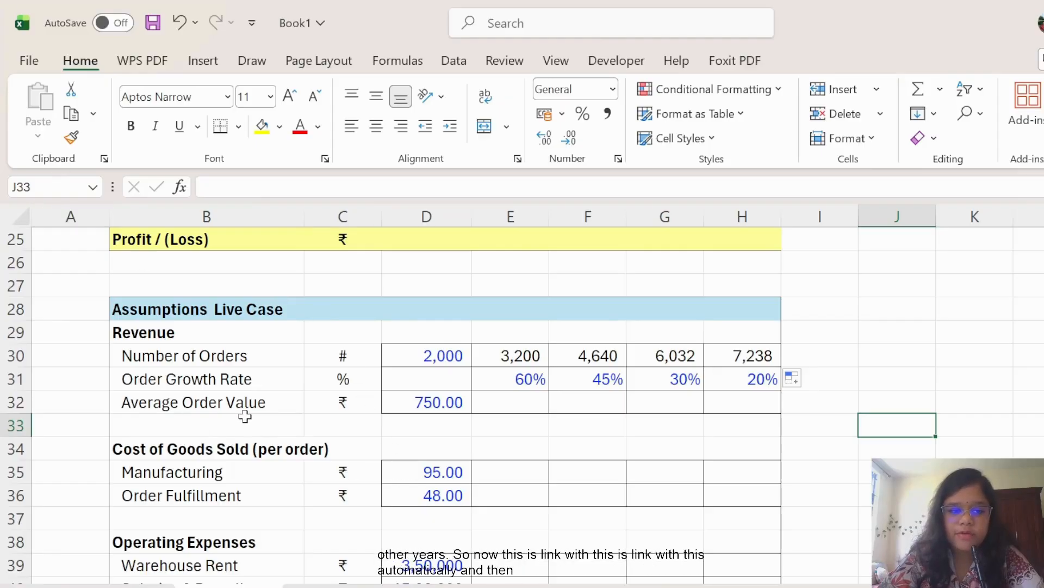
Fill the 750.00 average order value from D32 across to H32.
left_click(458, 404)
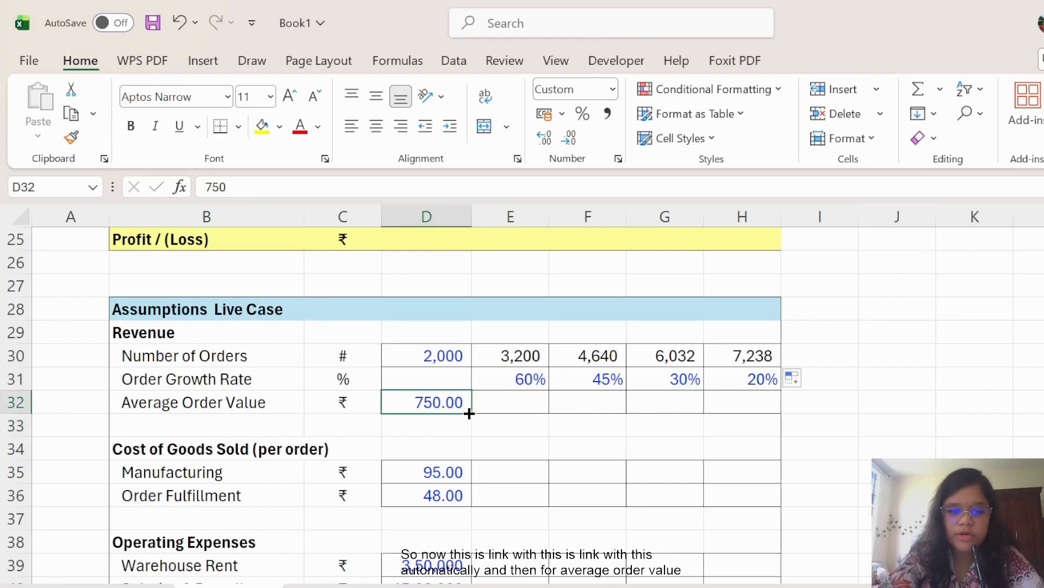
left_click_drag(472, 415, 758, 416)
left_click(897, 425)
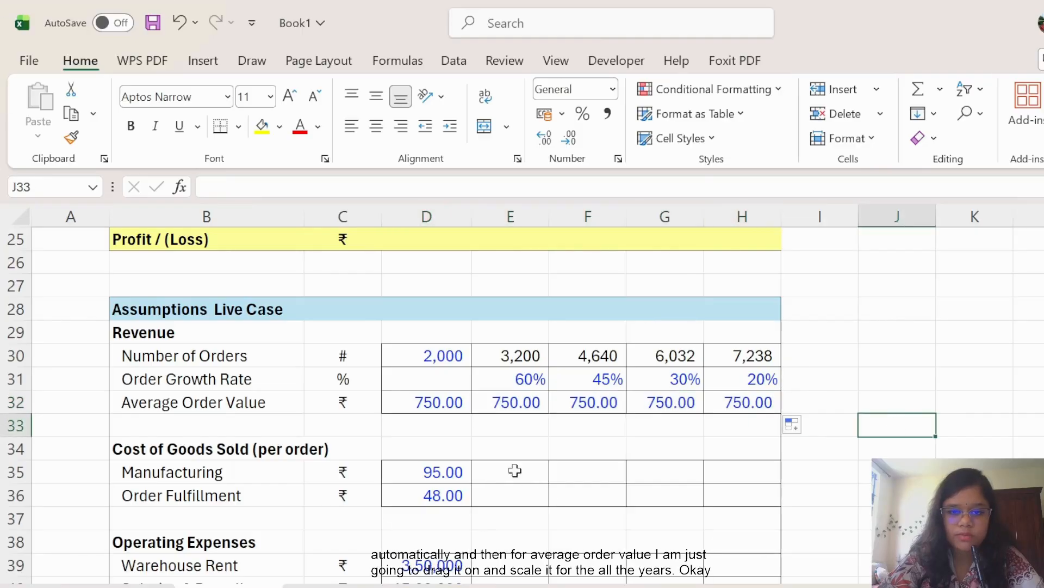
scroll(520, 438, "up", 8)
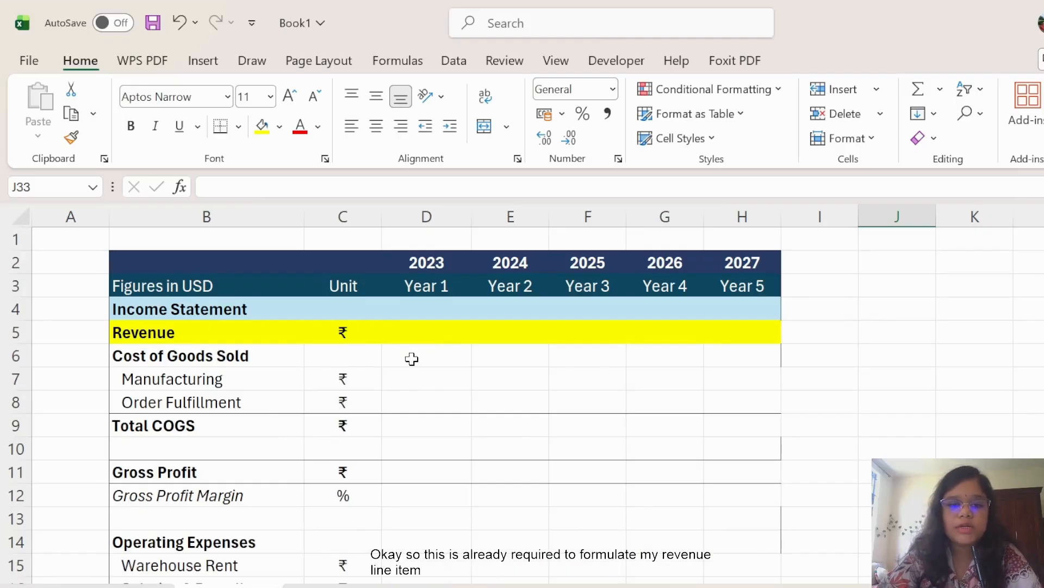
Enter the 2023 Revenue formula =D30*D32 in D5.
left_click(432, 332)
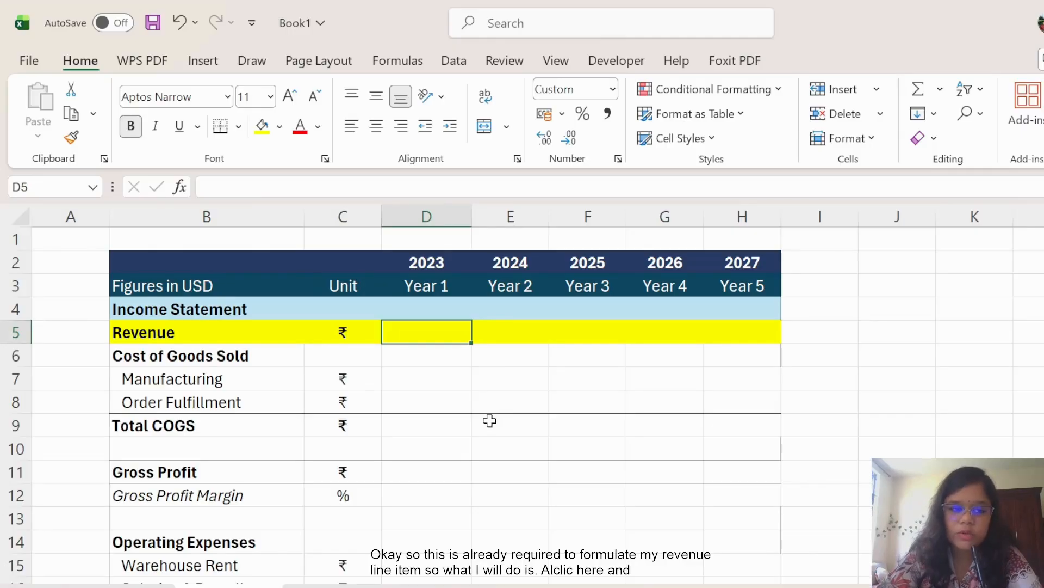
scroll(489, 421, "down", 5)
scroll(489, 423, "down", 2)
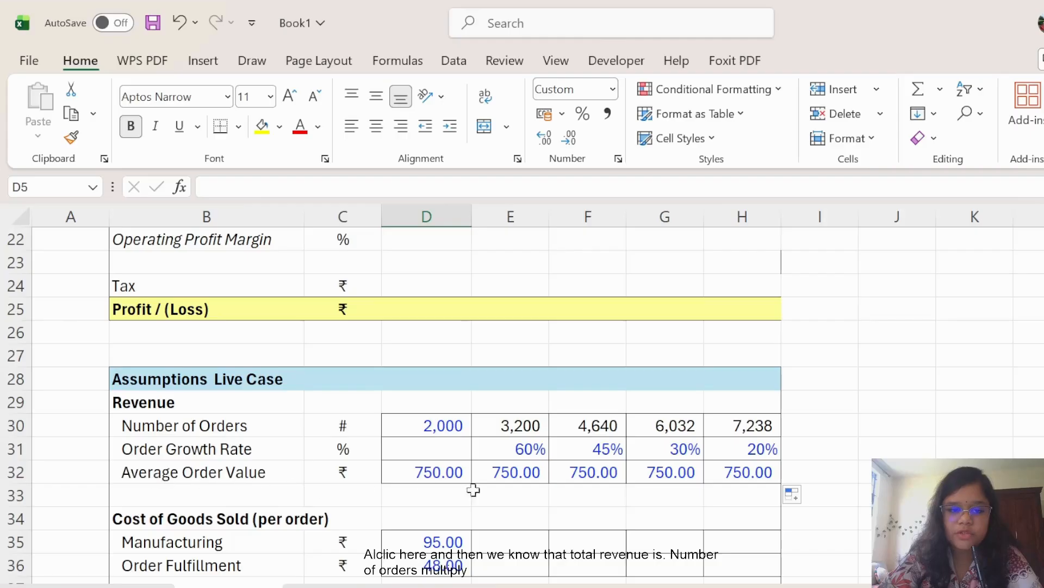
scroll(439, 456, "up", 4)
scroll(440, 456, "up", 3)
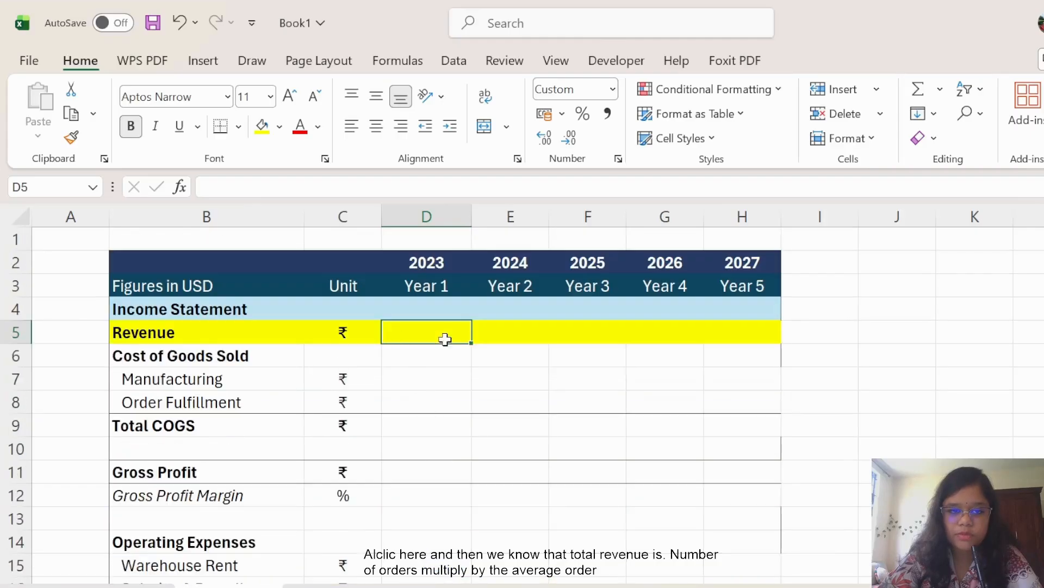
type("=")
scroll(546, 385, "down", 4)
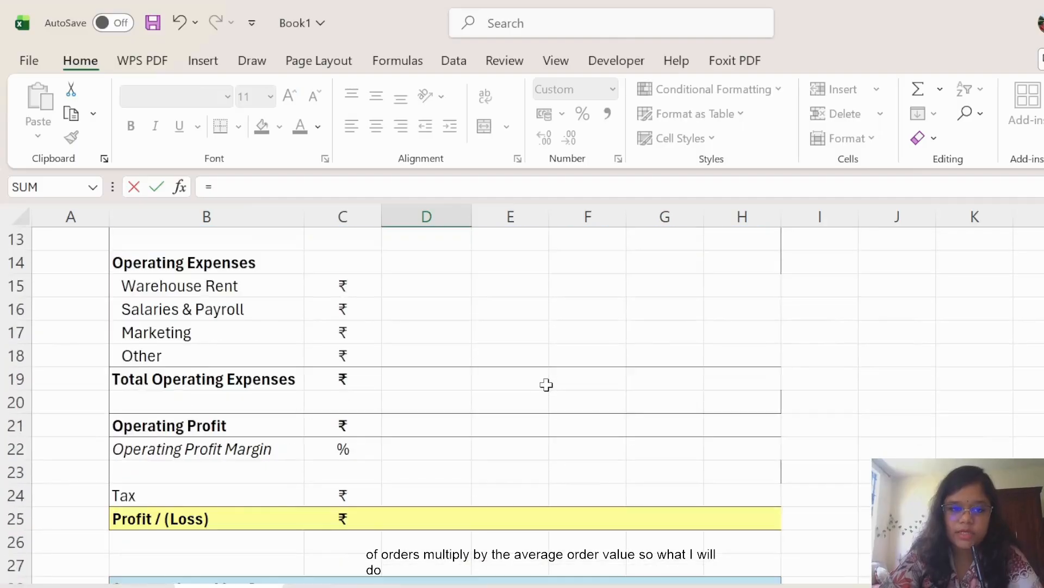
scroll(546, 384, "down", 3)
left_click(450, 428)
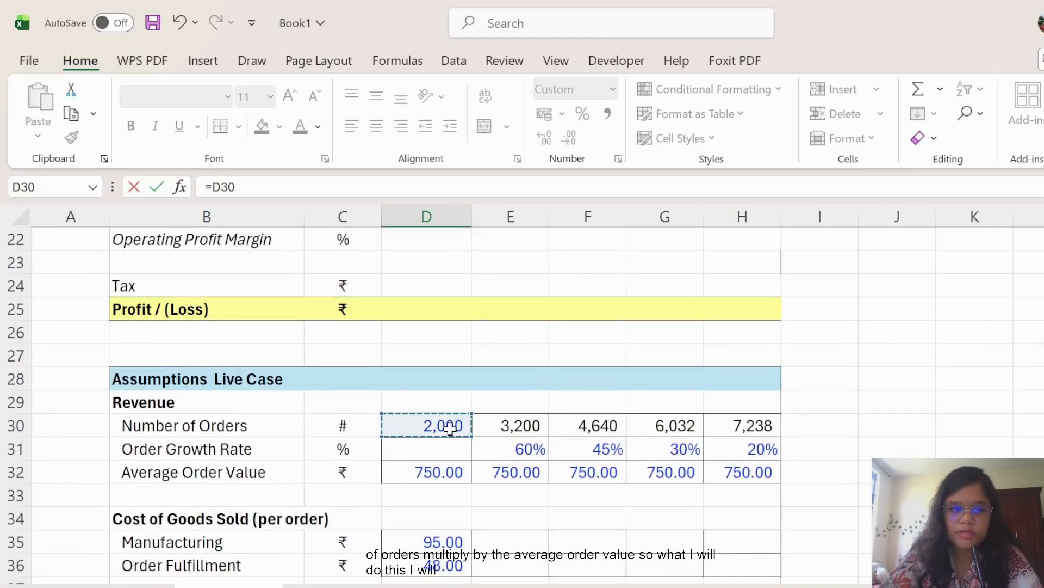
type("*")
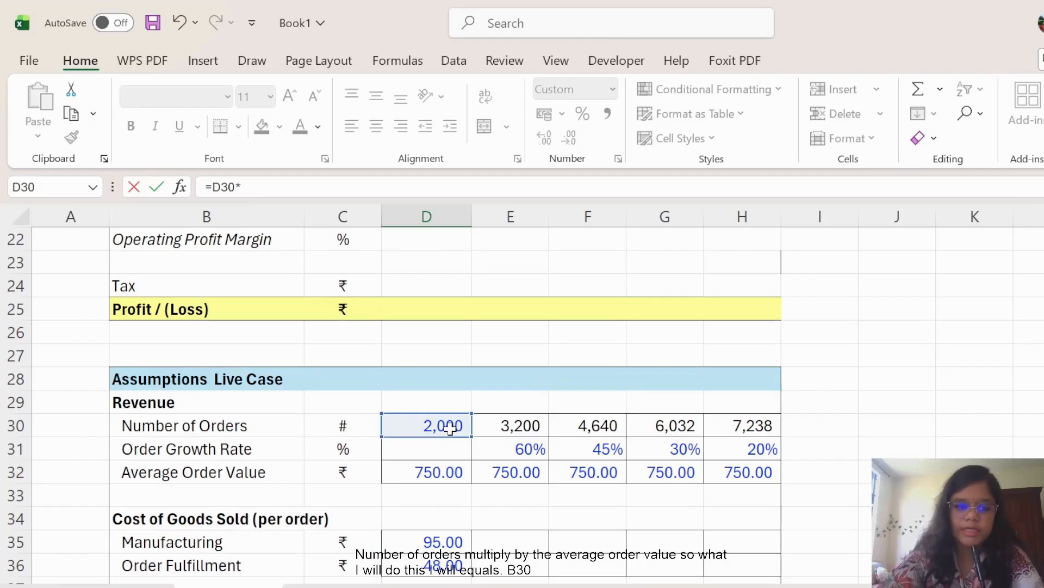
left_click(447, 477)
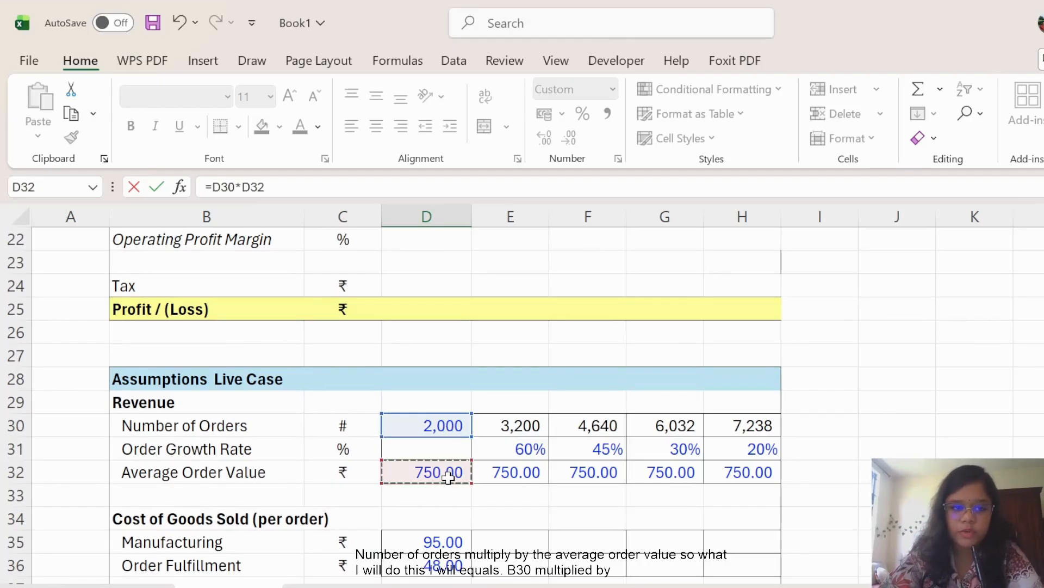
key("Return")
Fill the Revenue formula through 2027 and AutoFit columns E–H so every figure shows.
scroll(424, 475, "up", 2)
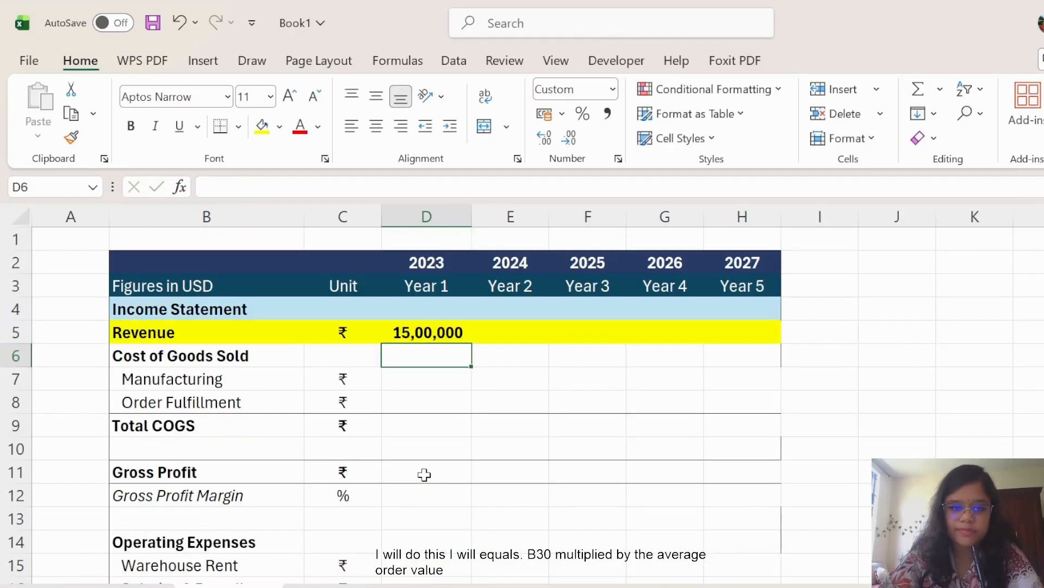
left_click(460, 337)
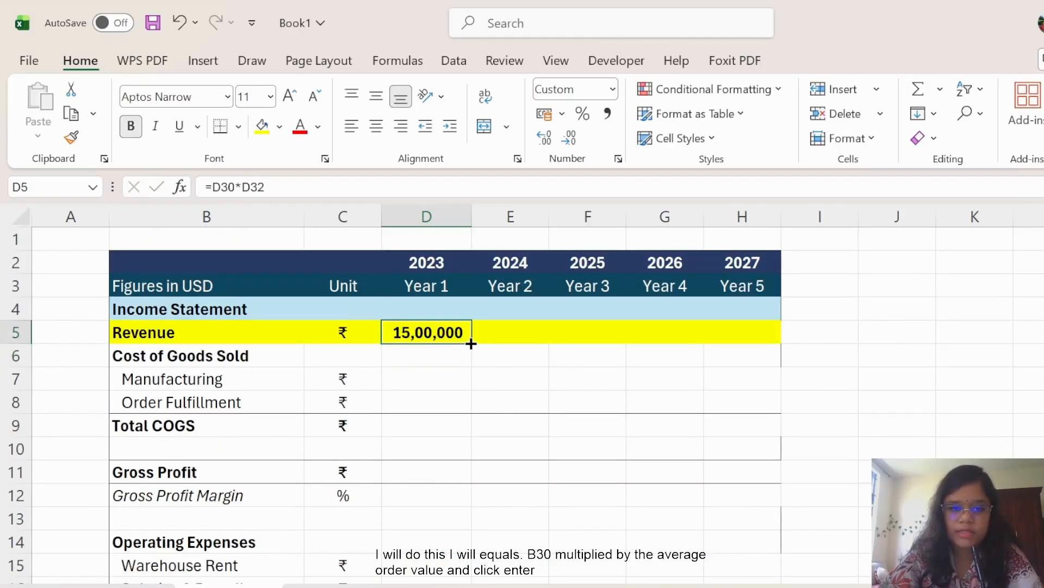
left_click_drag(471, 343, 760, 343)
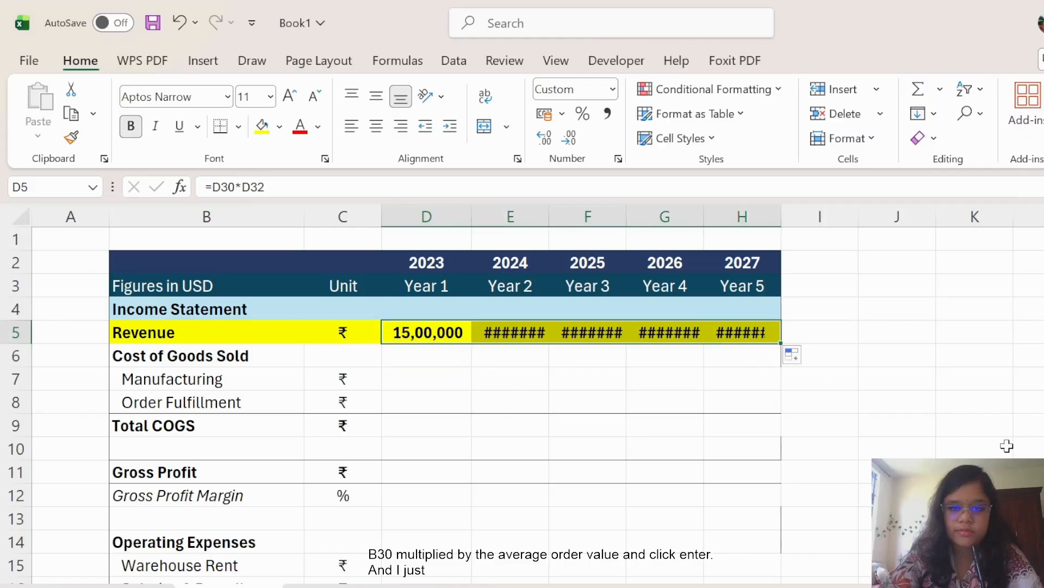
double_click(549, 215)
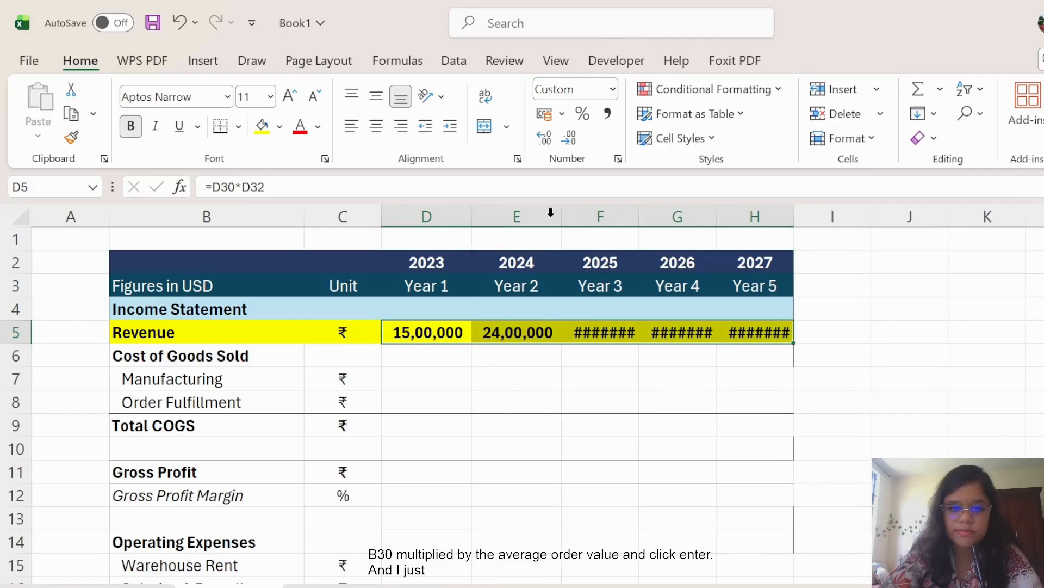
double_click(641, 216)
double_click(728, 216)
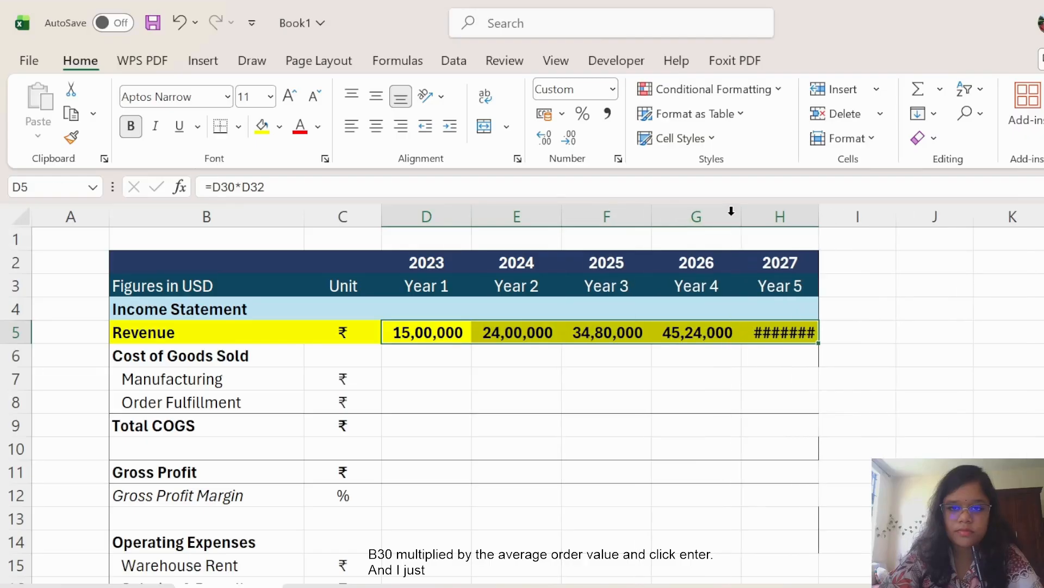
double_click(816, 215)
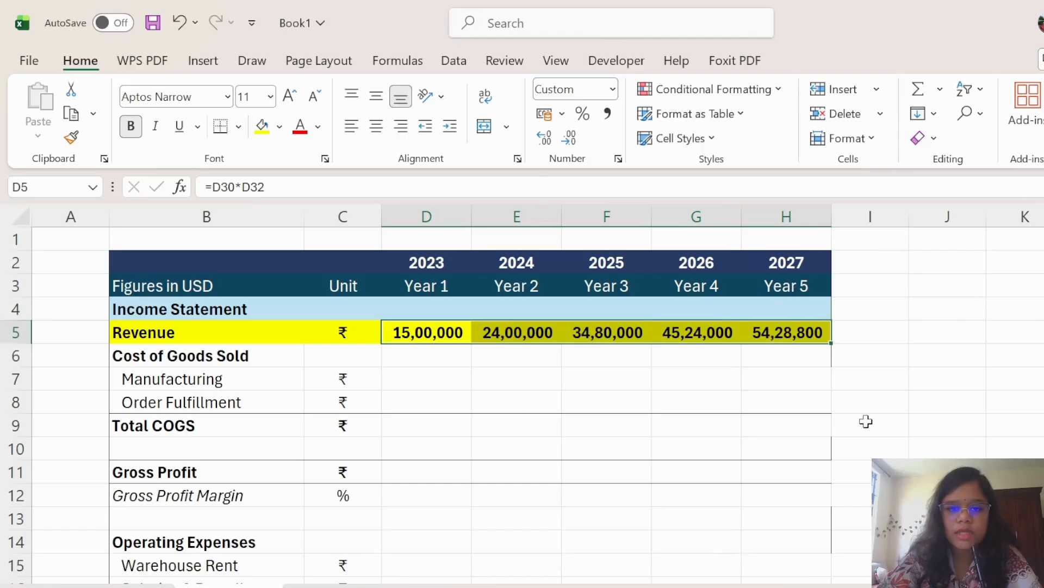
left_click(921, 407)
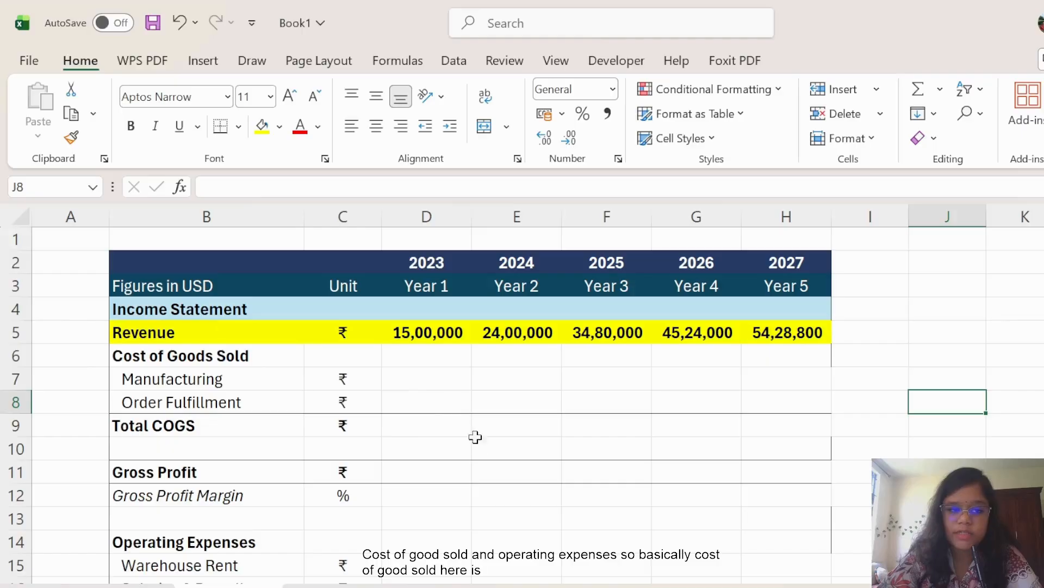
Fill the 95.00 manufacturing and 48.00 fulfillment costs from D35:D36 across to column H.
scroll(488, 450, "down", 4)
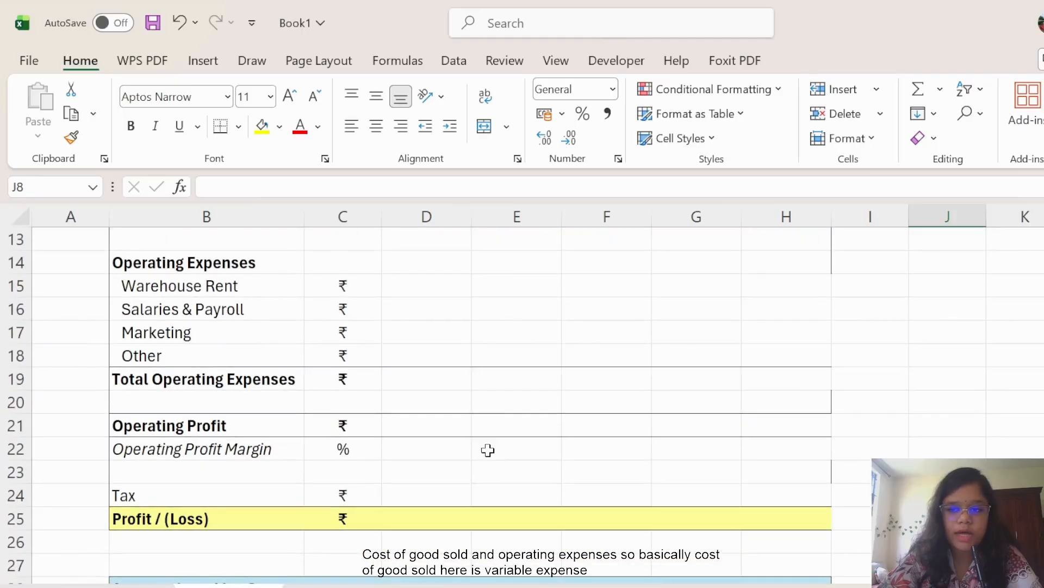
scroll(488, 450, "down", 5)
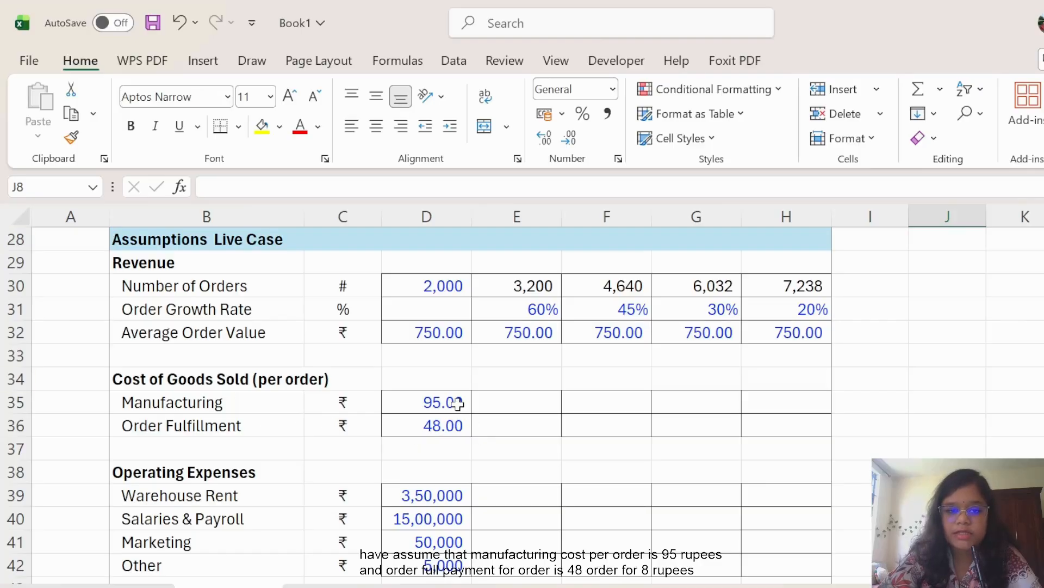
left_click_drag(459, 403, 821, 434)
left_click(944, 430)
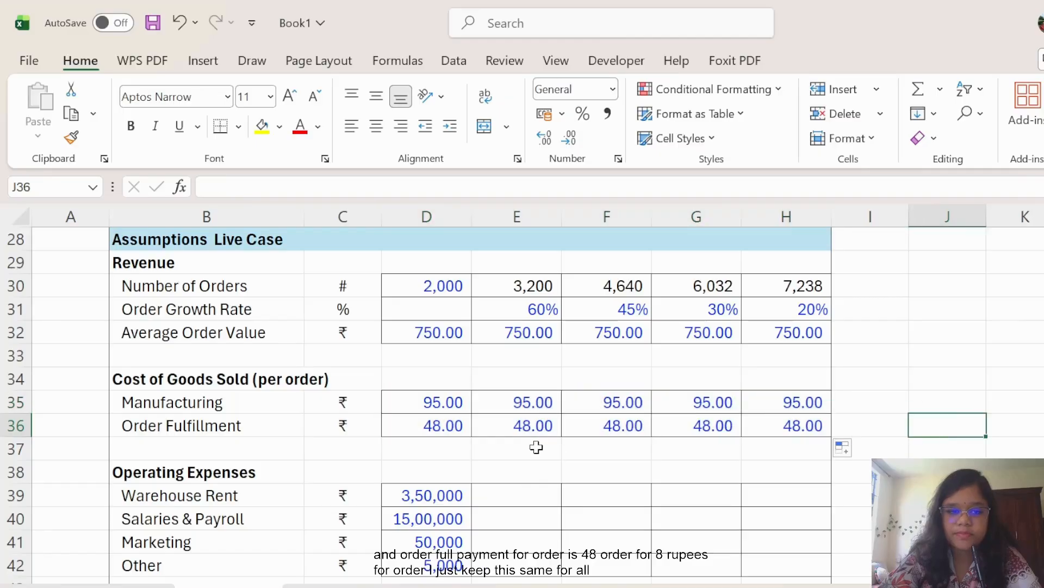
scroll(524, 447, "down", 2)
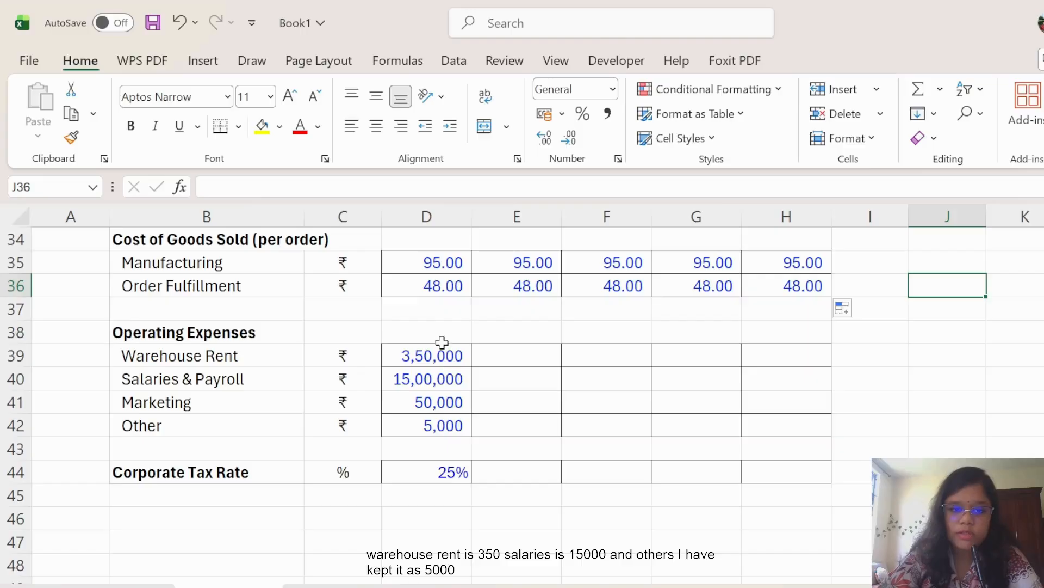
Fill operating expenses D39:D42 and the 25% tax rate in D44 across to column H.
left_click_drag(443, 355, 809, 432)
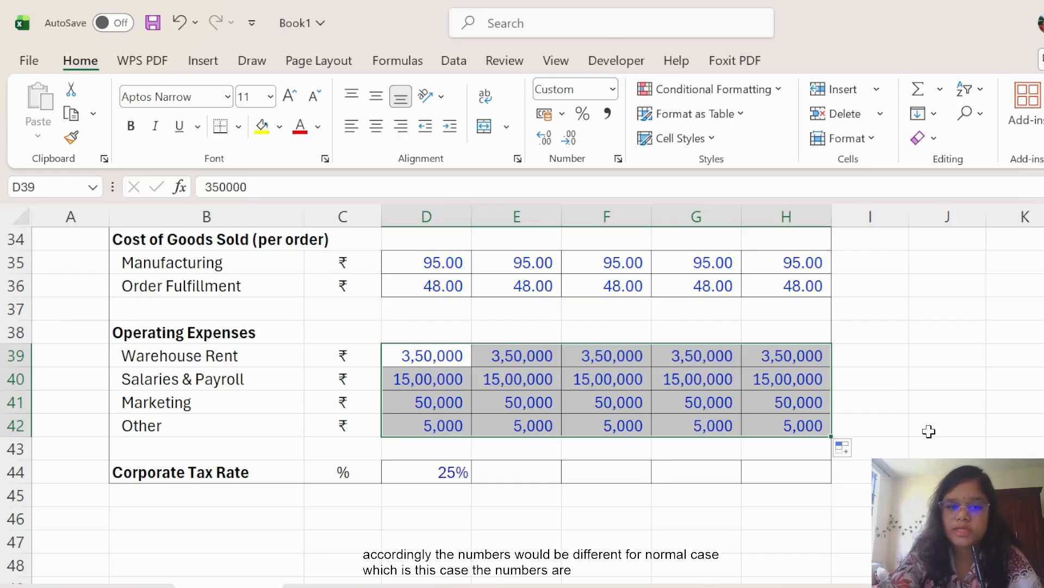
left_click(453, 509)
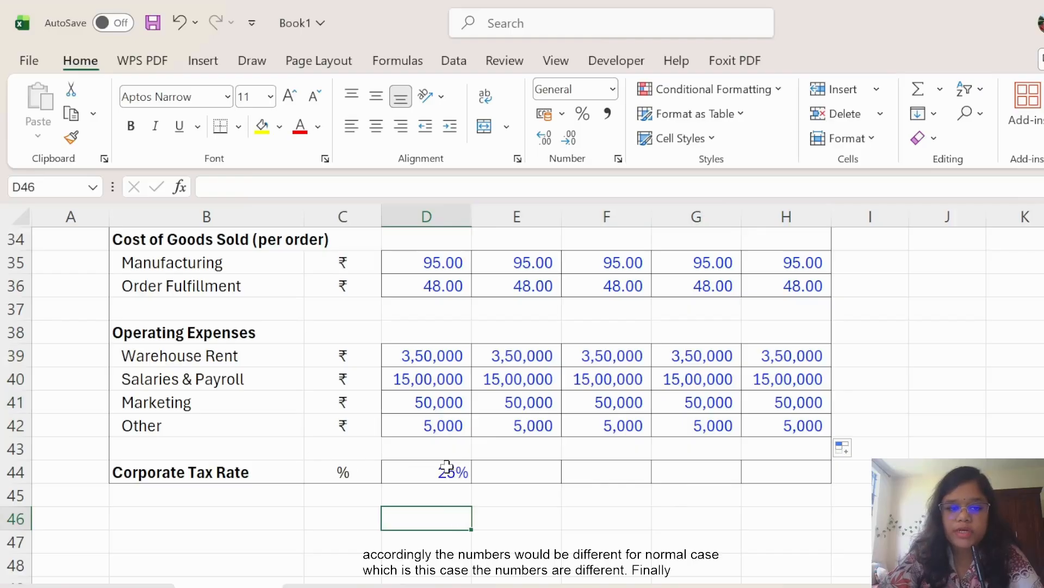
left_click(448, 468)
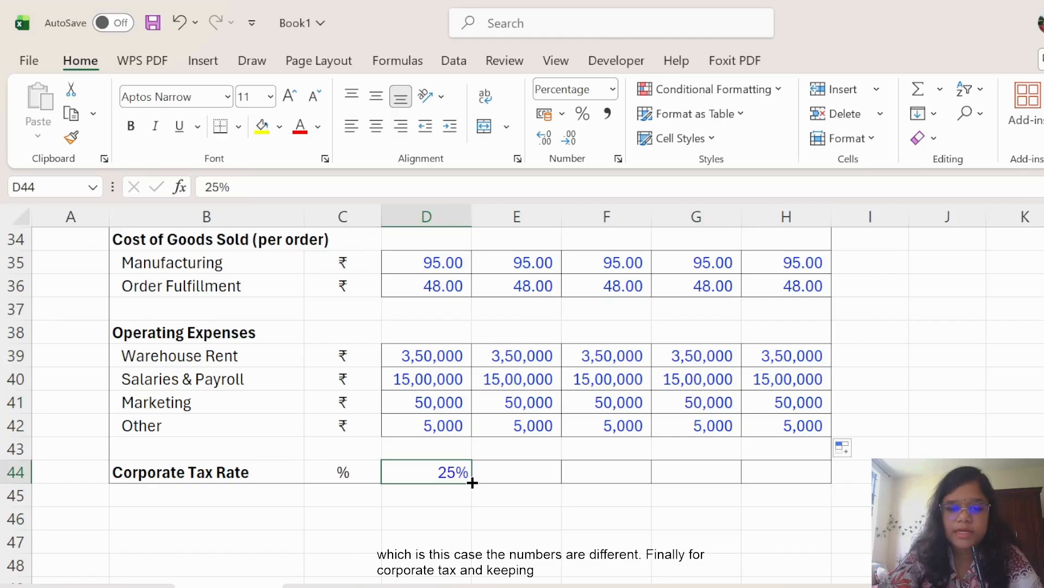
left_click_drag(471, 483, 797, 482)
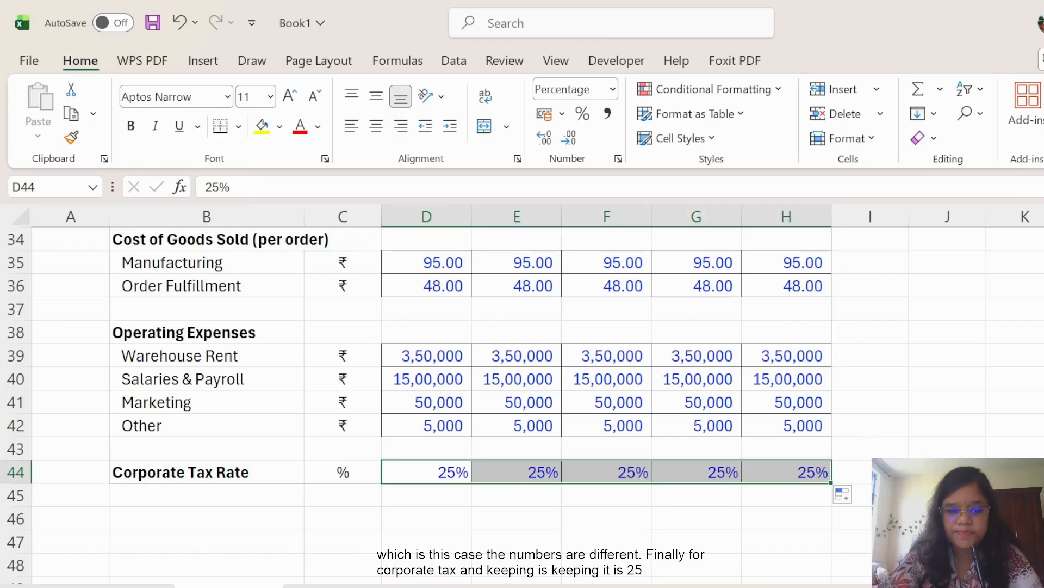
left_click(947, 472)
scroll(937, 425, "up", 3)
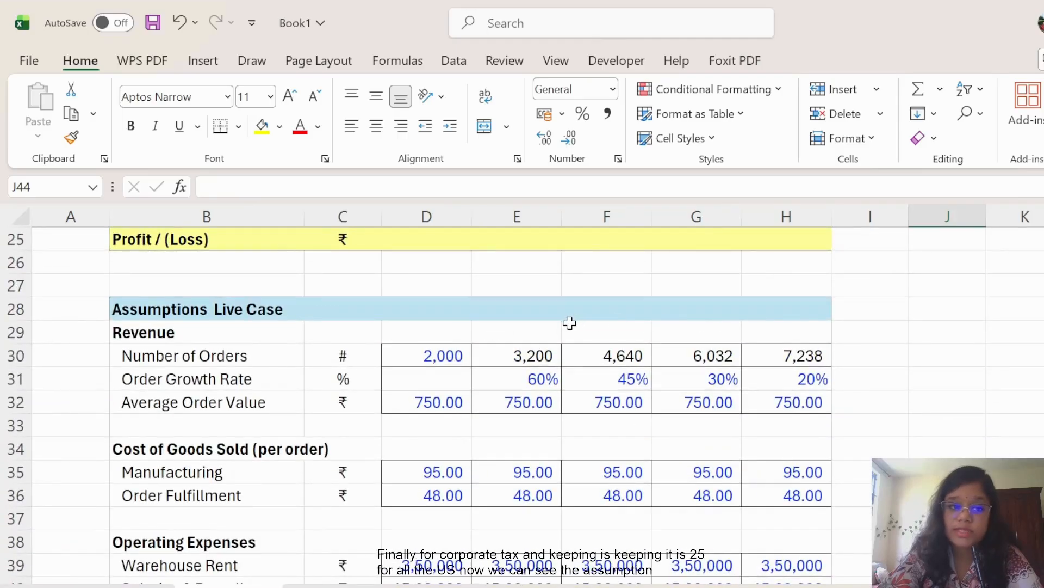
scroll(868, 429, "up", 6)
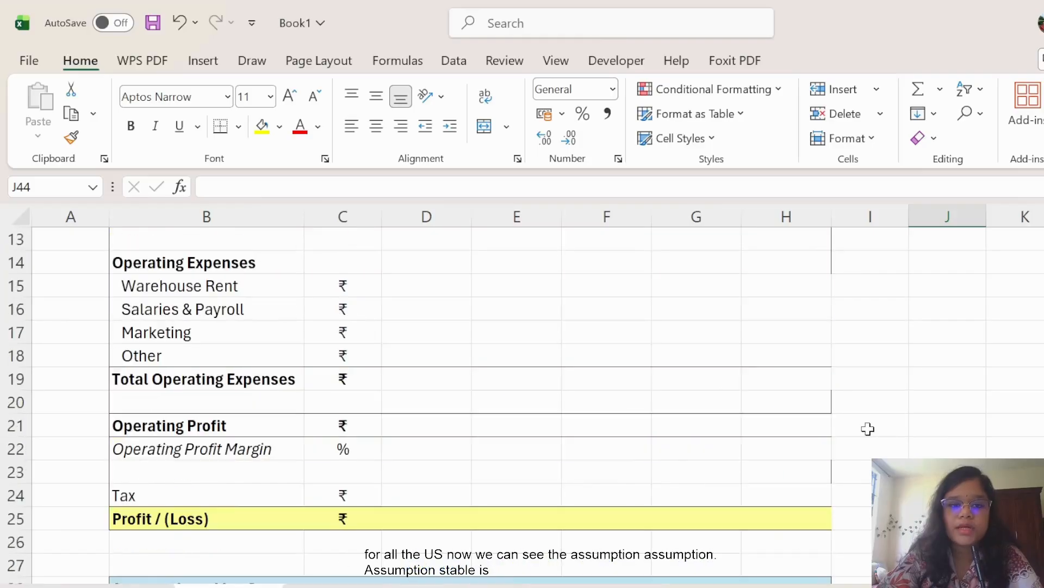
scroll(889, 441, "up", 2)
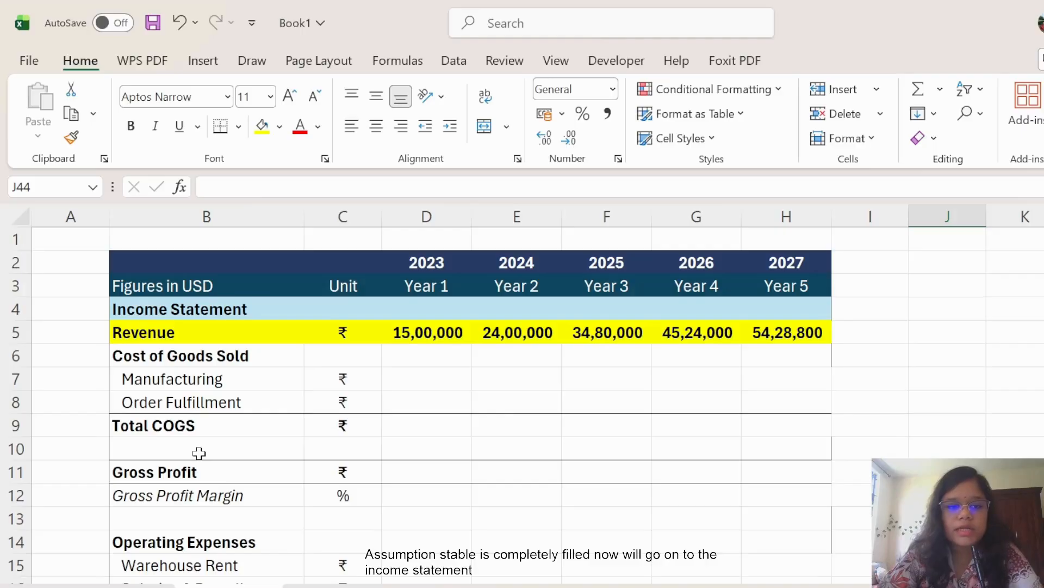
Calculate Year 1 Manufacturing cost as orders times the per-order manufacturing cost, giving 1,90,000.
left_click(428, 373)
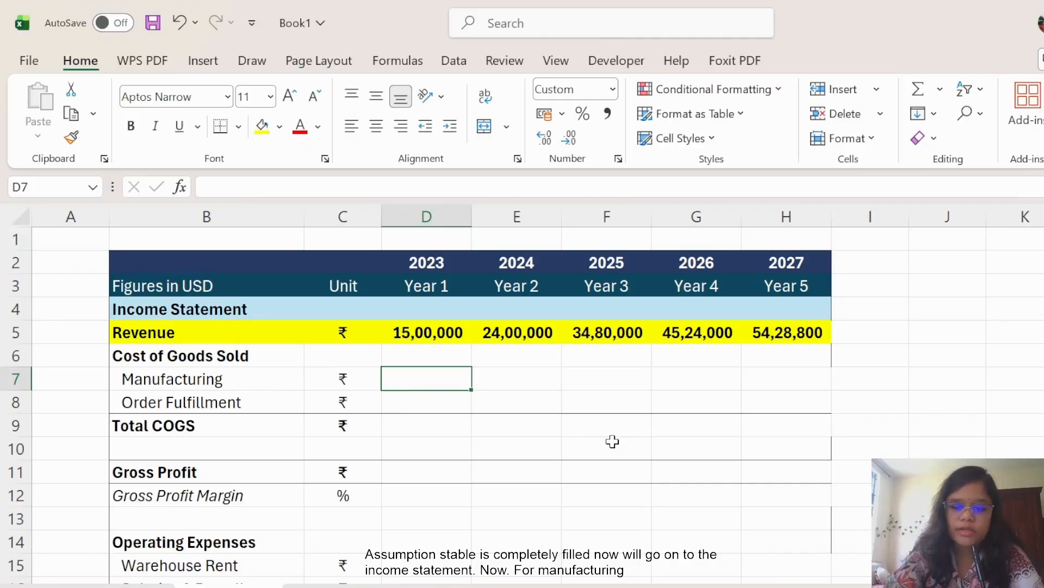
type("=")
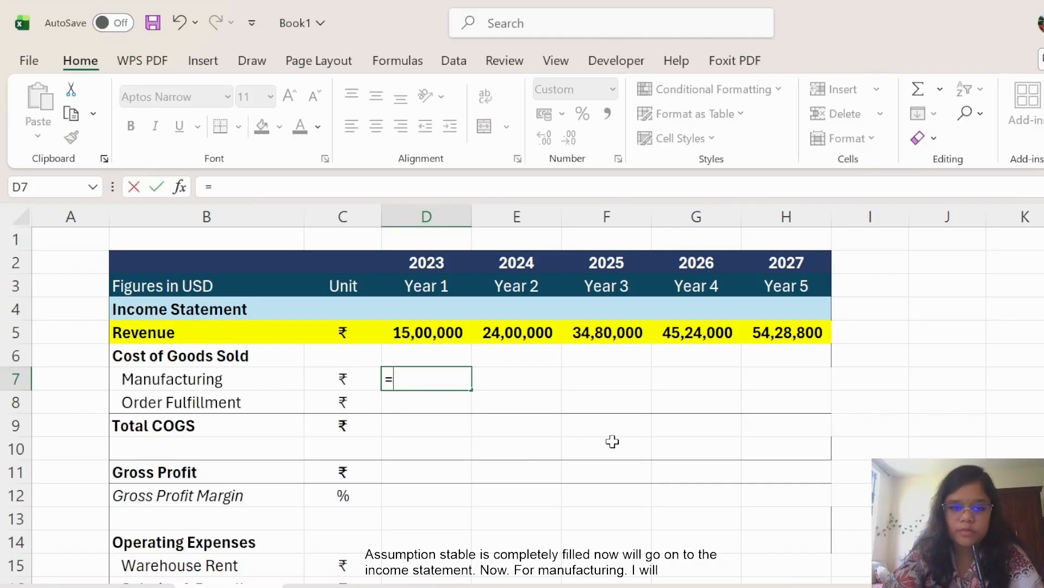
scroll(611, 440, "down", 4)
scroll(578, 444, "down", 4)
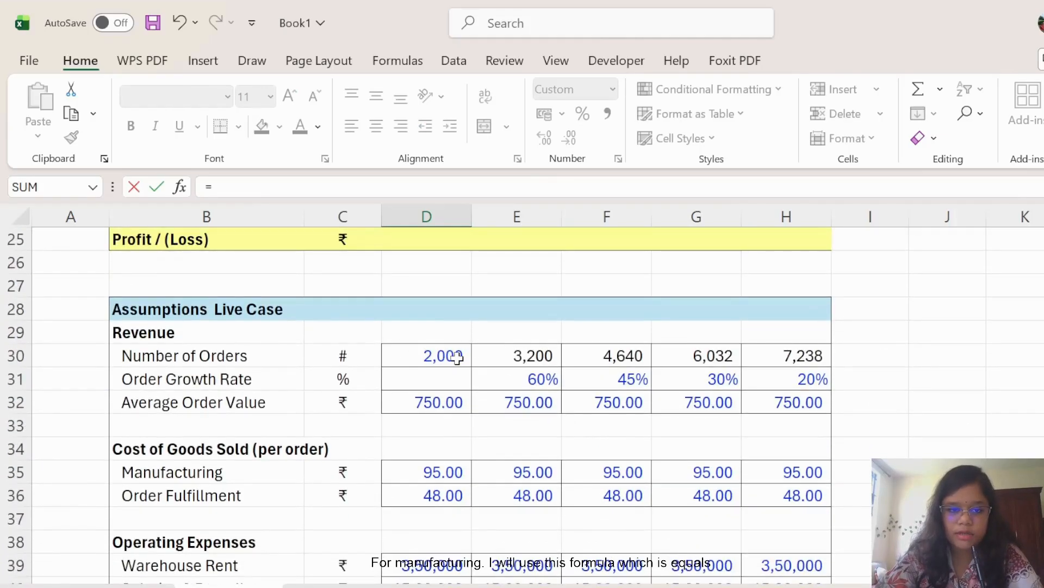
left_click(457, 358)
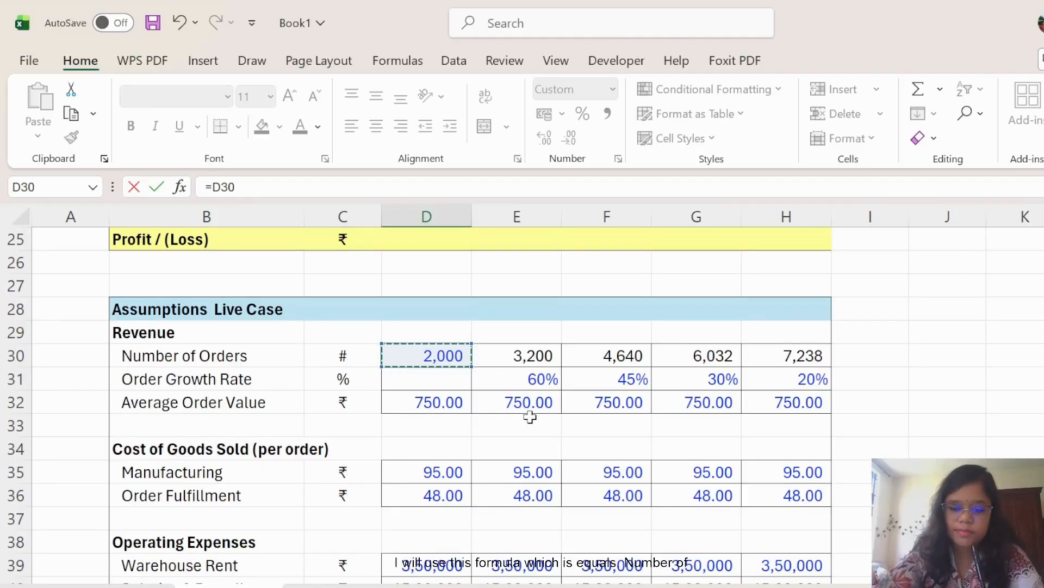
type("*")
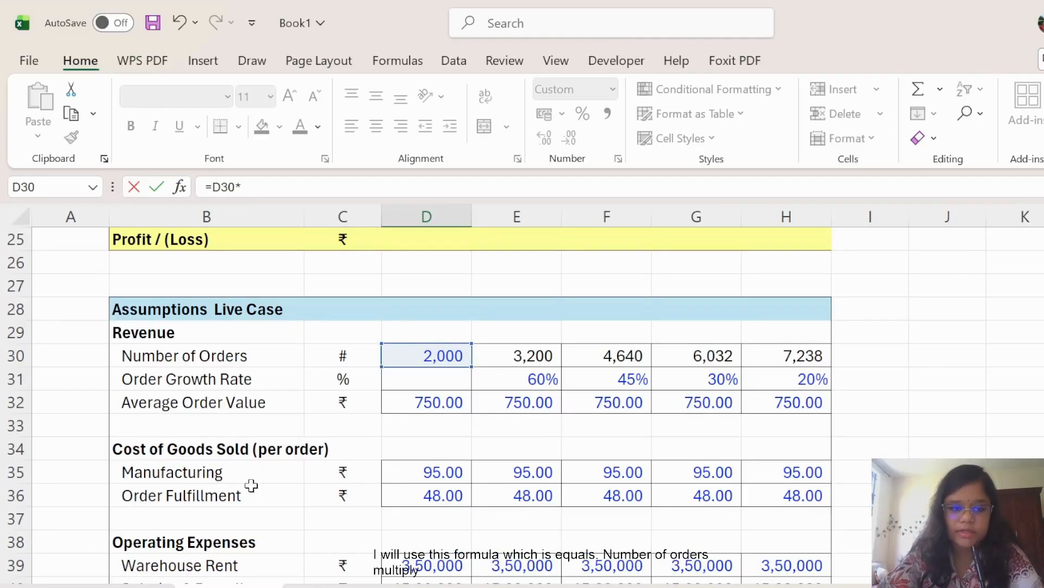
left_click(453, 473)
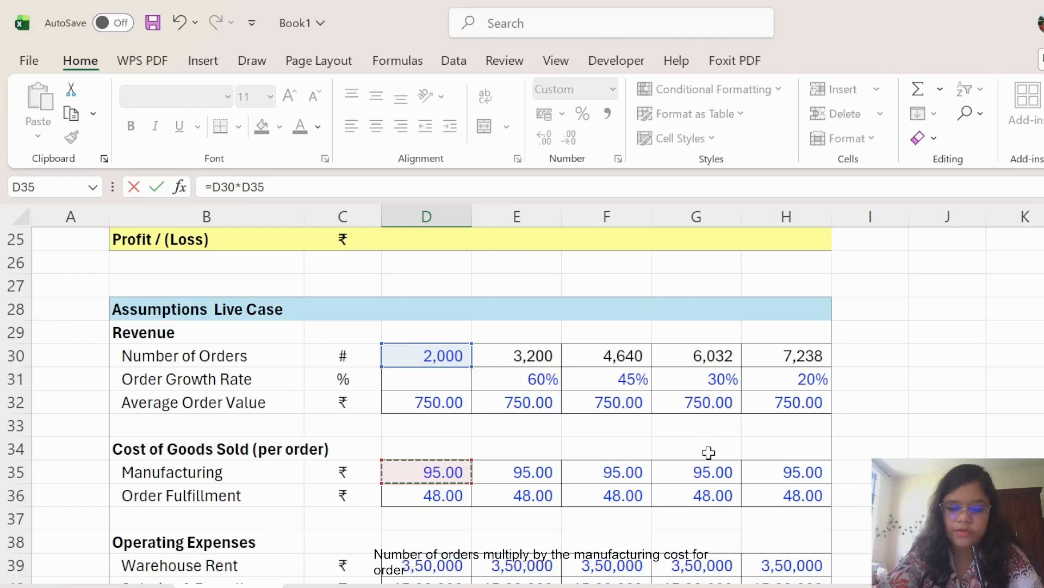
key("Return")
scroll(709, 453, "up", 2)
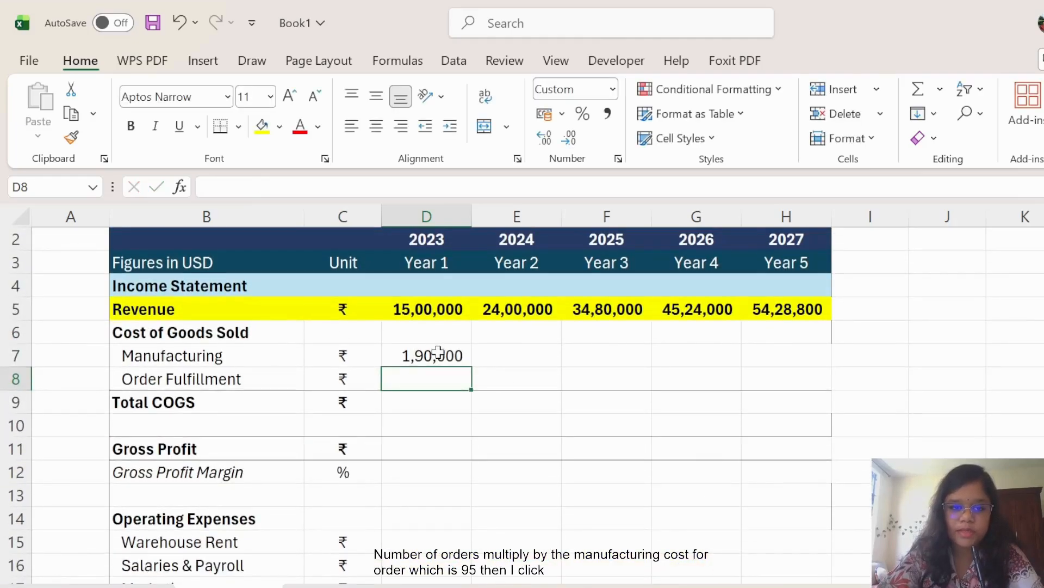
Enter =D30*D36 in D8 for Year 1 Order Fulfillment, giving 96,000.
type("=")
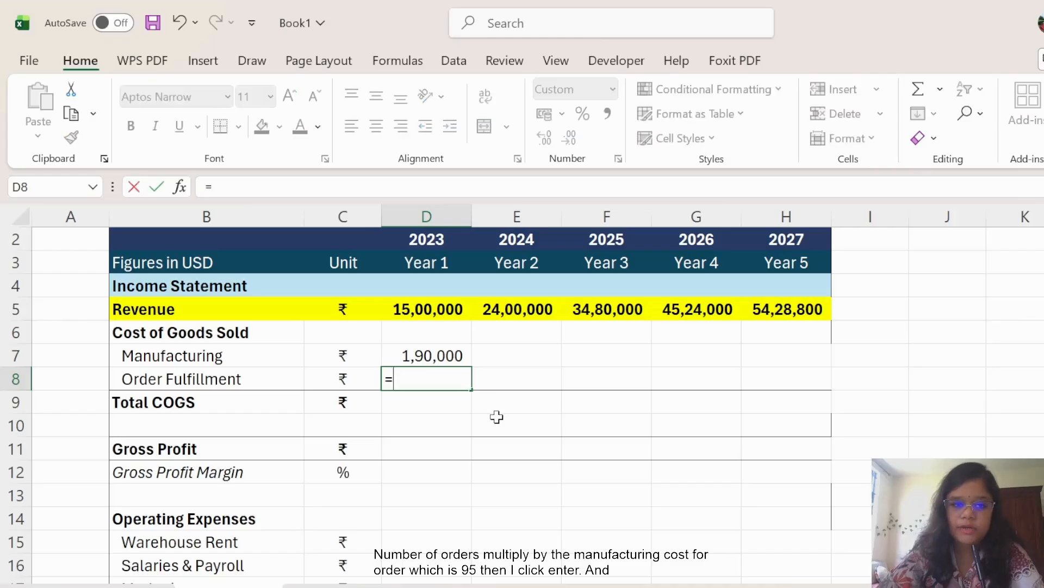
scroll(718, 476, "down", 7)
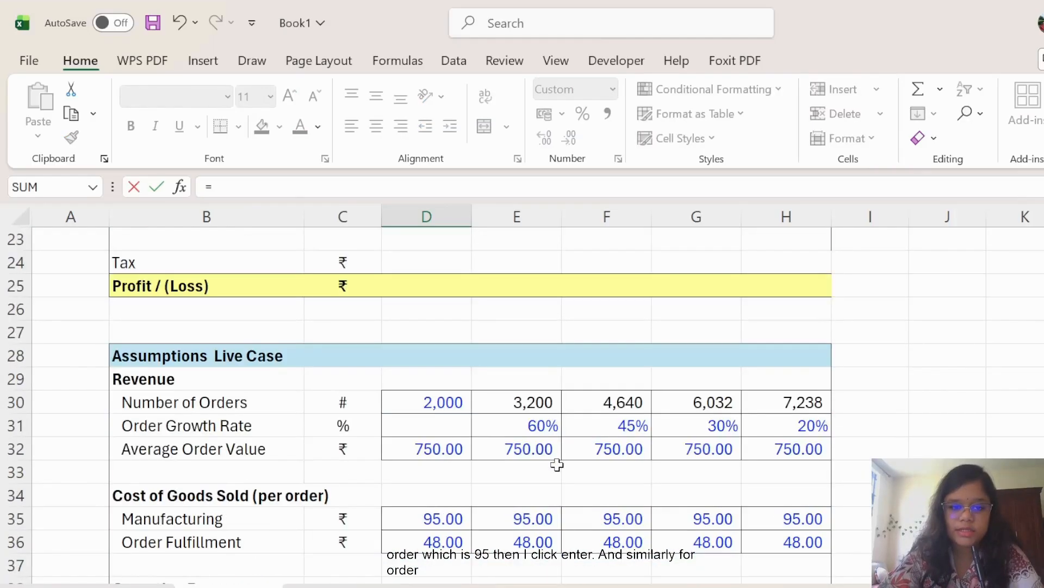
left_click(421, 402)
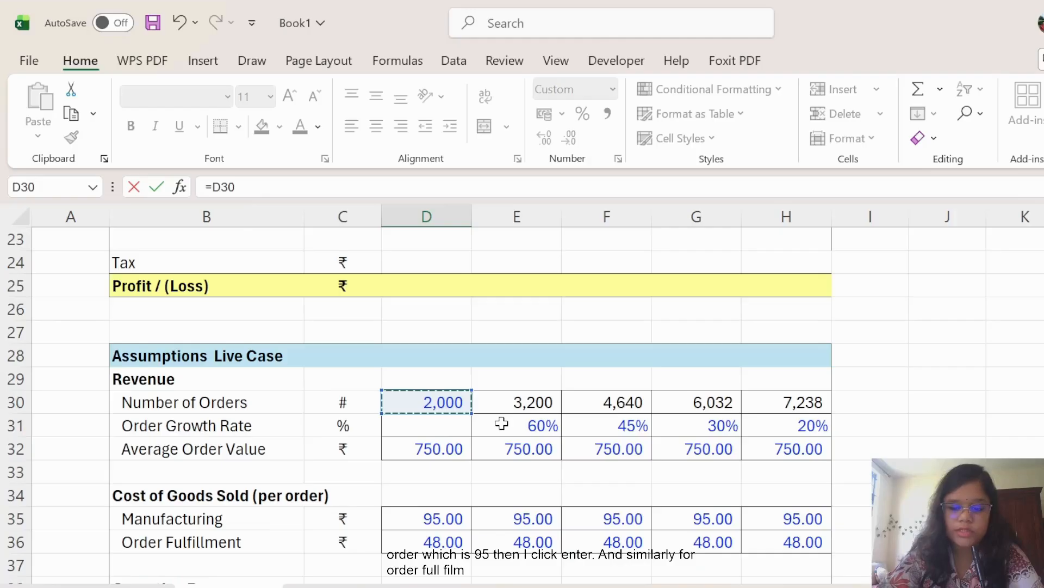
type("*")
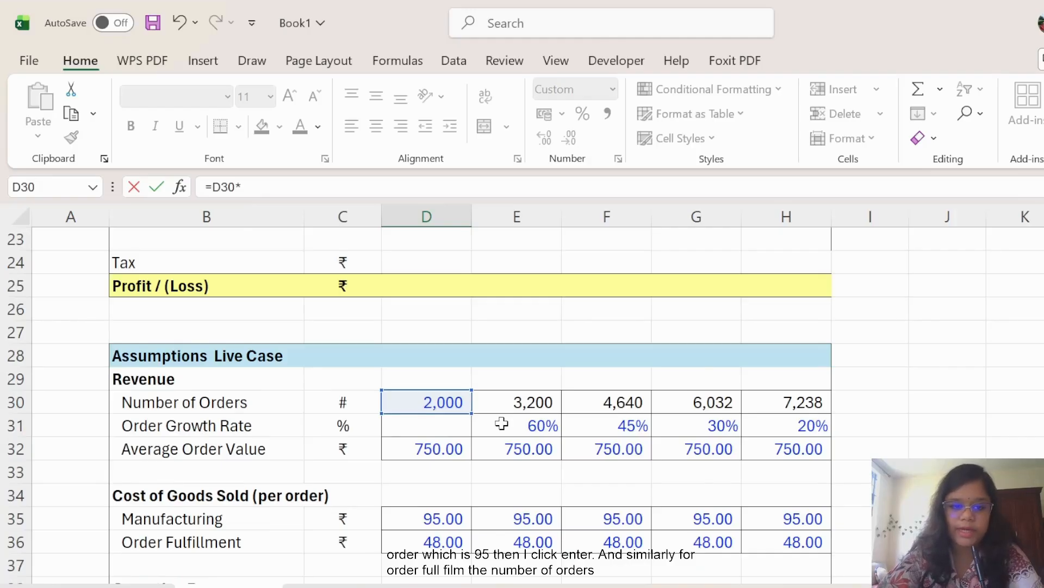
scroll(501, 422, "down", 1)
left_click(452, 472)
key("Return")
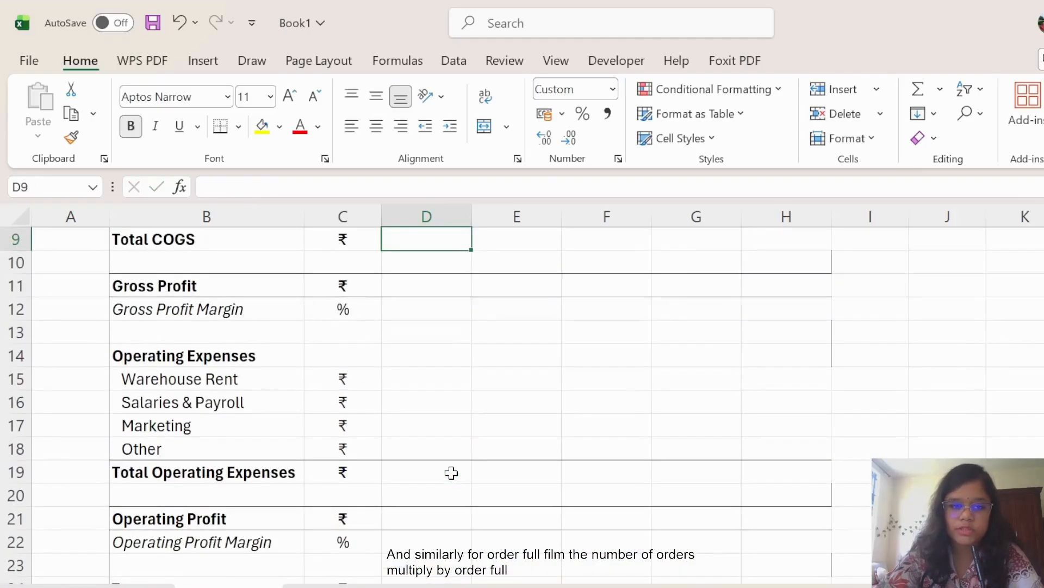
scroll(450, 474, "up", 2)
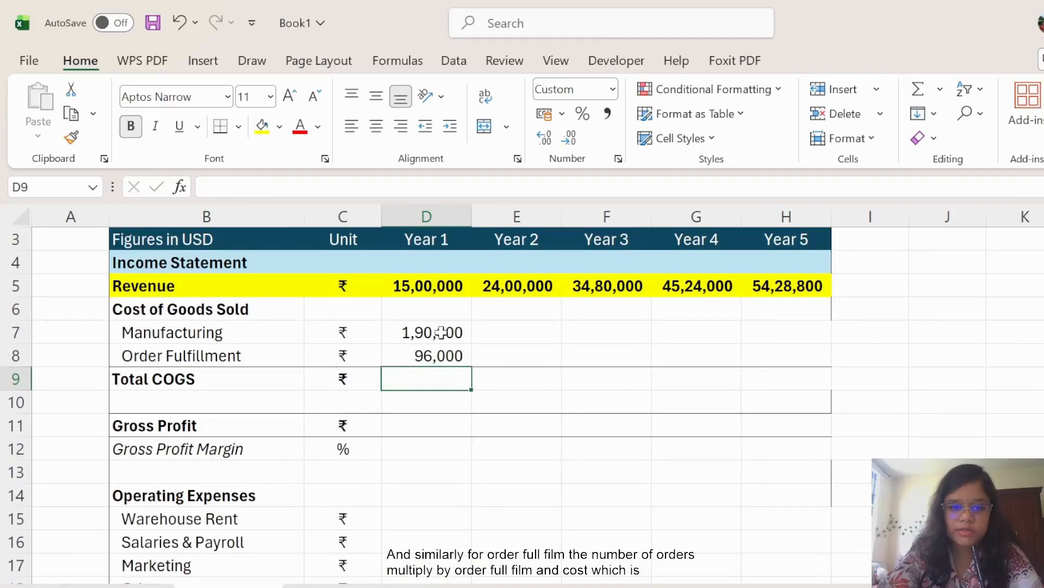
Total Year 1 COGS with =D7+D8 in D9, giving 2,86,000.
left_click(440, 331)
left_click(429, 381)
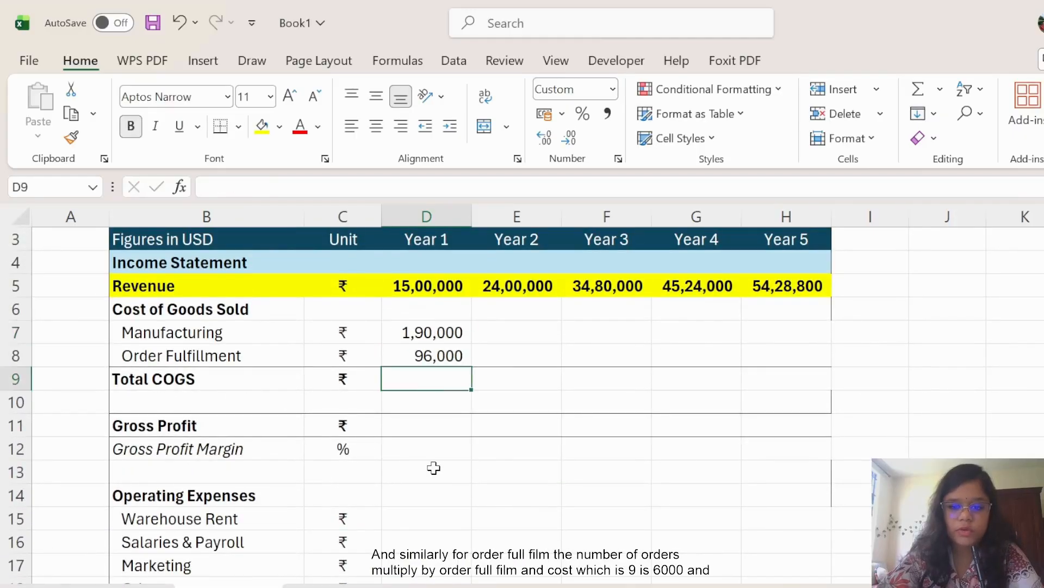
type("=")
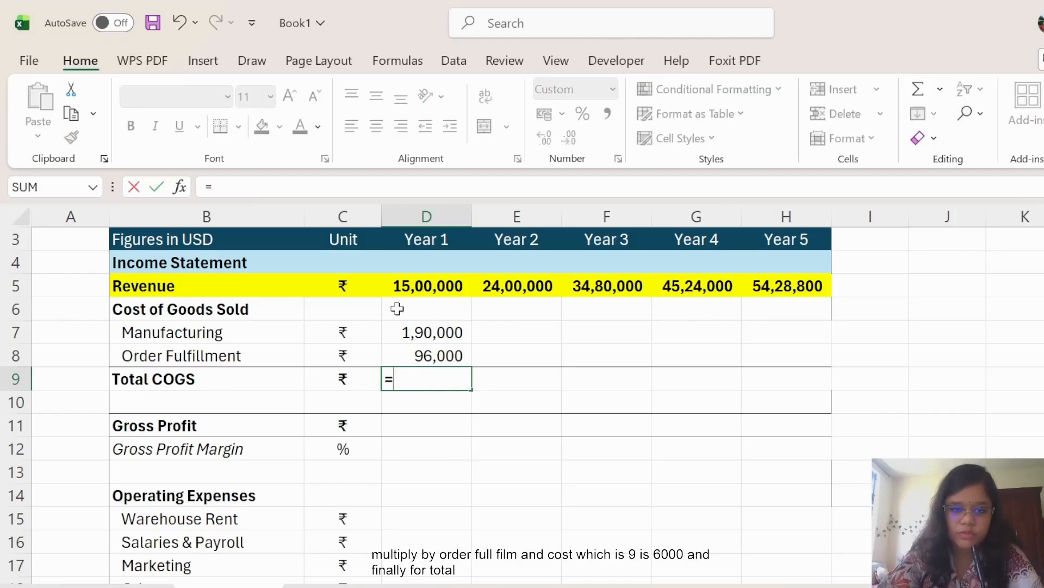
left_click(428, 336)
type("+")
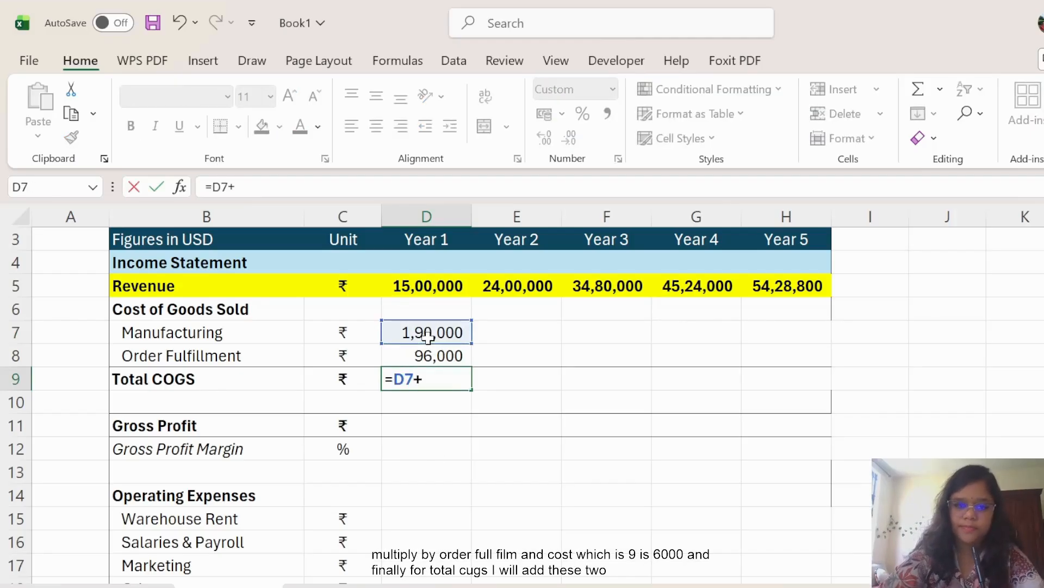
left_click(433, 354)
key("Return")
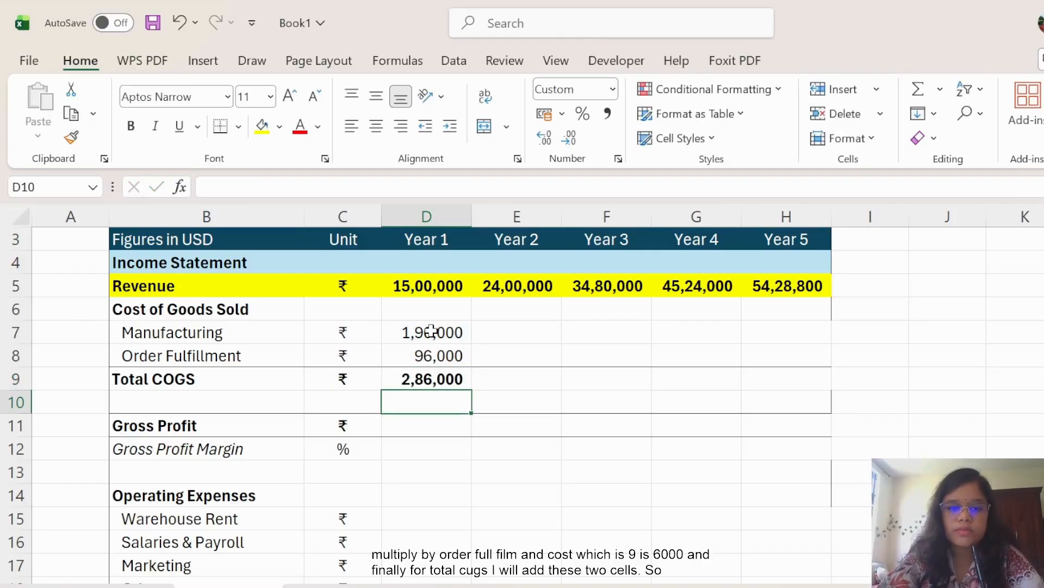
Fill the D7:D9 COGS formulas across to 2027, with Total COGS reaching 10,35,091.
left_click_drag(431, 331, 802, 401)
left_click(957, 421)
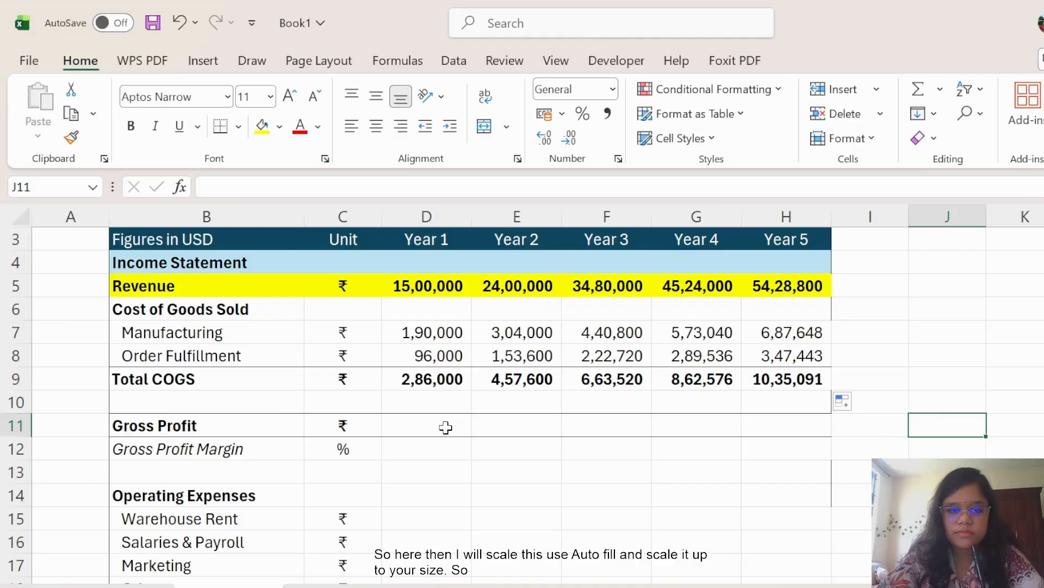
scroll(445, 428, "down", 1)
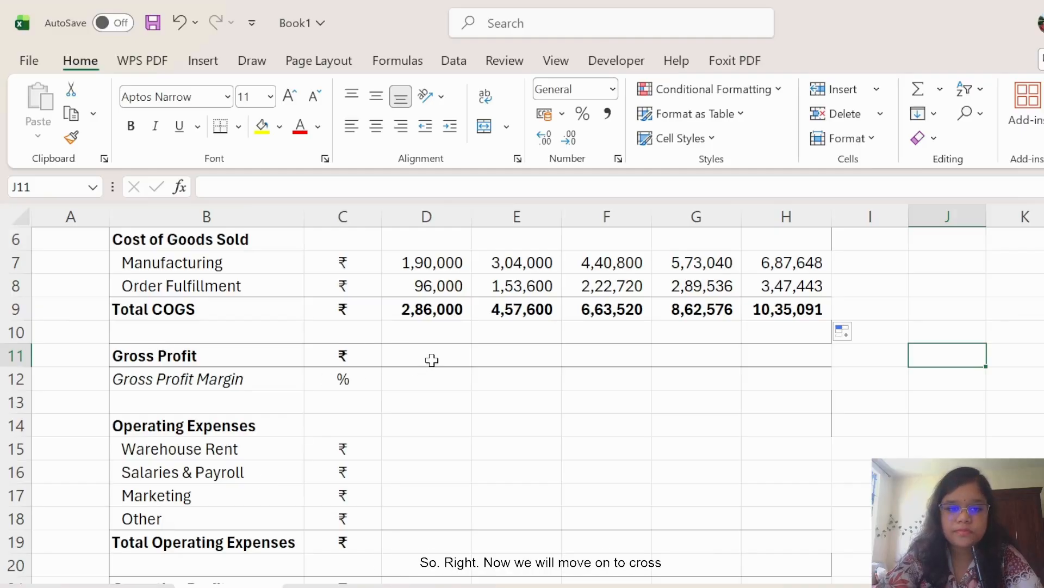
left_click(431, 360)
scroll(647, 456, "up", 2)
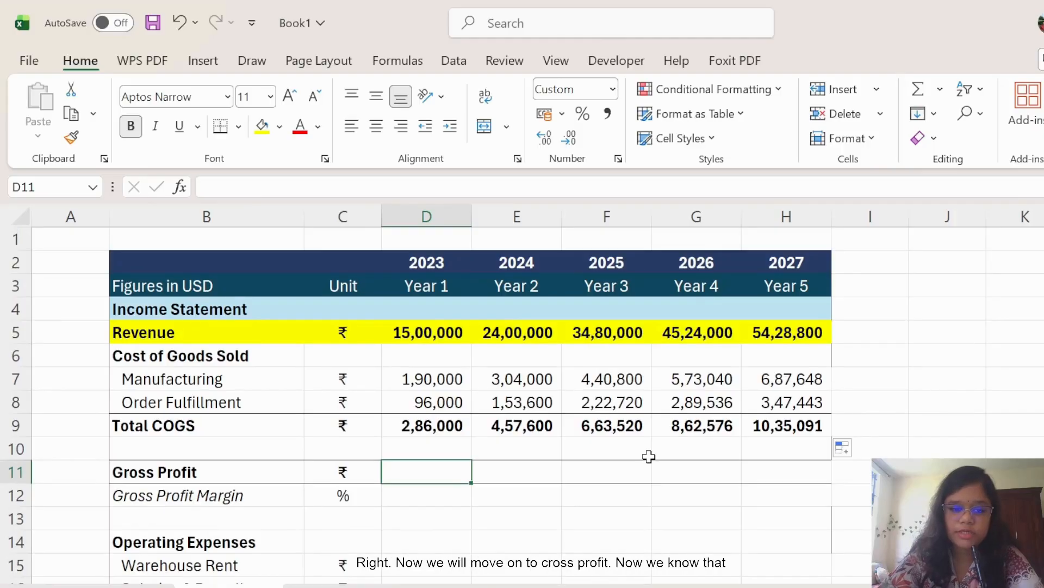
Enter Year 1 Gross Profit as =D5-D9 in D11.
type("=")
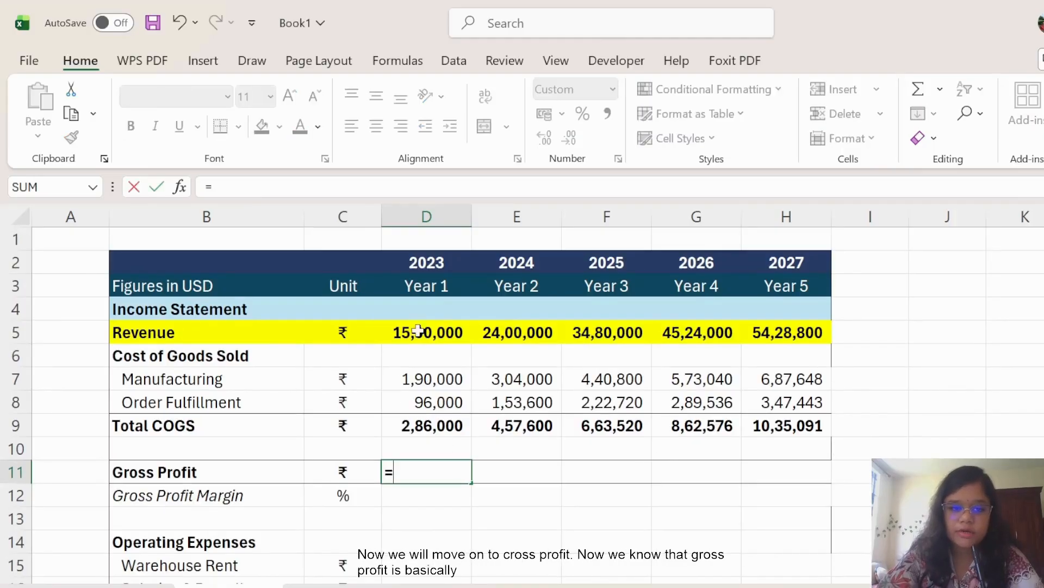
left_click(429, 323)
type("-")
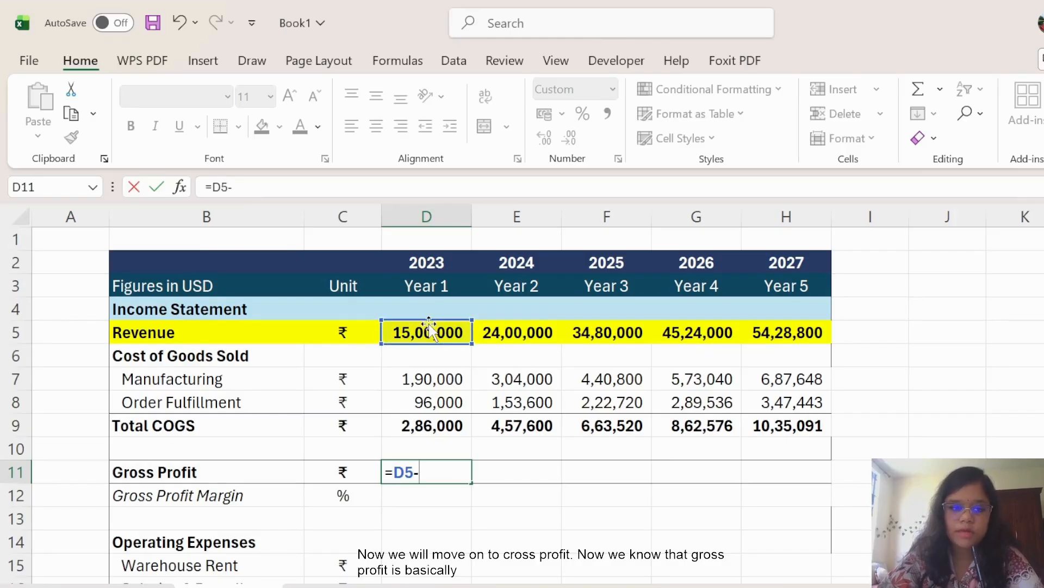
left_click(442, 425)
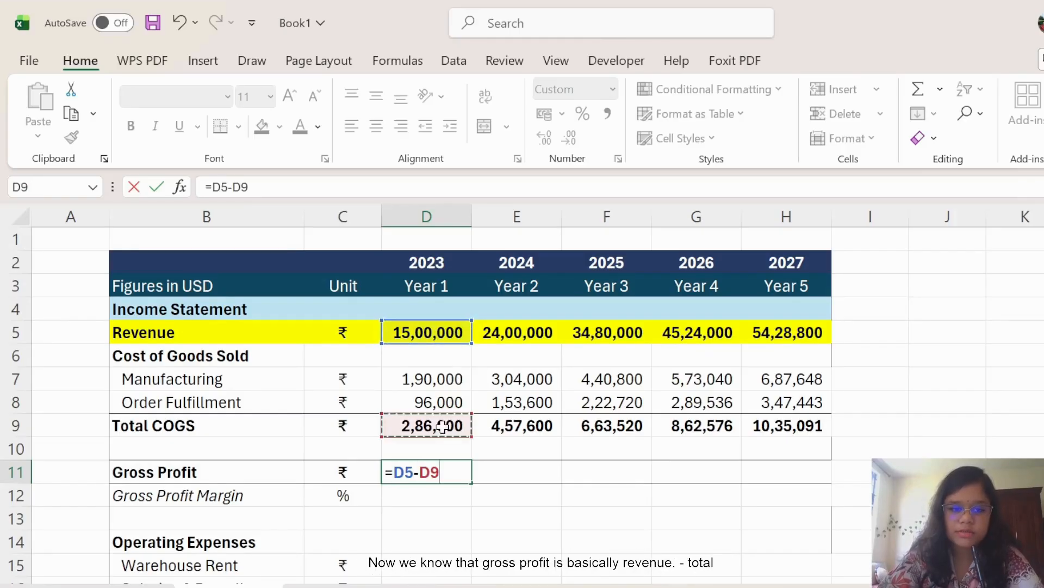
key("Return")
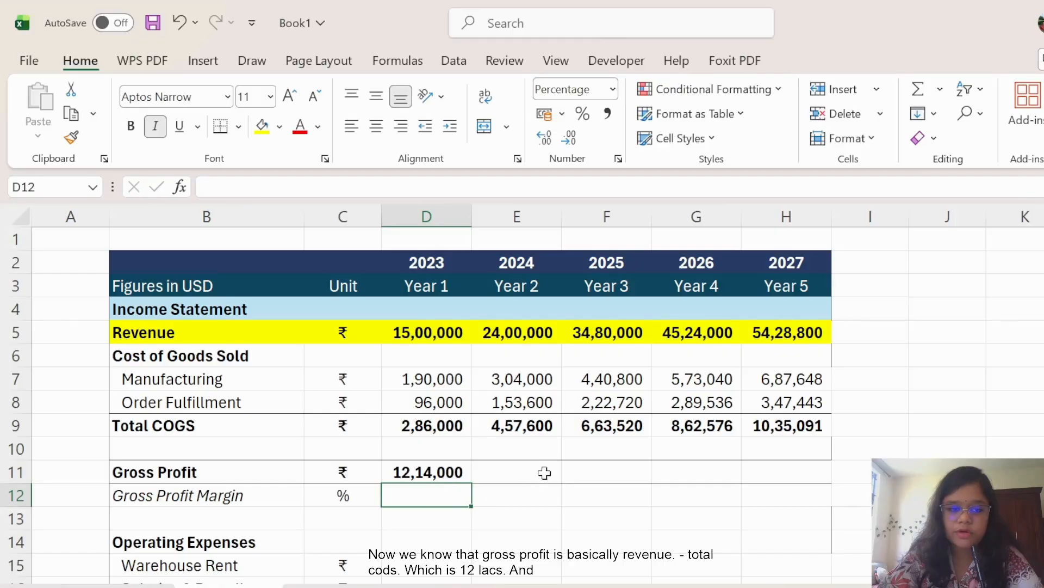
Add the =D11/D5 margin in D12 and fill both rows to 2027 at 81%.
scroll(547, 473, "down", 1)
type("=")
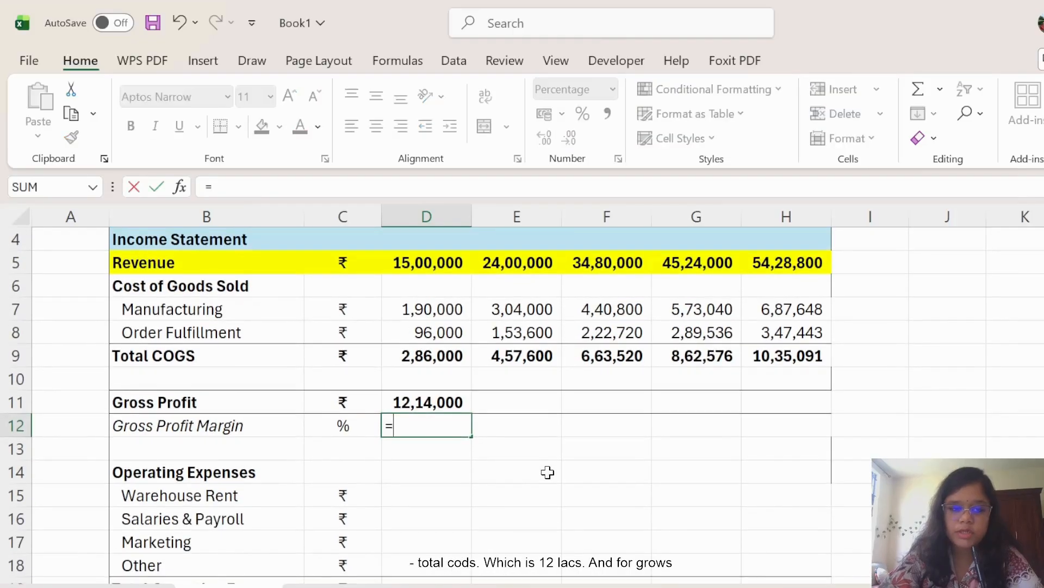
left_click(445, 404)
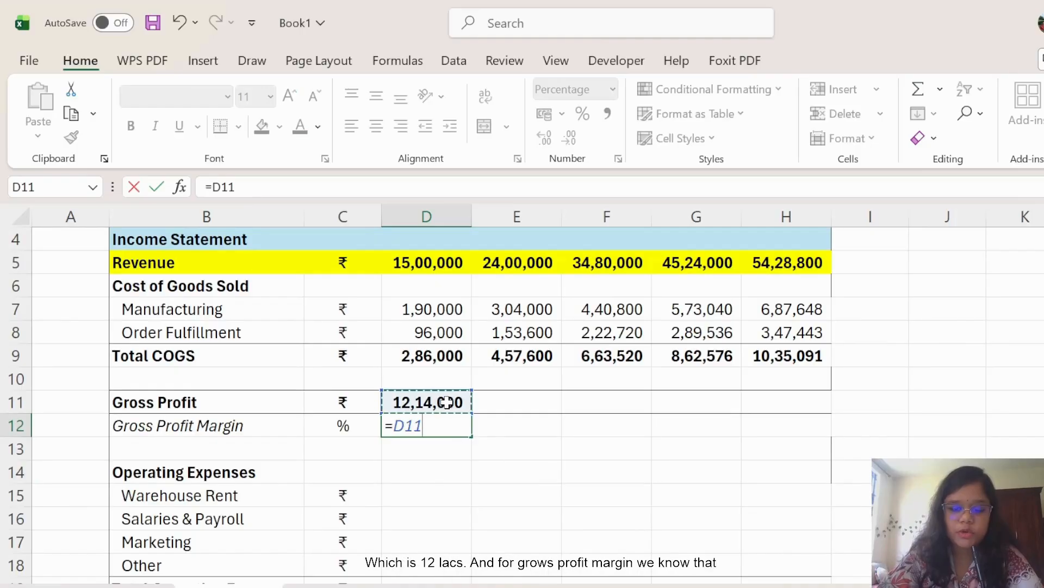
type("/")
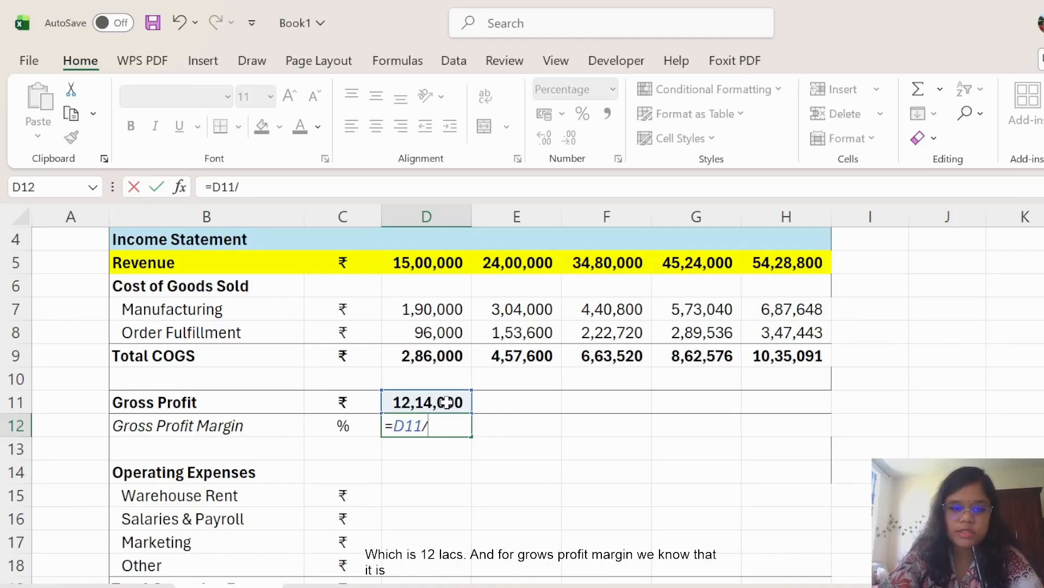
left_click(417, 272)
key("Return")
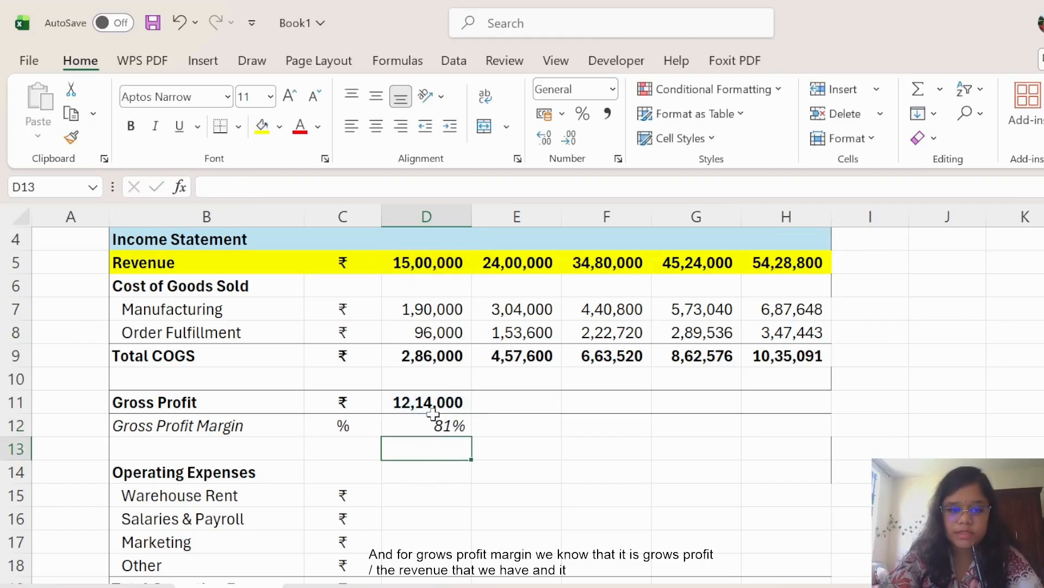
left_click_drag(433, 405, 816, 429)
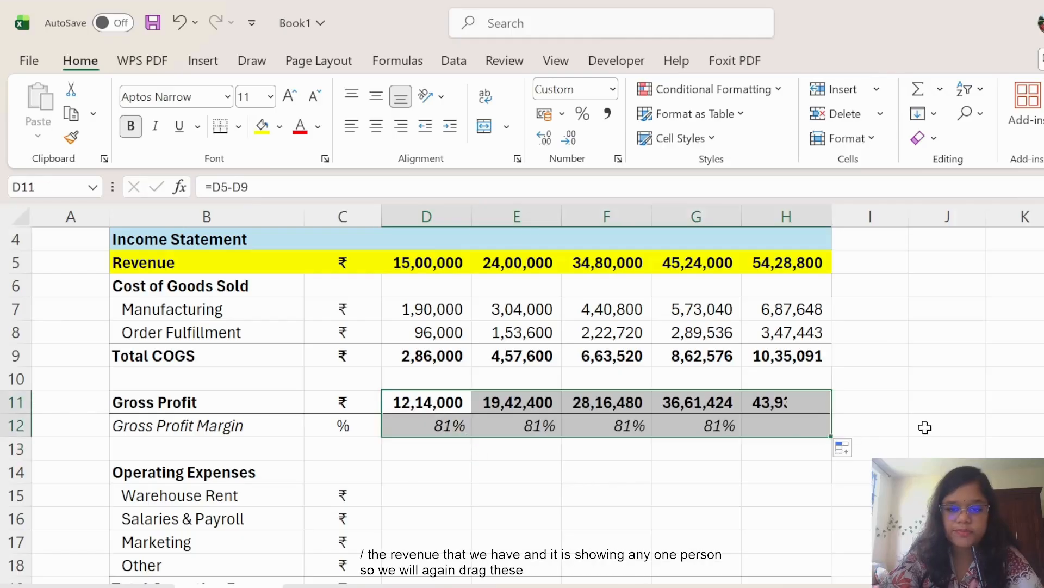
left_click(925, 427)
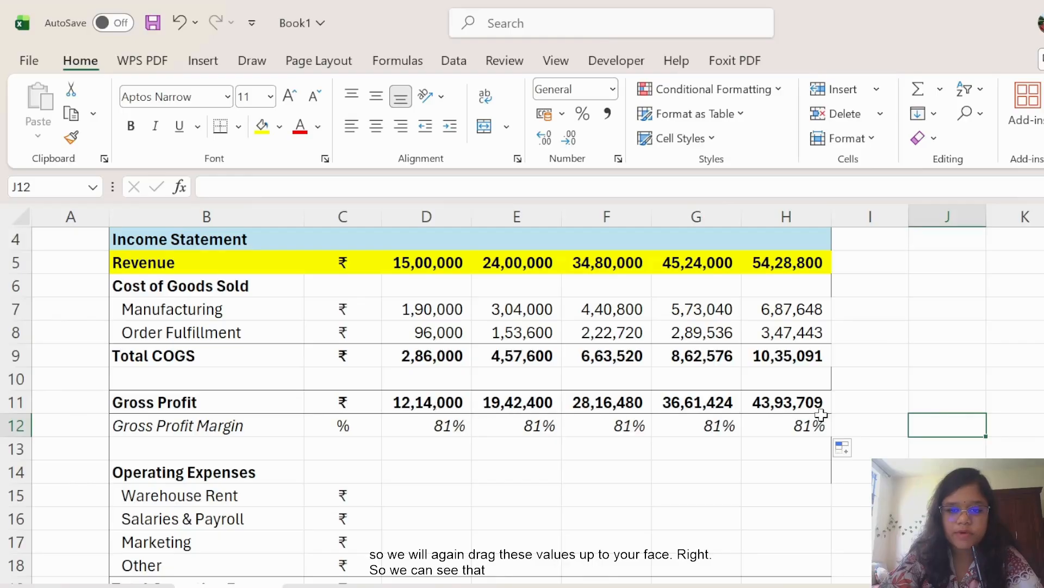
scroll(517, 433, "down", 1)
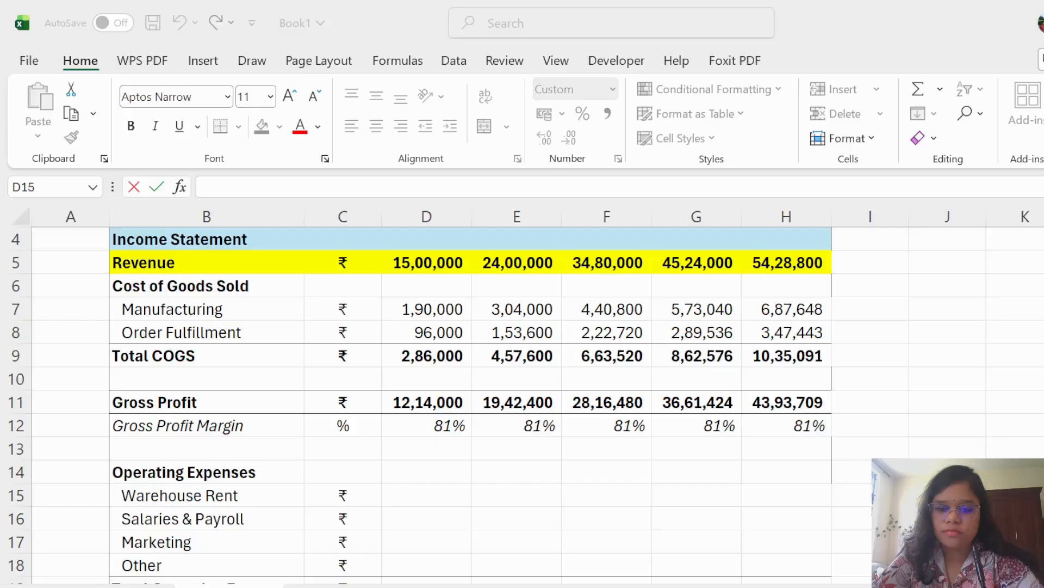
Link Year 1 Warehouse Rent in D15 to =D39, showing 3,50,000.
left_click(719, 509)
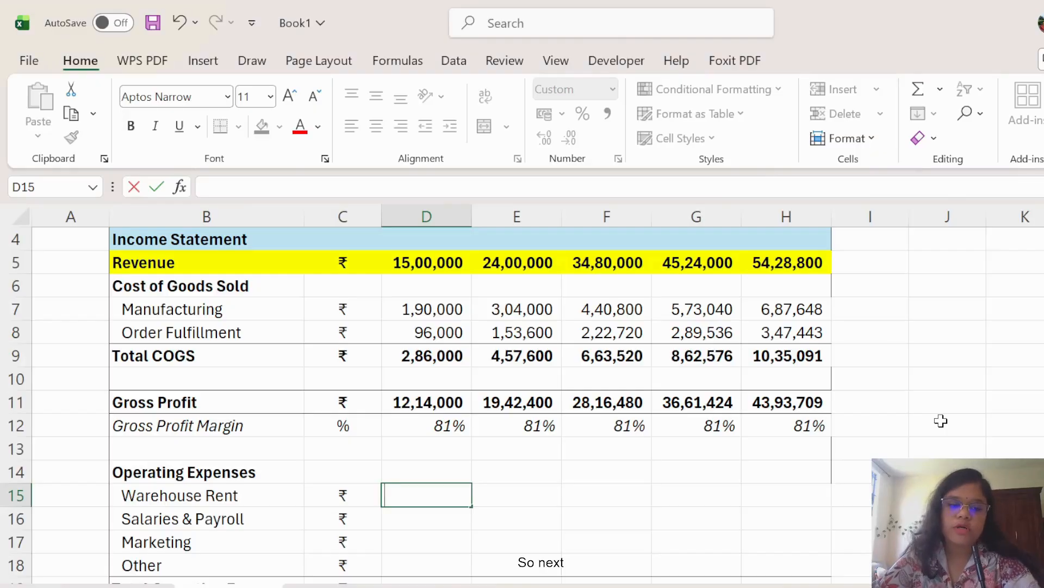
scroll(906, 413, "down", 1)
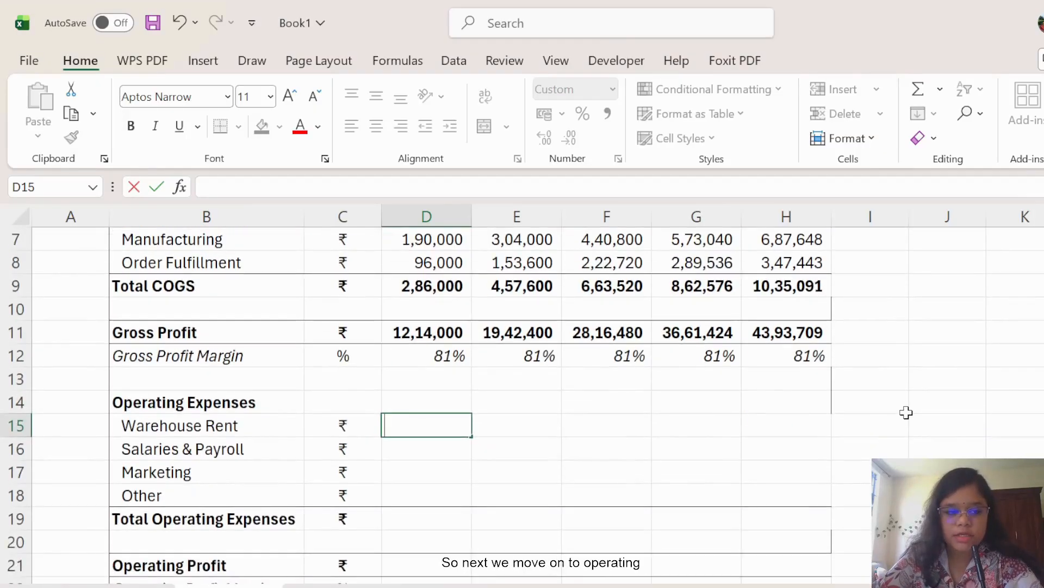
scroll(905, 413, "down", 1)
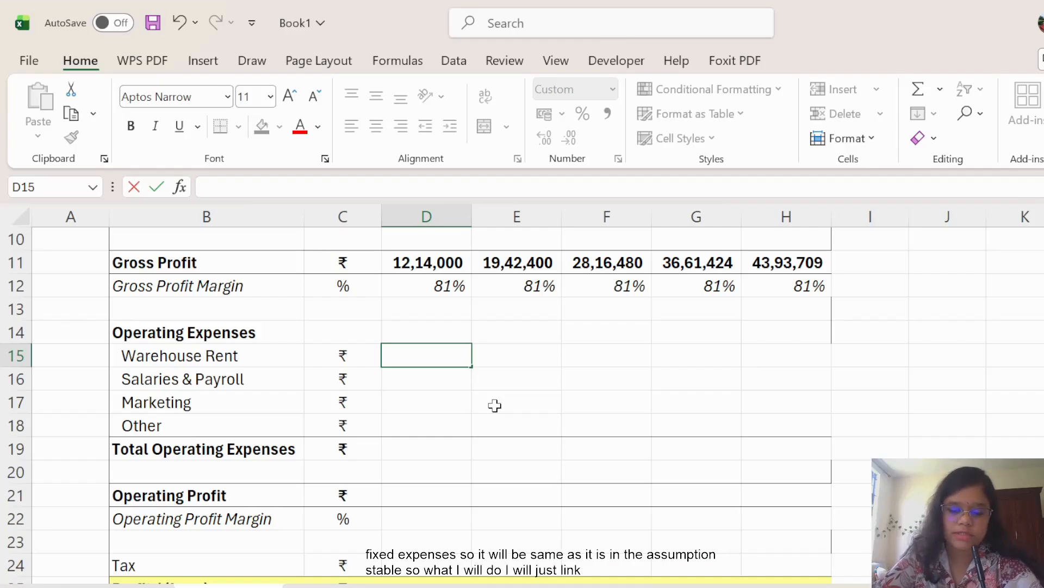
type("=")
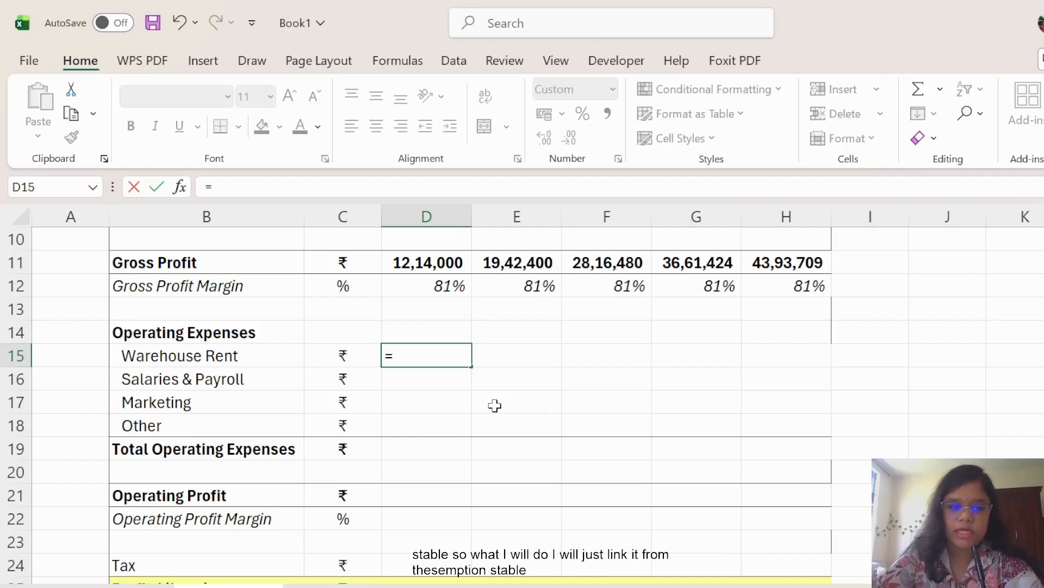
scroll(495, 405, "down", 5)
scroll(493, 406, "down", 3)
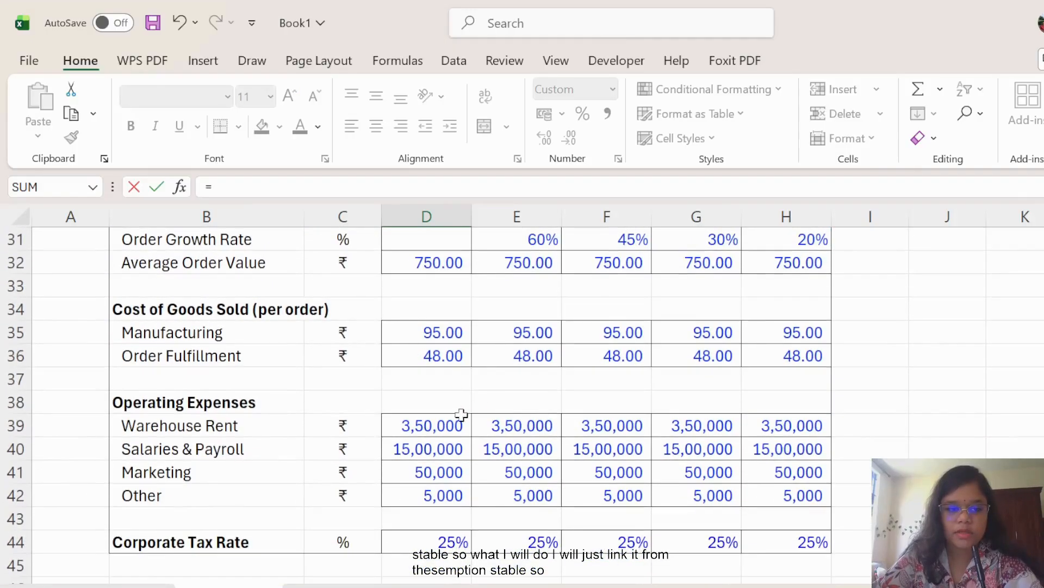
left_click(411, 426)
key("Return")
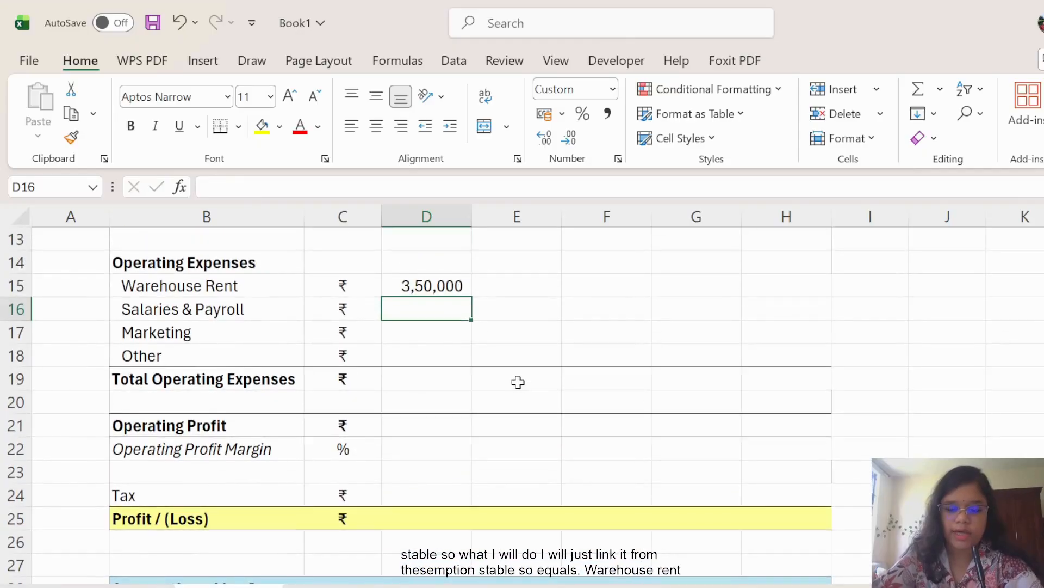
Link Salaries & Payroll, Marketing and Other to assumption cells D40, D41 and D42.
type("=")
scroll(517, 380, "down", 6)
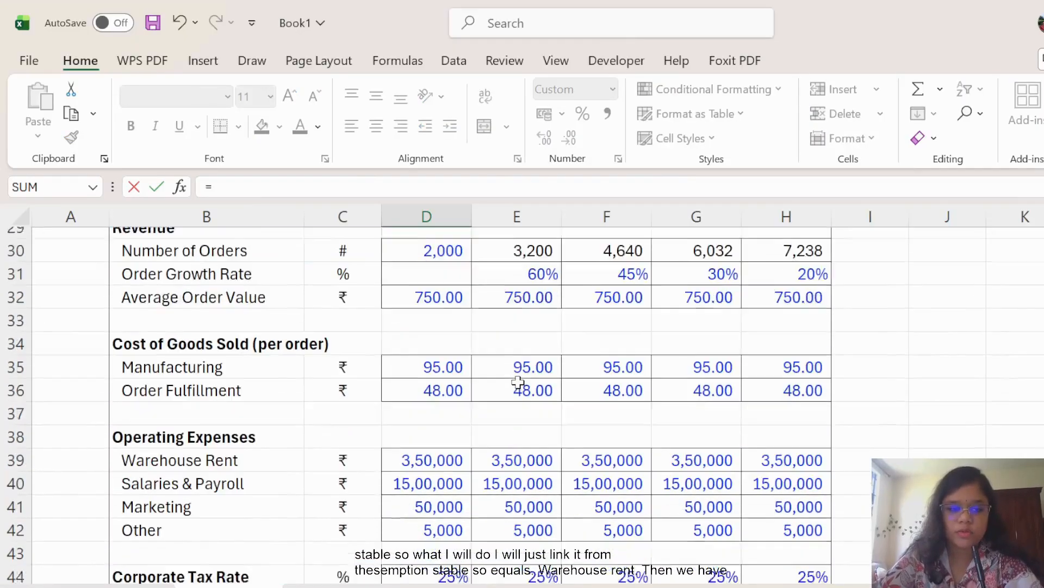
left_click(459, 452)
key("Return")
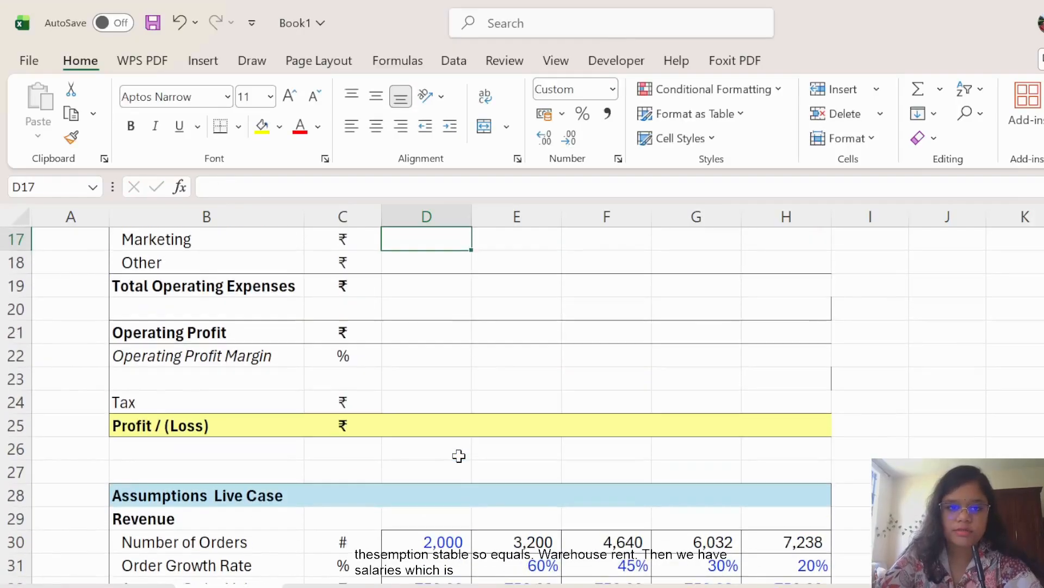
type("=")
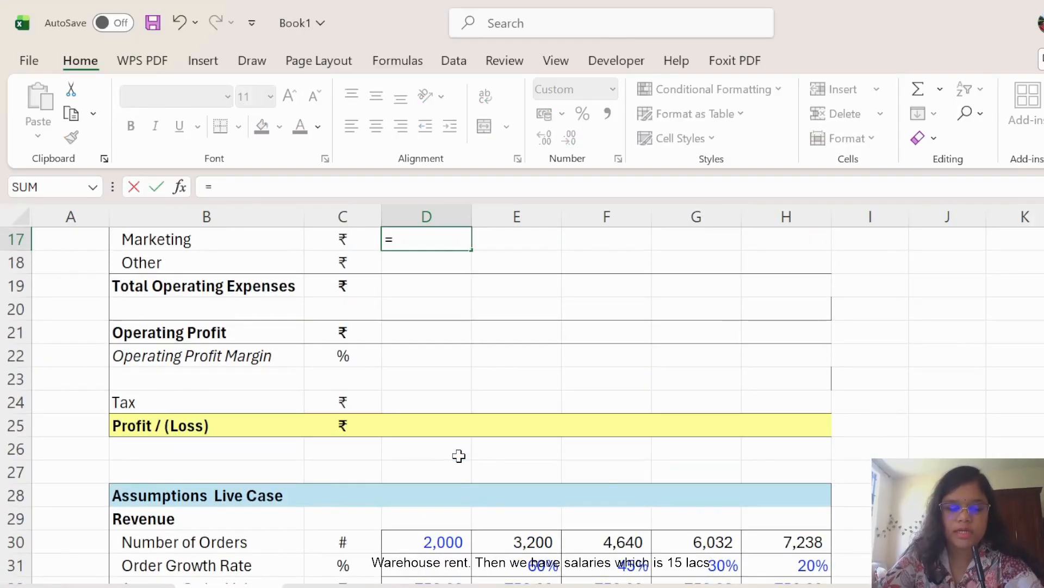
scroll(459, 456, "down", 4)
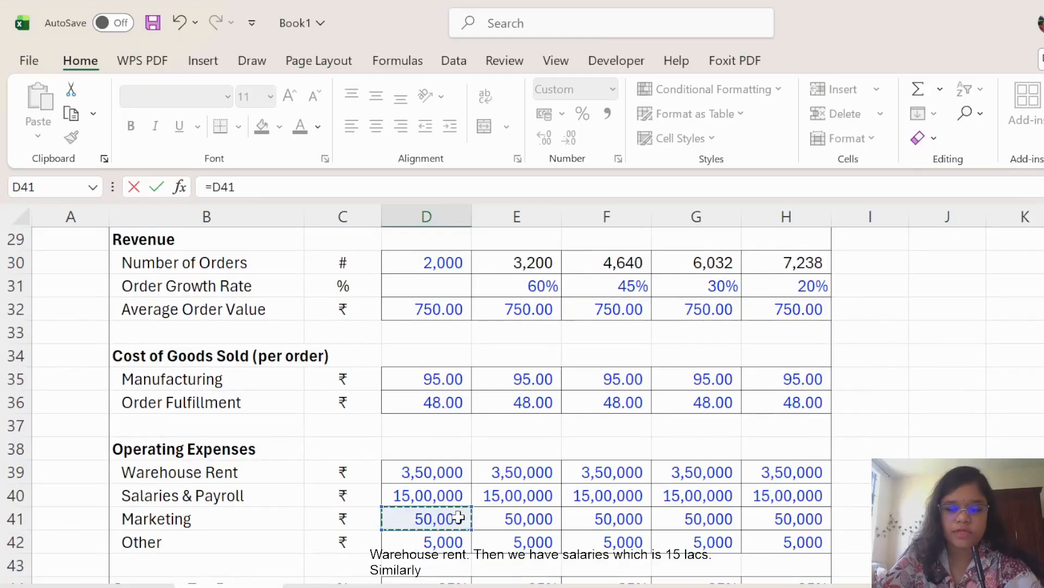
key("Escape")
type("=")
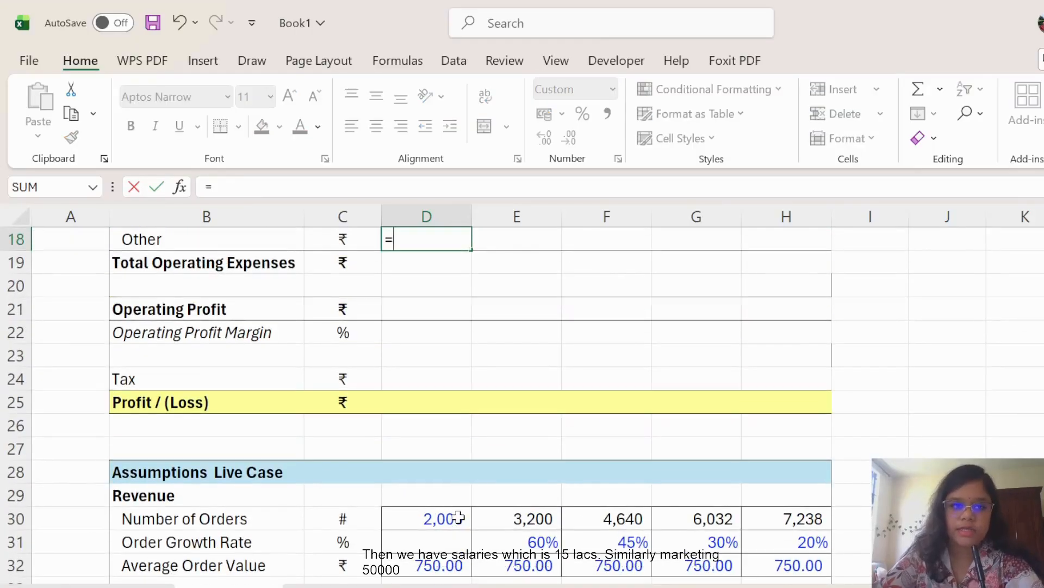
scroll(458, 517, "down", 3)
scroll(429, 560, "down", 1)
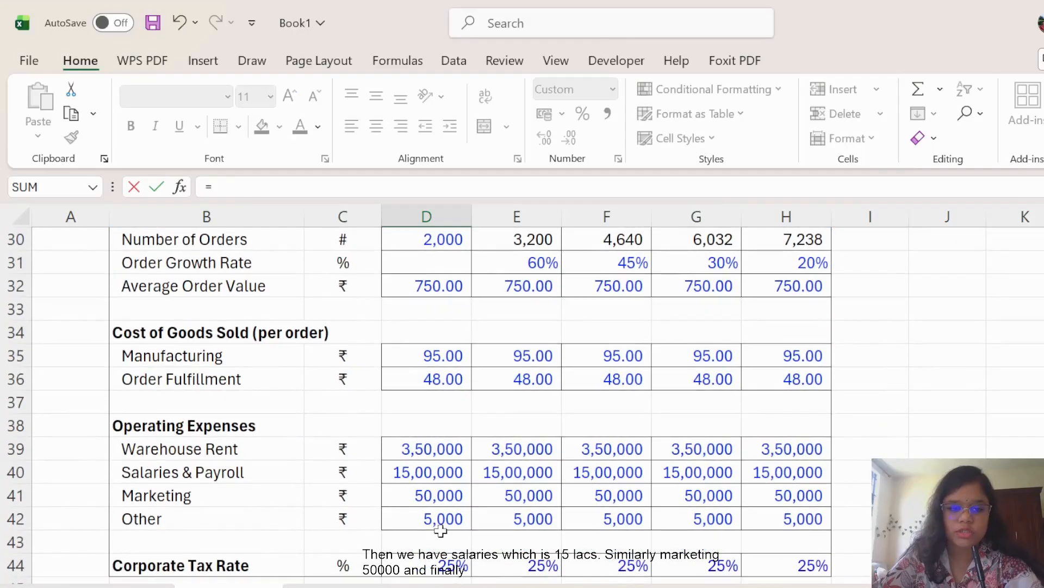
left_click(439, 520)
Commit the Other expense link and total the four expenses in D19 with =SUM(D15:D18).
key("Return")
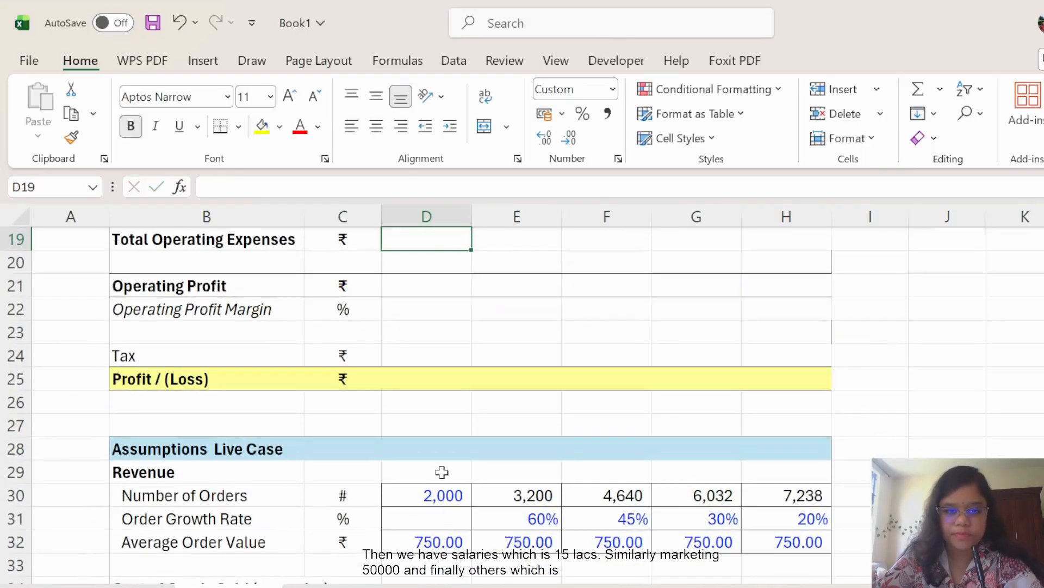
scroll(442, 472, "up", 3)
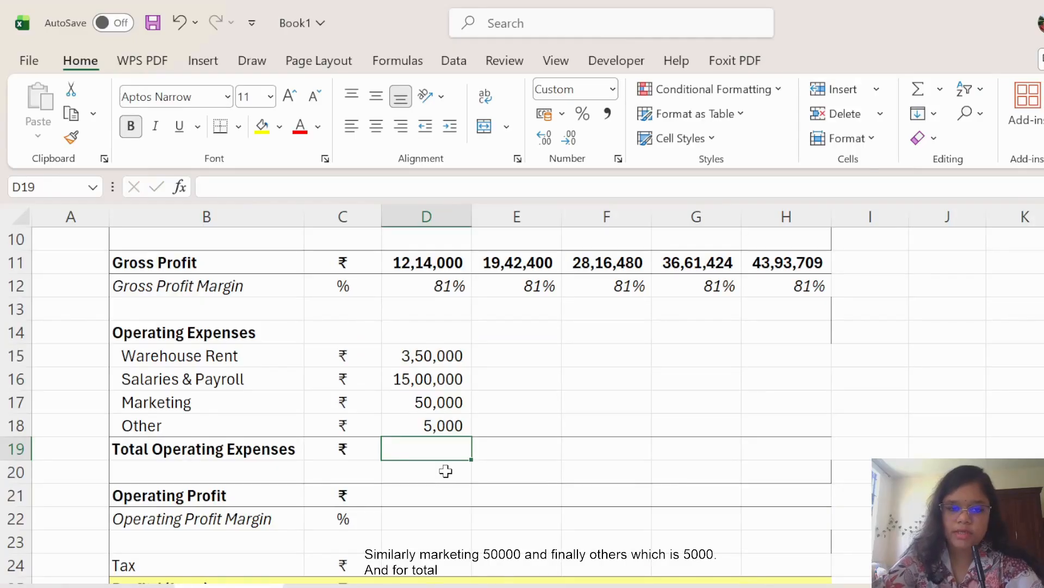
type("=sum(")
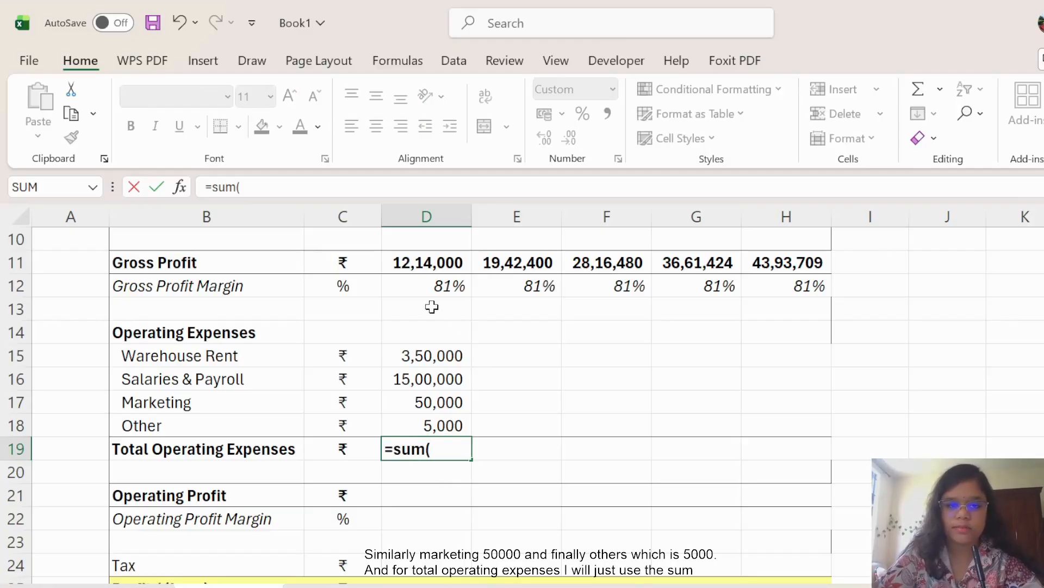
left_click_drag(437, 357, 436, 425)
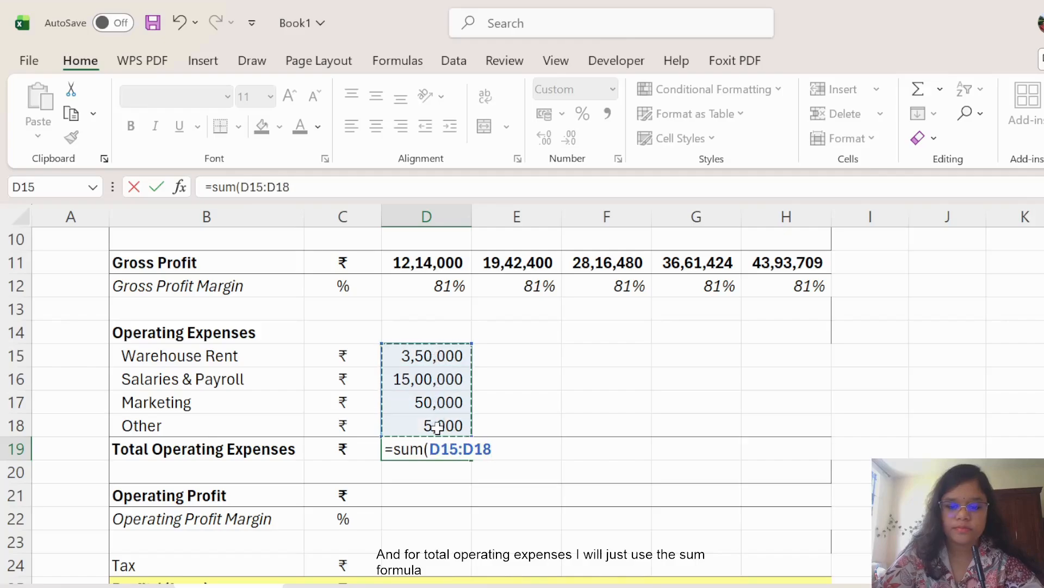
key("Return")
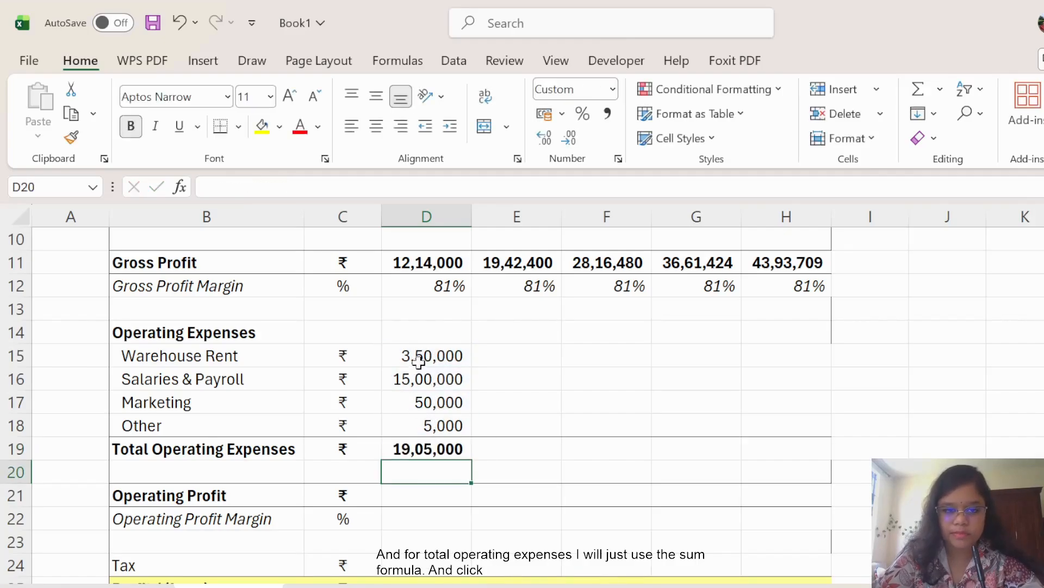
Fill the expense rows D15:D19 across to column H for all five years.
left_click_drag(419, 359, 811, 463)
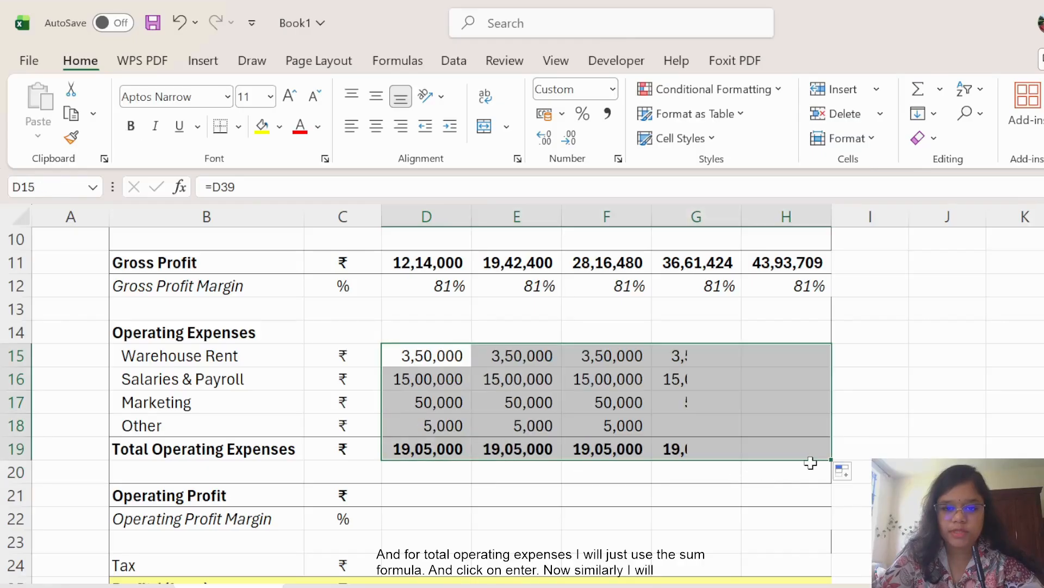
left_click(982, 428)
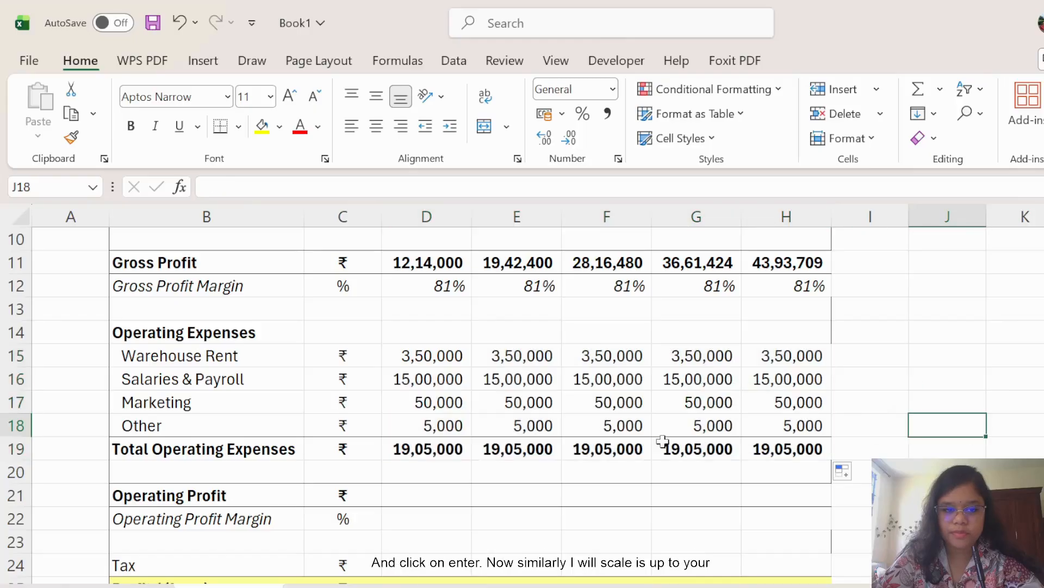
scroll(485, 441, "down", 1)
scroll(484, 442, "down", 1)
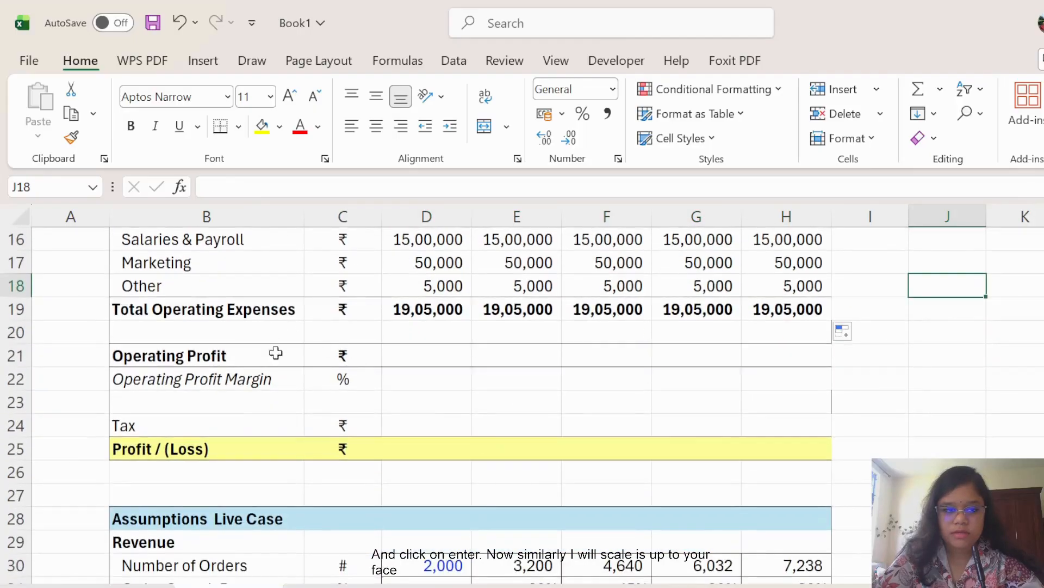
Enter Operating Profit in D21 as Gross Profit minus Total Operating Expenses (=D11-D19).
left_click(431, 361)
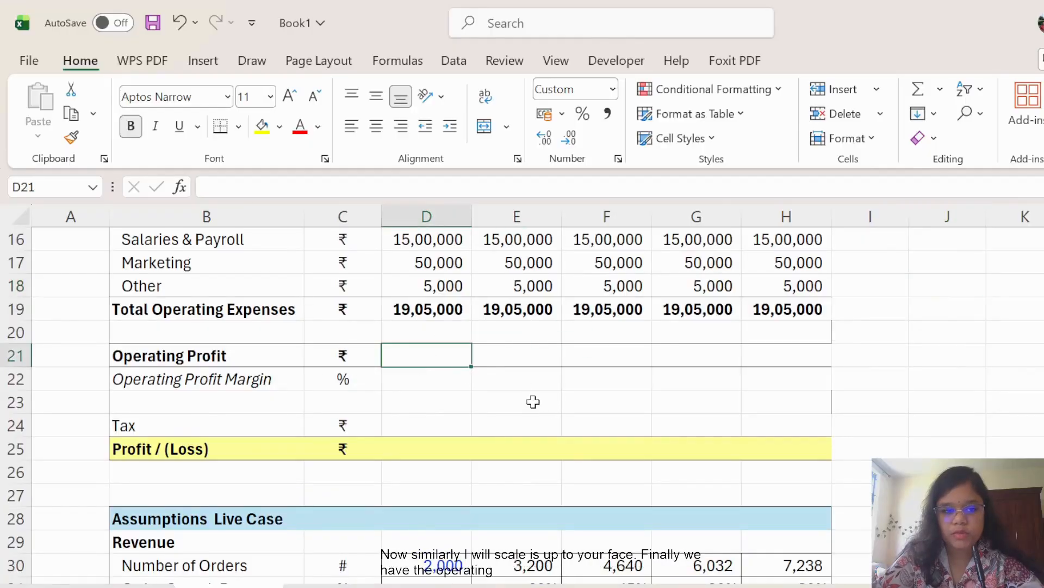
scroll(544, 403, "up", 1)
type("=")
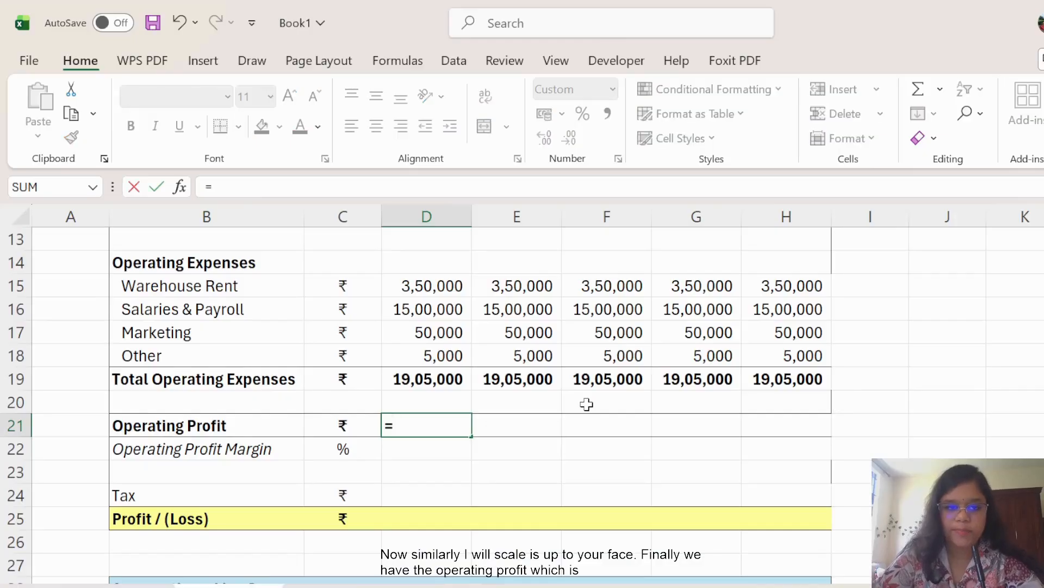
scroll(585, 400, "up", 1)
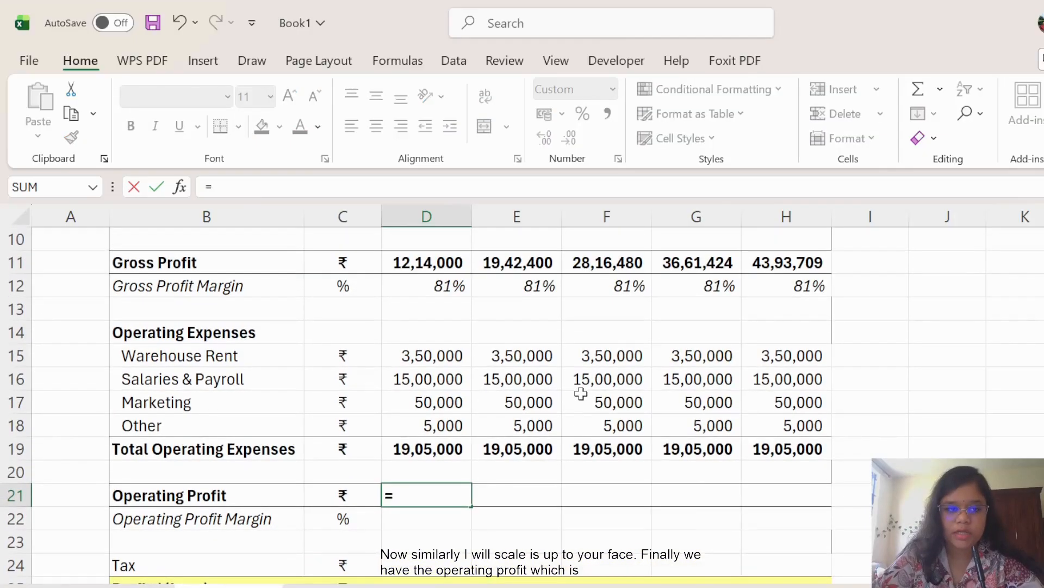
left_click(442, 263)
type("-")
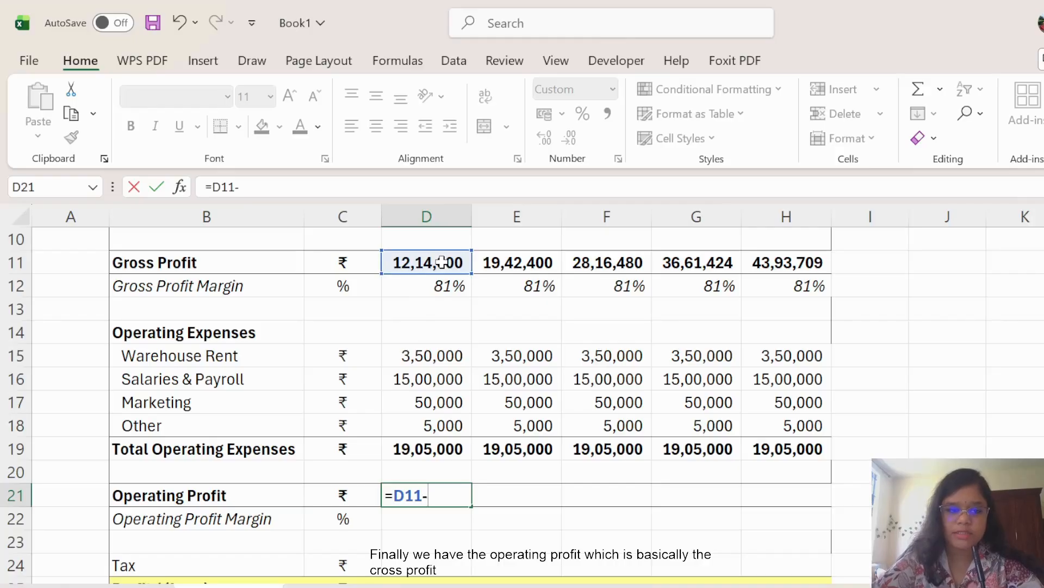
left_click(449, 449)
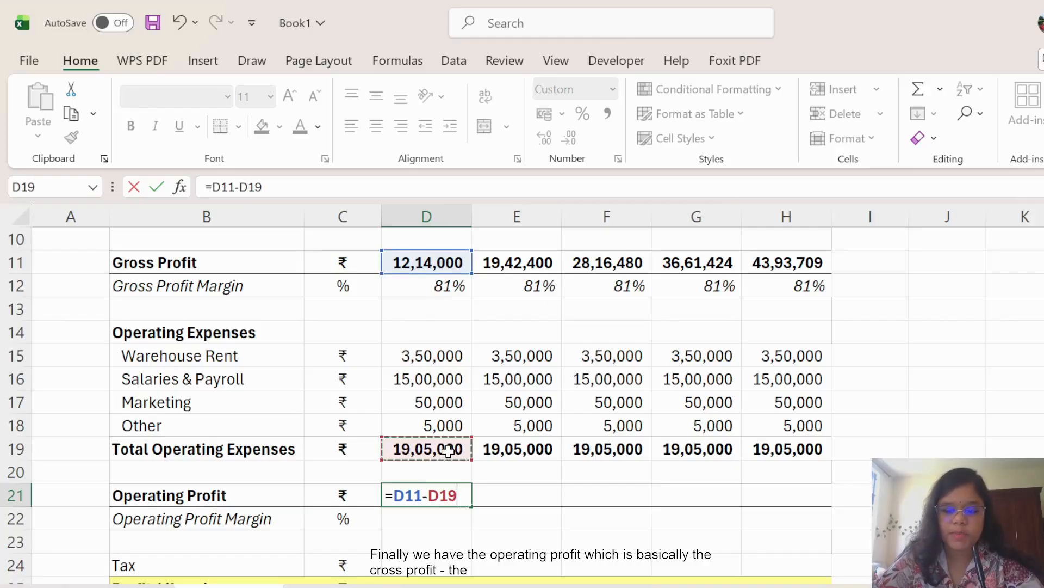
key("Return")
scroll(448, 451, "down", 1)
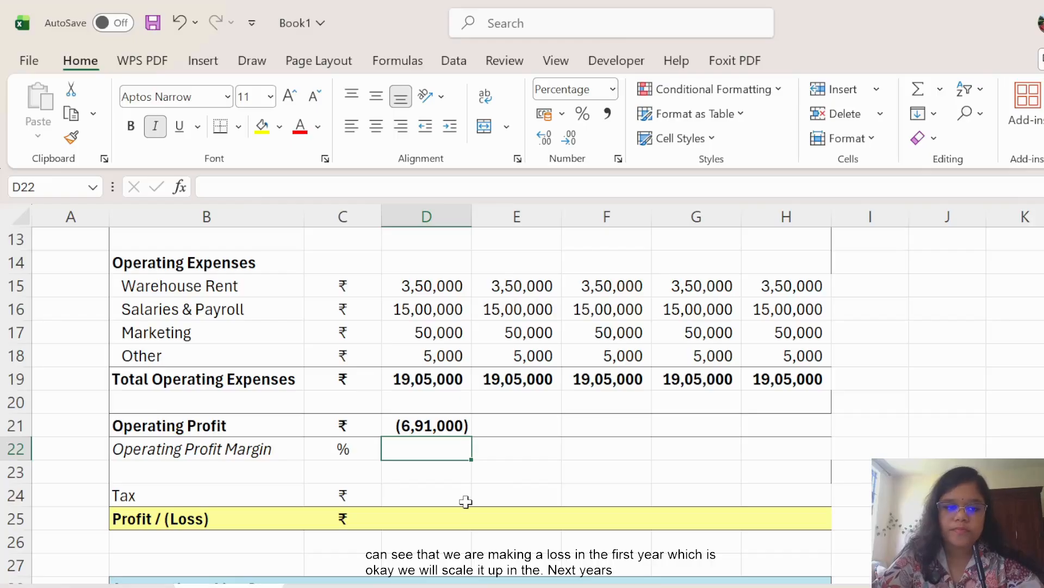
Enter Operating Profit Margin in D22 as =D21/D5, operating profit over revenue.
type("=")
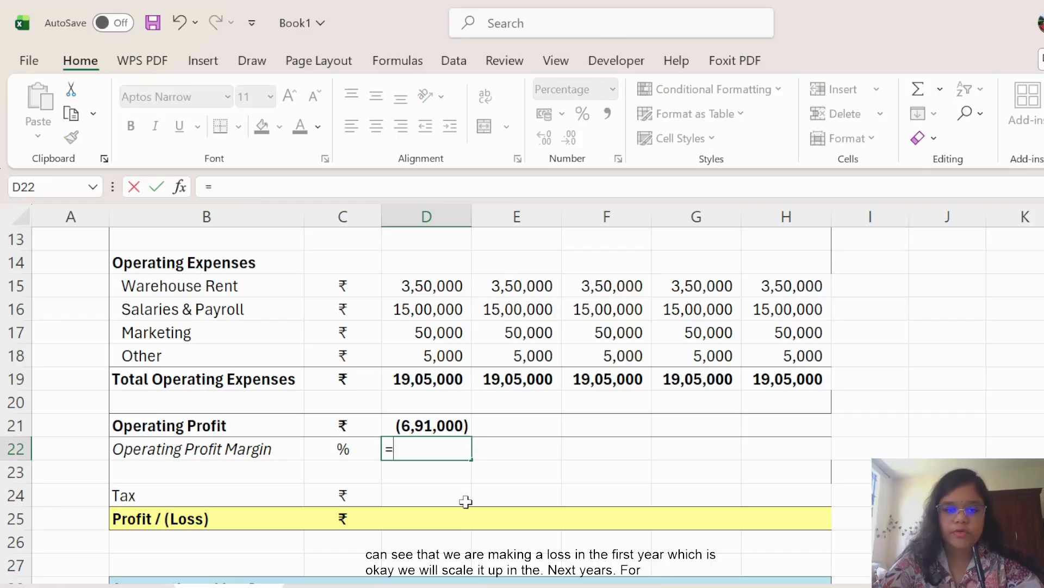
left_click(435, 421)
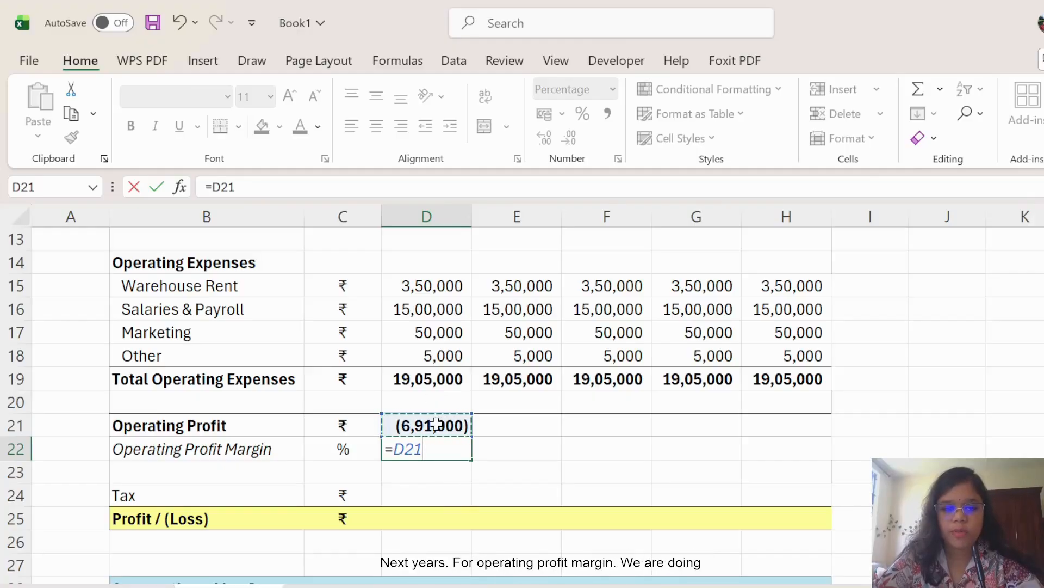
type("/")
scroll(437, 368, "up", 4)
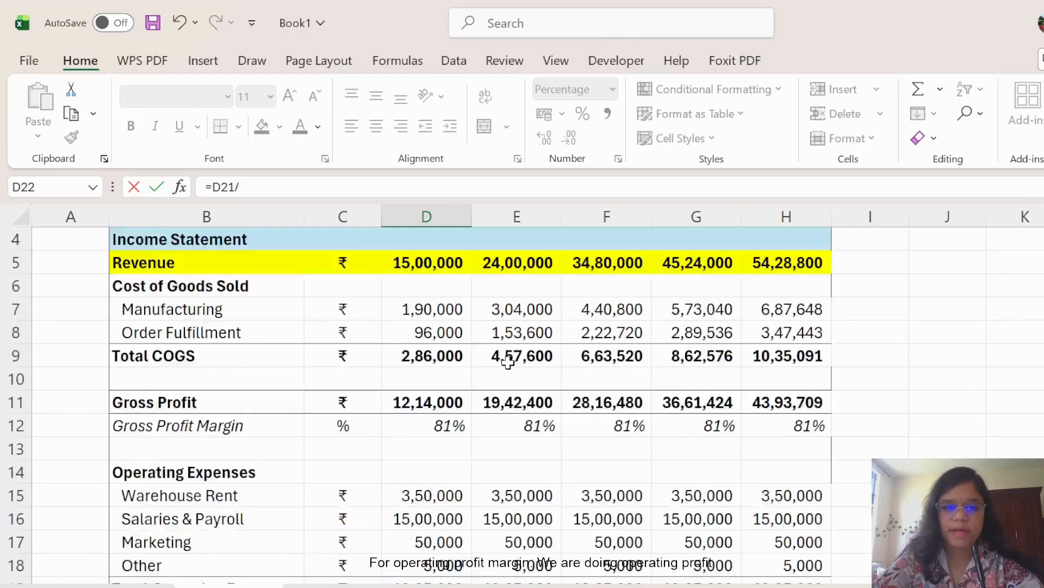
left_click(445, 330)
key("Return")
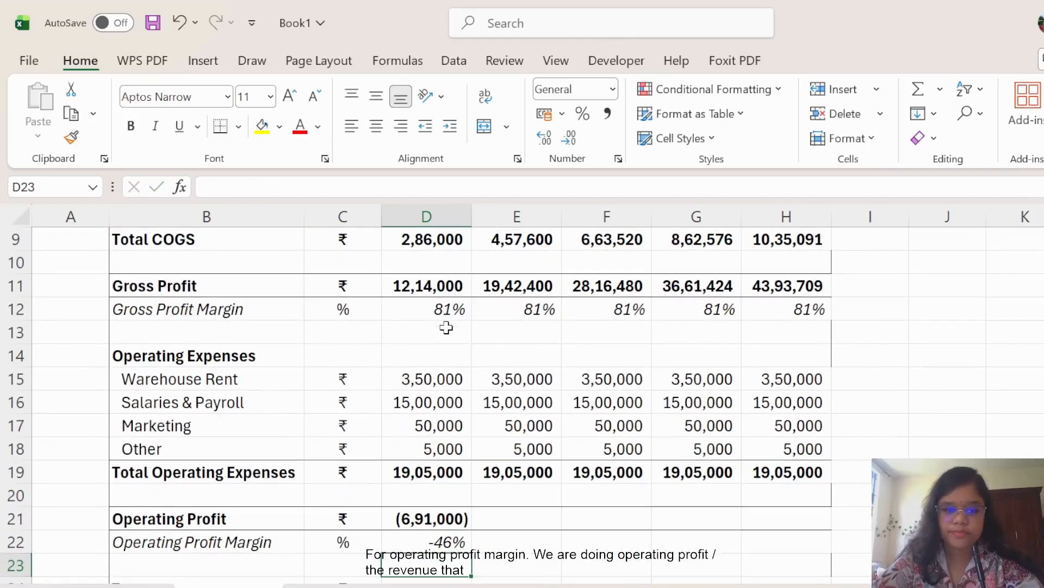
scroll(490, 336, "down", 2)
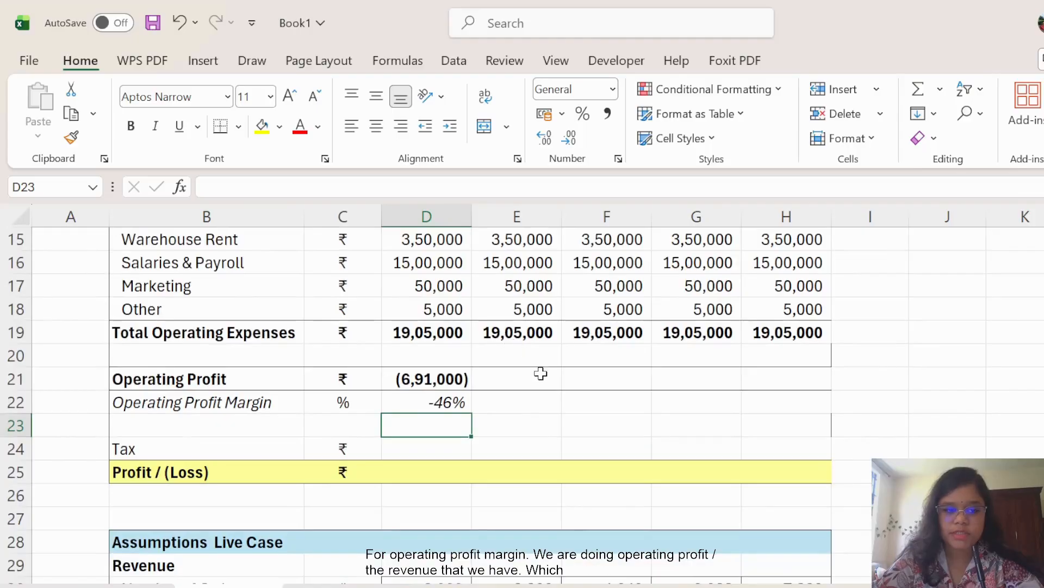
Fill D21:D22 across to column H, giving (6,91,000) to 24,88,709 and -46% to 46%.
left_click_drag(428, 377, 834, 425)
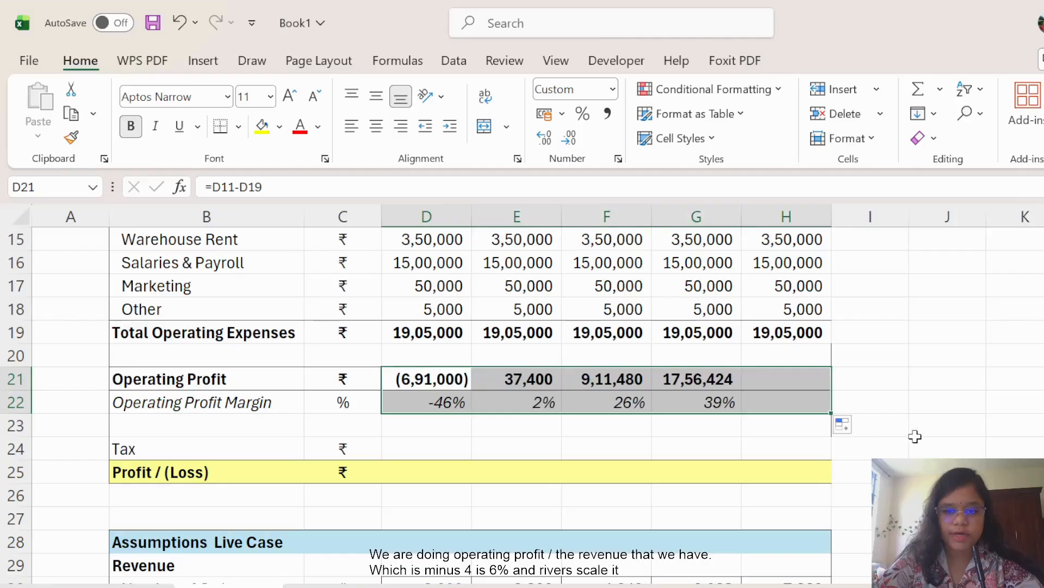
left_click(917, 436)
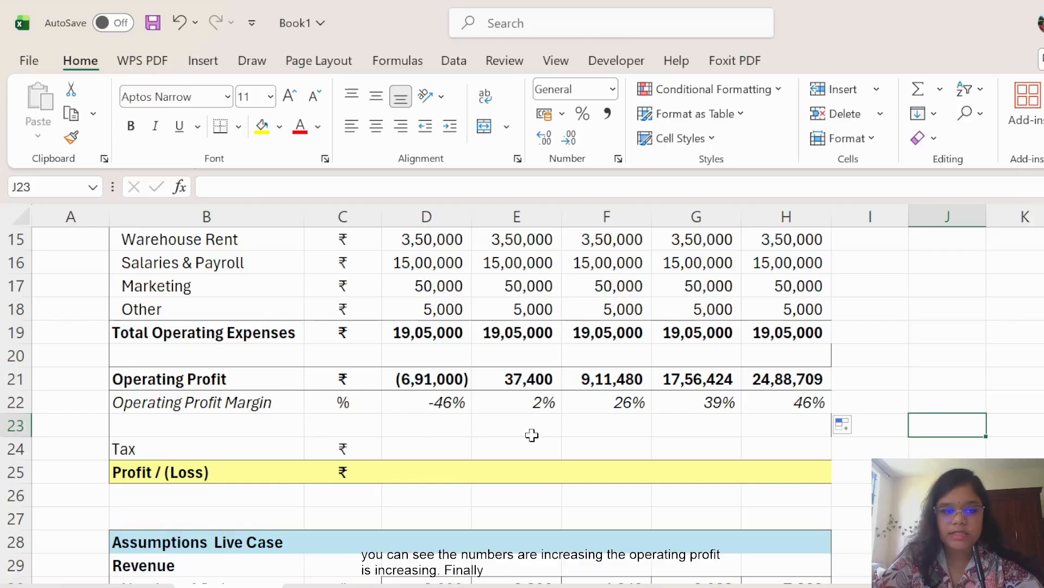
scroll(532, 434, "down", 1)
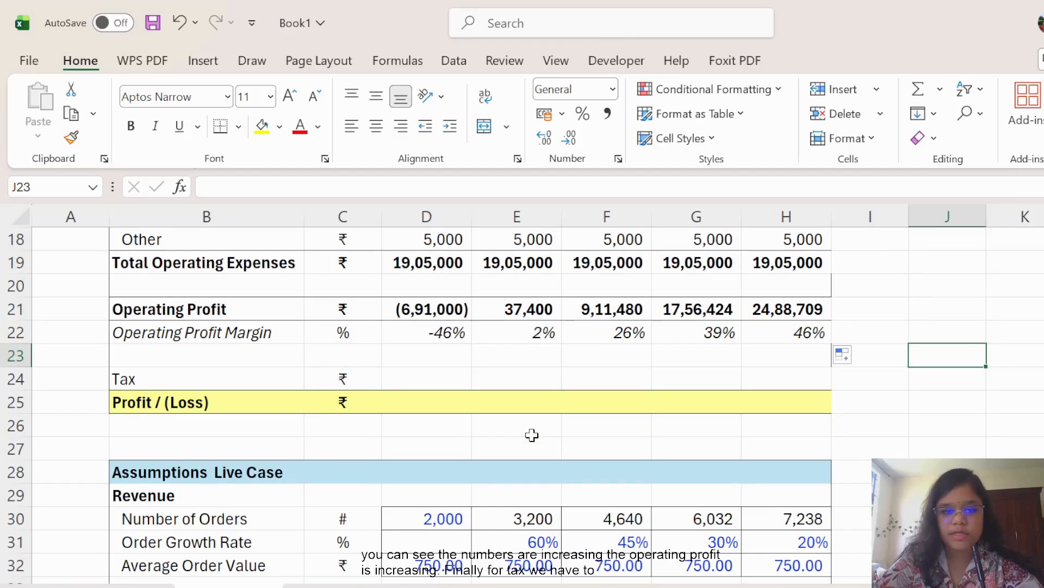
scroll(531, 434, "down", 1)
scroll(531, 434, "up", 1)
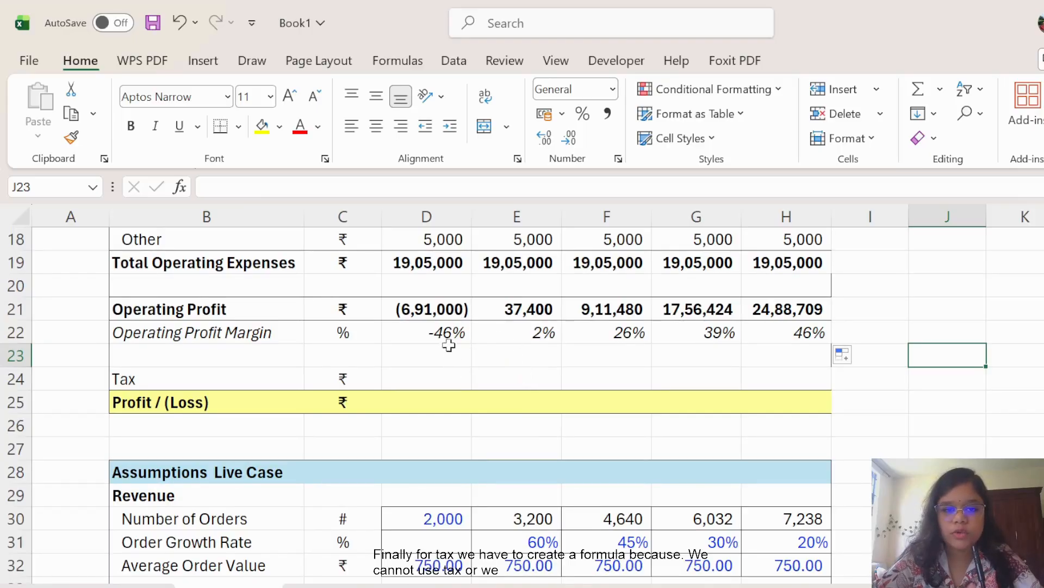
Enter =IF(D21<0,"NA",D21*D44) in D24 to tax positive operating profit at 25%.
left_click(466, 377)
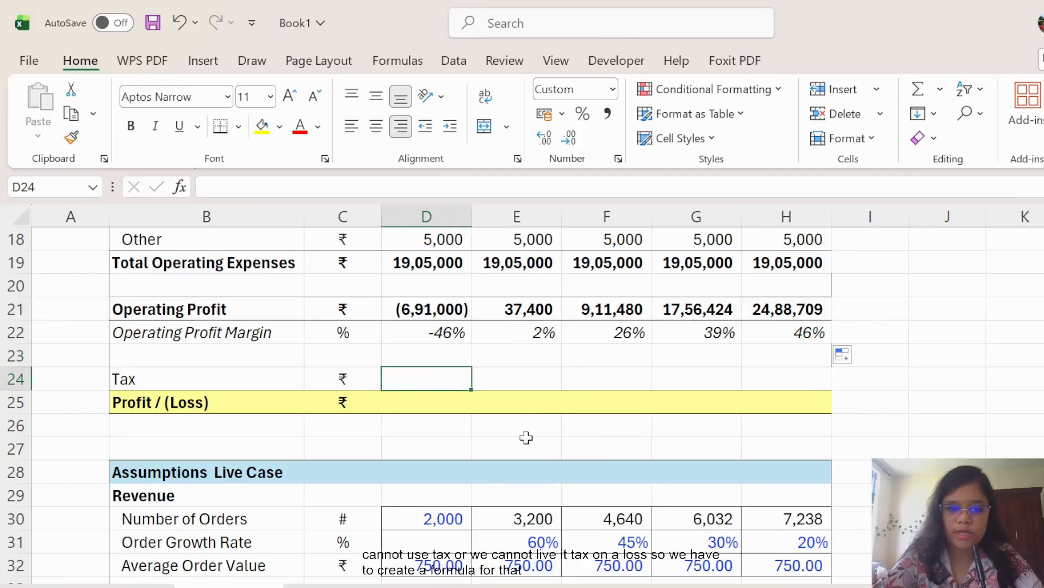
type("=")
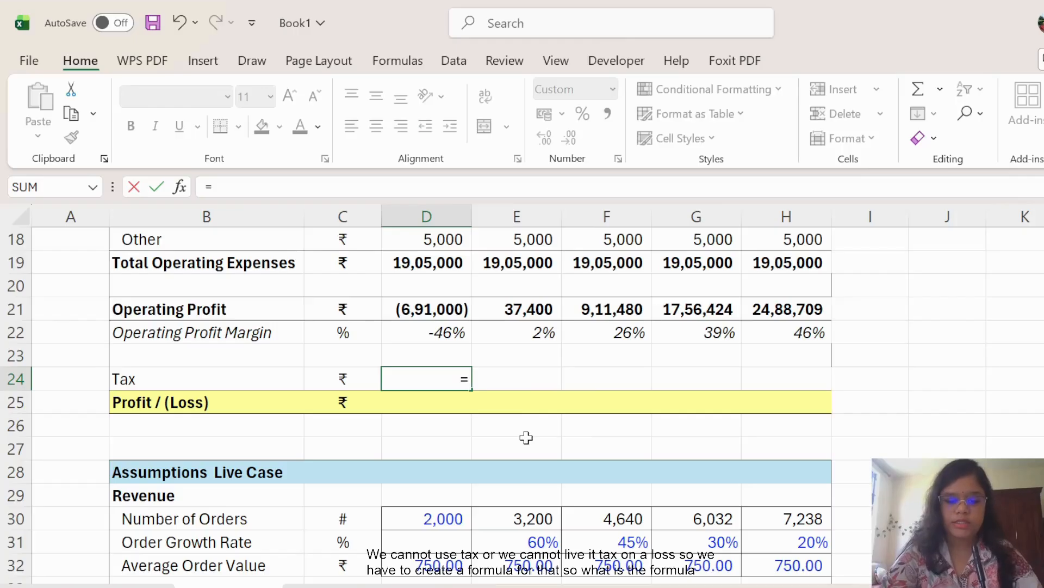
type("if(")
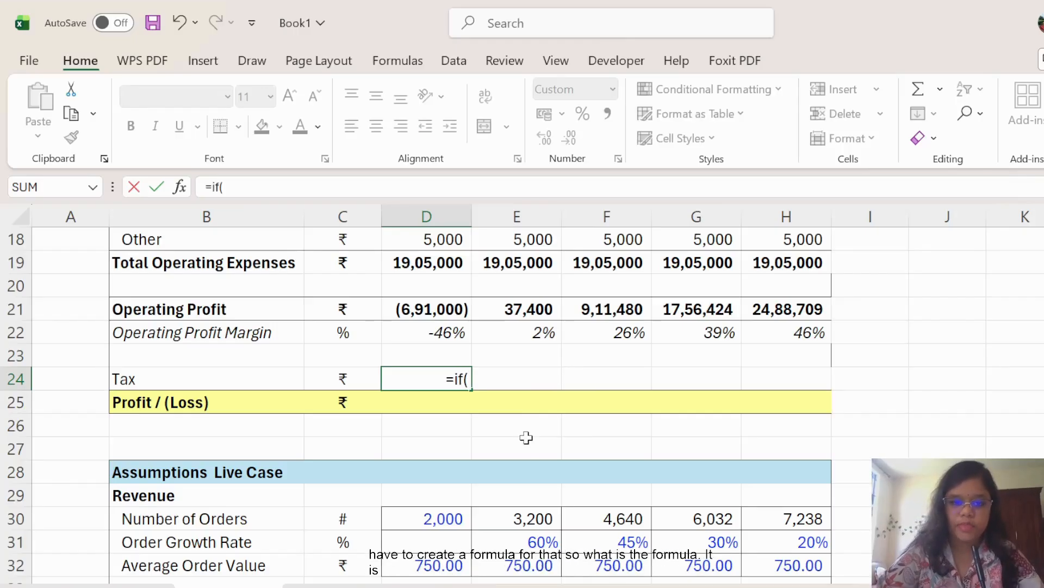
left_click(433, 306)
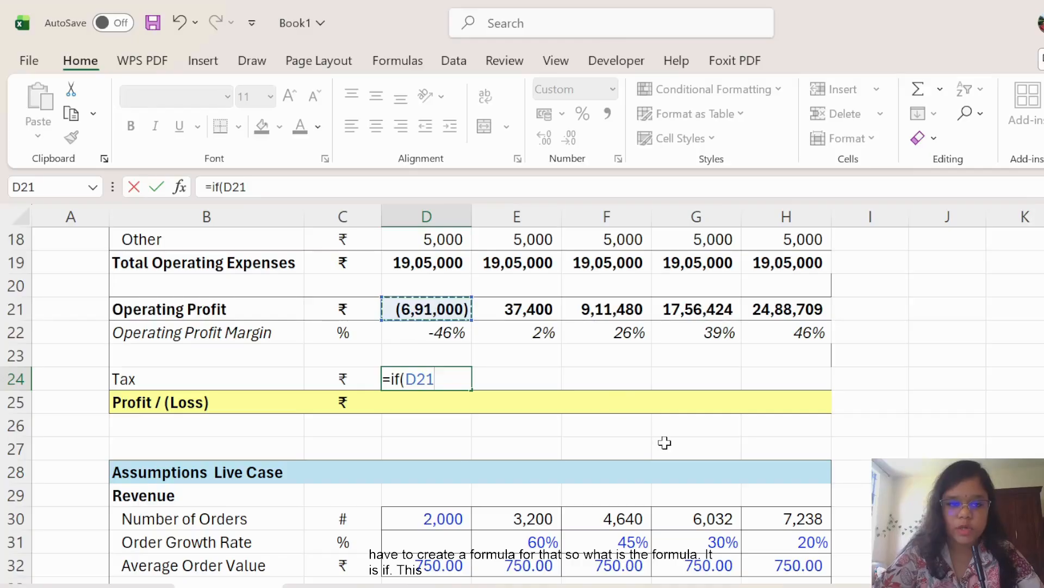
type("<0,\"")
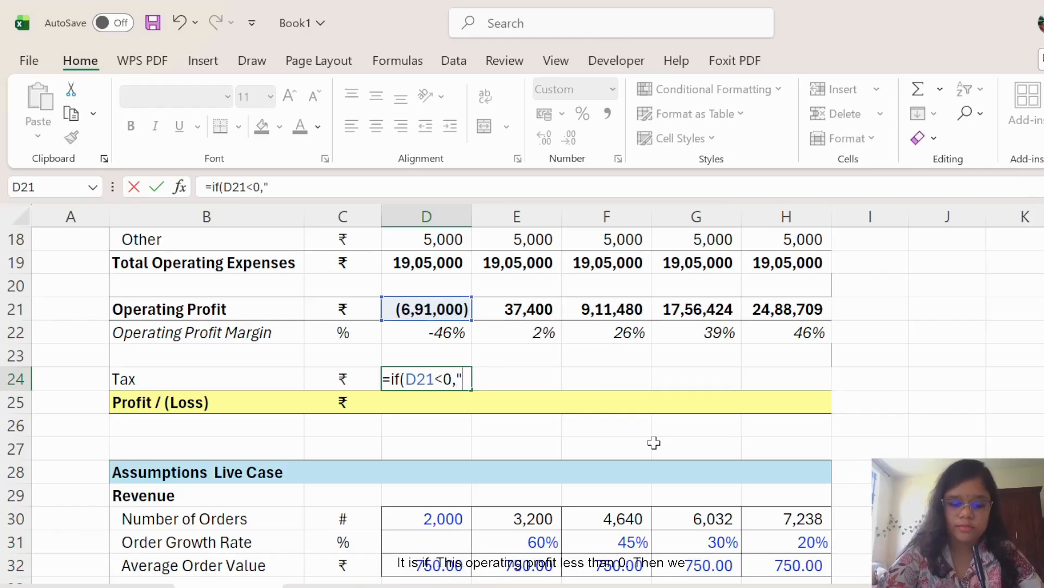
type("NA")
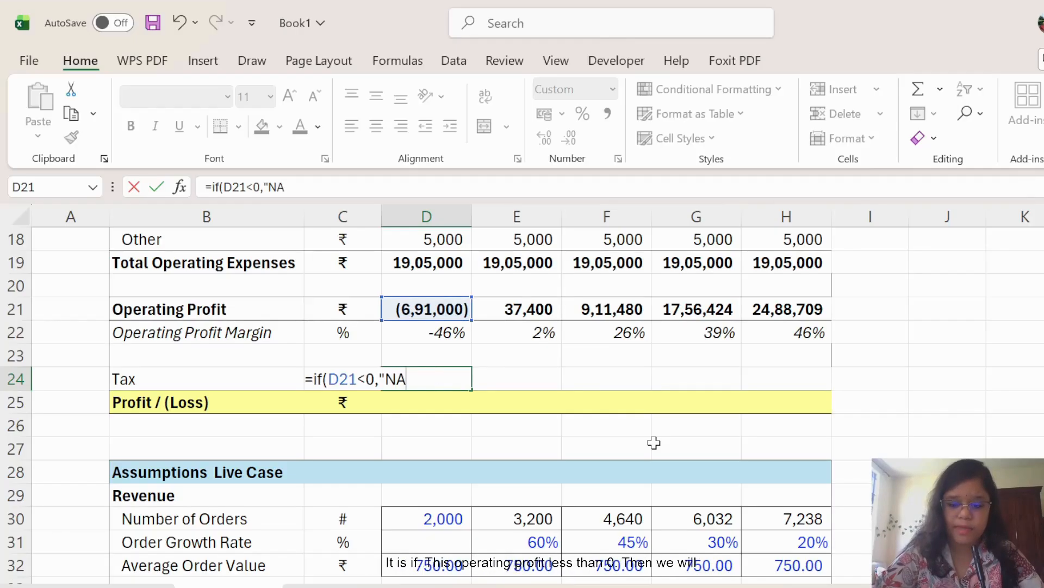
type("\",")
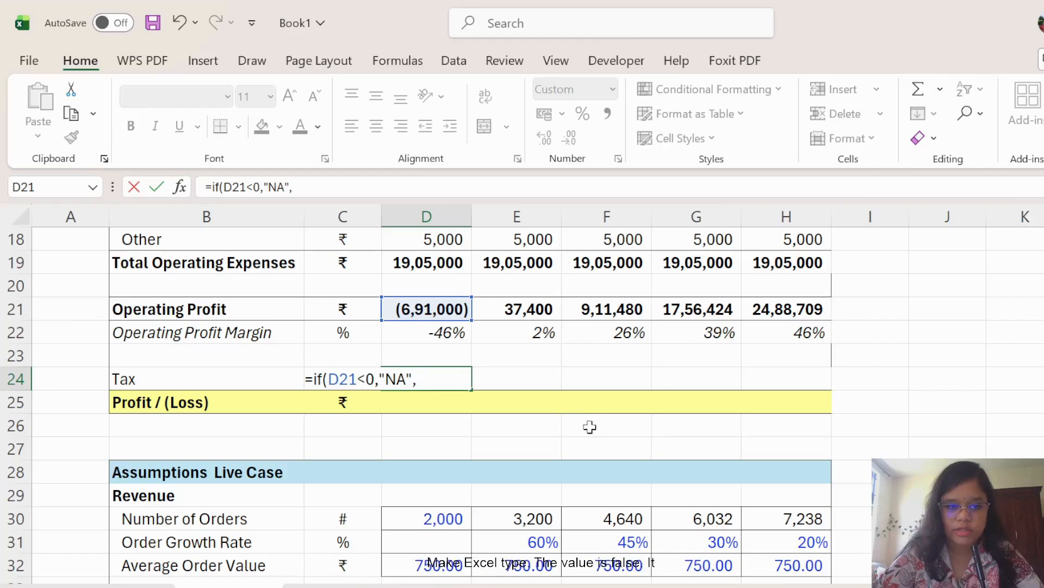
left_click(452, 313)
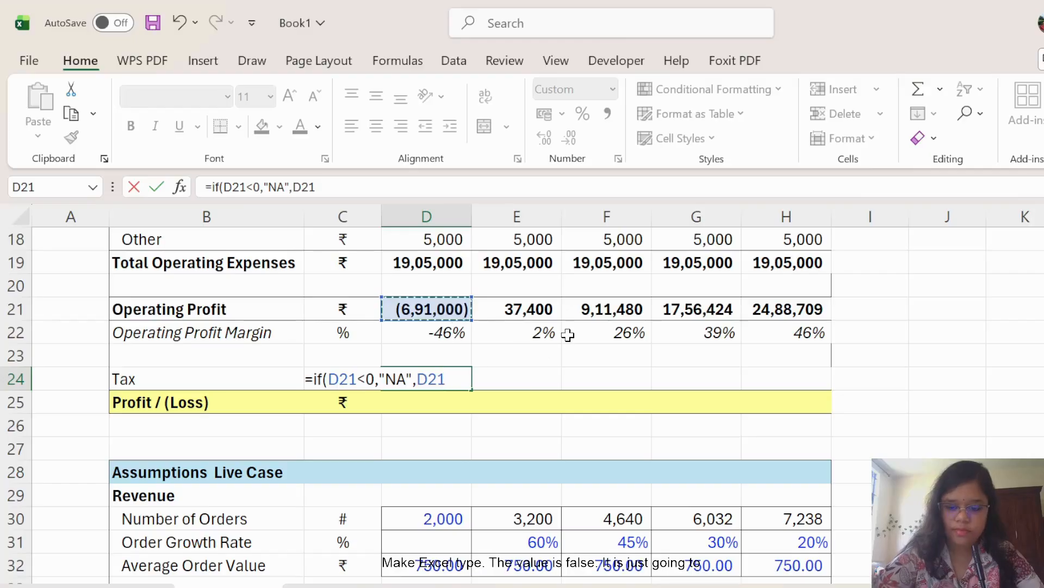
type("*")
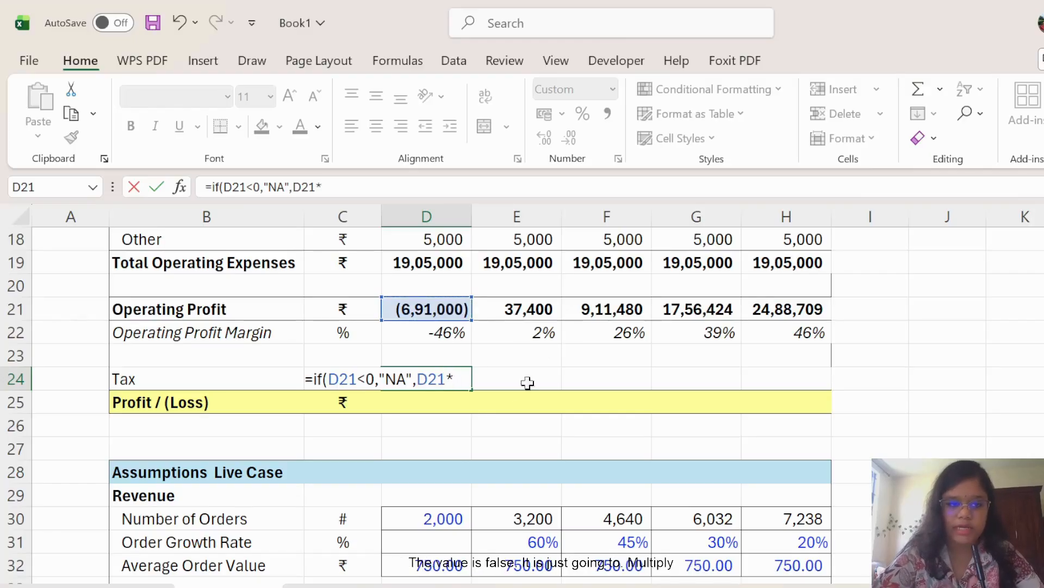
scroll(480, 426, "down", 4)
scroll(484, 427, "down", 1)
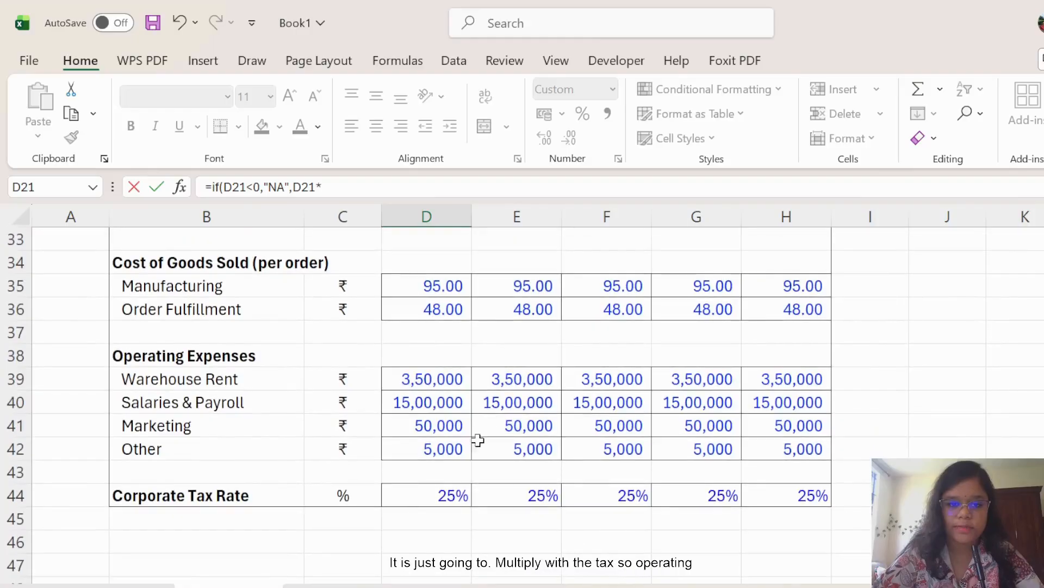
left_click(463, 494)
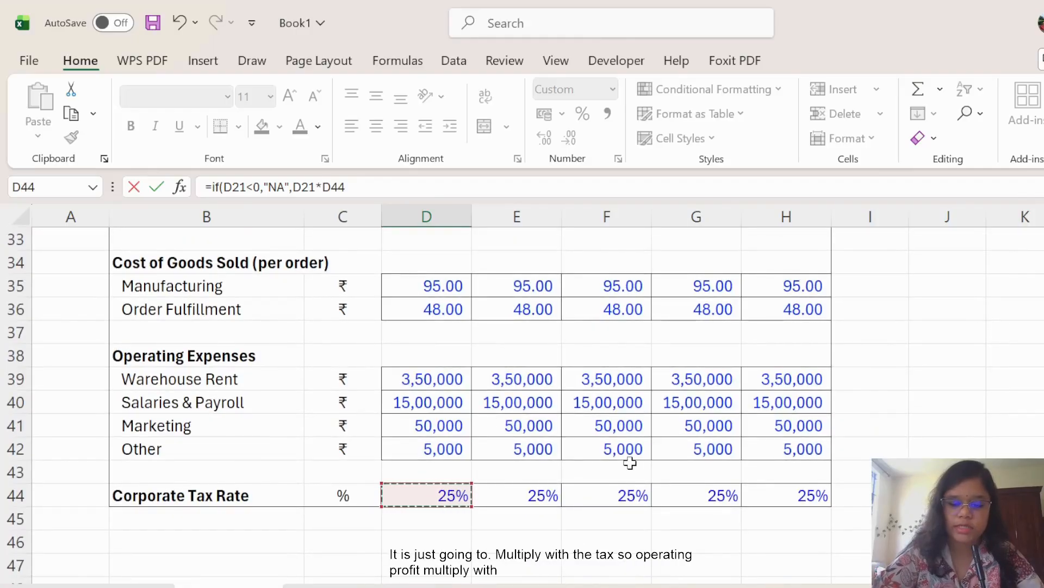
type(")")
key("Return")
Copy the tax formula from D24 across to H24: NA, 9,350, 2,27,870, 4,39,106, 6,22,177.
scroll(630, 463, "up", 2)
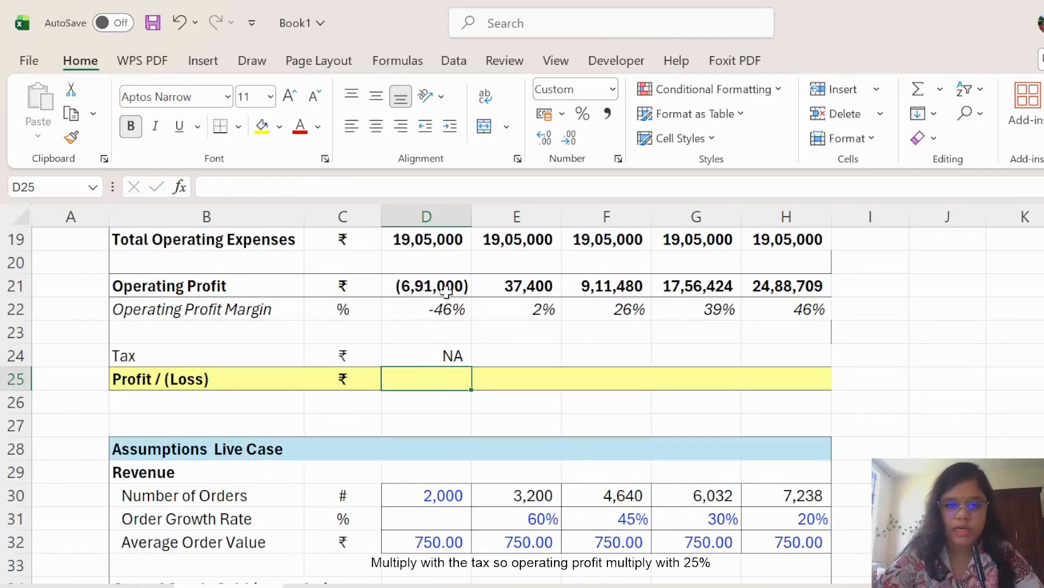
scroll(475, 376, "up", 1)
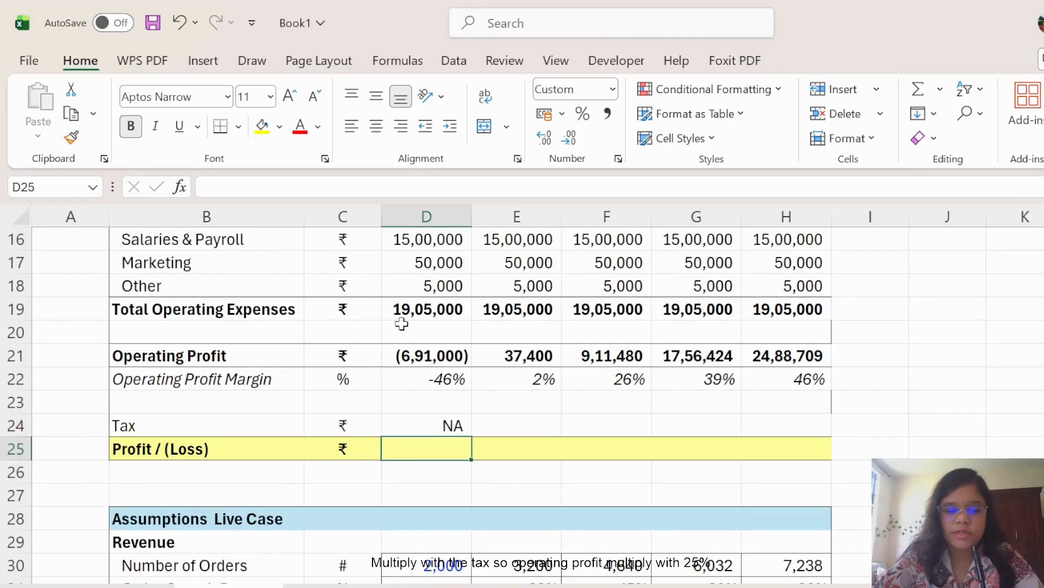
left_click(455, 426)
left_click_drag(471, 436, 808, 435)
left_click(949, 429)
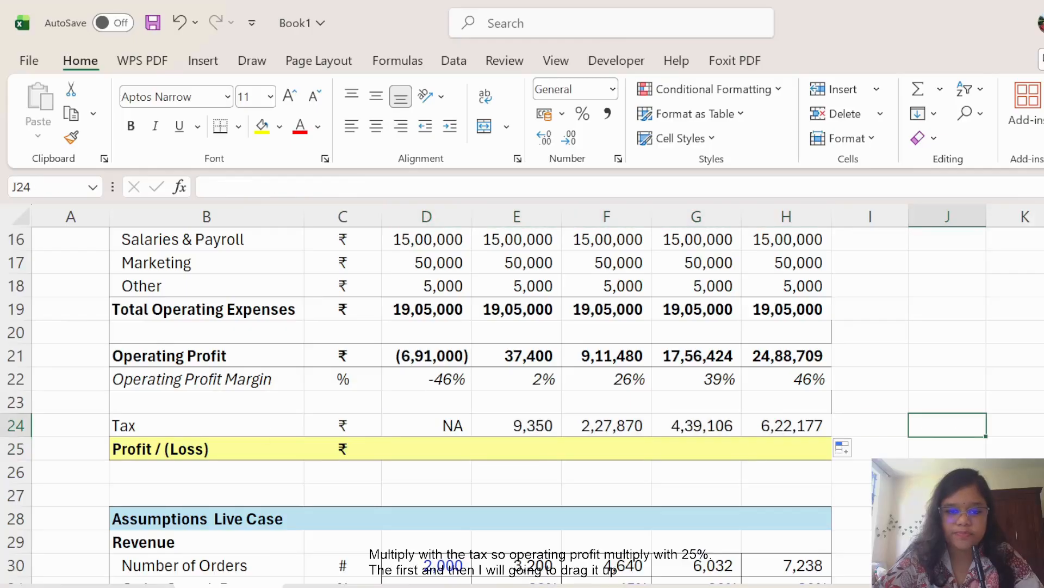
left_click(424, 448)
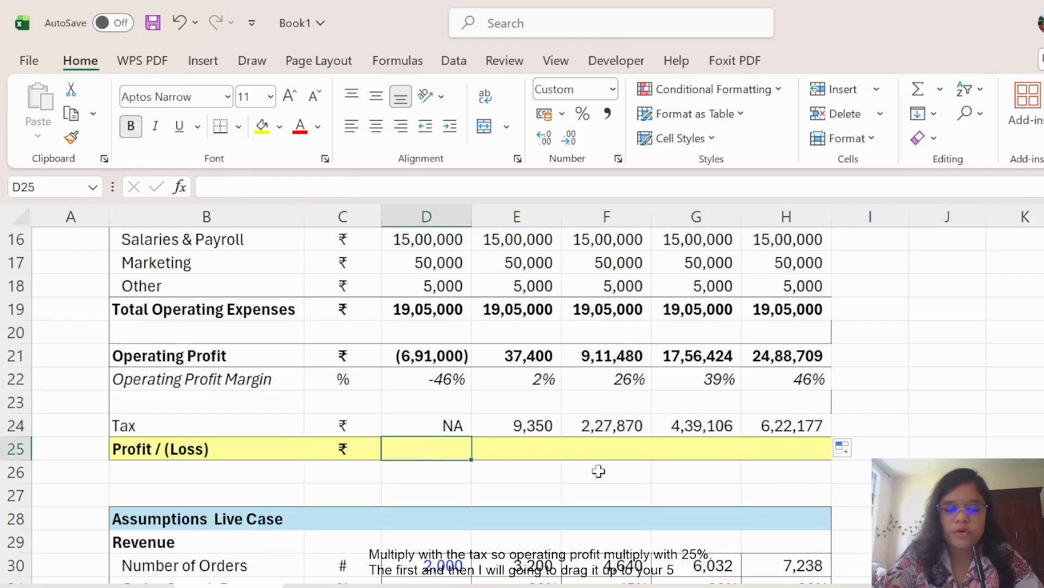
Enter =D21-D24 in D25 as Year 1 Profit / (Loss).
type("=")
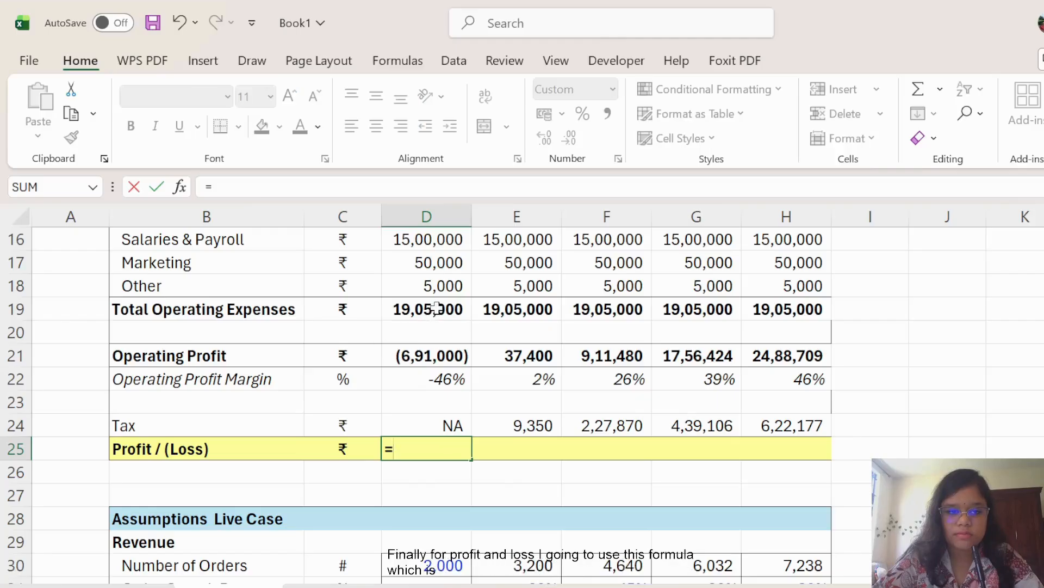
left_click(441, 354)
type("-")
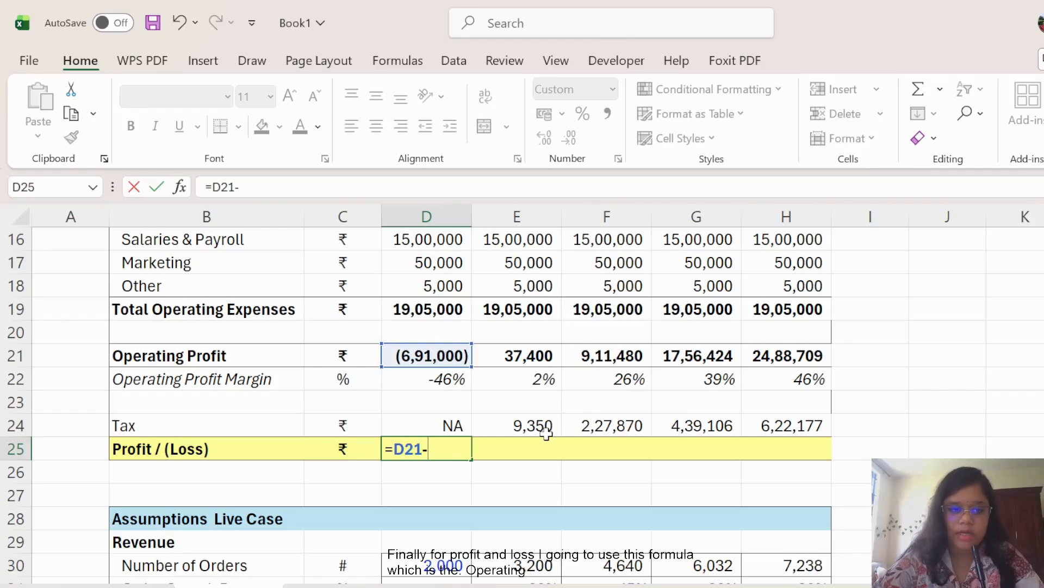
left_click(459, 429)
key("Return")
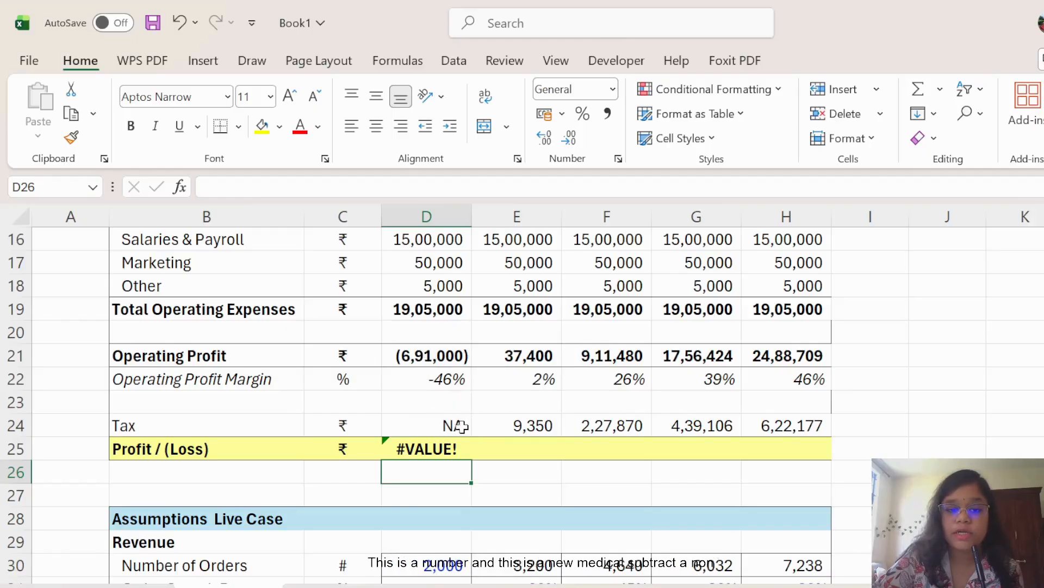
Fix the #VALUE! result by changing D25 to =IFERROR(D21-D24,D21).
left_click(445, 450)
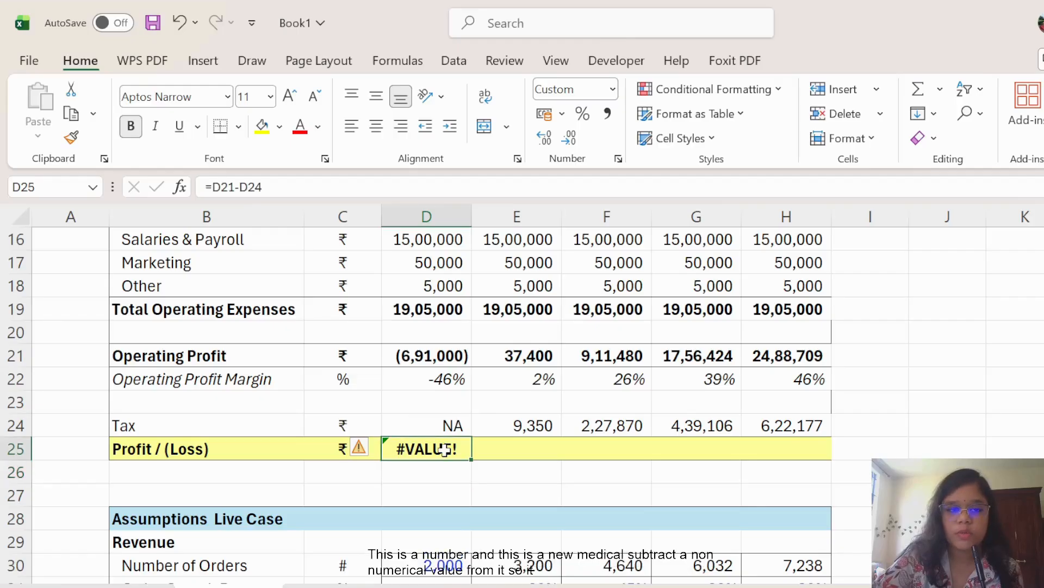
left_click(216, 189)
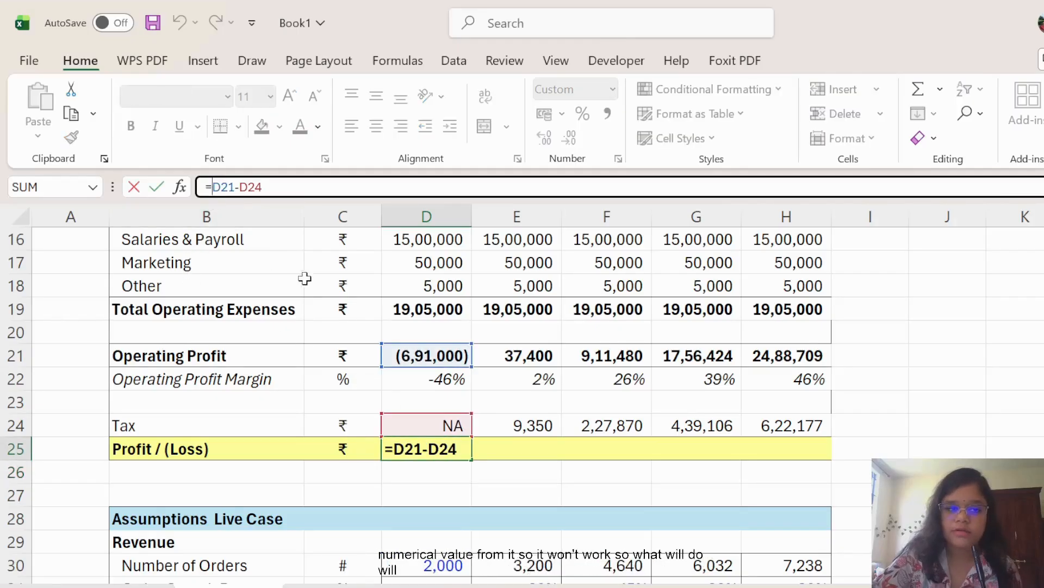
type("IFERRO")
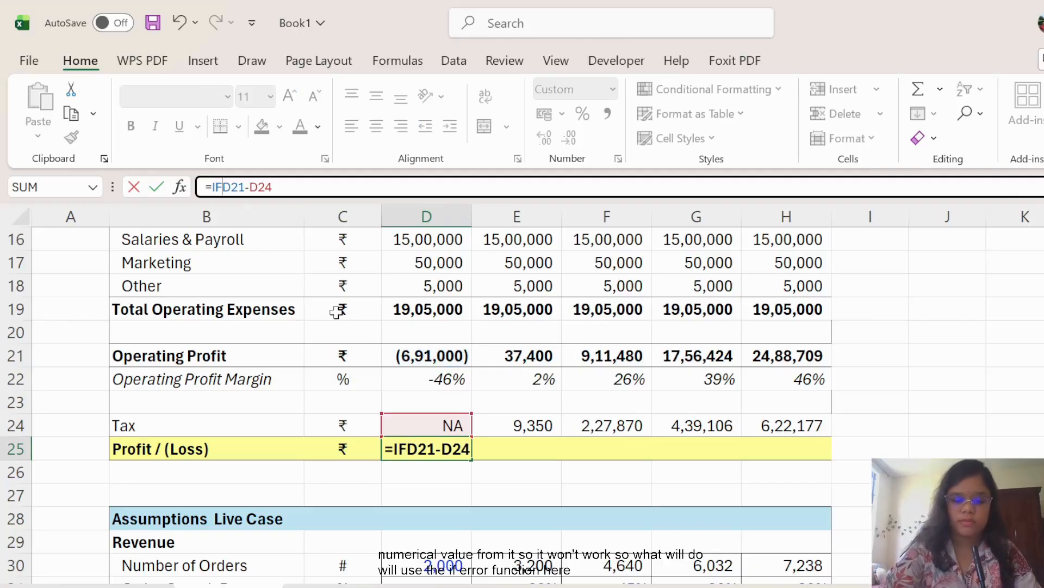
type("R")
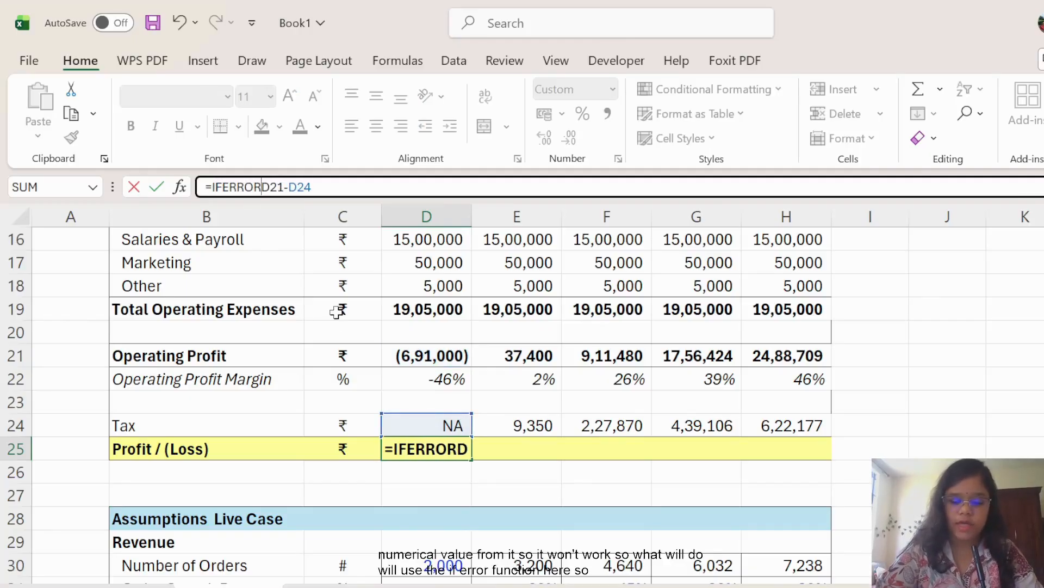
type("(D21-D24")
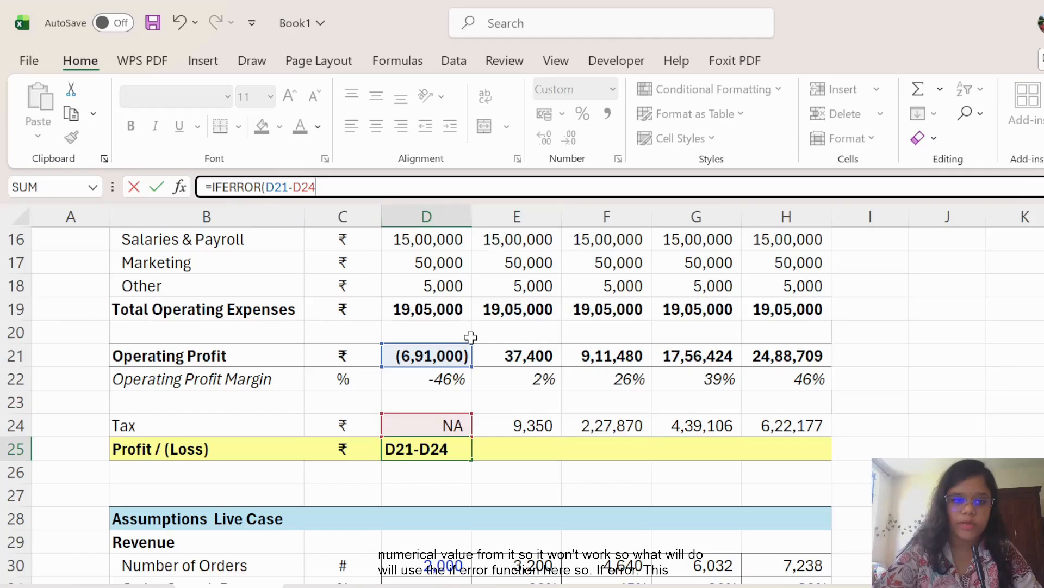
type(",")
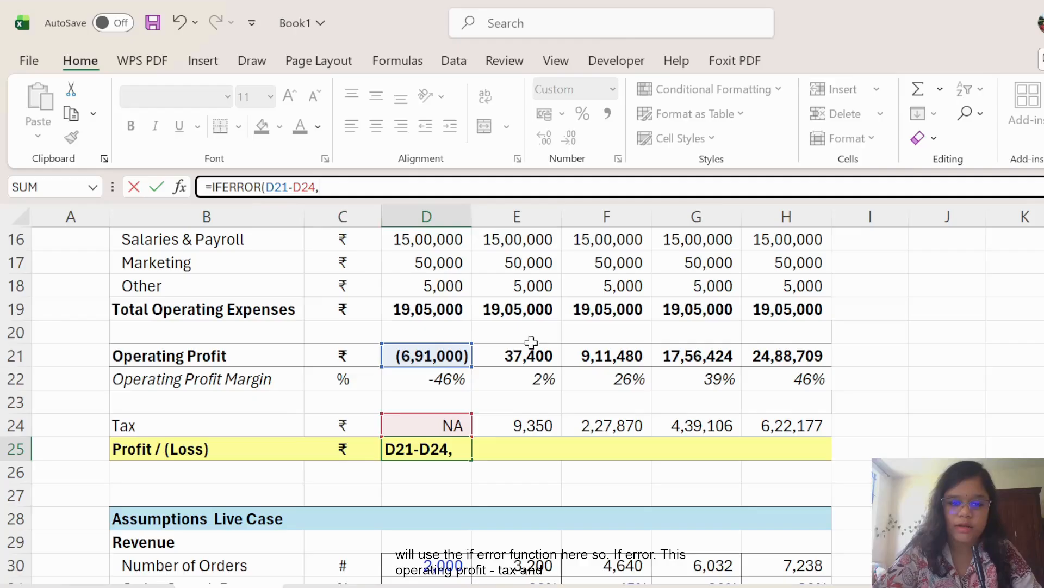
left_click(439, 365)
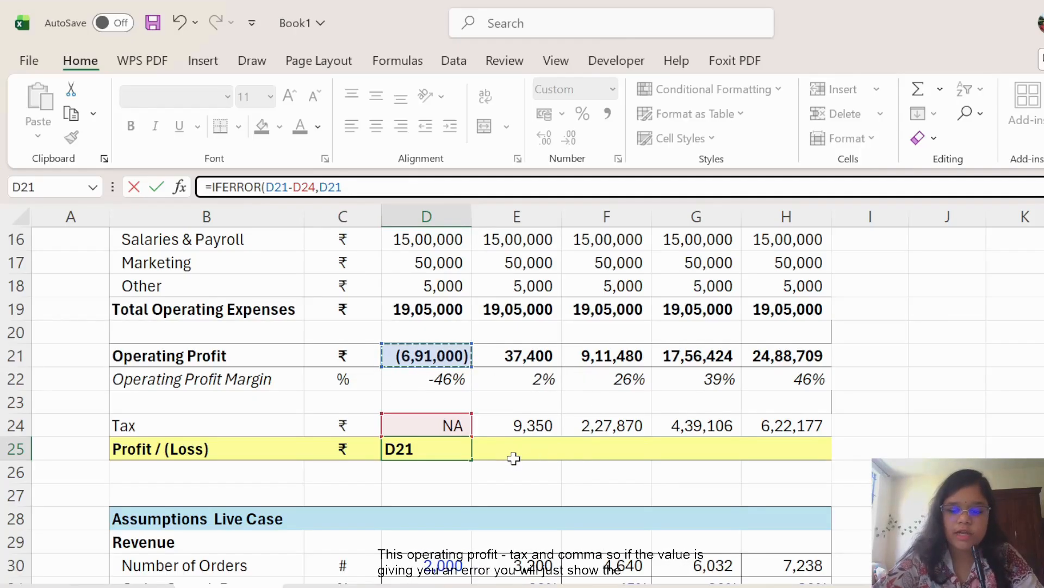
key("Return")
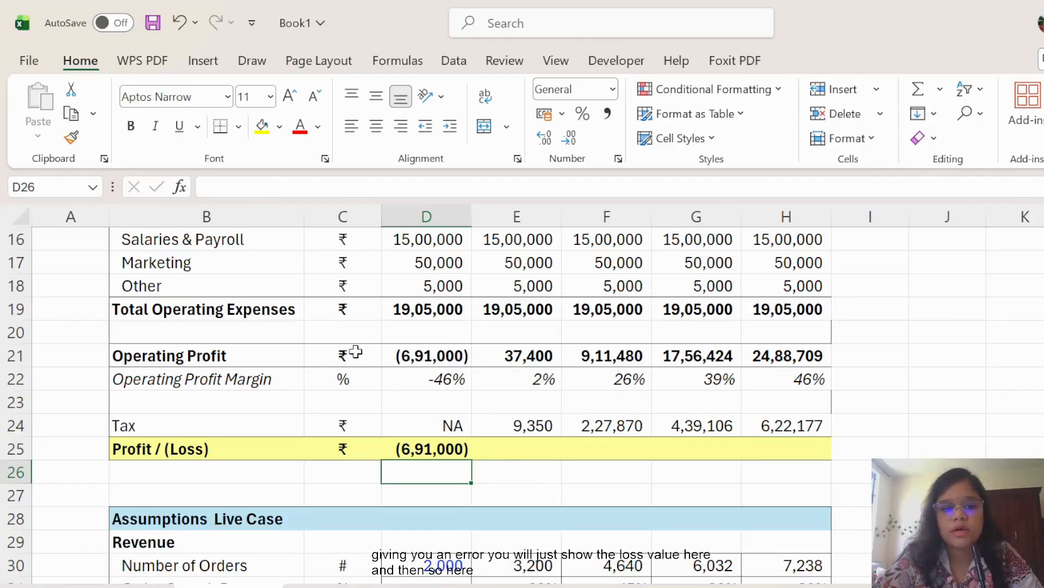
Copy the profit formula across to H25, giving (6,91,000) through 18,66,532.
left_click(456, 445)
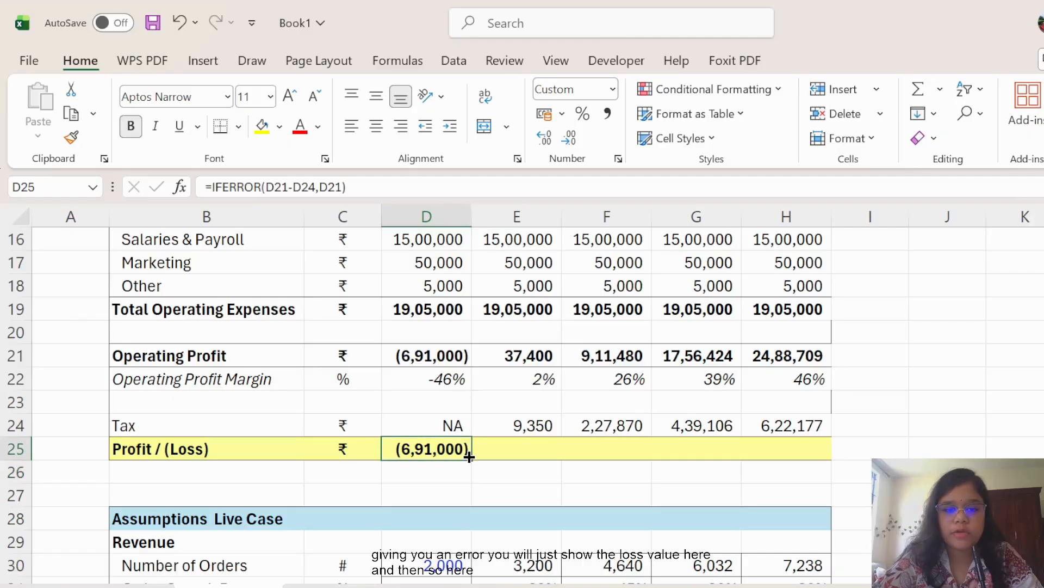
left_click_drag(473, 457, 828, 457)
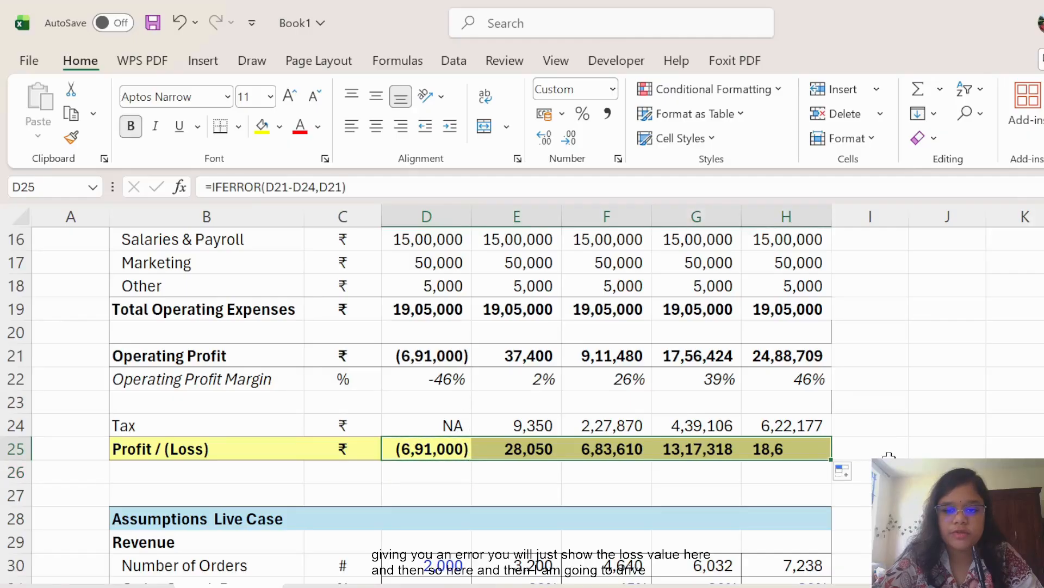
left_click(919, 452)
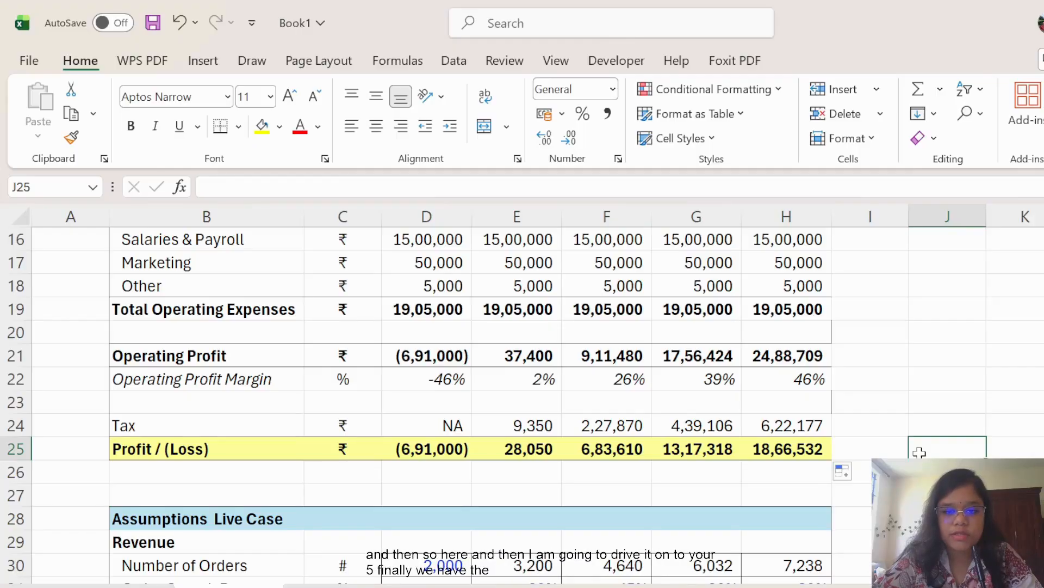
Autofit columns G and H from their header borders so Year 4–5 figures display fully.
scroll(729, 388, "up", 5)
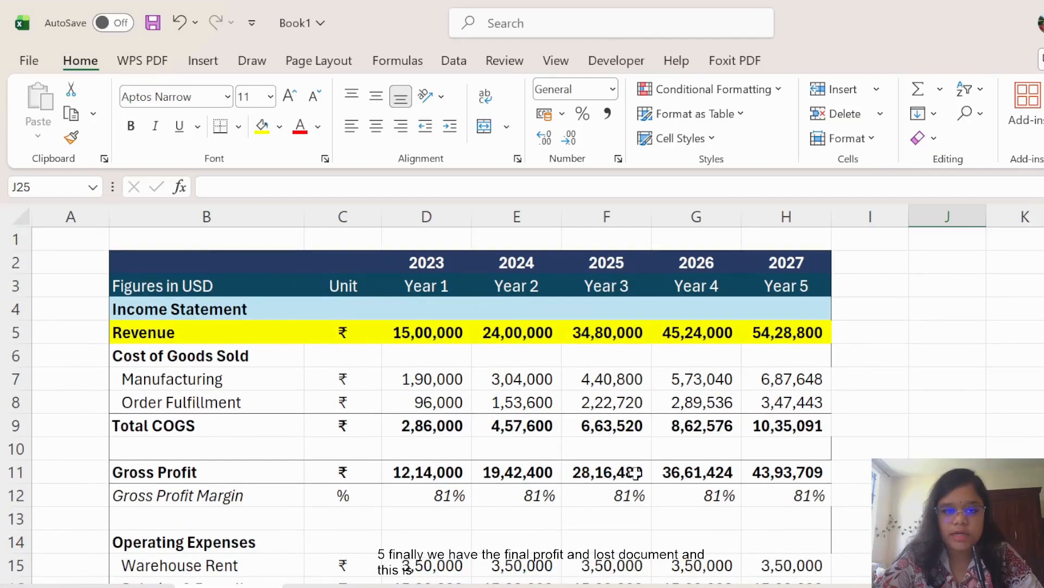
scroll(635, 472, "down", 4)
scroll(636, 473, "down", 3)
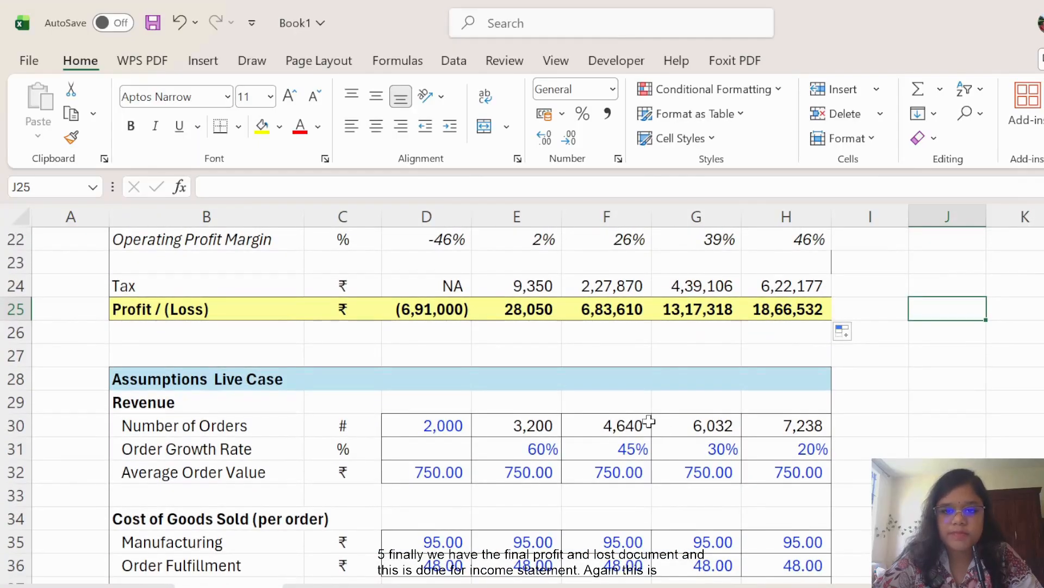
scroll(648, 421, "down", 1)
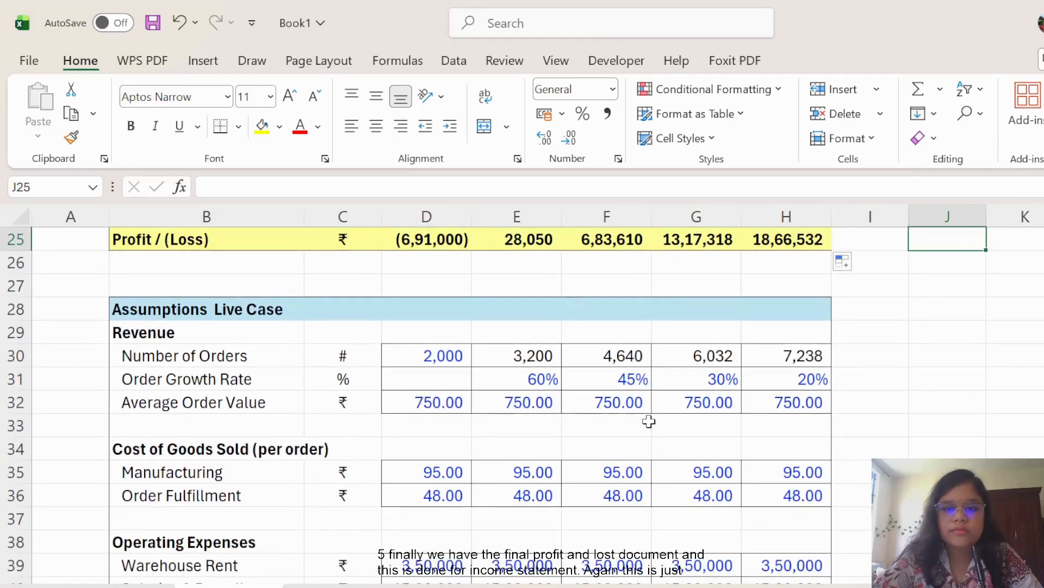
scroll(648, 421, "down", 2)
scroll(649, 419, "up", 3)
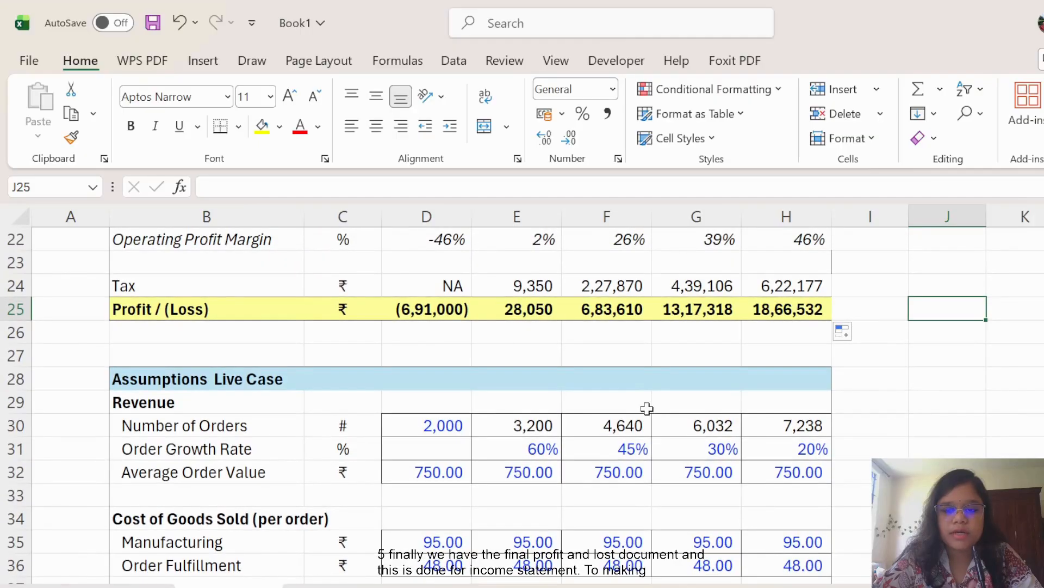
scroll(647, 408, "down", 1)
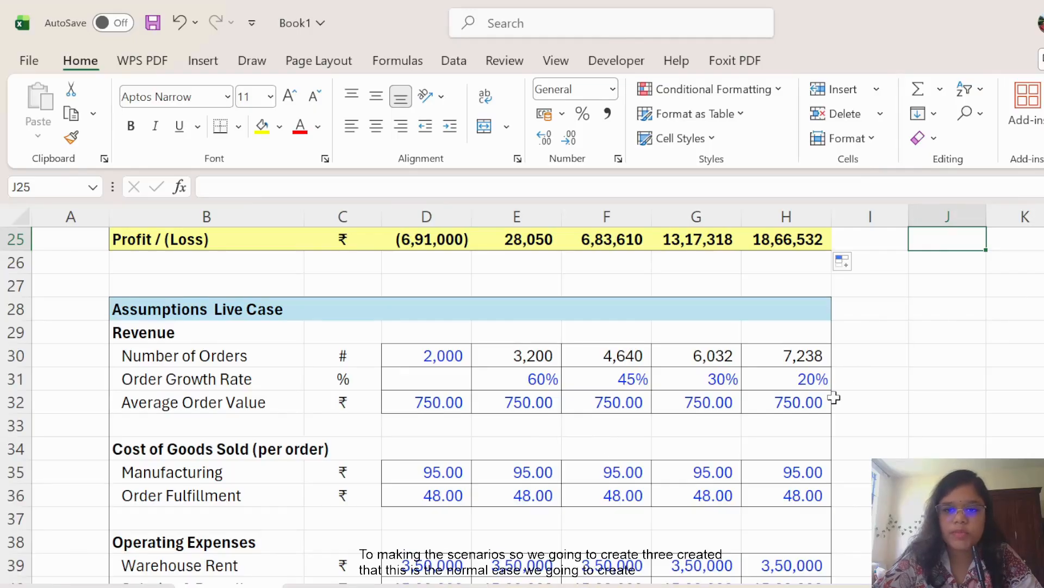
scroll(640, 472, "down", 1)
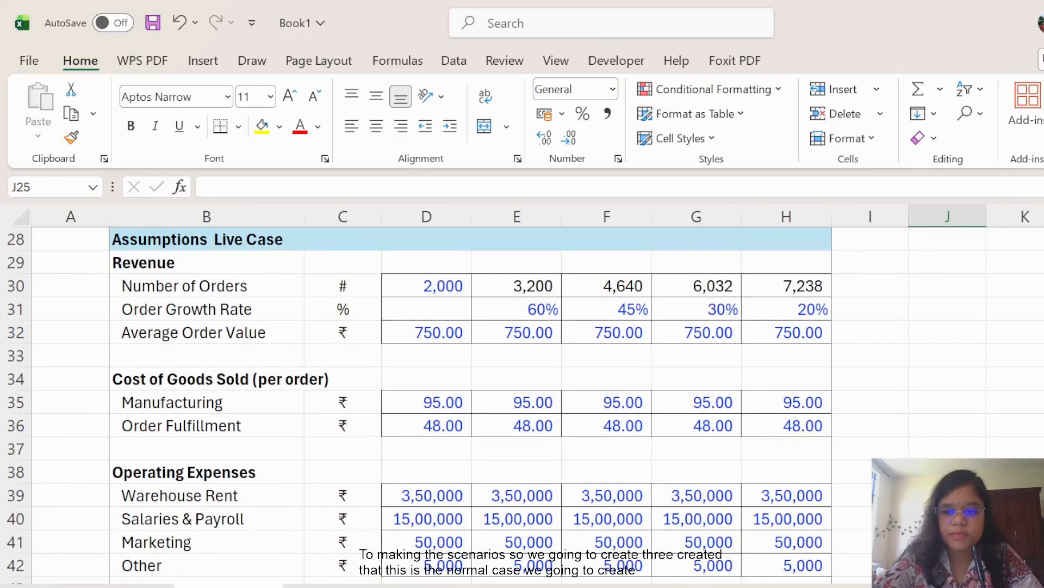
scroll(717, 441, "down", 3)
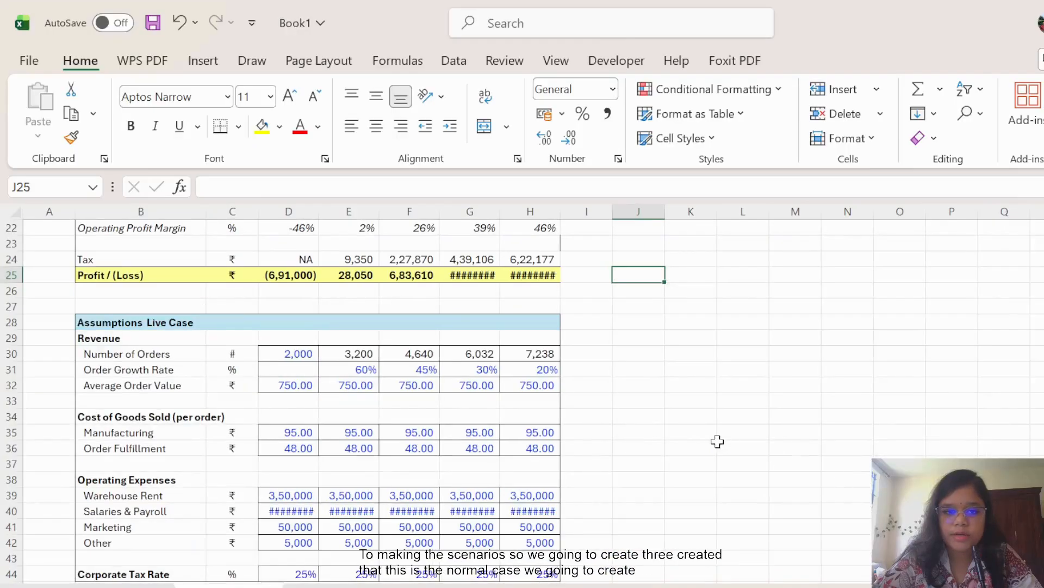
double_click(500, 212)
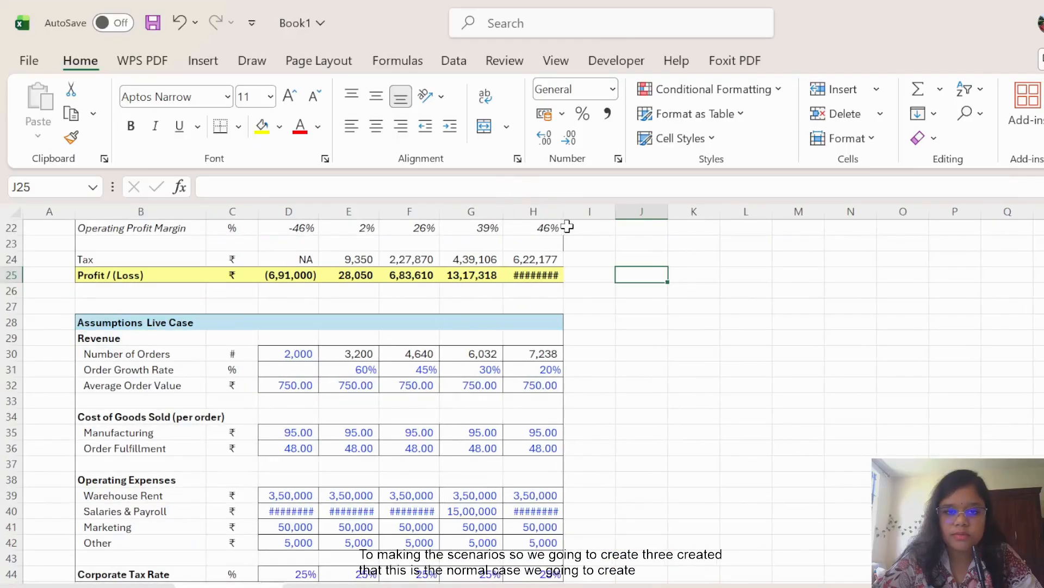
double_click(563, 211)
scroll(757, 476, "down", 1)
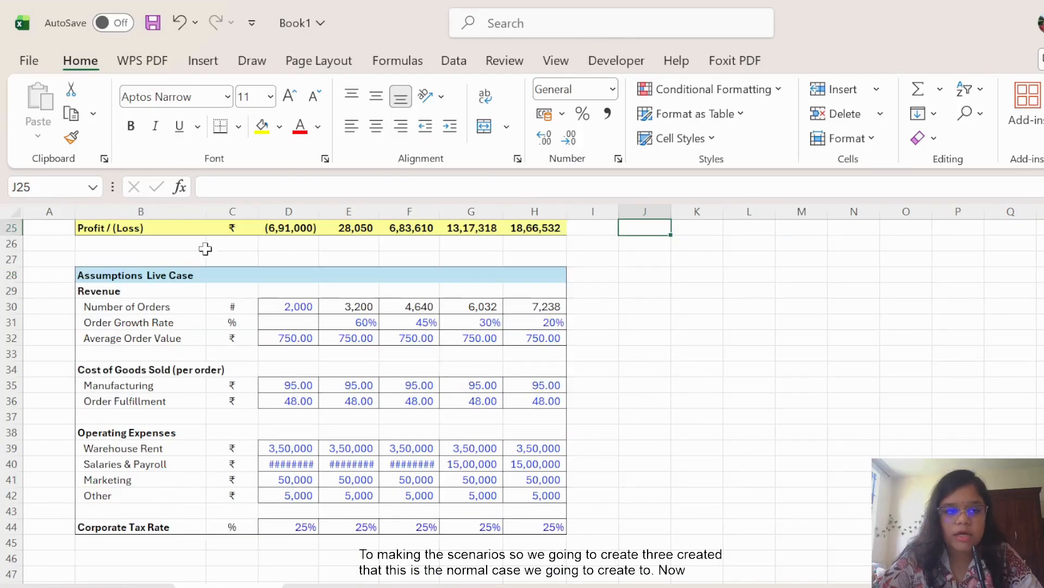
Copy the Assumptions Live Case table and paste the first copy at B47.
left_click_drag(85, 275, 543, 527)
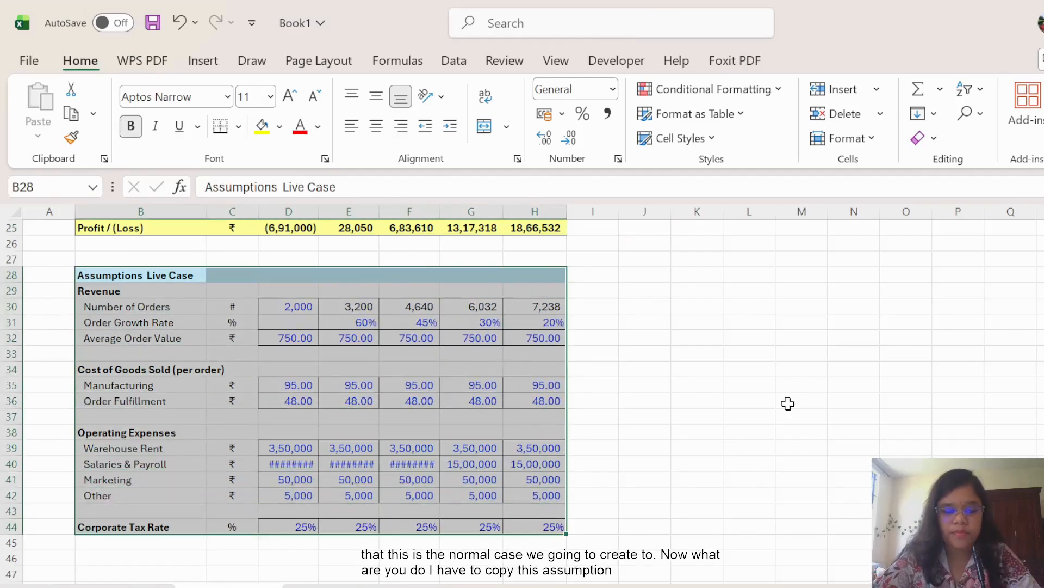
key("ctrl+c")
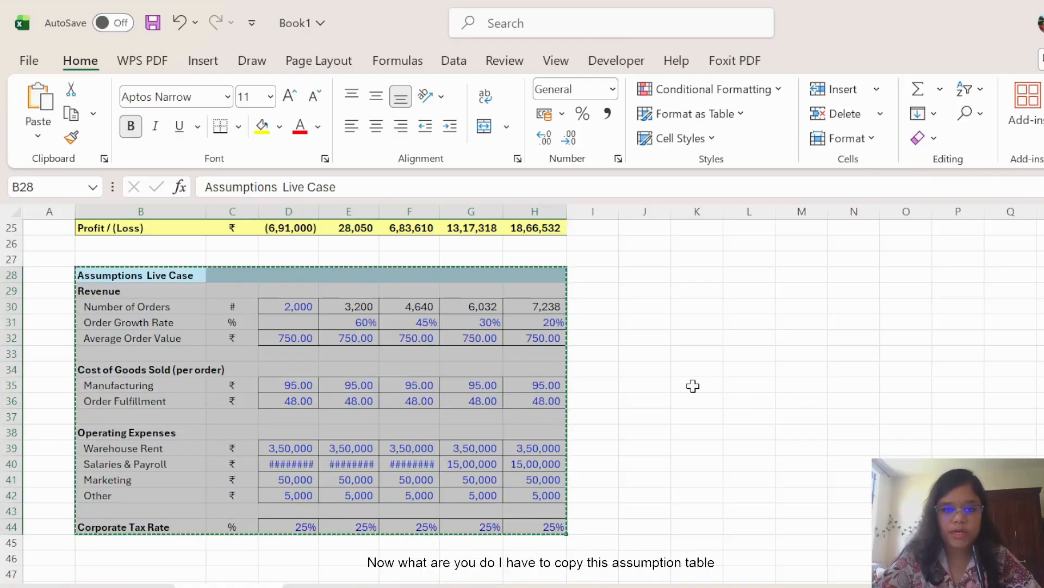
scroll(692, 387, "down", 3)
left_click(92, 431)
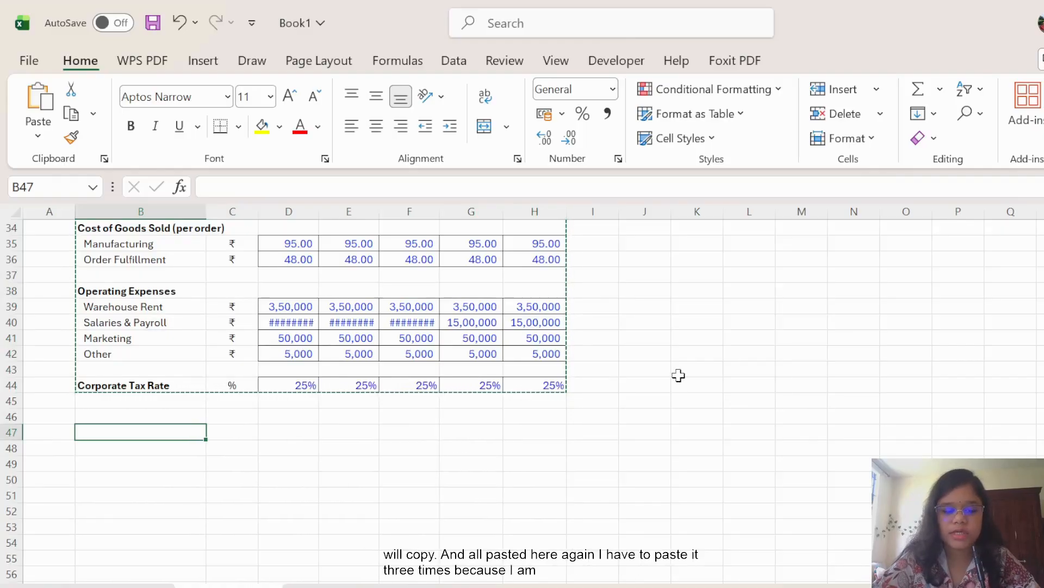
key("ctrl+v")
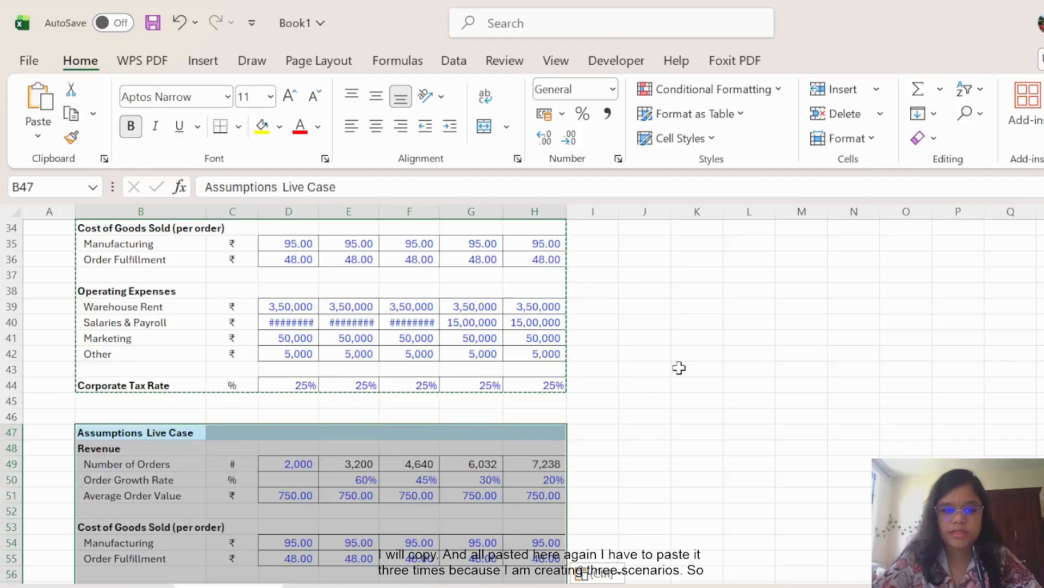
Paste two more copies of the assumptions block at B66 and B85.
scroll(679, 368, "down", 3)
scroll(680, 364, "down", 3)
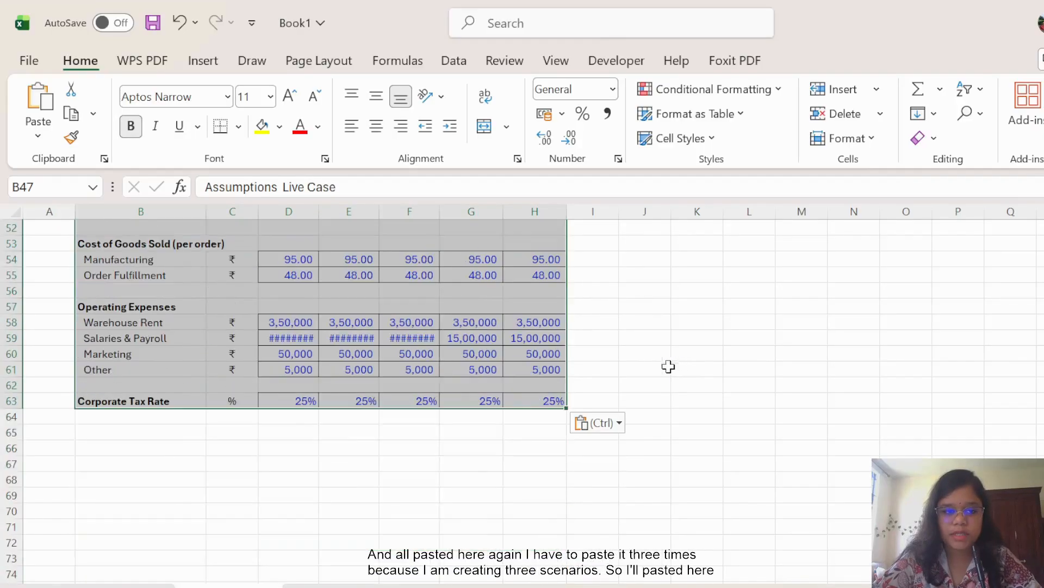
left_click(131, 449)
key("ctrl+v")
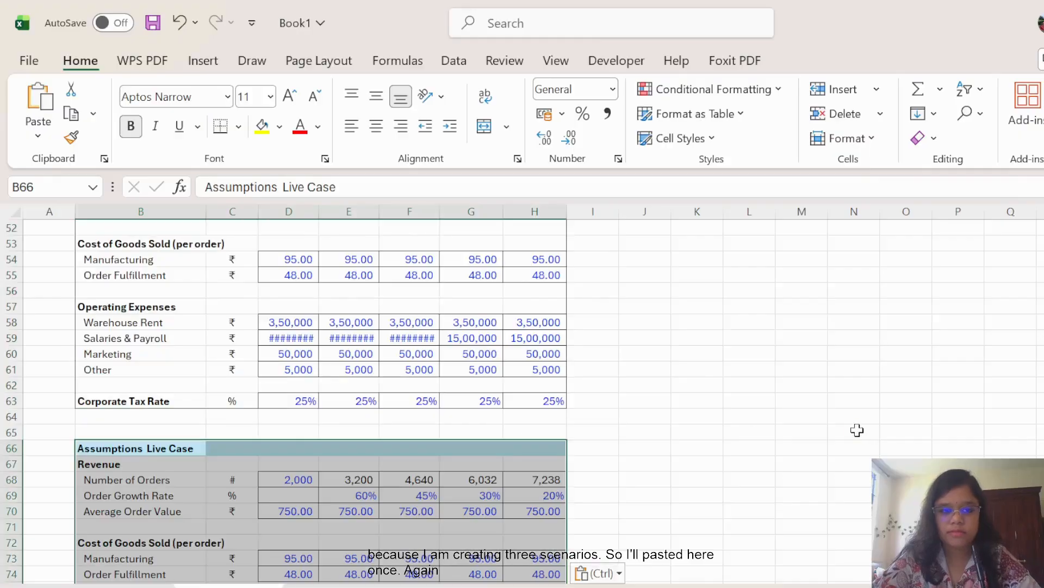
scroll(786, 378, "down", 6)
scroll(787, 378, "down", 1)
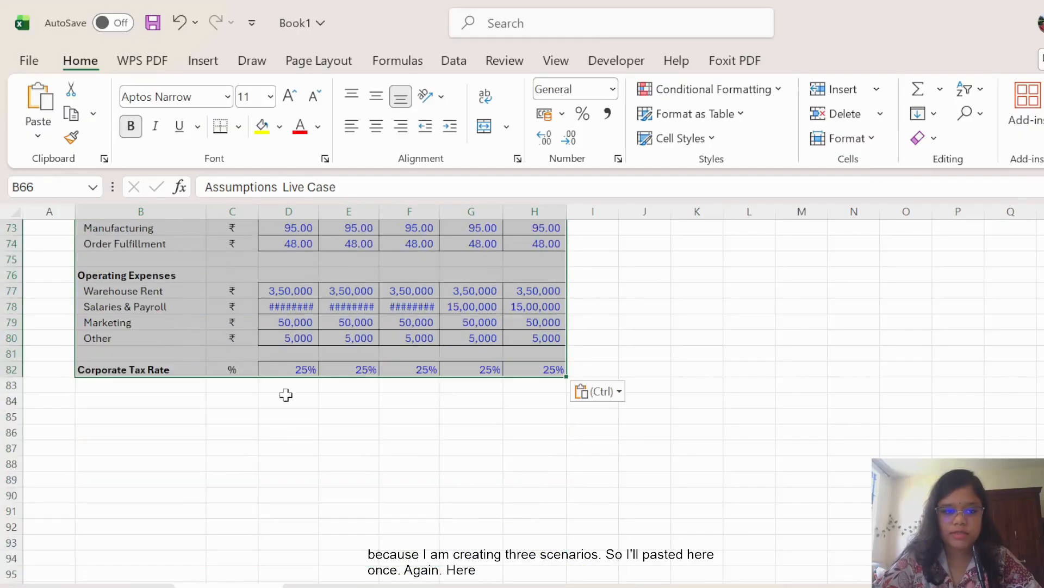
left_click(147, 416)
key("ctrl+v")
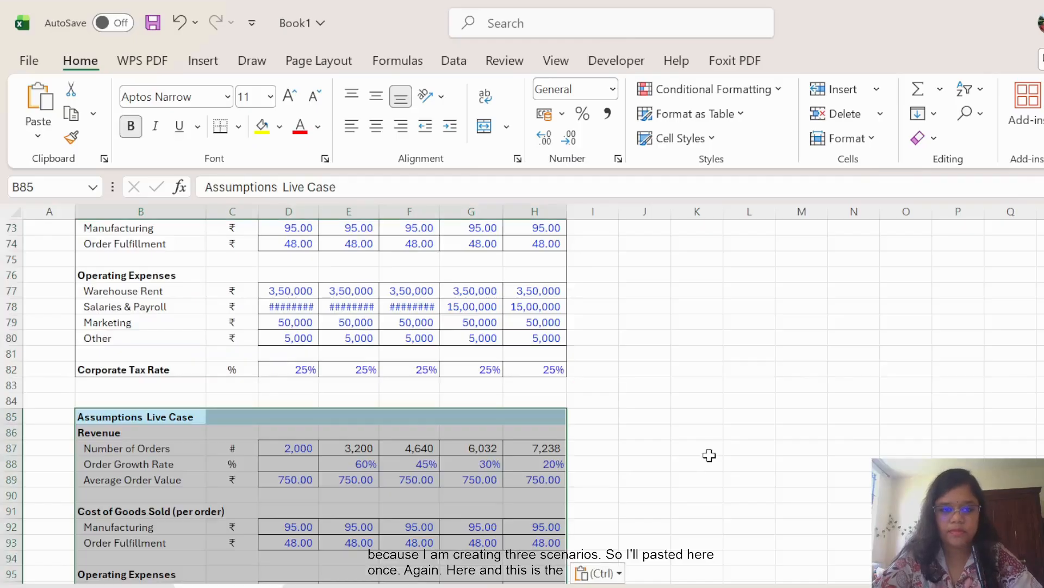
scroll(811, 410, "up", 10)
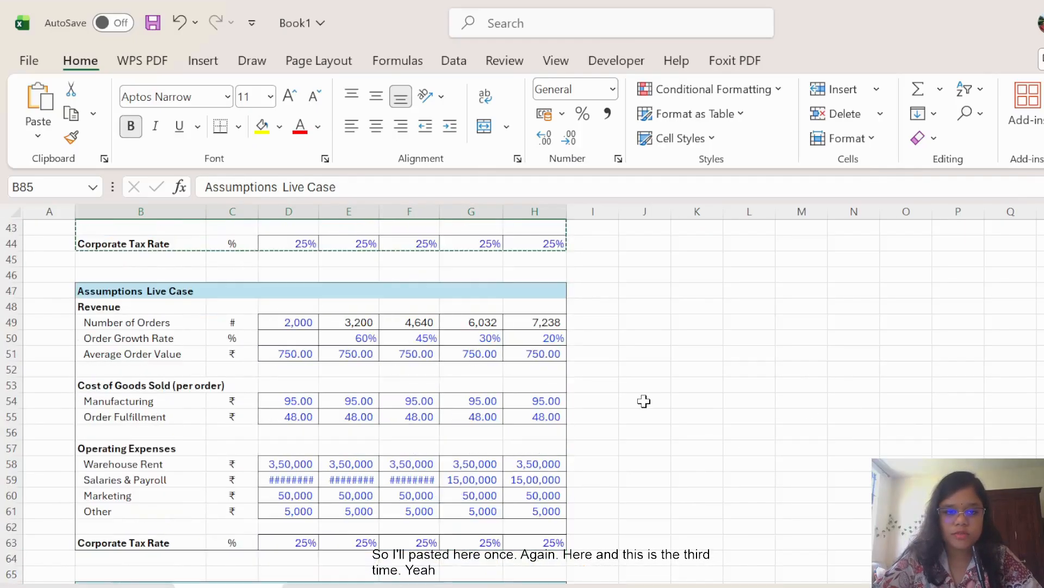
left_click(729, 407)
scroll(739, 412, "up", 4)
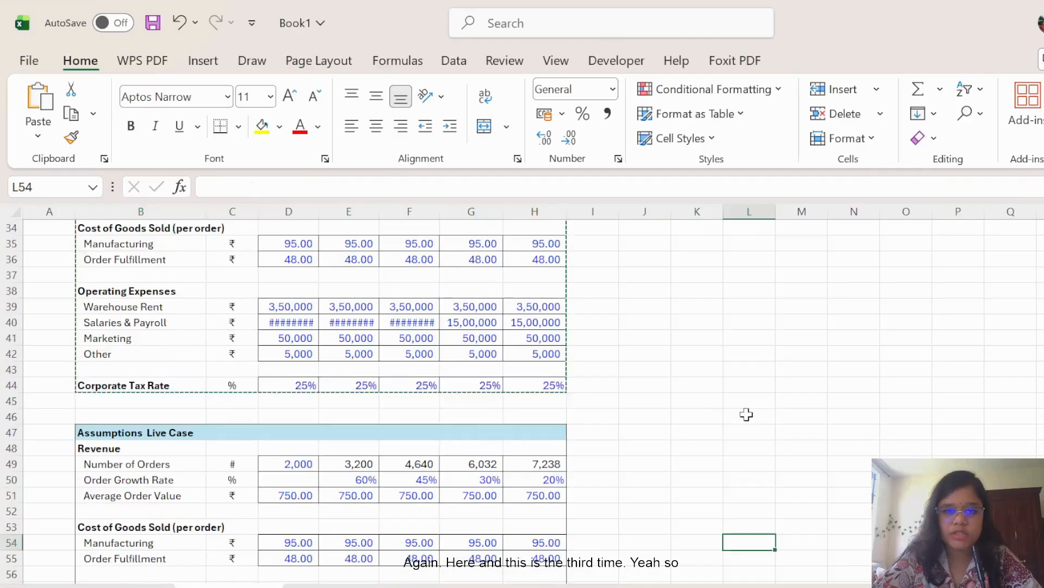
scroll(746, 414, "down", 3)
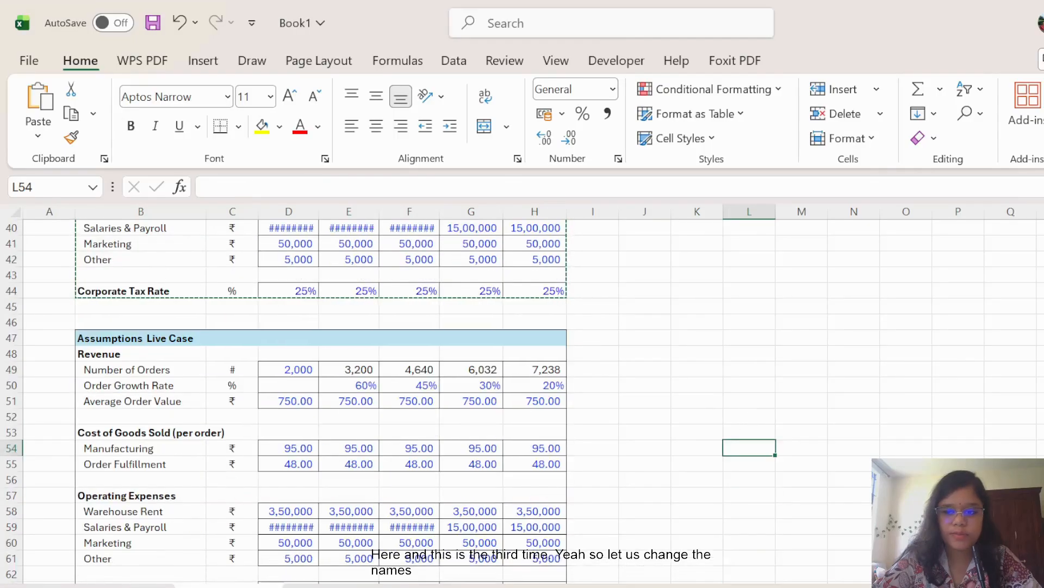
Retitle the B47 heading from Live Case to Assumptions Normal 1.
scroll(714, 438, "up", 3, "ctrl")
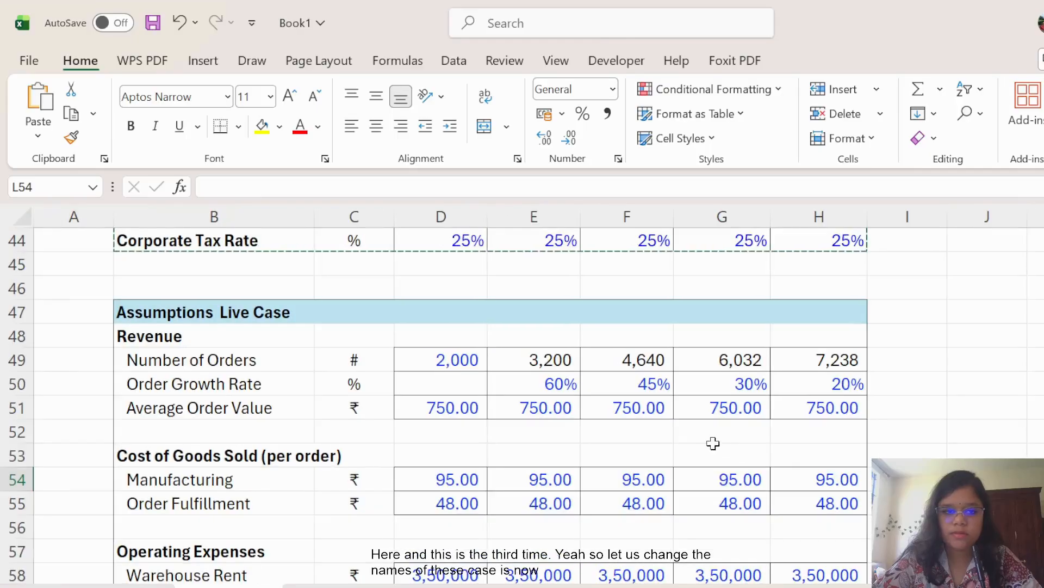
scroll(756, 423, "up", 1)
scroll(757, 423, "up", 9)
scroll(759, 420, "down", 5)
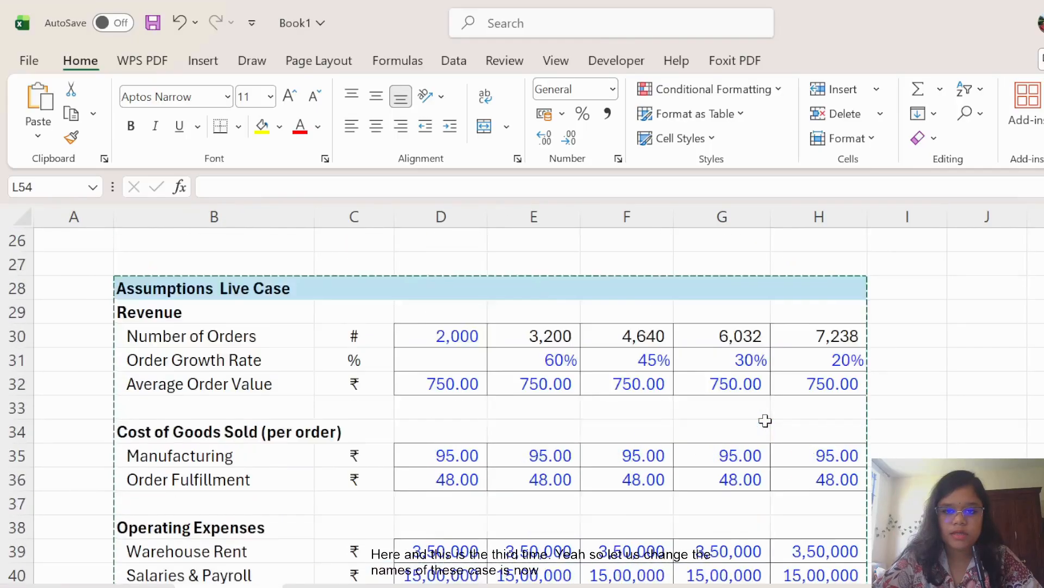
scroll(759, 420, "up", 2)
scroll(750, 408, "down", 7)
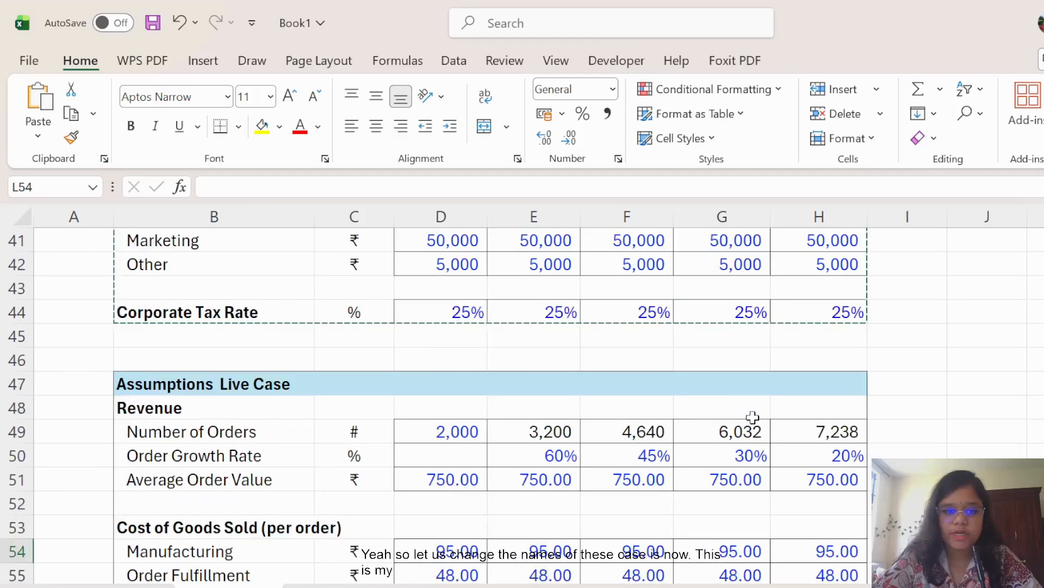
left_click(364, 310)
left_click(305, 312)
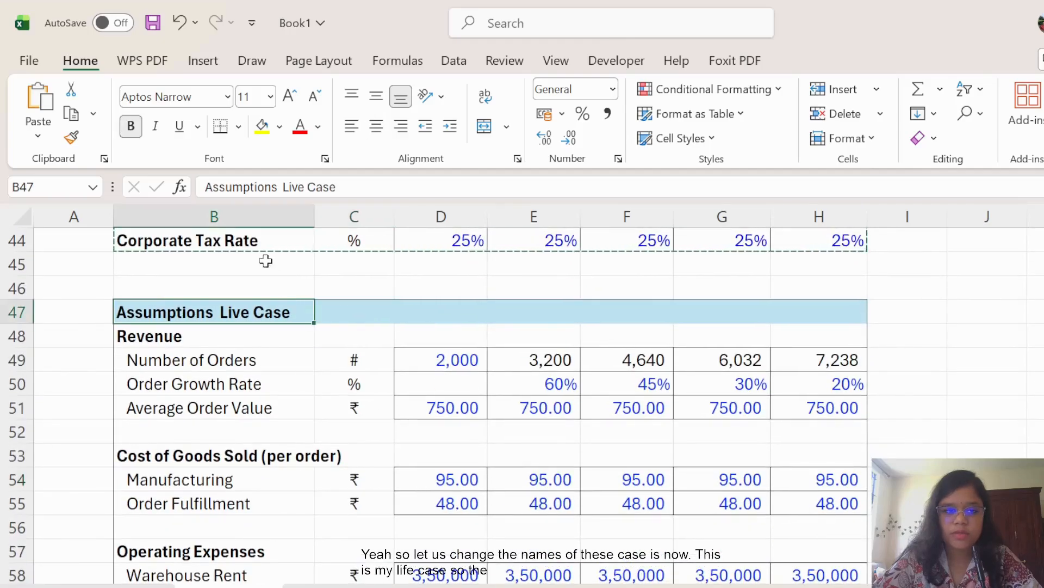
left_click(309, 187)
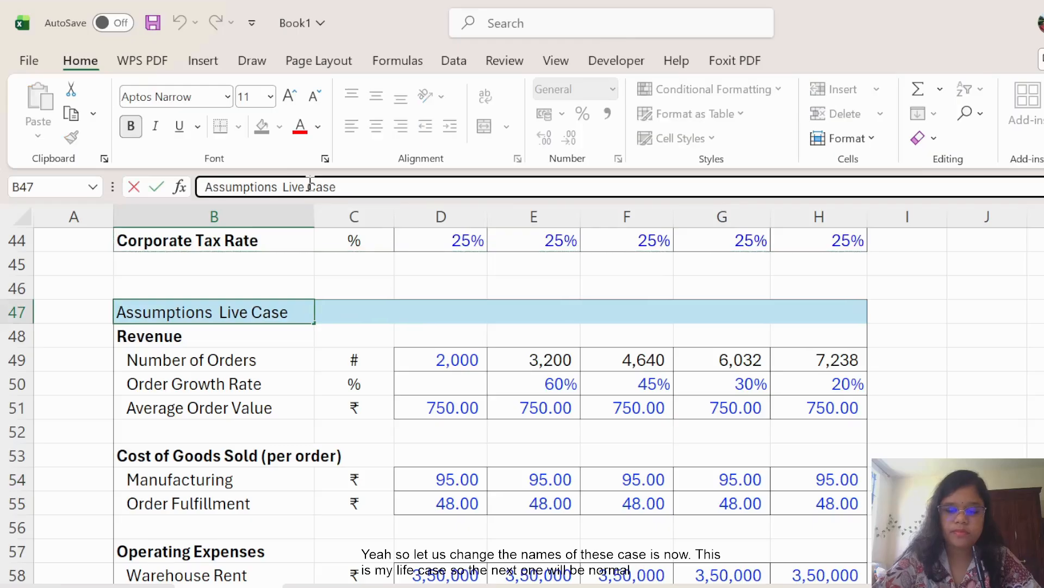
key("BackSpace")
key("BackSpace")
key("BackSpace")
key("BackSpace")
key("BackSpace")
key("BackSpace")
key("BackSpace")
key("BackSpace")
key("BackSpace")
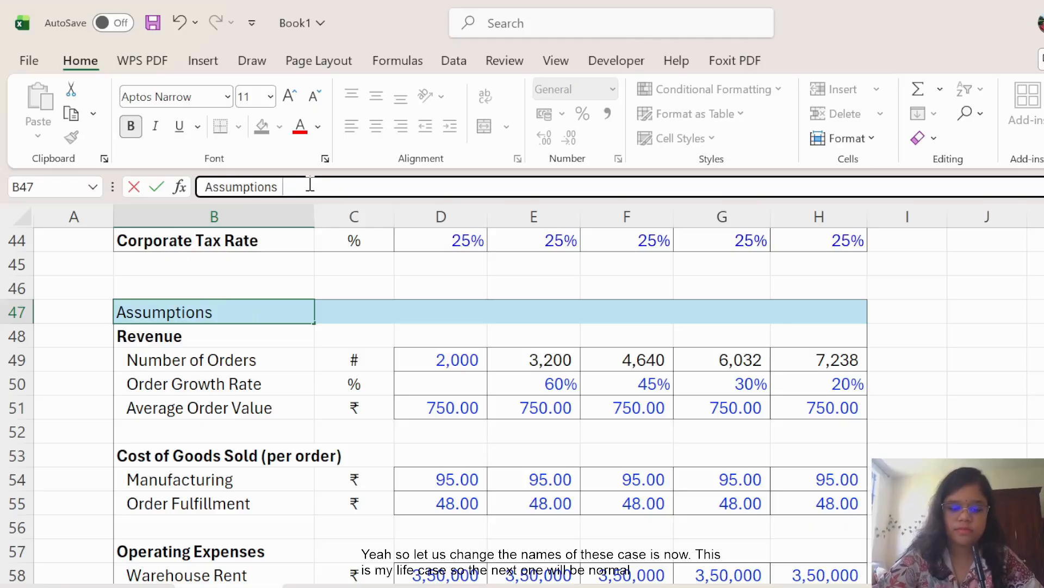
type("Normal 1")
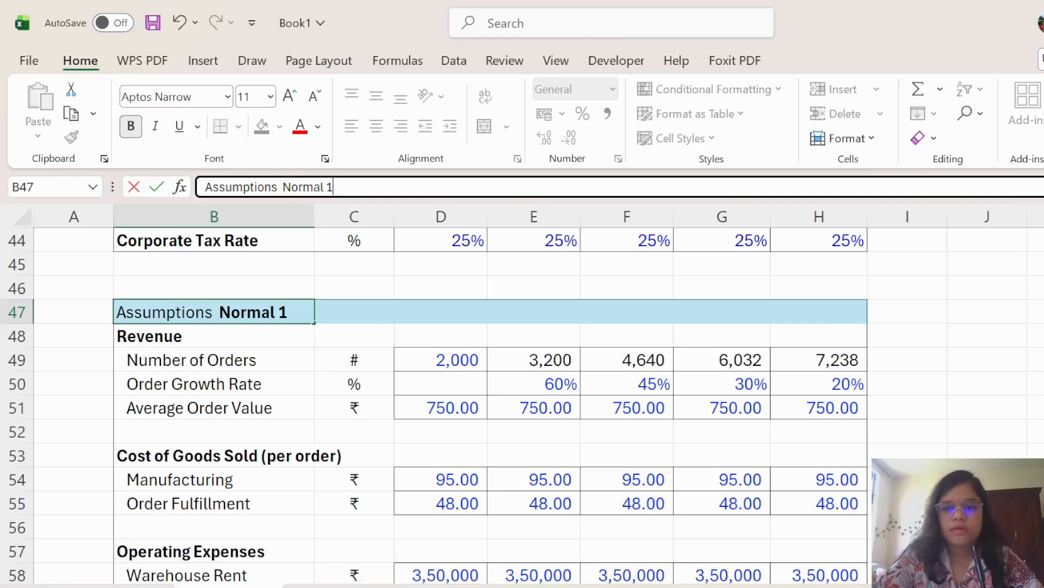
left_click(1039, 336)
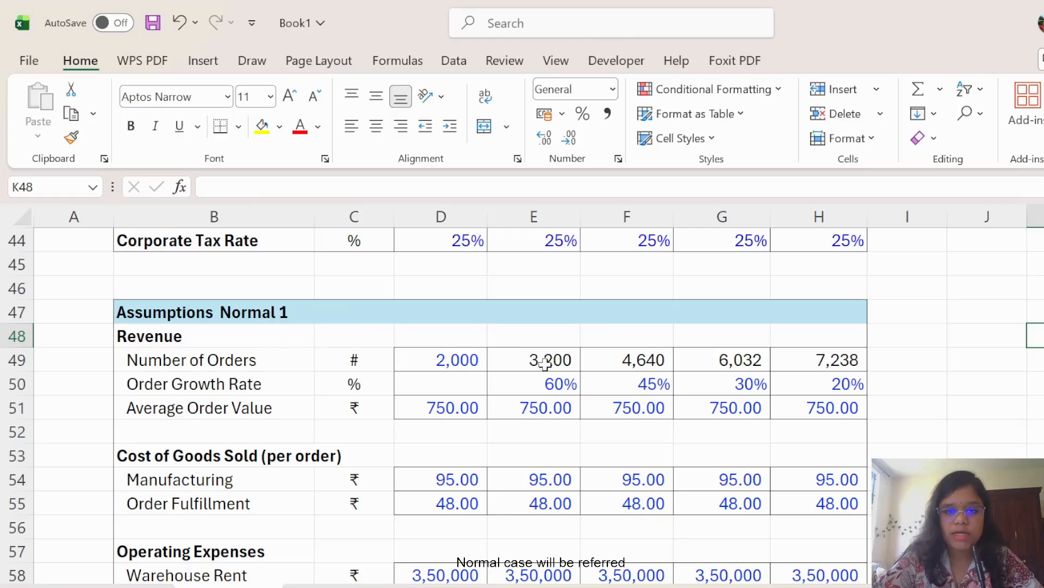
Retitle the B66 heading to Assumptions Pessimistic 2.
scroll(455, 386, "down", 6)
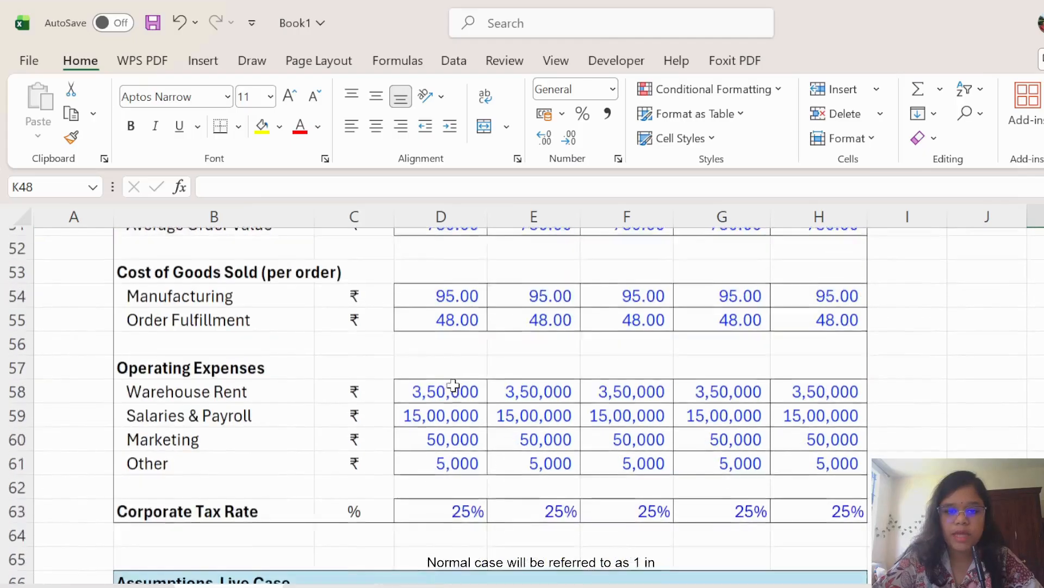
scroll(460, 391, "down", 1)
left_click(296, 334)
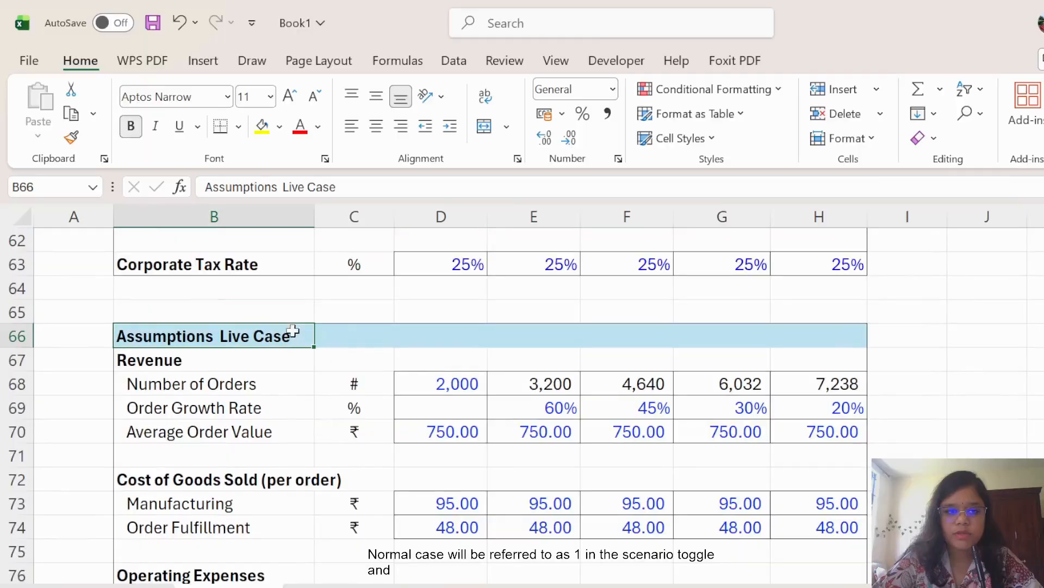
left_click(342, 192)
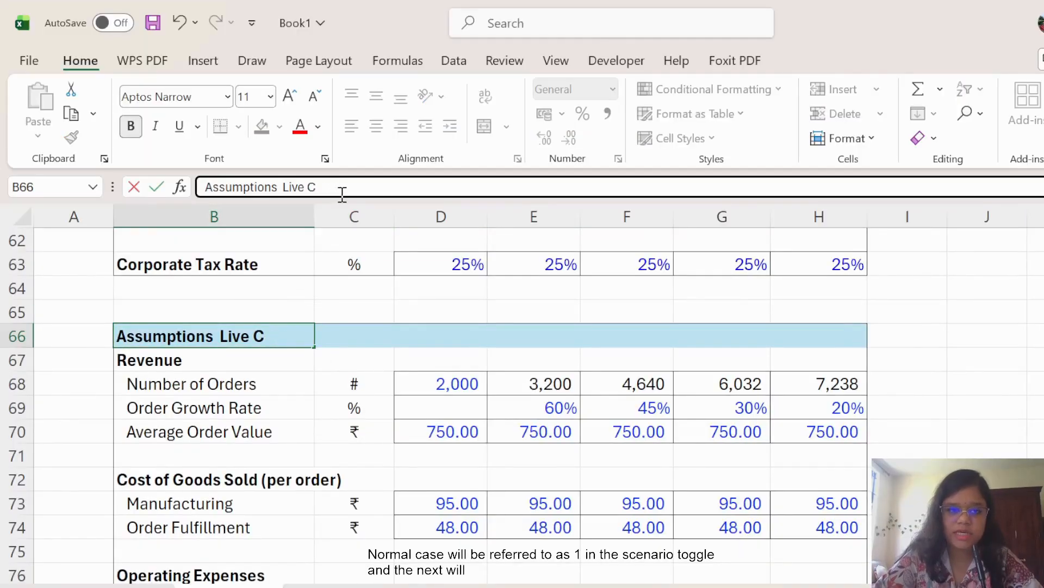
key("BackSpace")
key("BackSpace")
key("BackSpace")
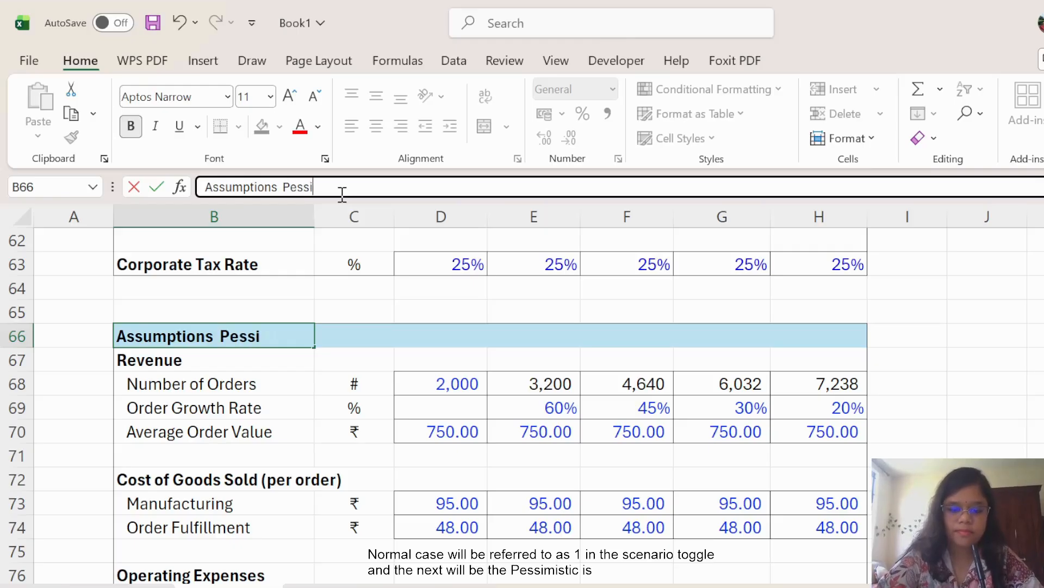
type("Pessimistic 2")
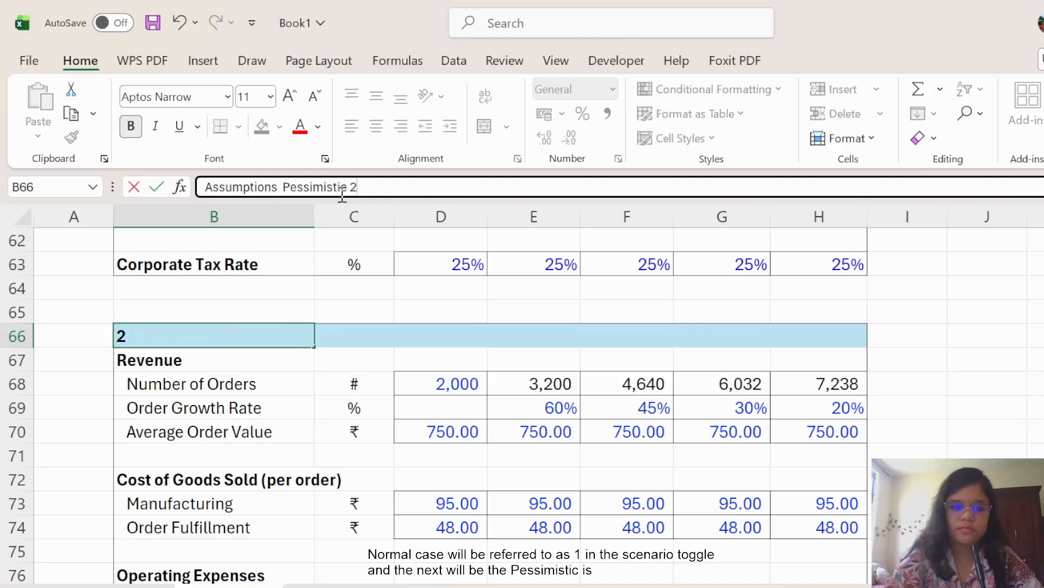
key("Return")
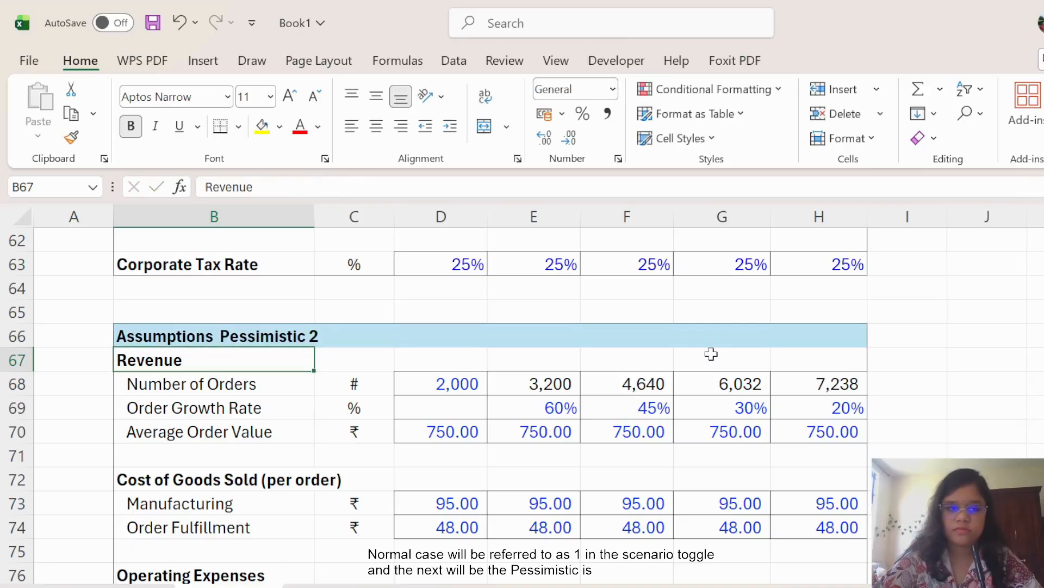
Retitle the B85 heading to Assumptions Optimistic 3.
scroll(504, 437, "down", 7)
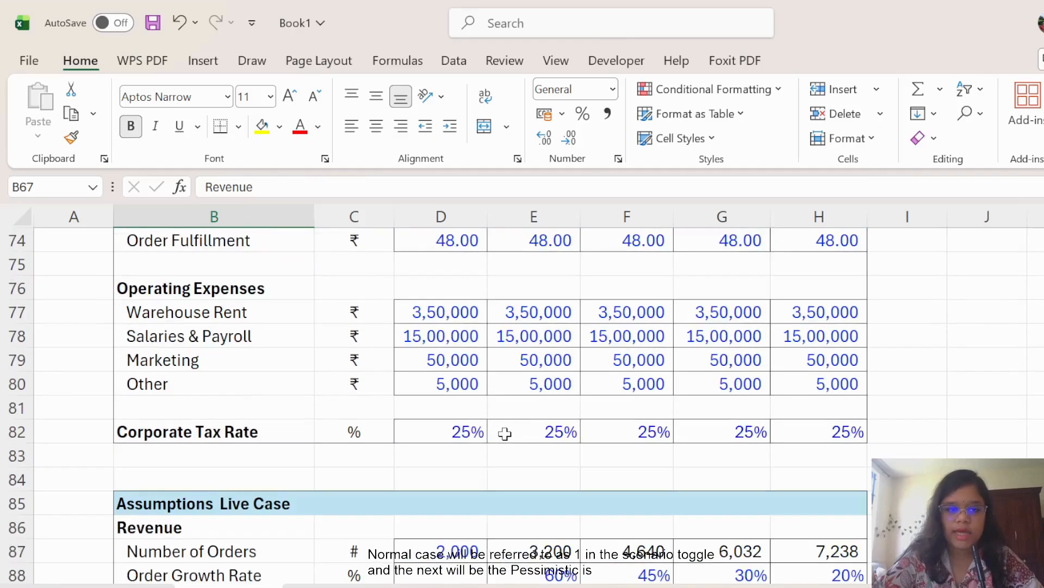
left_click(289, 289)
left_click(346, 190)
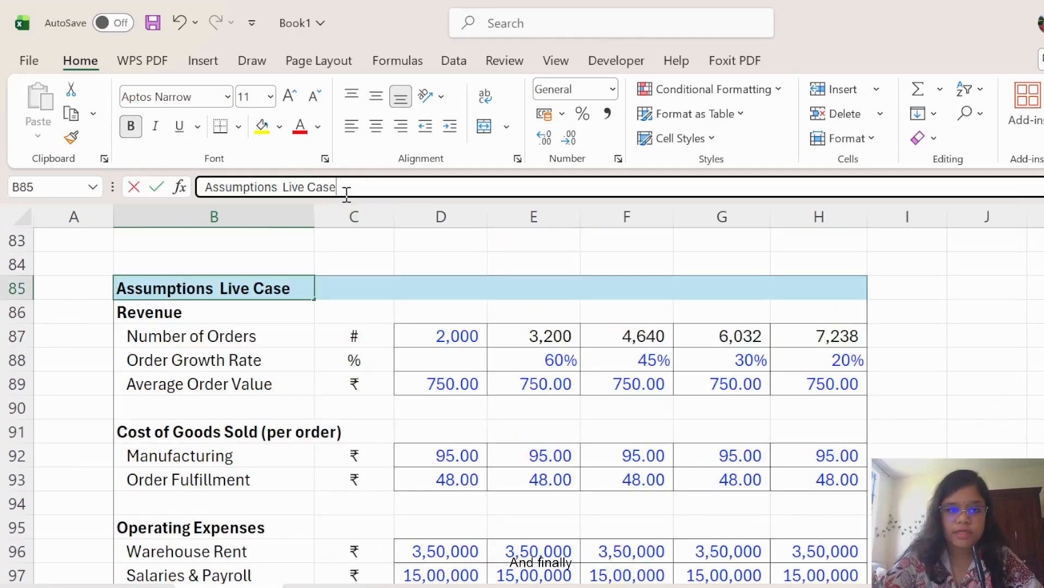
key("BackSpace")
key("BackSpace")
key("BackSpace")
key("BackSpace")
key("BackSpace")
key("BackSpace")
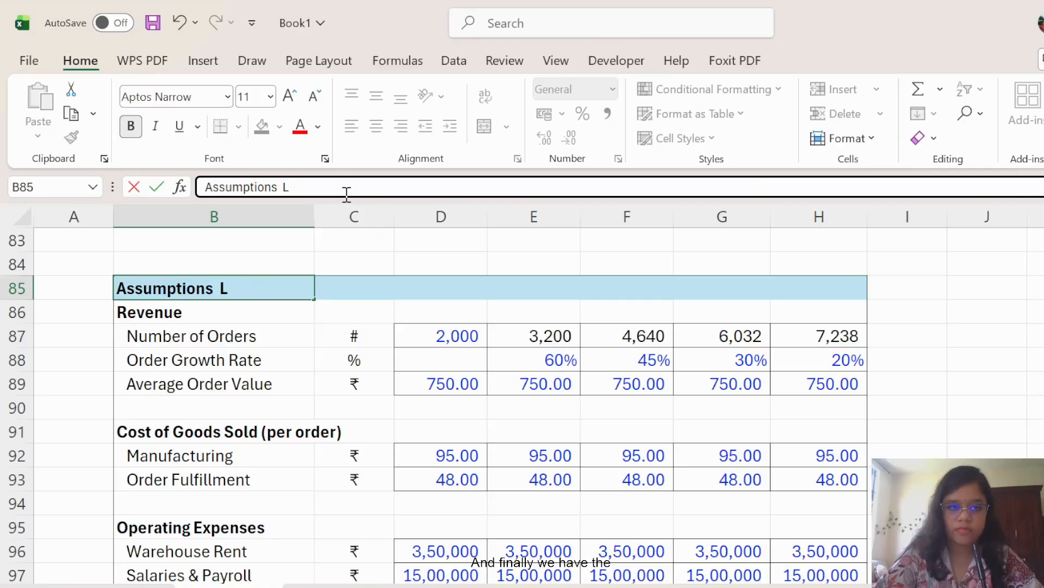
key("BackSpace")
key("BackSpace")
key("BackSpace")
type("Opti")
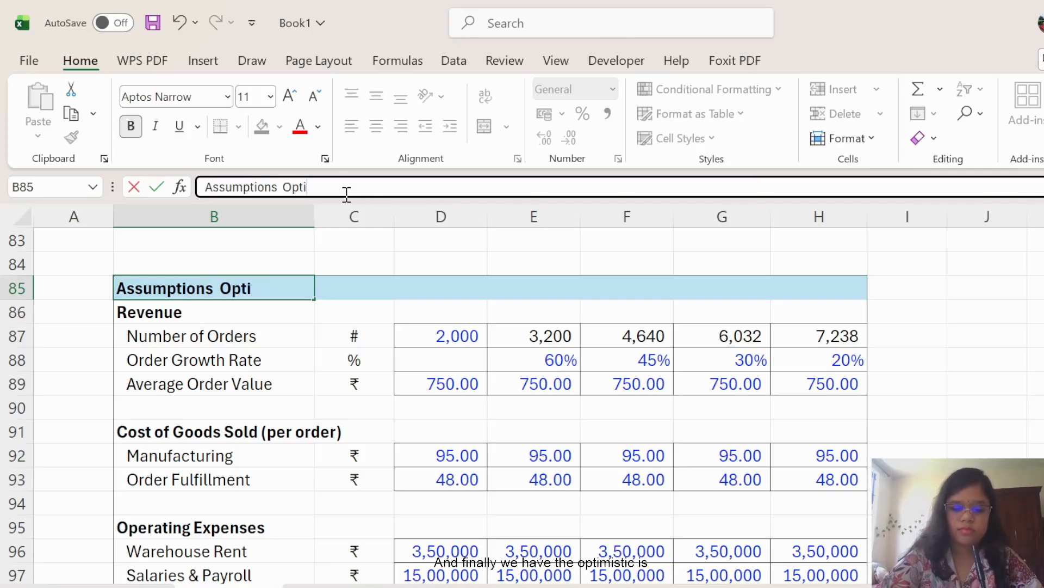
type("mistic")
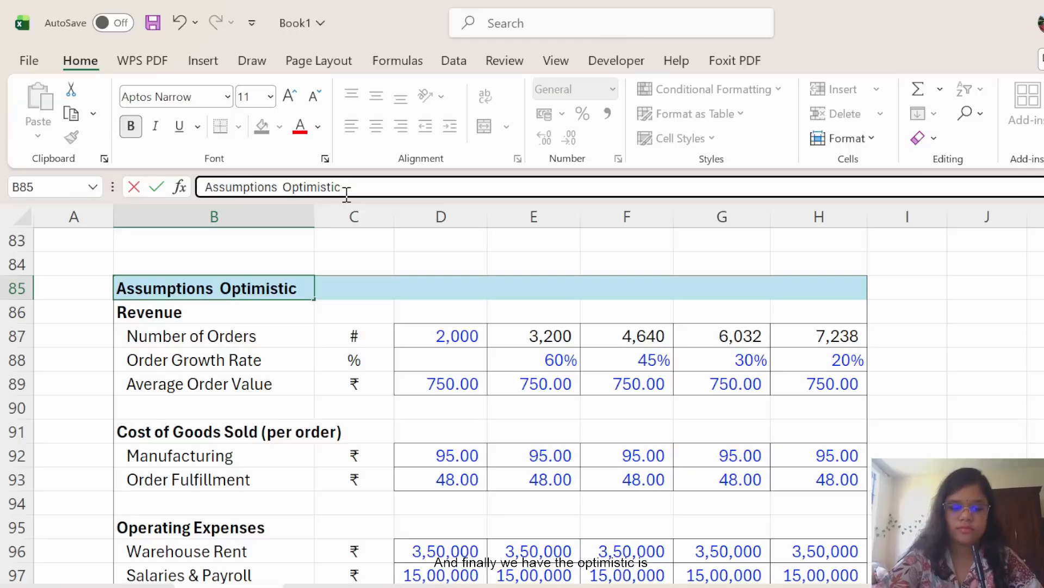
type(" 3")
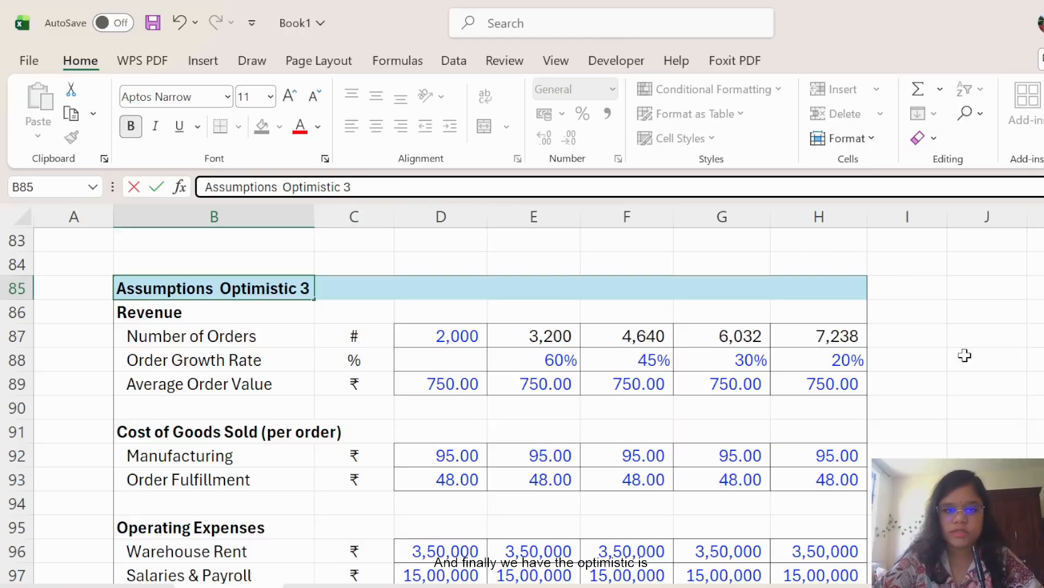
left_click(1036, 383)
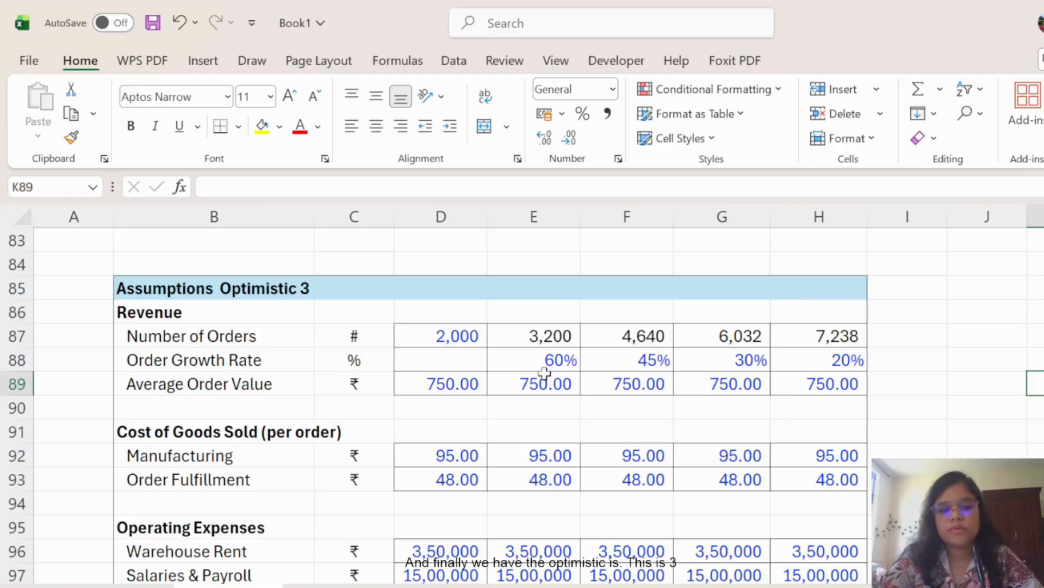
scroll(675, 413, "up", 5)
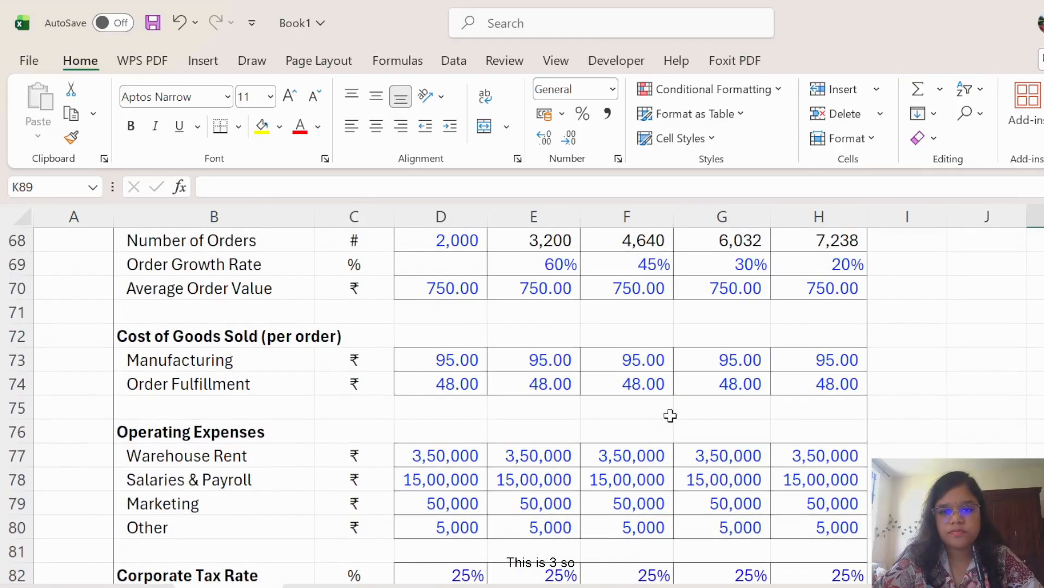
scroll(662, 415, "up", 2)
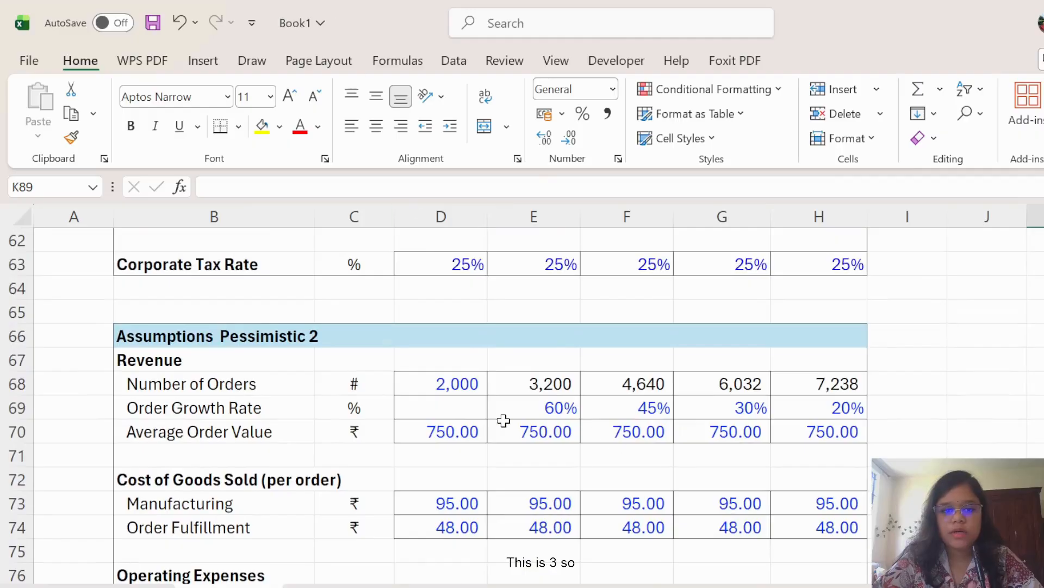
scroll(504, 420, "up", 6)
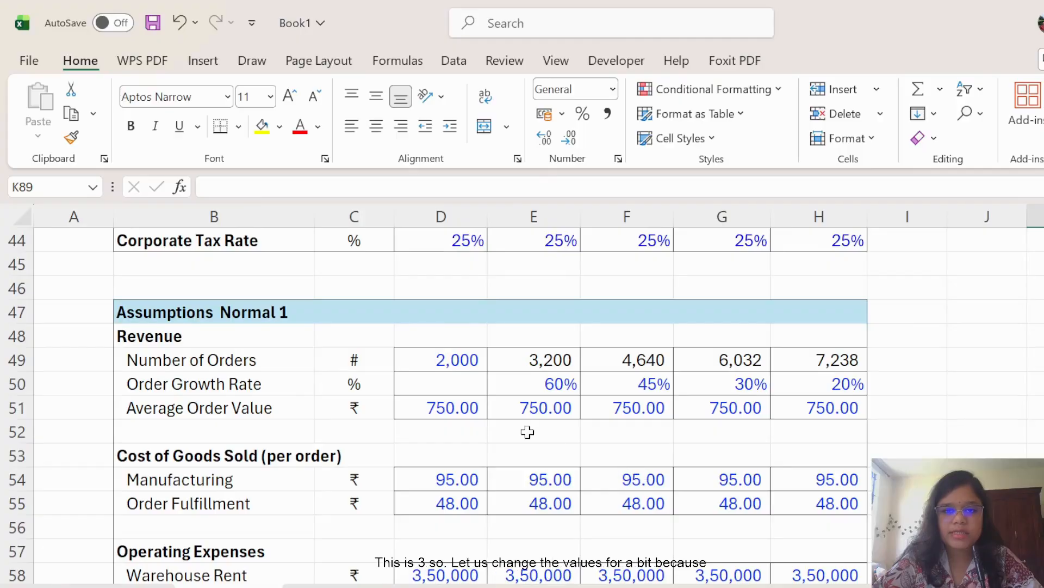
scroll(518, 401, "up", 1)
Set the Pessimistic first-year number of orders to 1,200.
scroll(521, 402, "down", 2)
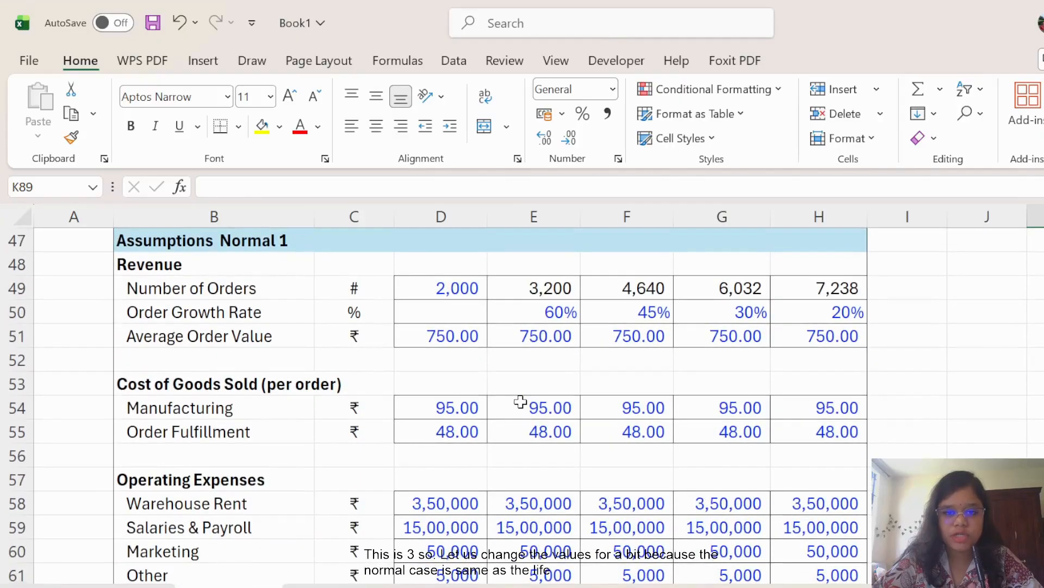
scroll(521, 402, "down", 4)
scroll(521, 402, "down", 2)
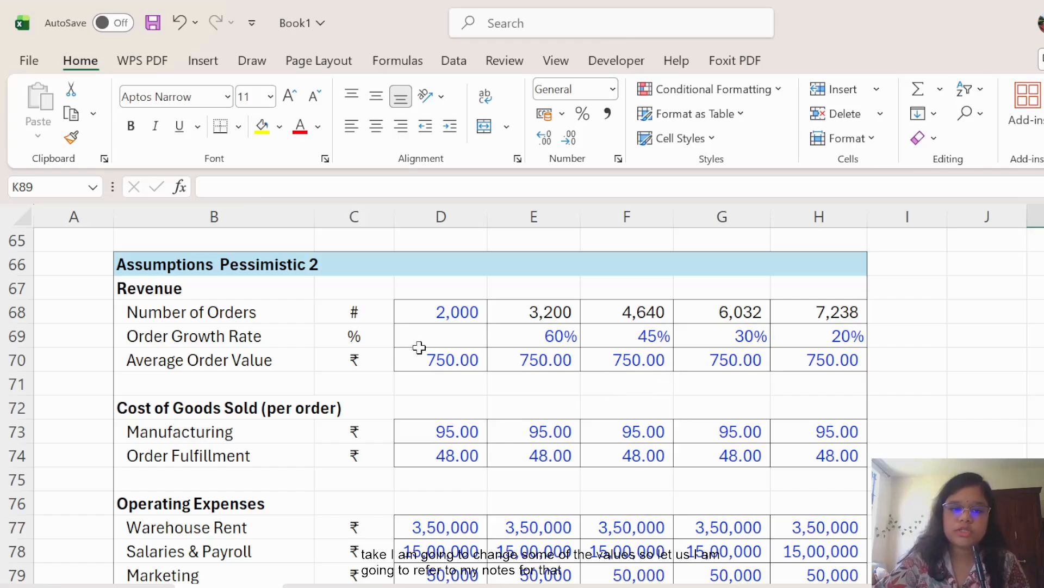
left_click(447, 307)
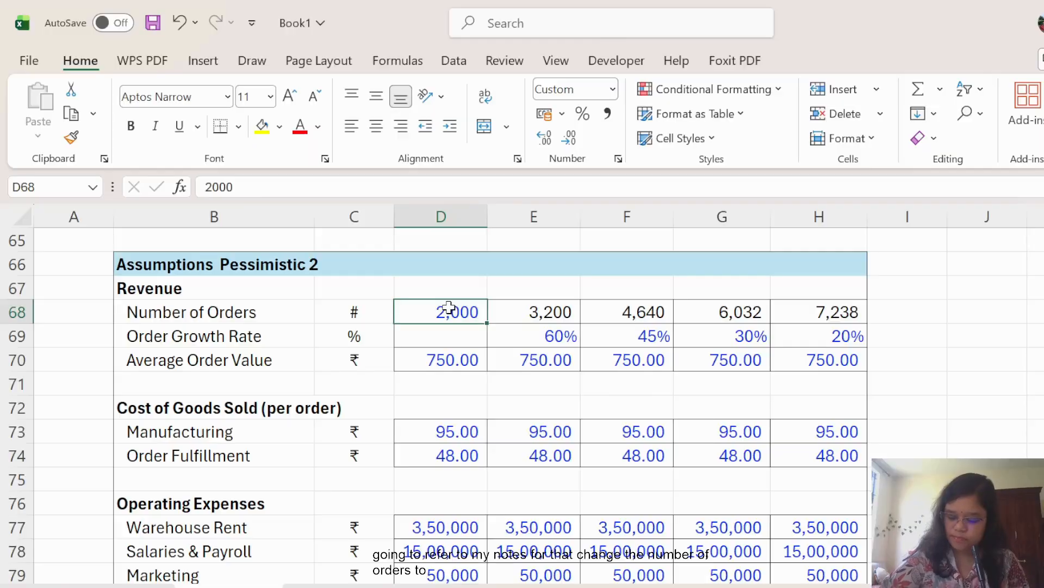
key("BackSpace")
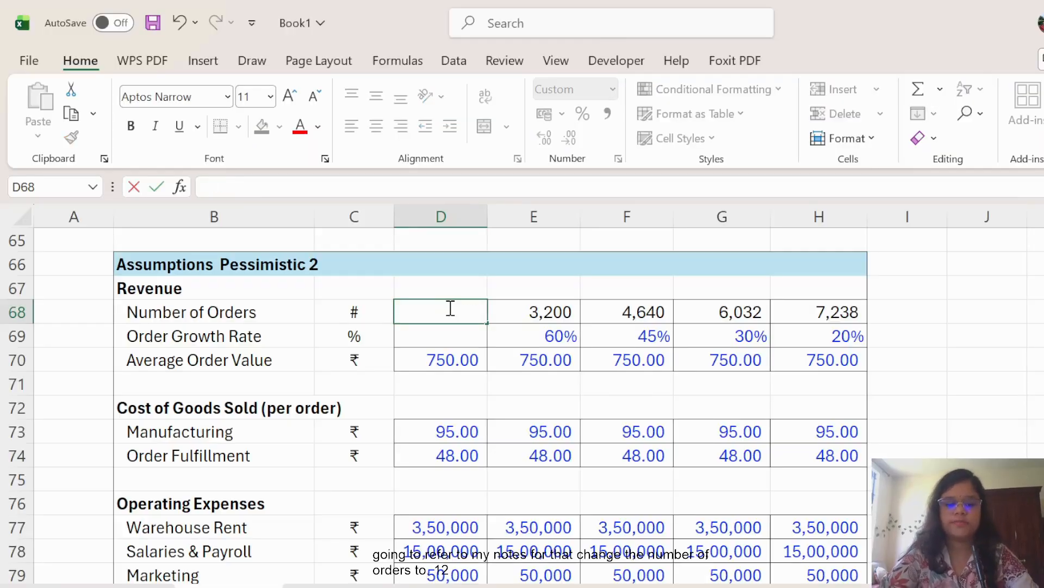
type("1200")
left_click(956, 449)
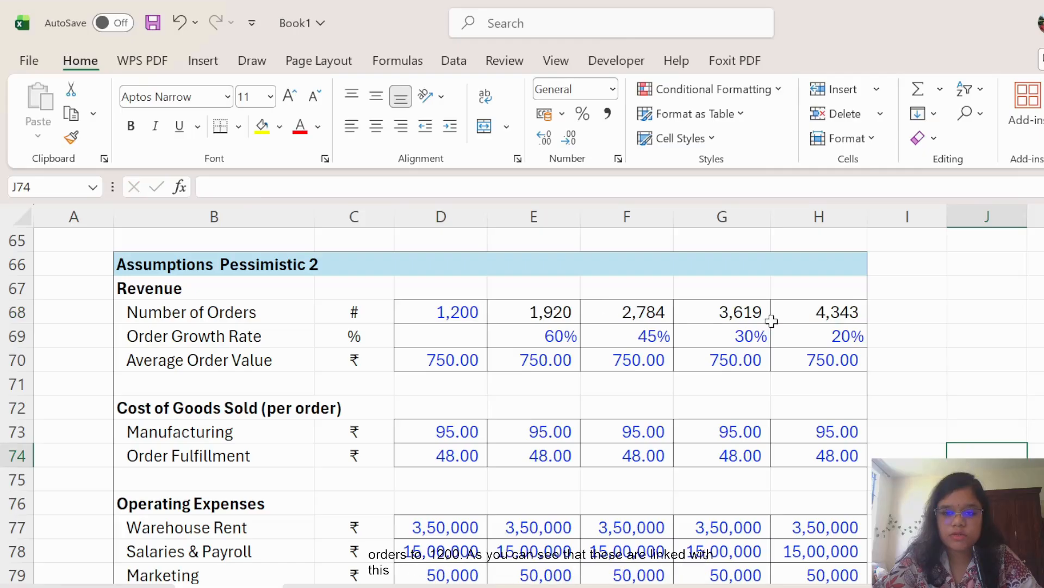
Set the Pessimistic average order value to 600.00 across all five years.
left_click(474, 359)
key("BackSpace")
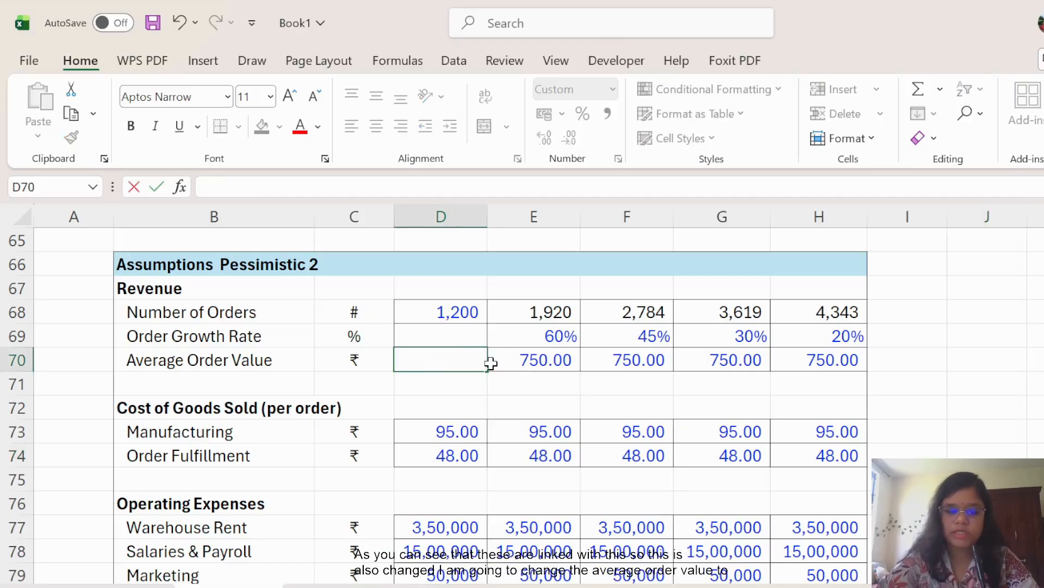
left_click(890, 392)
left_click(443, 356)
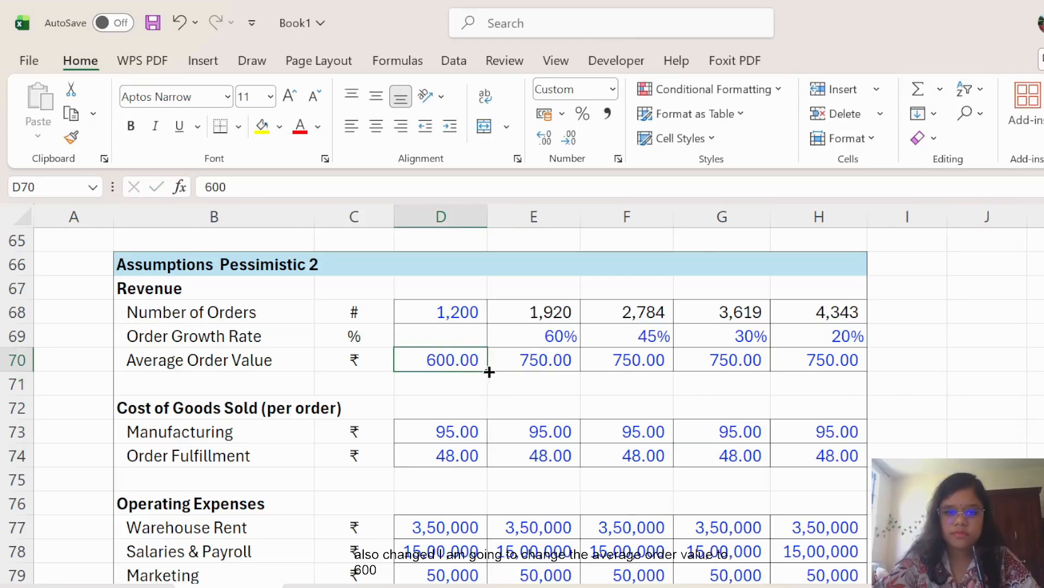
left_click_drag(489, 372, 840, 365)
left_click(974, 383)
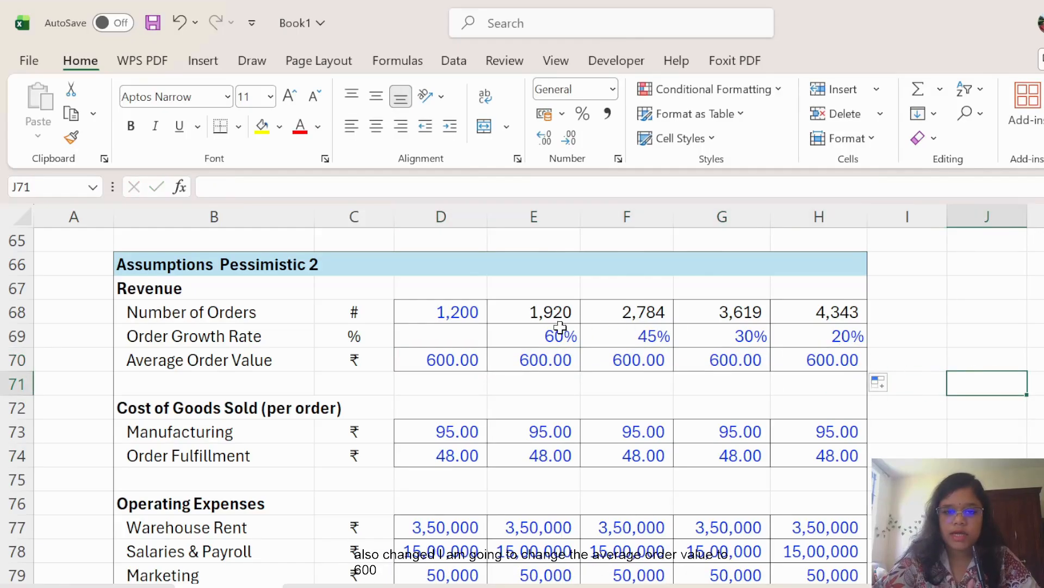
Replace the order growth rates for years two to five with 30%, 20%, 15%, 10%.
left_click_drag(560, 326, 834, 343)
key("Delete")
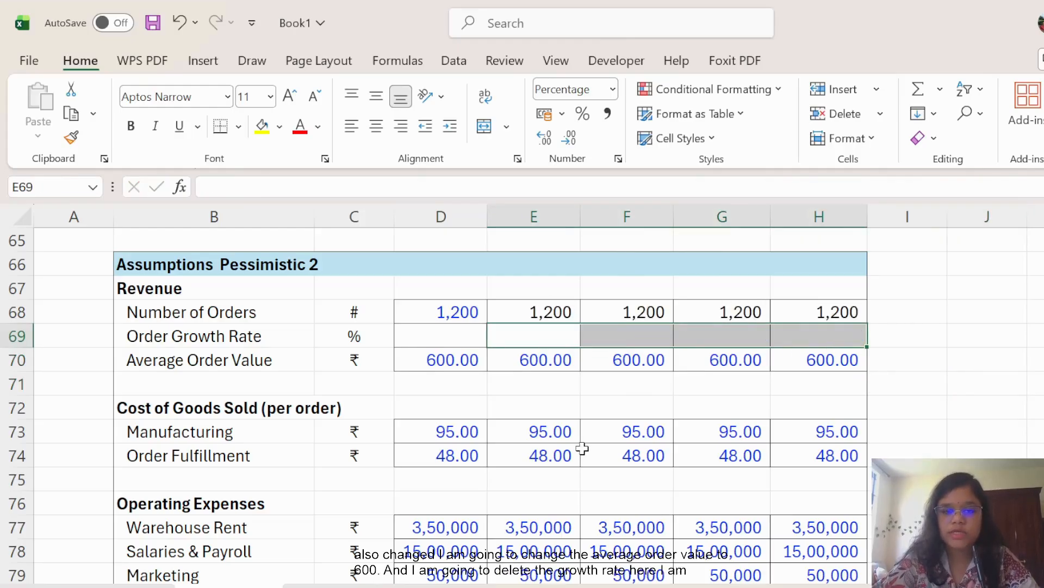
left_click(563, 340)
type("30")
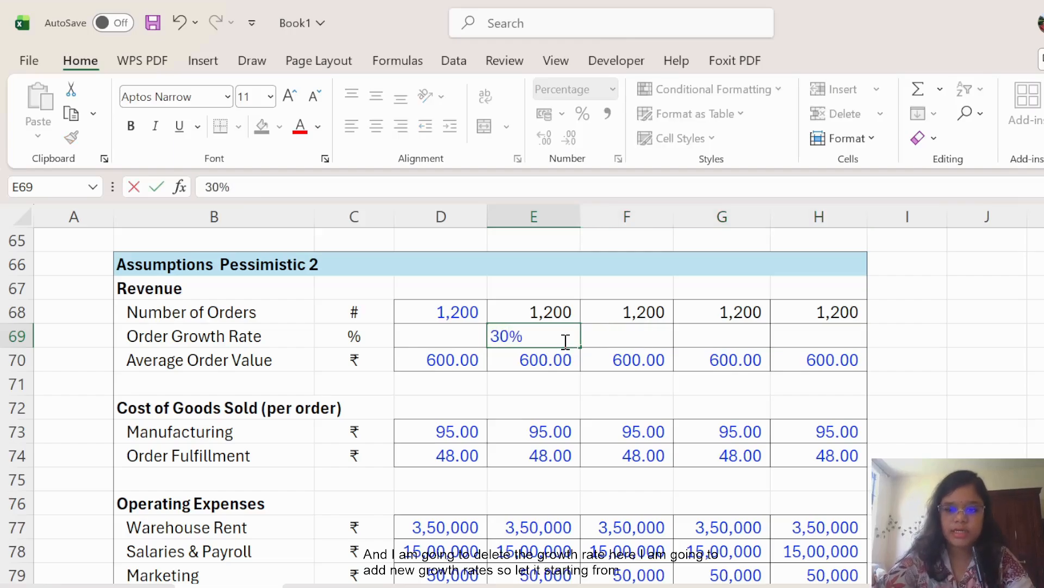
key("Tab")
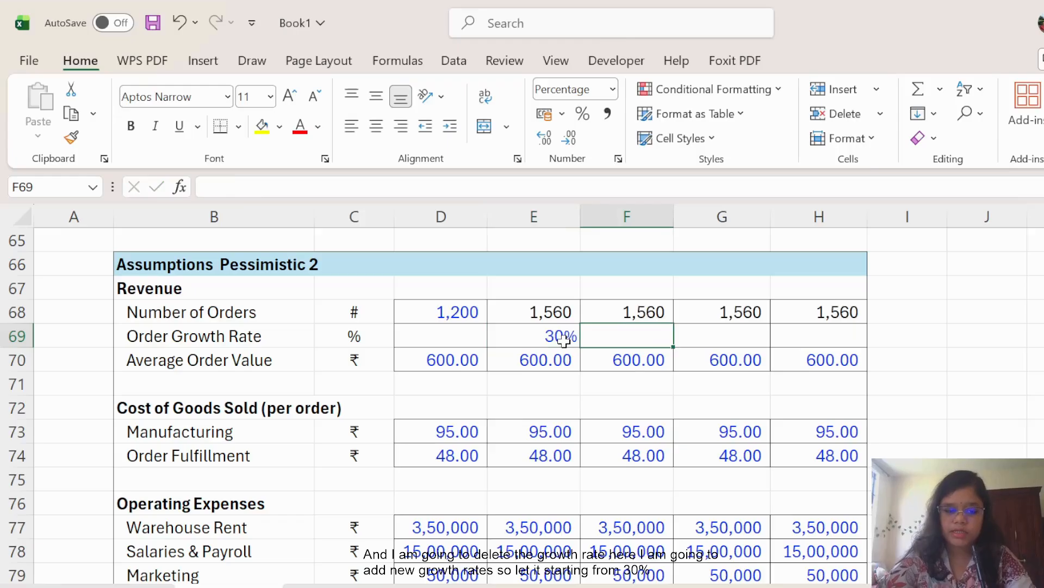
type("20")
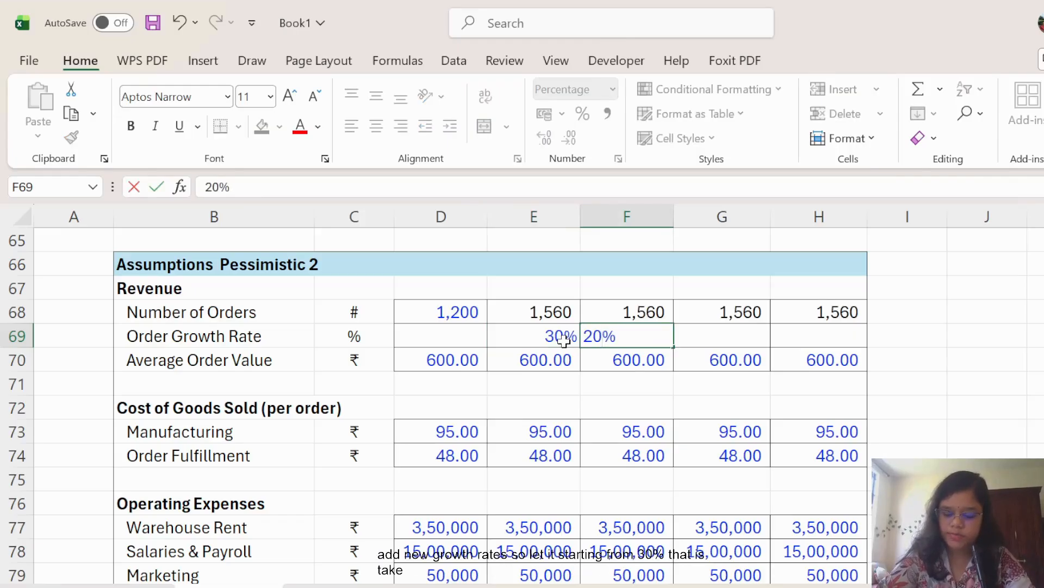
key("Tab")
type("15")
key("Tab")
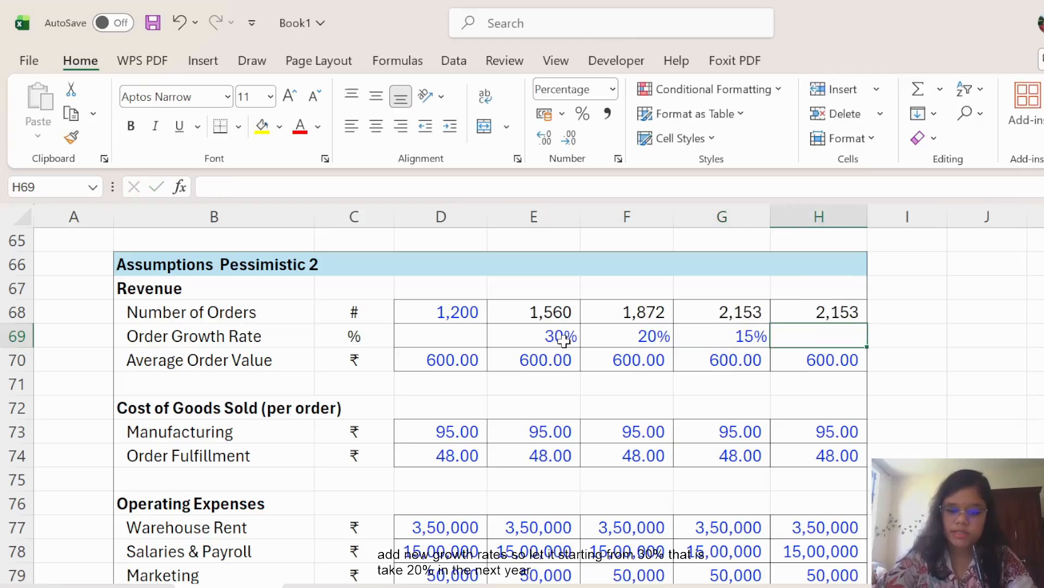
type("10")
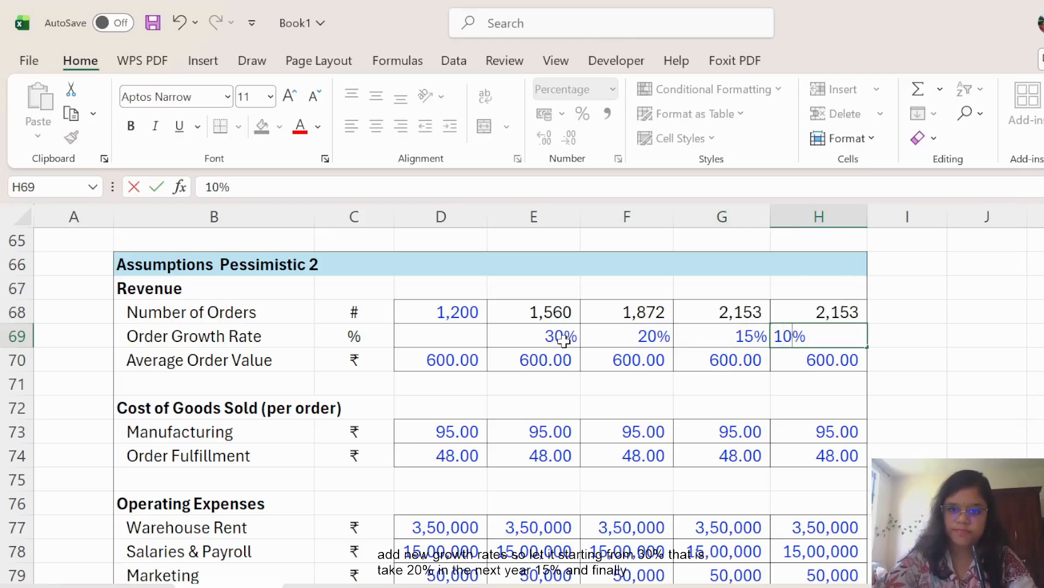
left_click(1036, 359)
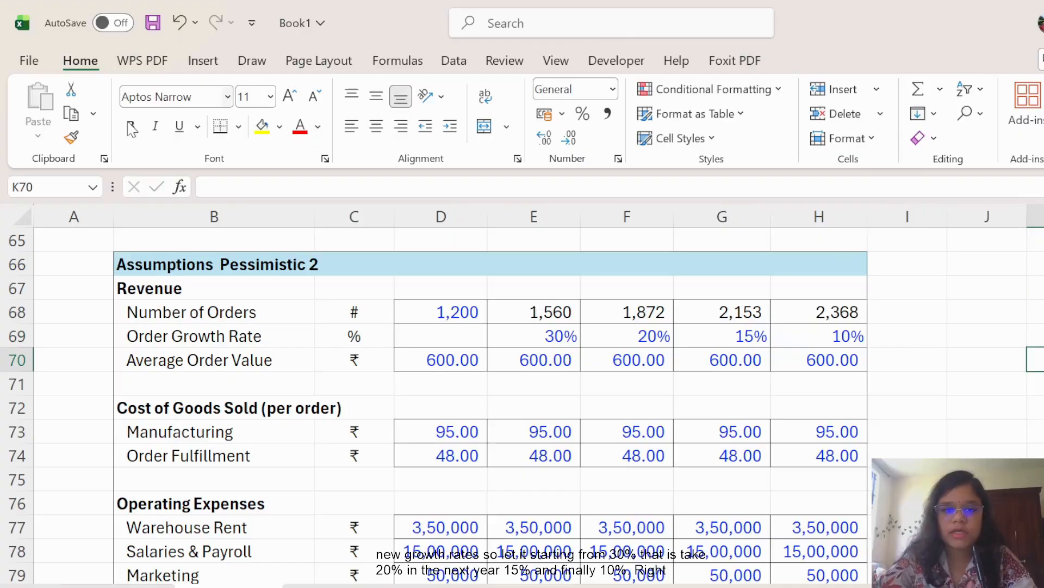
Replace the cost of goods sold with 110.00 manufacturing and 55.00 fulfillment per order.
scroll(538, 431, "down", 1)
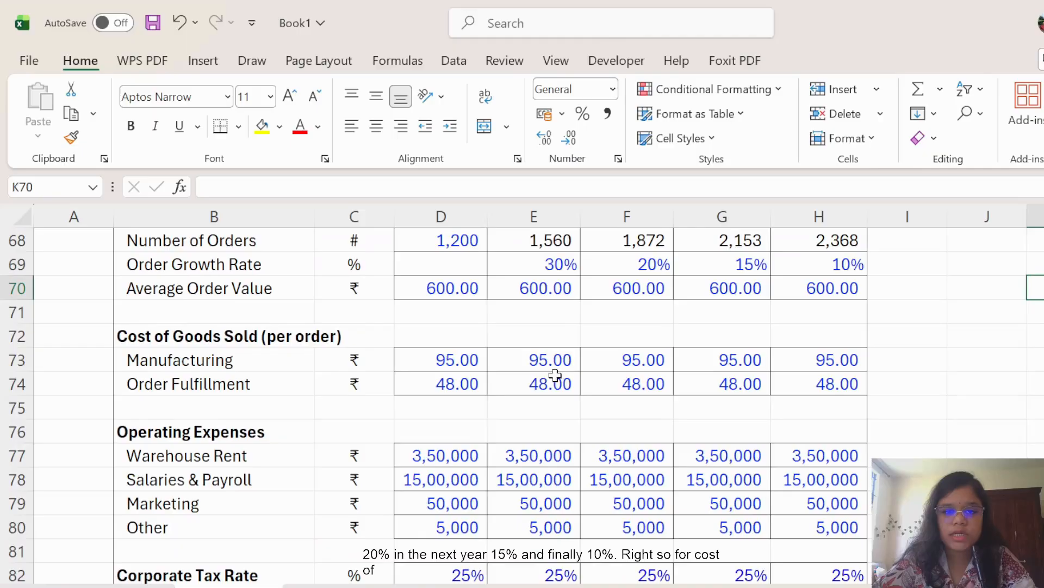
left_click_drag(463, 360, 840, 391)
key("Delete")
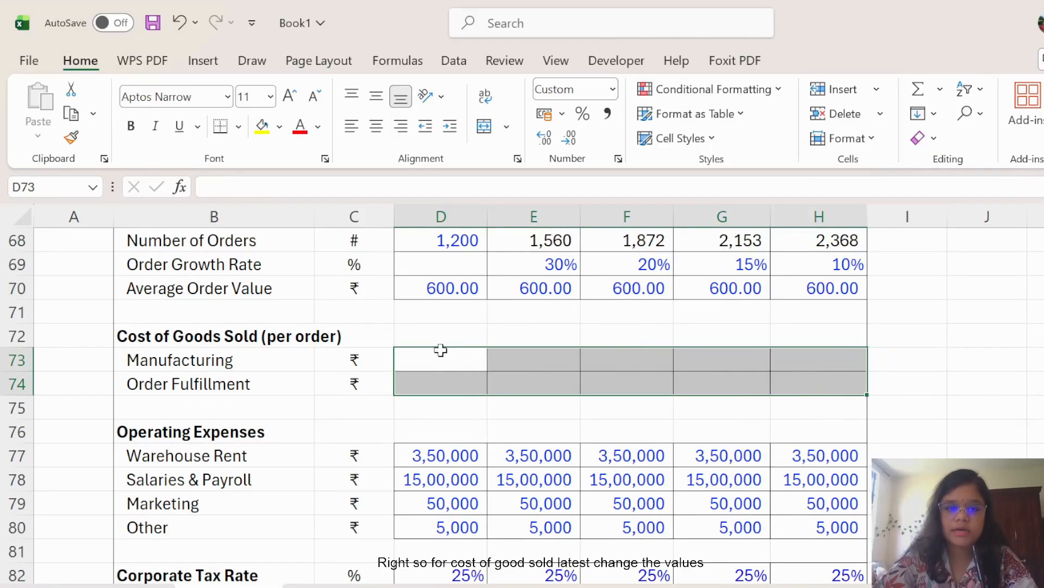
left_click(449, 351)
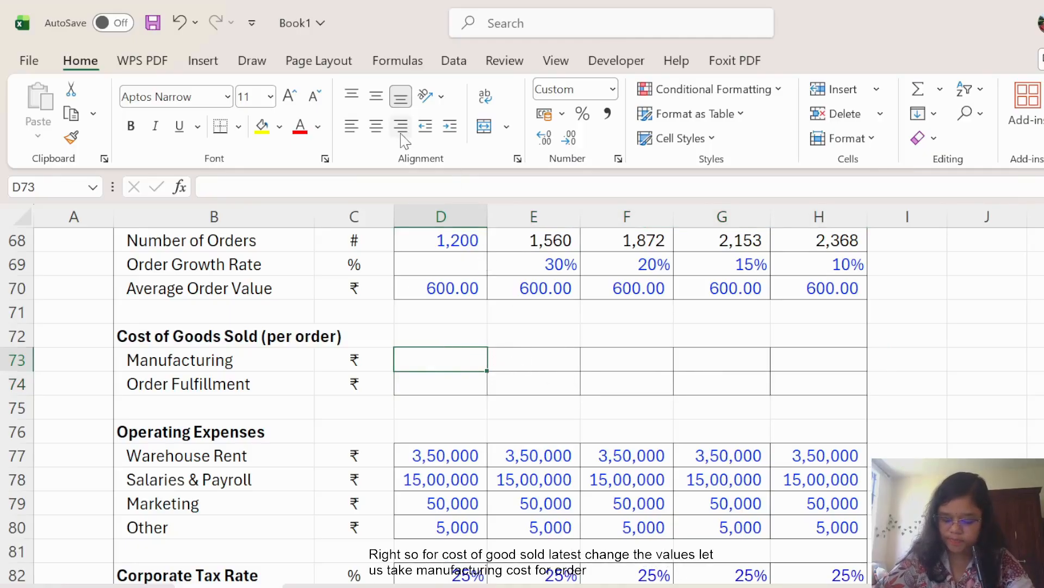
type("11")
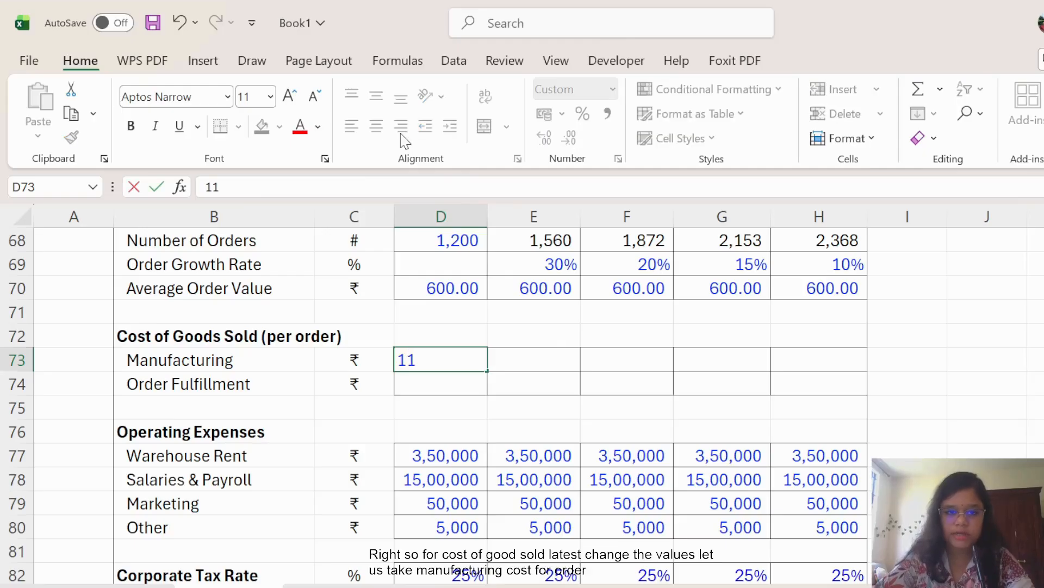
type("0")
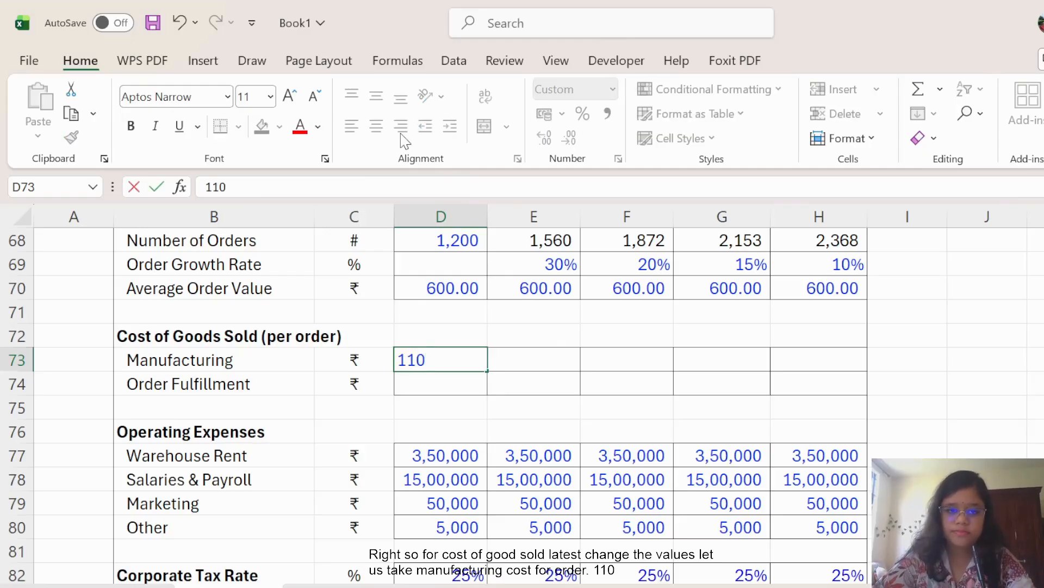
left_click(501, 415)
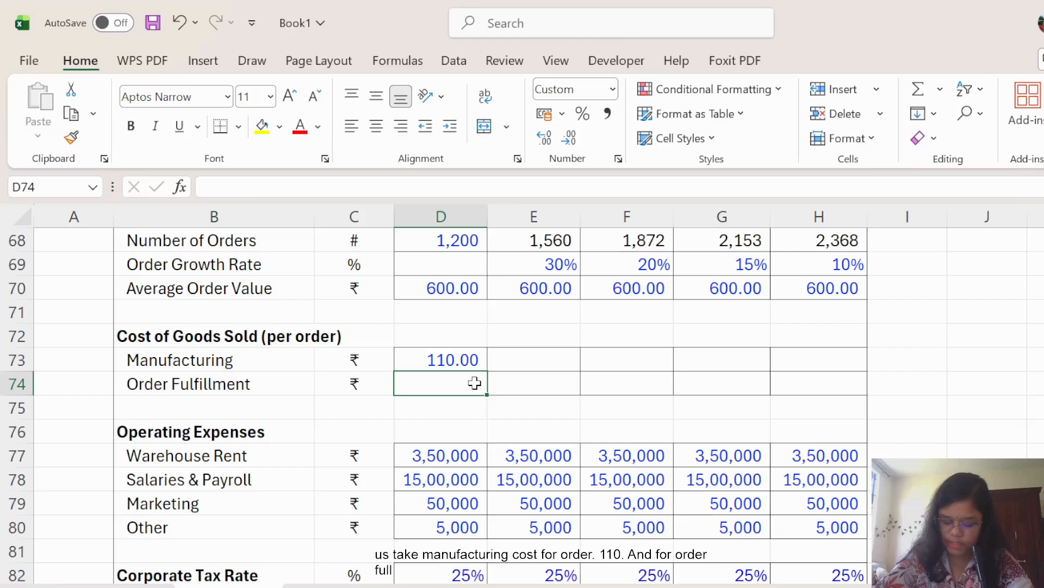
type("55")
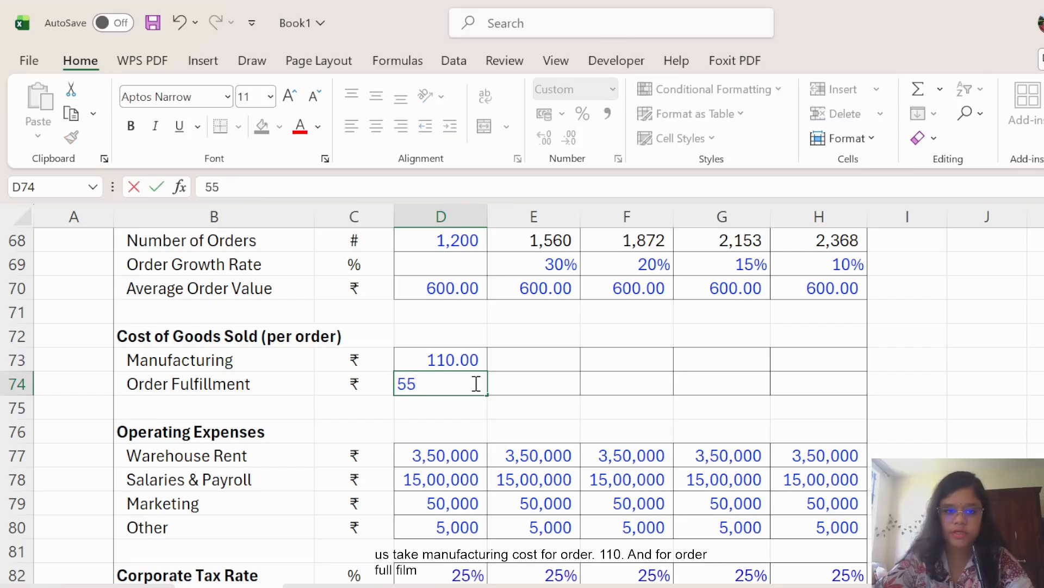
left_click(538, 406)
left_click_drag(456, 359, 840, 397)
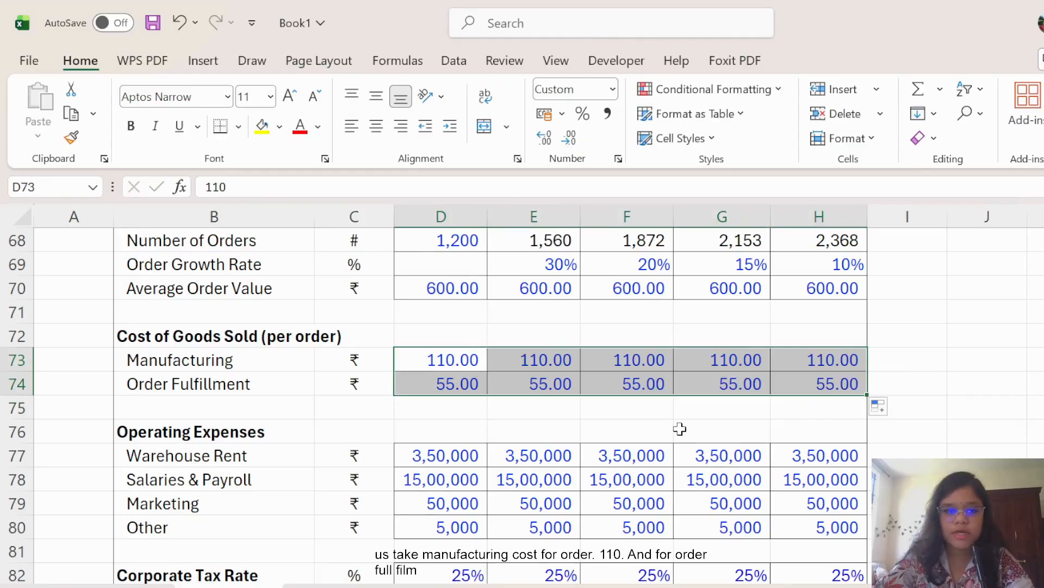
scroll(680, 428, "down", 2)
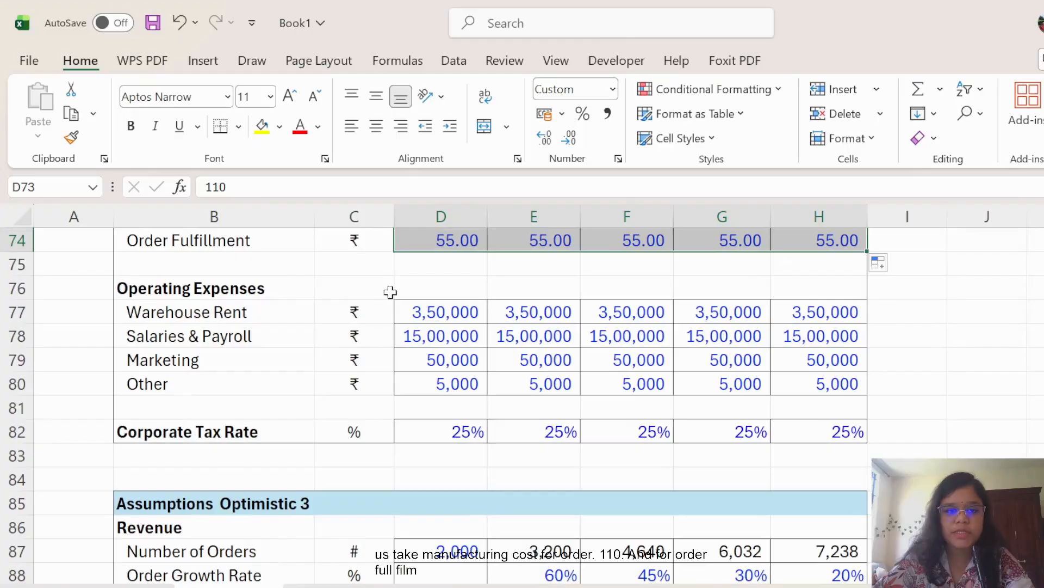
left_click_drag(413, 313, 812, 381)
Clear the old operating expenses and enter year-one rent 4,00,000 and payroll 18,00,000.
key("Delete")
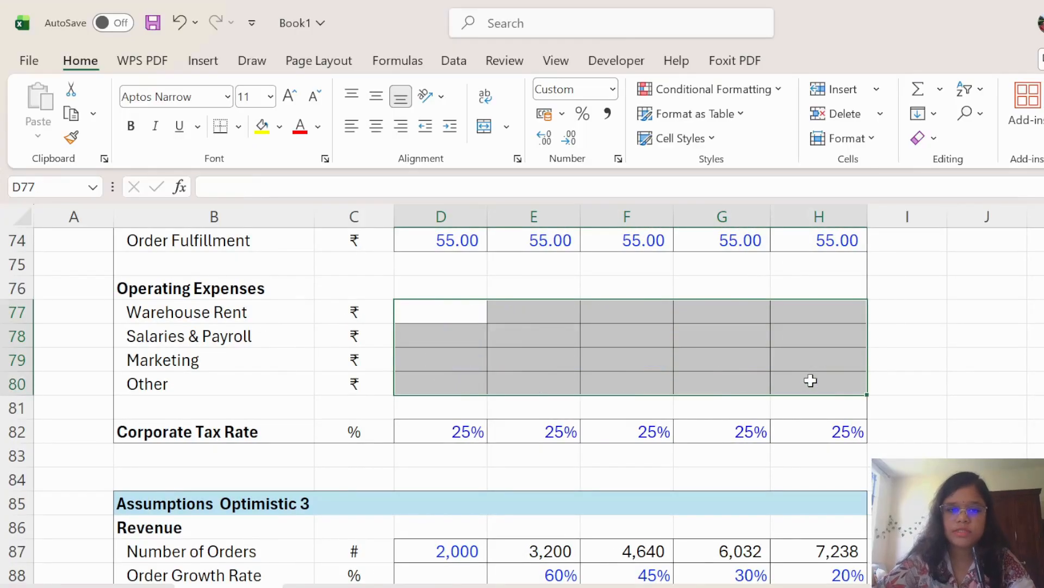
left_click(475, 326)
left_click(460, 316)
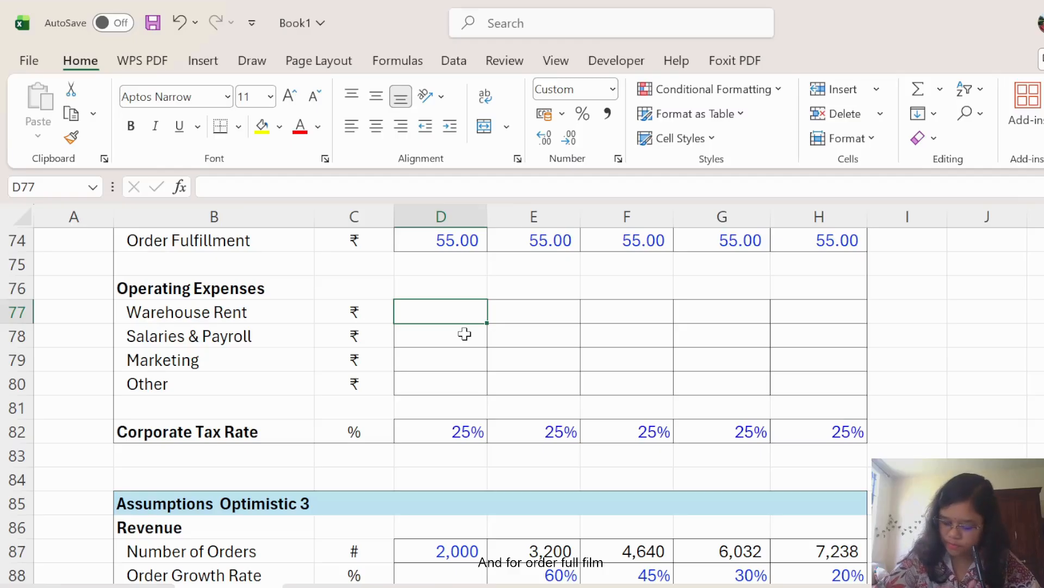
type("400000")
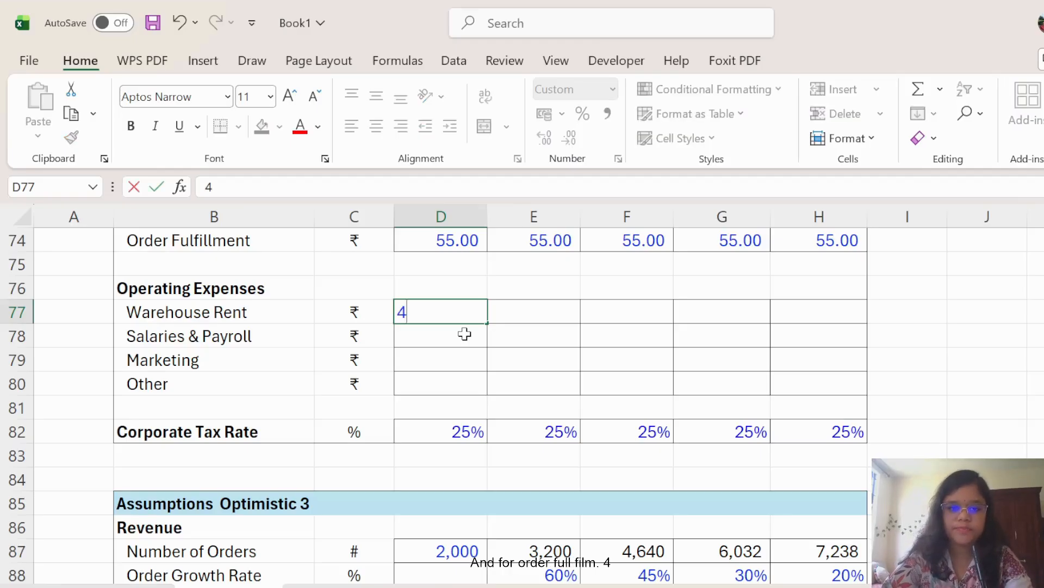
left_click(520, 336)
left_click(472, 345)
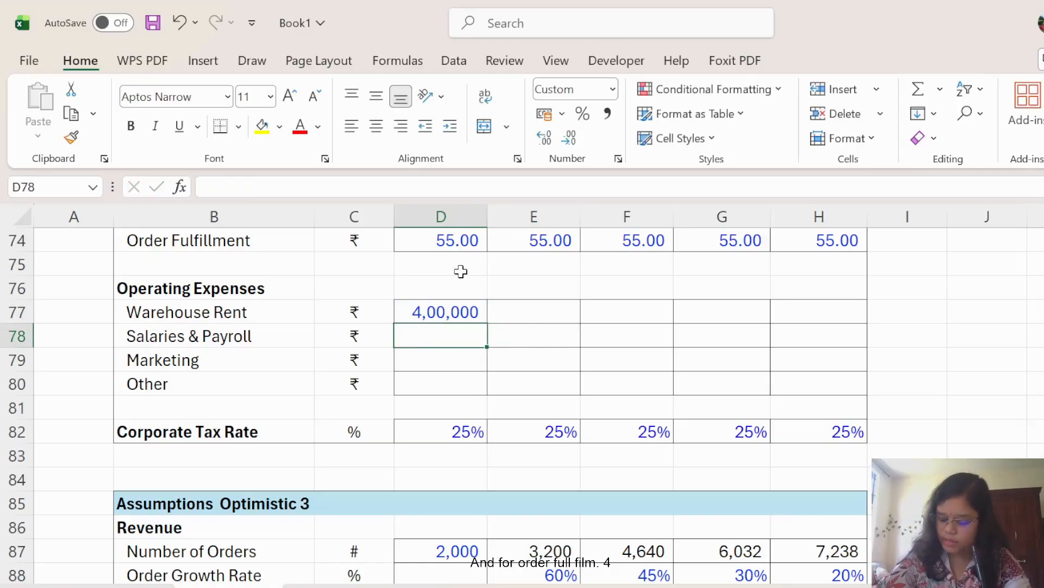
type("1")
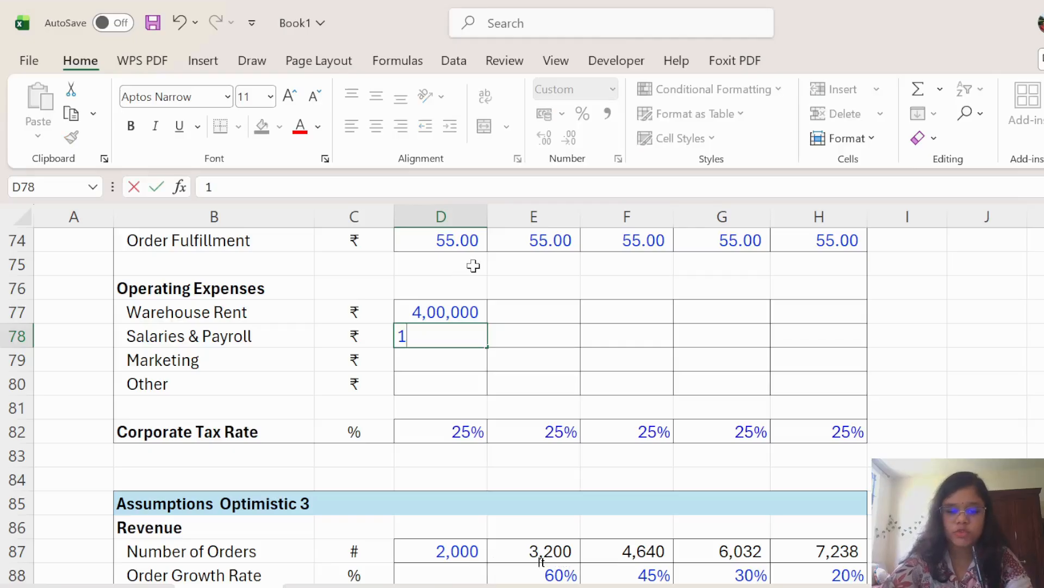
type("8,00,00")
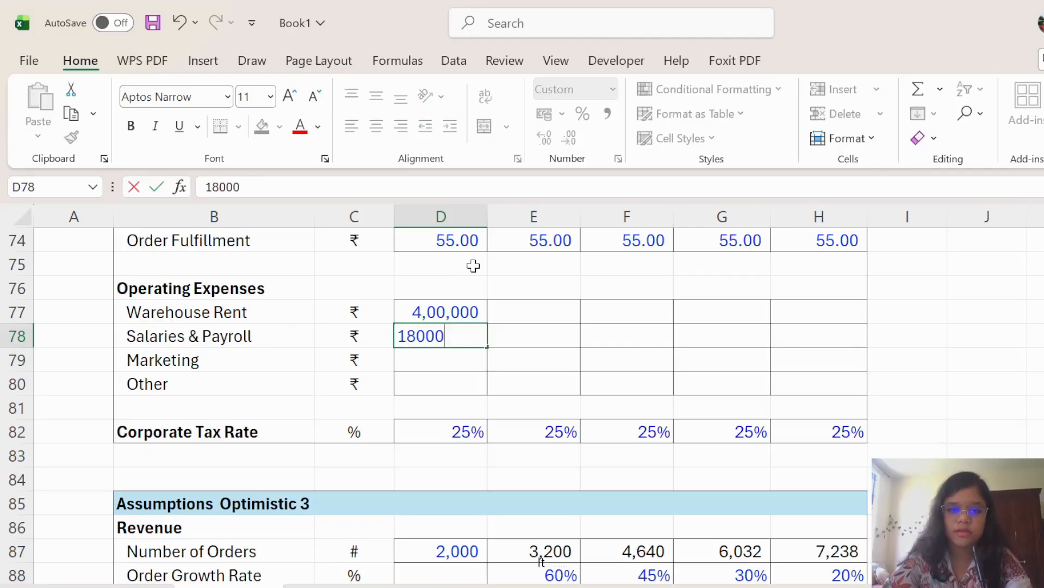
type("00")
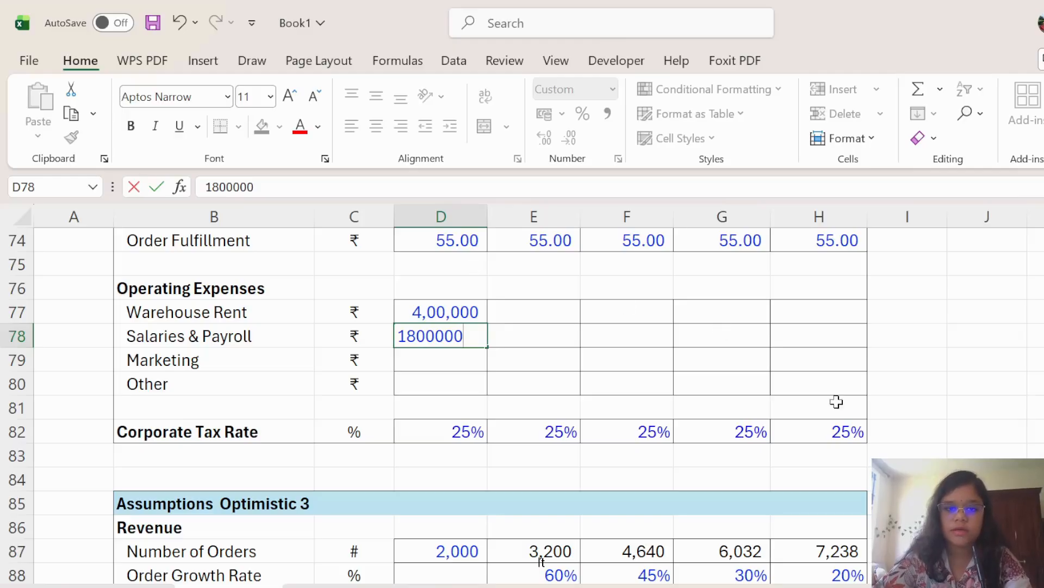
left_click(667, 389)
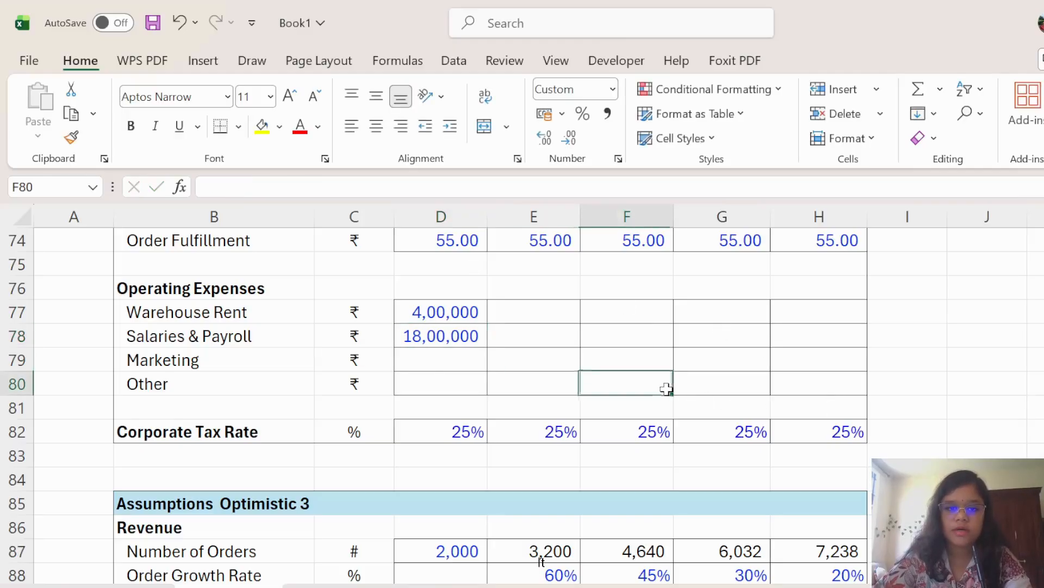
Enter Marketing 80,000 and Other 5,000, then fill year-one expenses across five years.
left_click(450, 365)
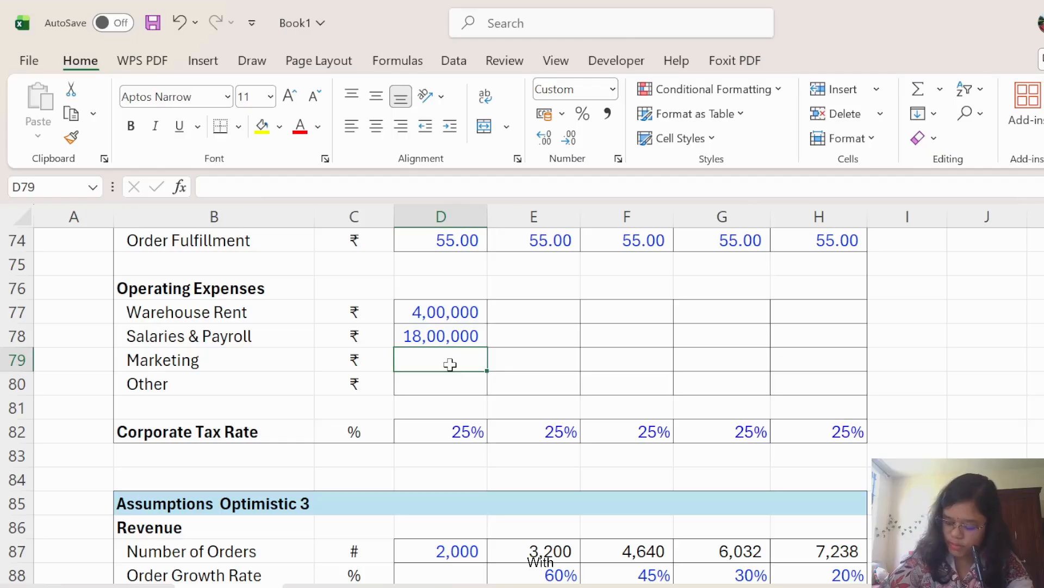
type("80000")
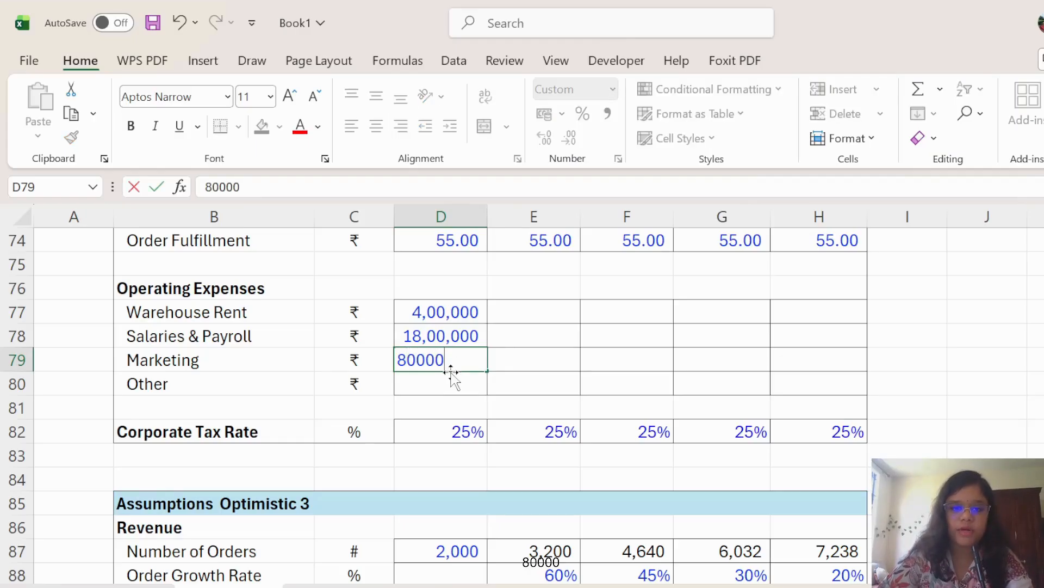
left_click(448, 379)
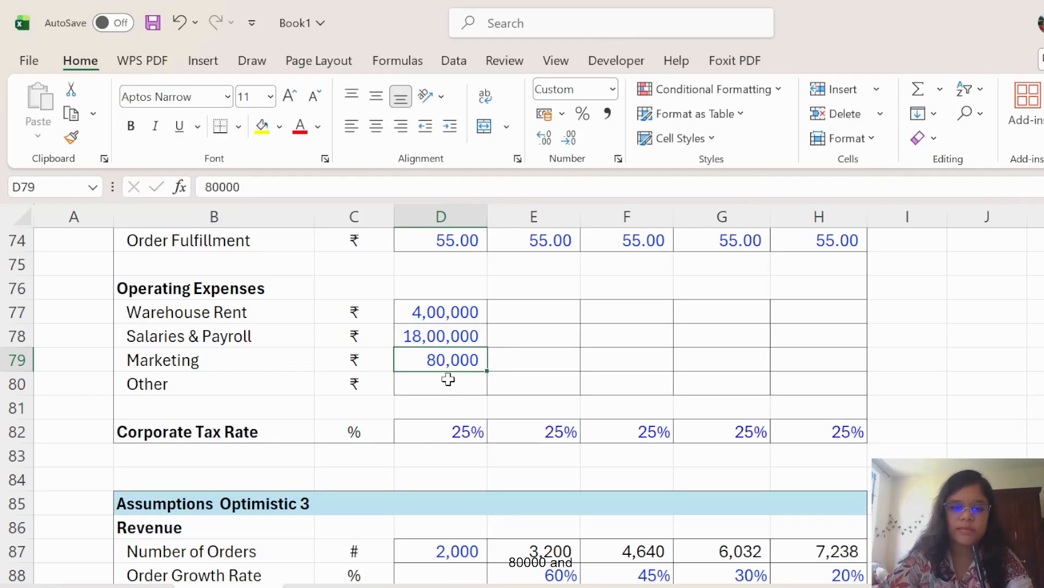
type("5000")
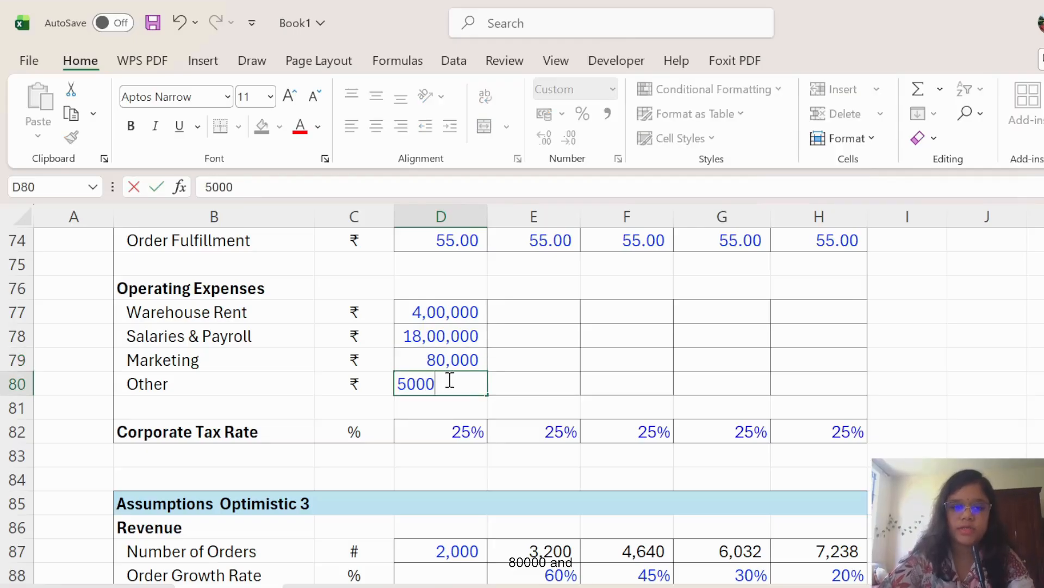
left_click(457, 512)
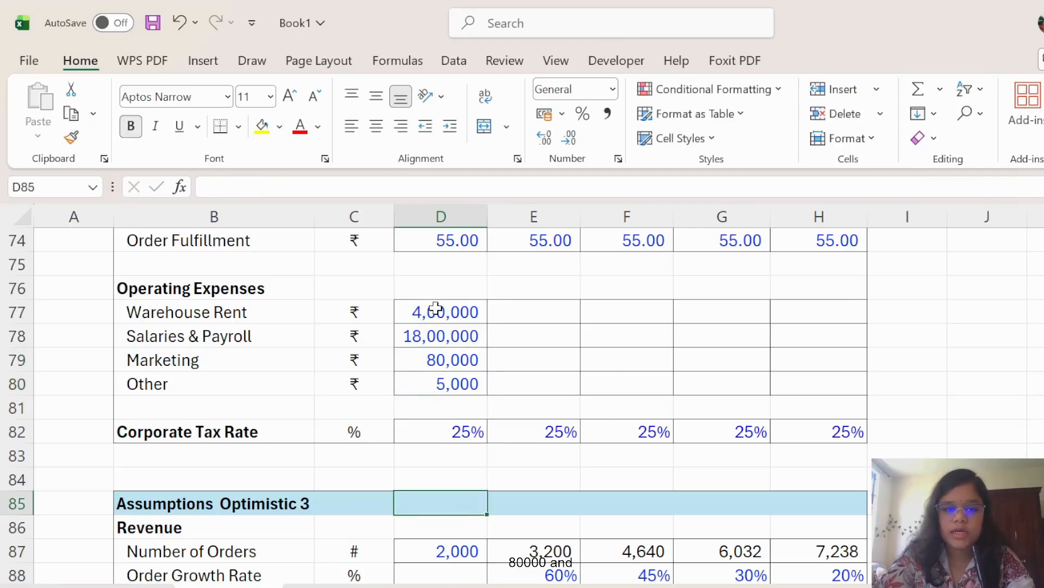
left_click_drag(436, 306, 849, 398)
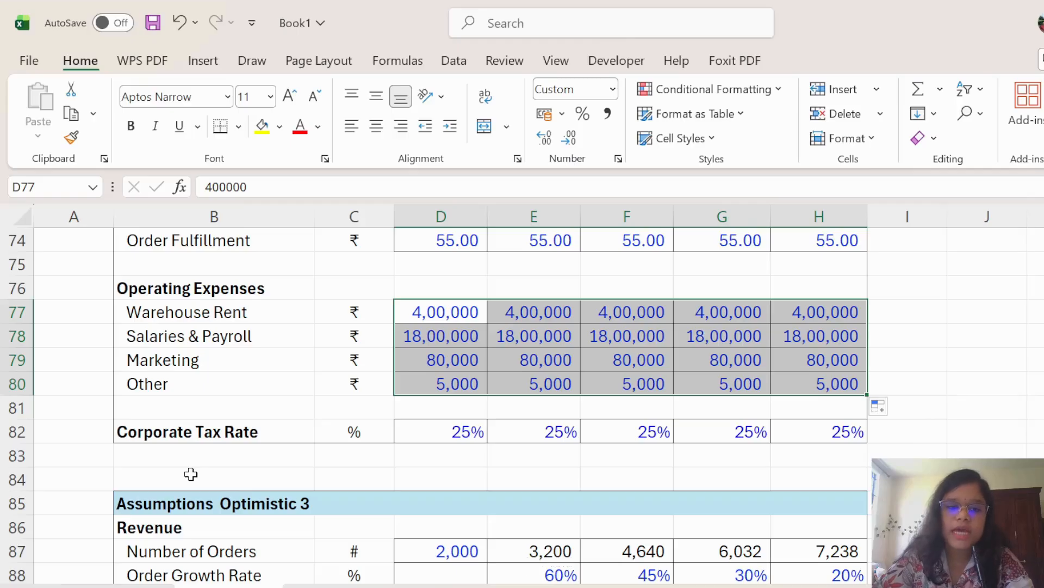
Set the Corporate Tax Rate to 26% in every year, fixing a mistaken 2600% entry.
left_click(461, 431)
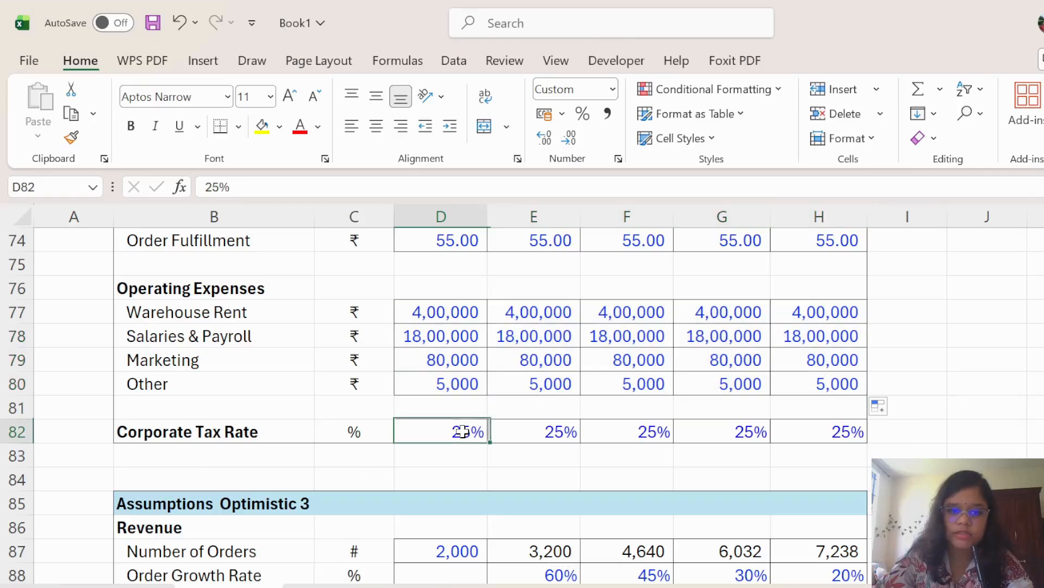
key("BackSpace")
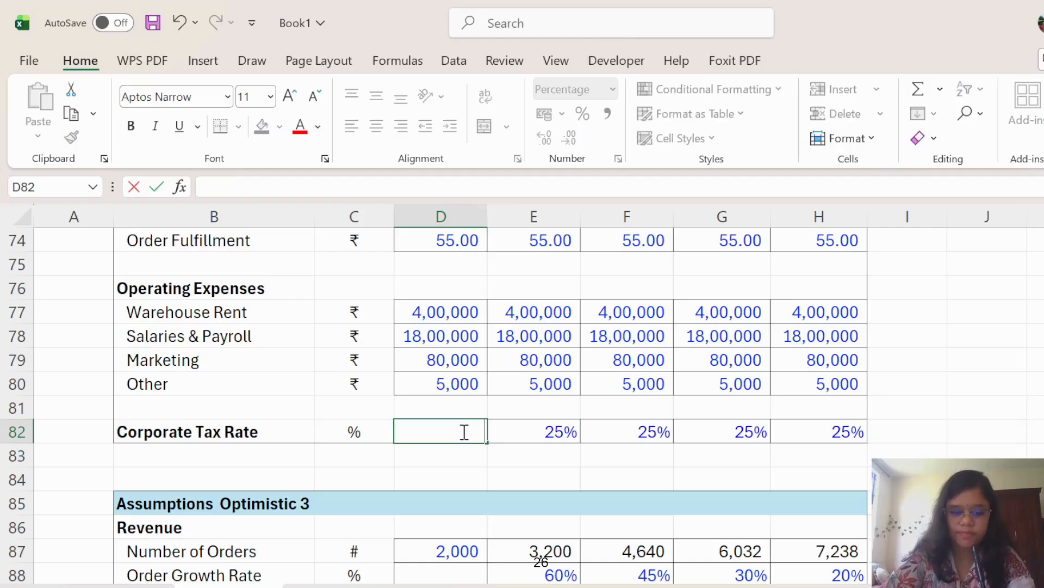
type("26")
left_click(1035, 407)
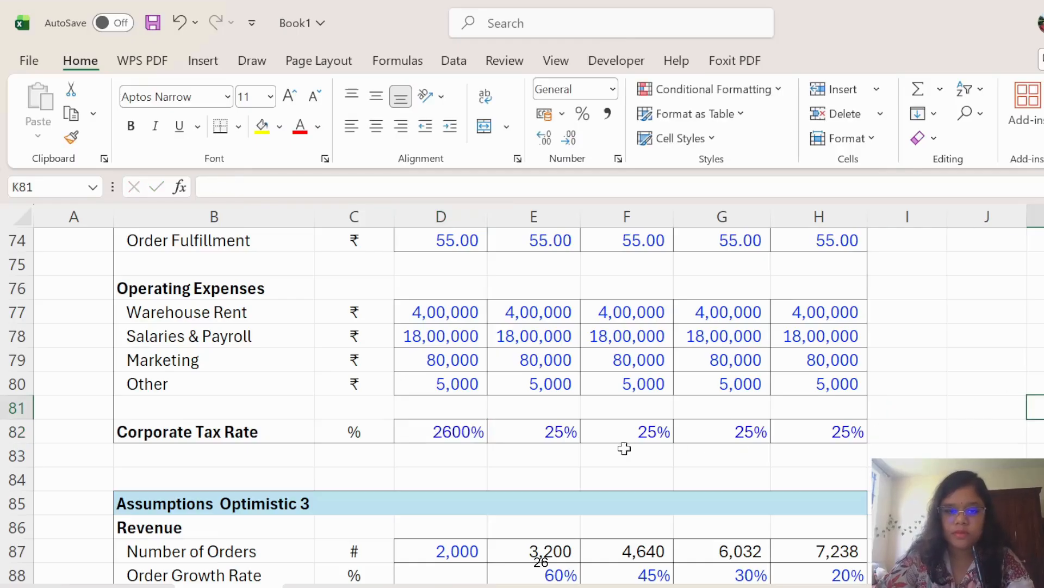
left_click(448, 430)
left_click(229, 188)
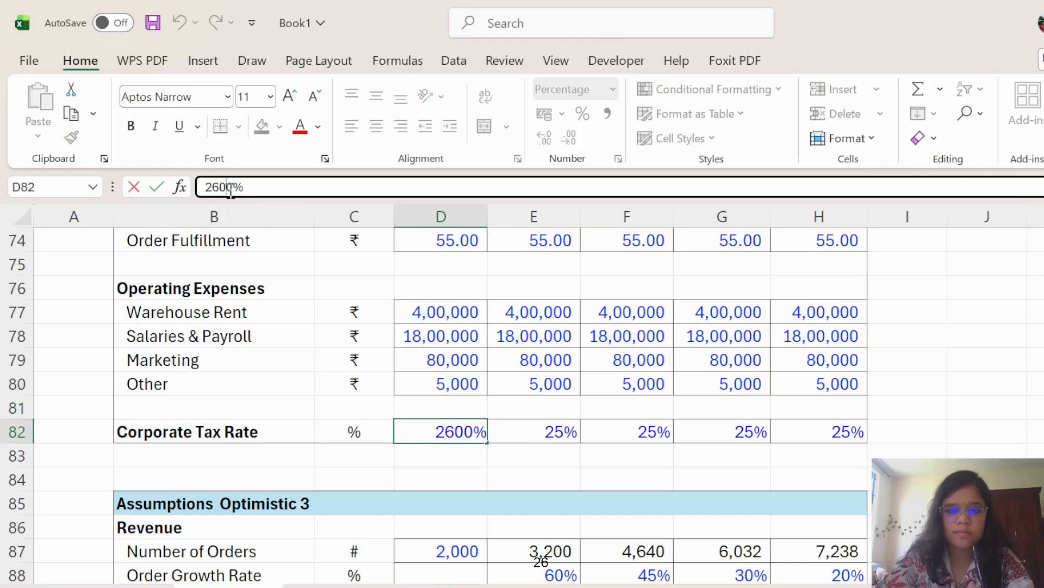
key("BackSpace")
key("BackSpace")
left_click(951, 400)
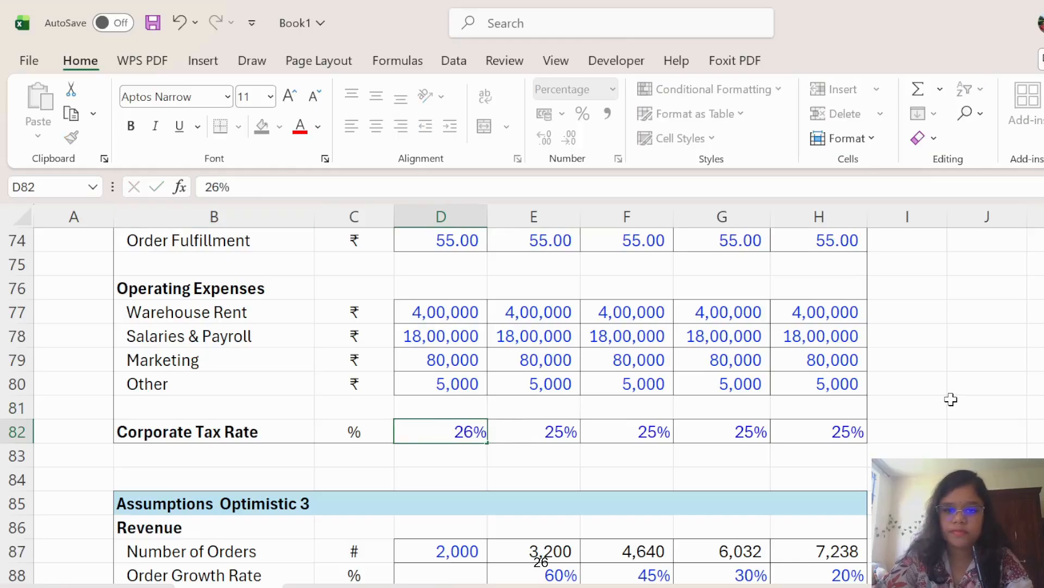
left_click(472, 431)
left_click_drag(485, 440, 868, 433)
left_click(998, 390)
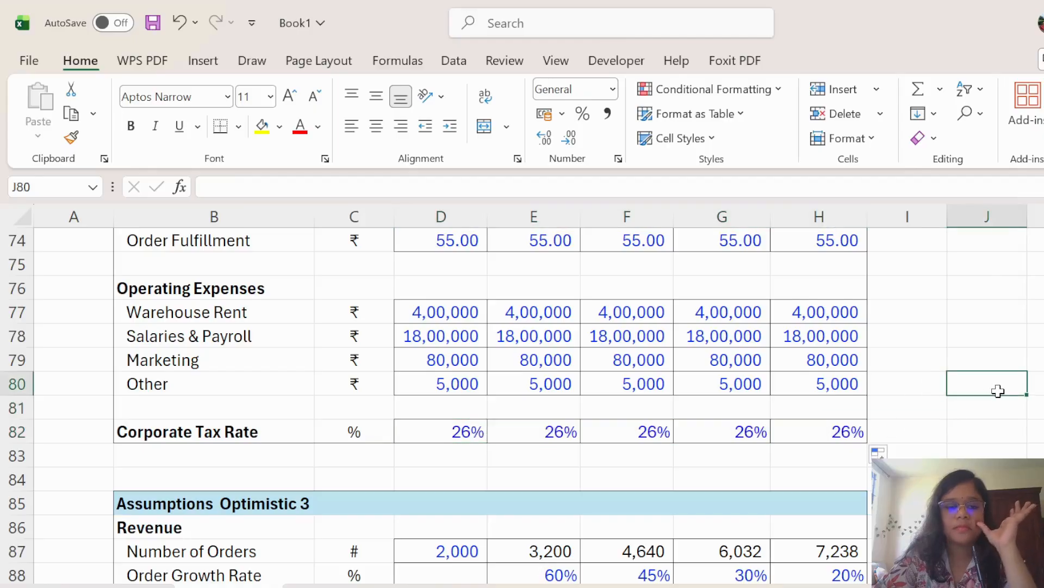
Scroll to the Optimistic 3 table and clear its 2,000 first-year order count.
scroll(967, 390, "up", 3)
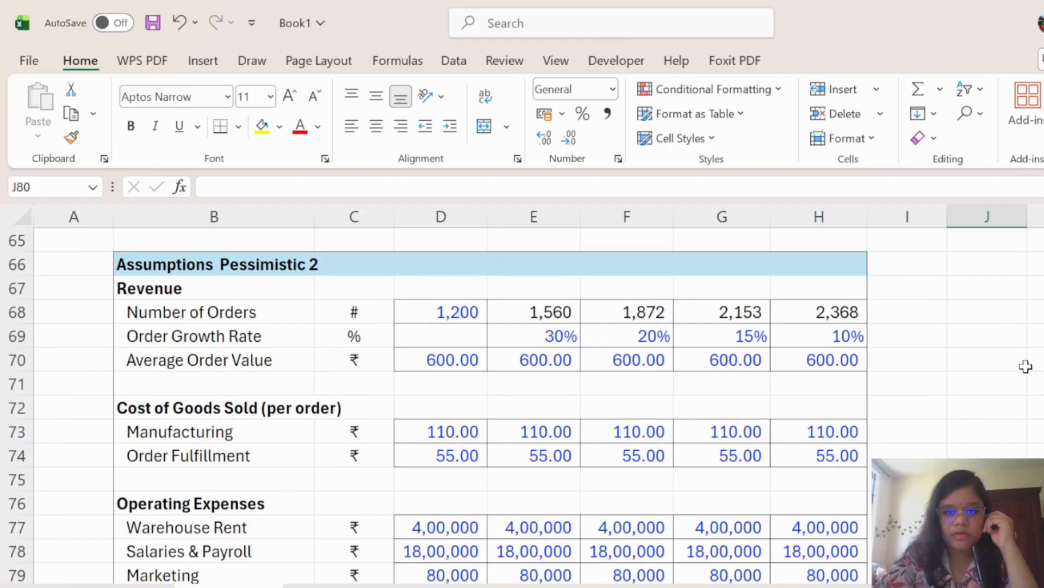
scroll(993, 393, "down", 6)
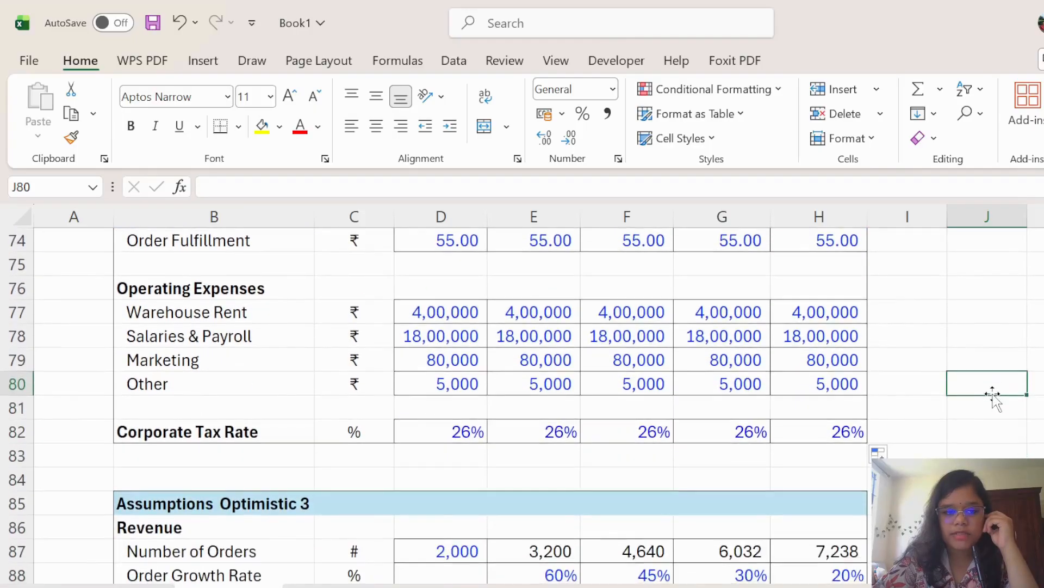
scroll(992, 394, "down", 1)
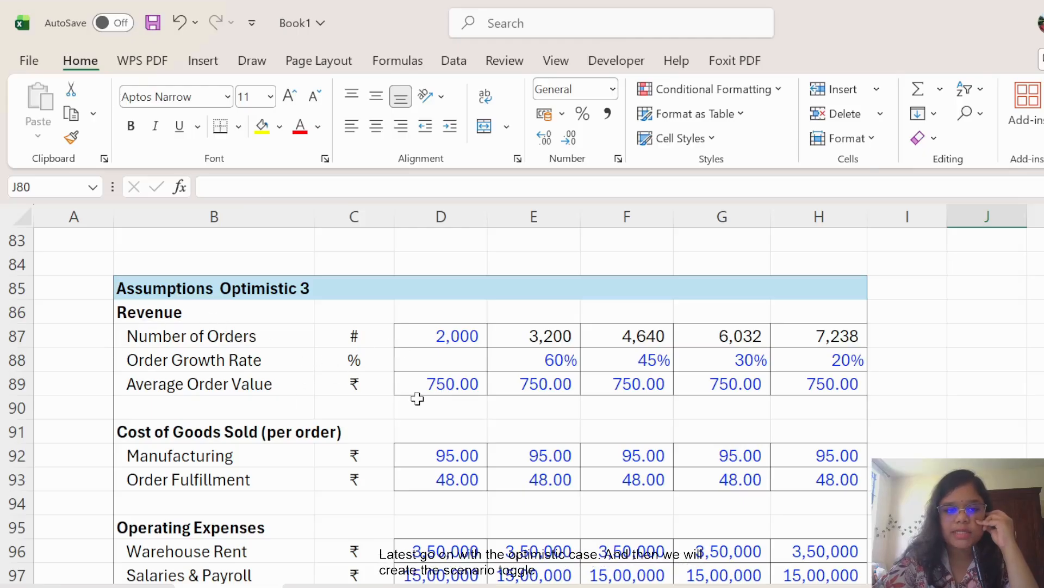
left_click(453, 339)
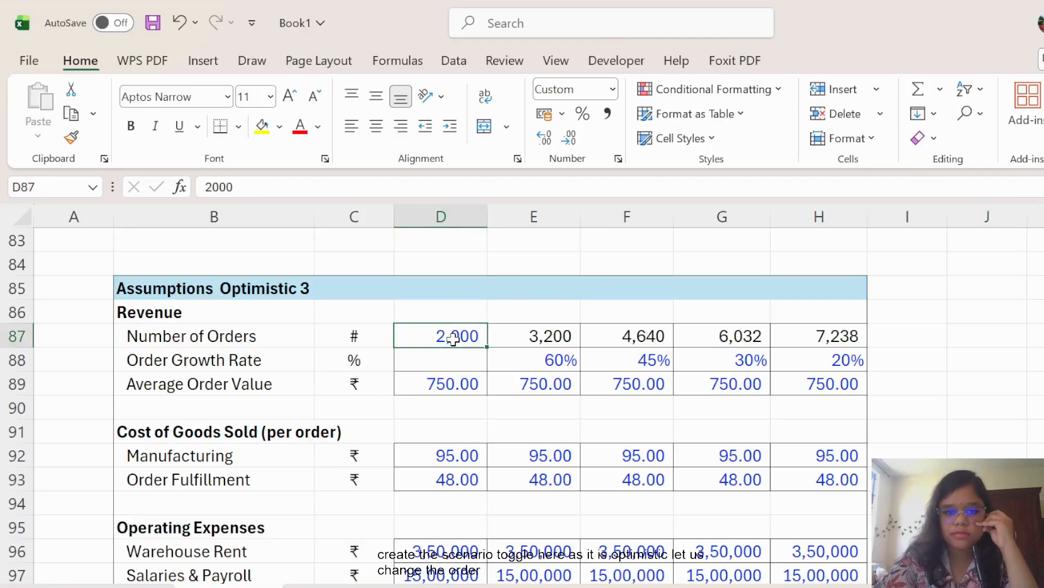
key("BackSpace")
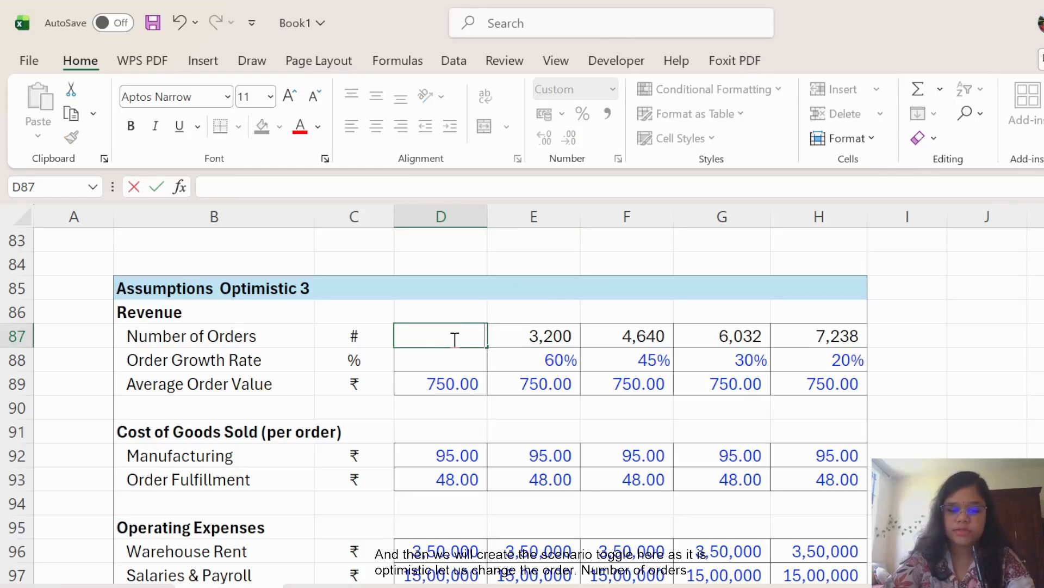
Enter 3,000 first-year orders with growth rates of 100%, 75%, 50%, 35%.
type("3000")
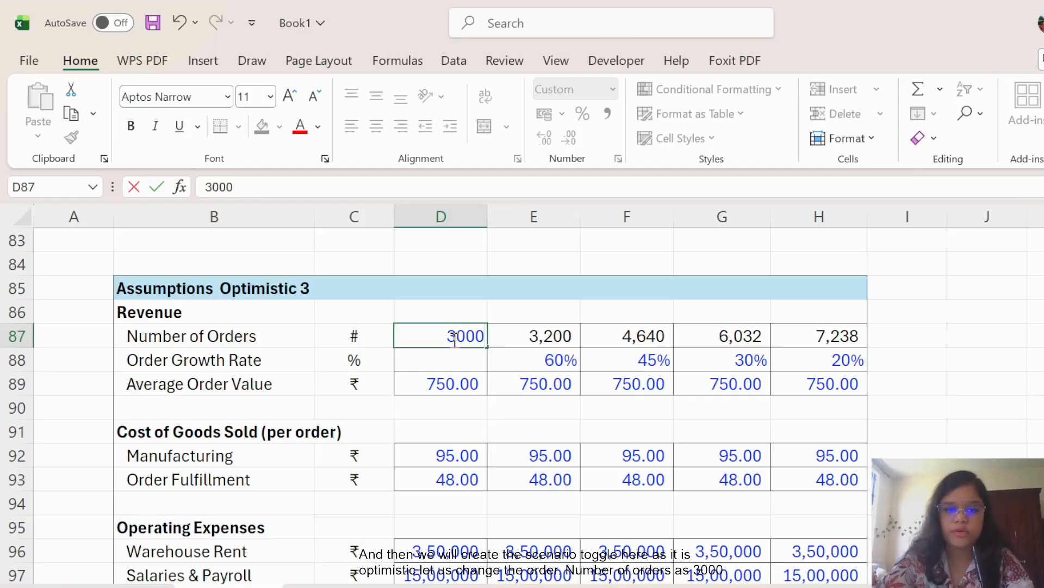
left_click(555, 360)
left_click_drag(543, 362, 854, 371)
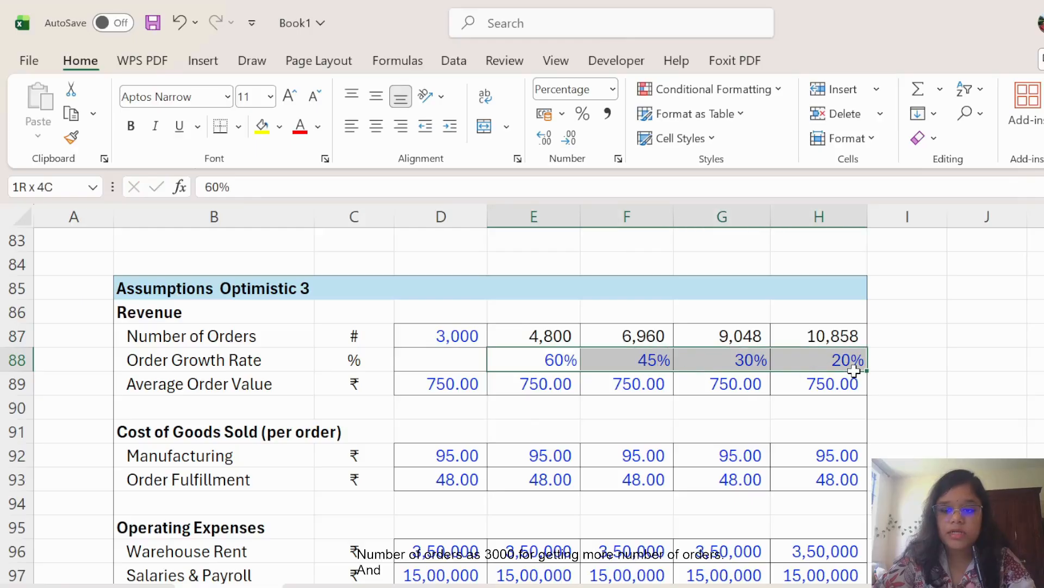
key("Delete")
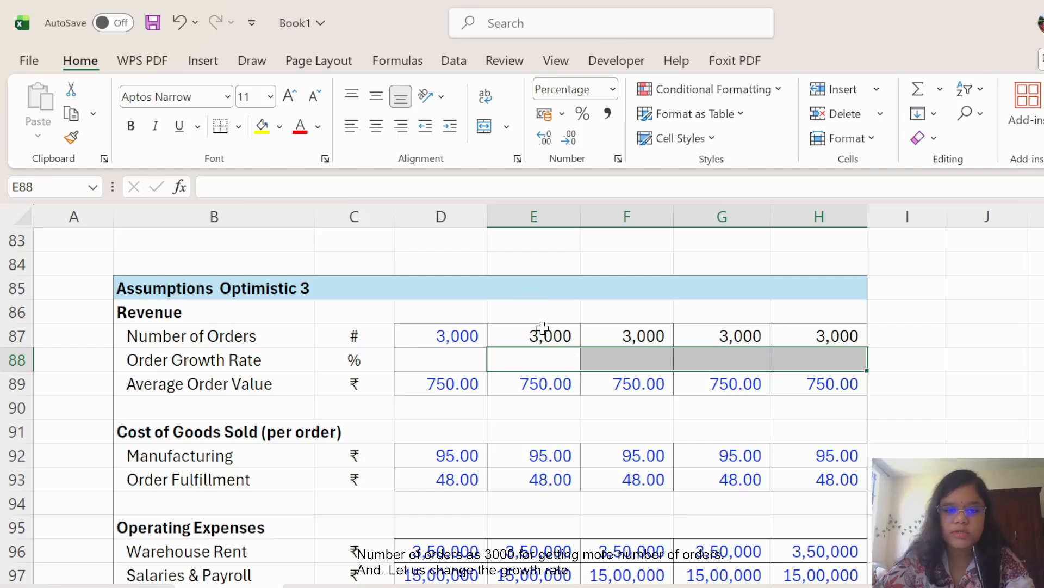
left_click(538, 359)
type("100")
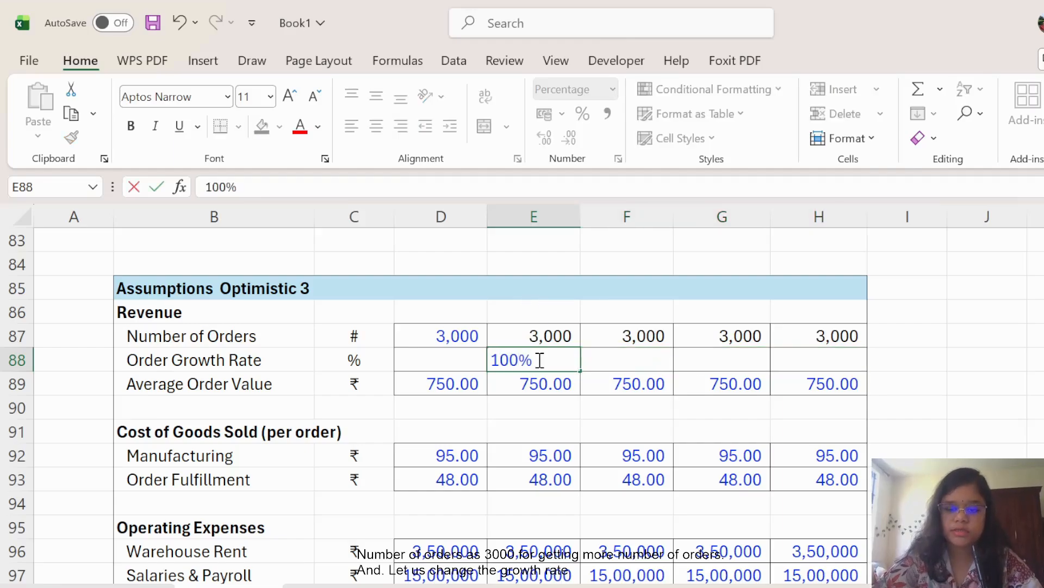
key("Tab")
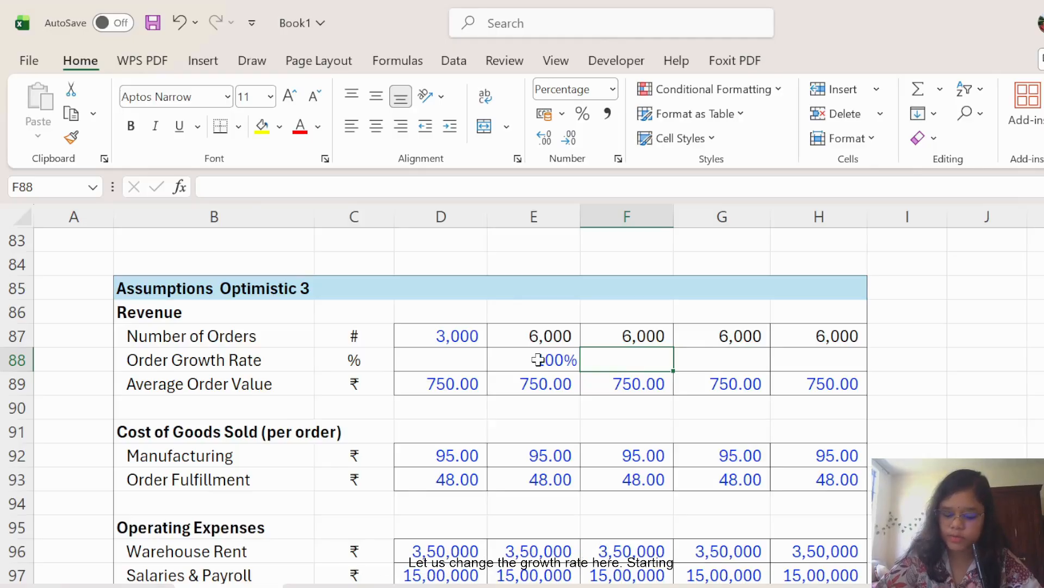
type("75")
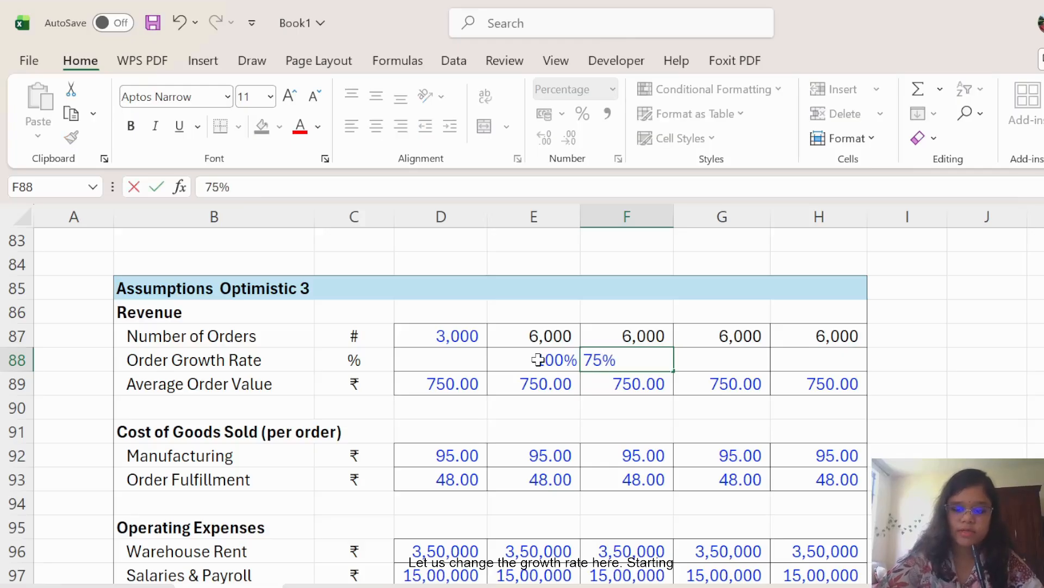
key("Tab")
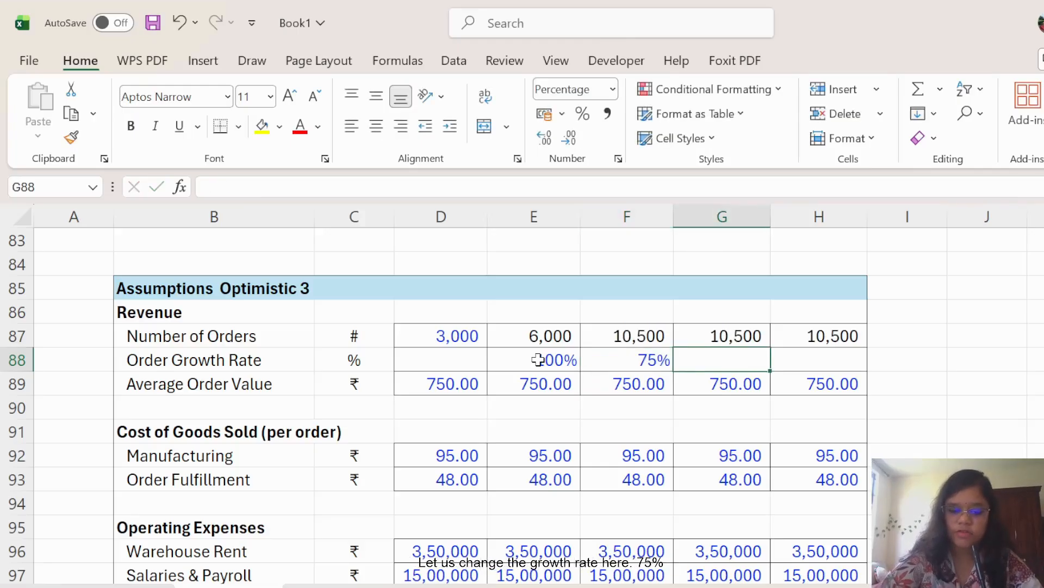
type("50")
key("Tab")
type("3")
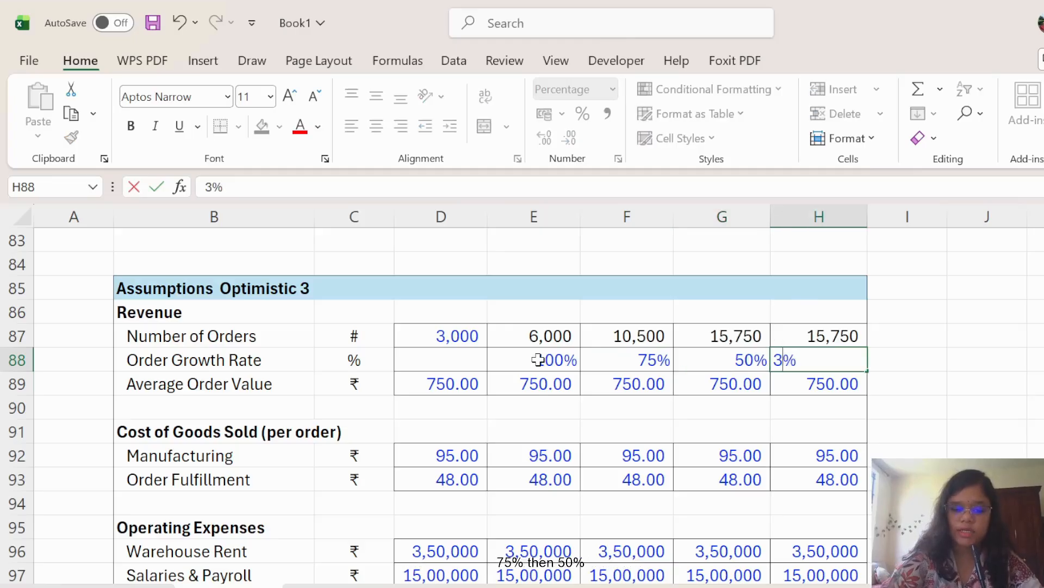
type("5")
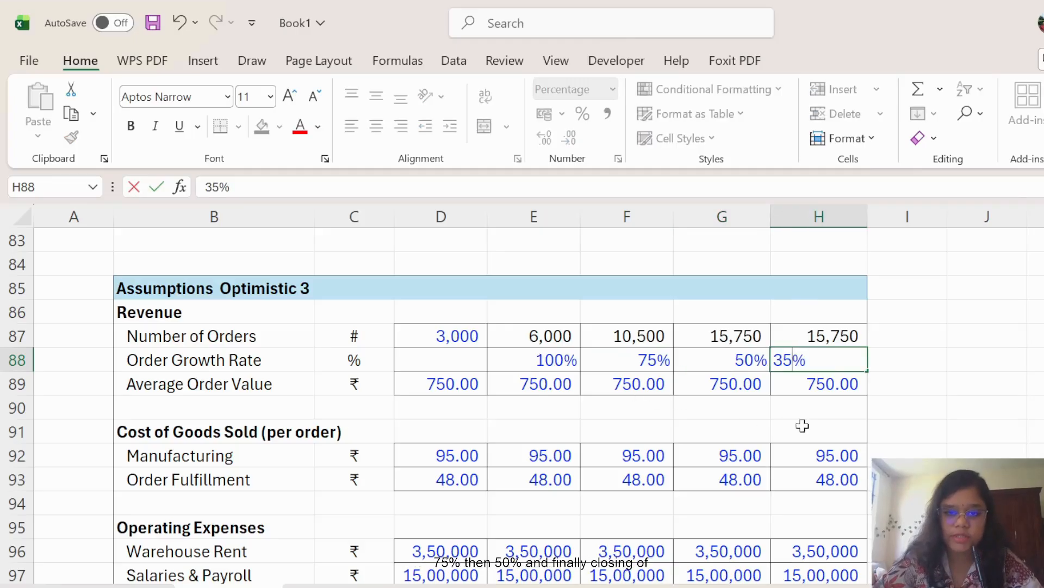
left_click(953, 406)
Replace the 750.00 average order value with 900.00 across all five years.
left_click_drag(455, 385, 836, 389)
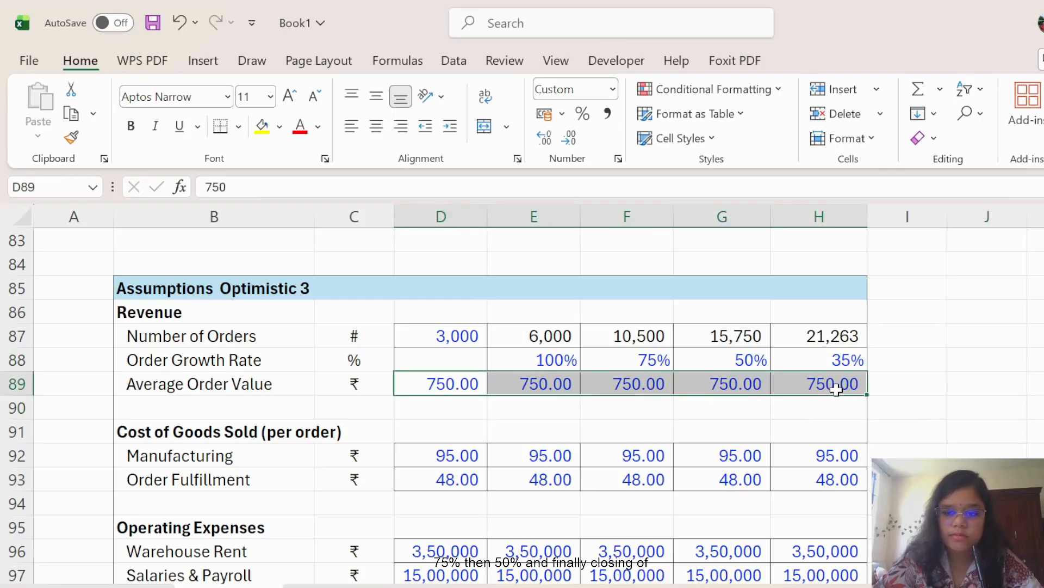
key("Delete")
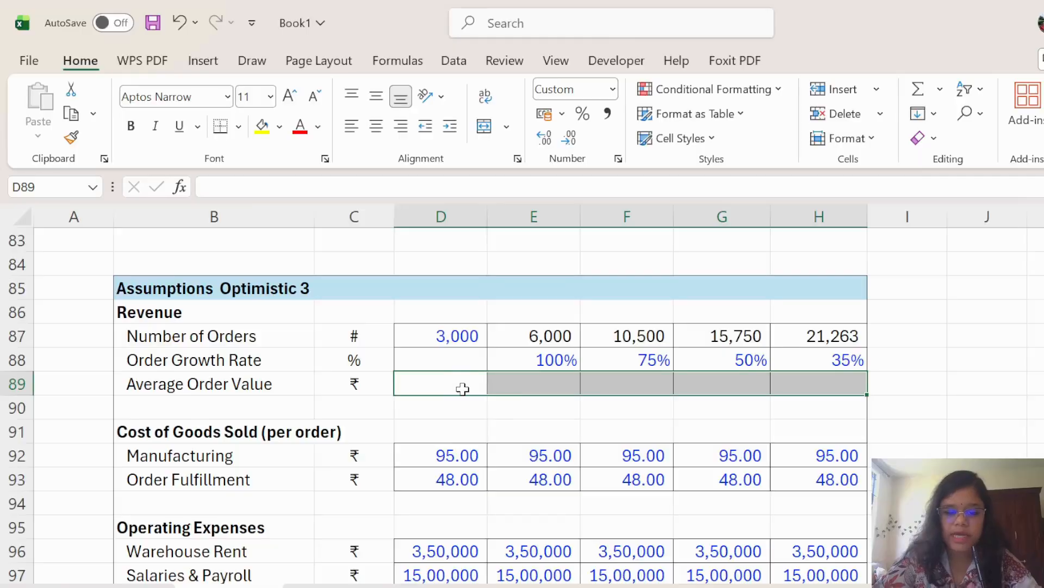
type("900")
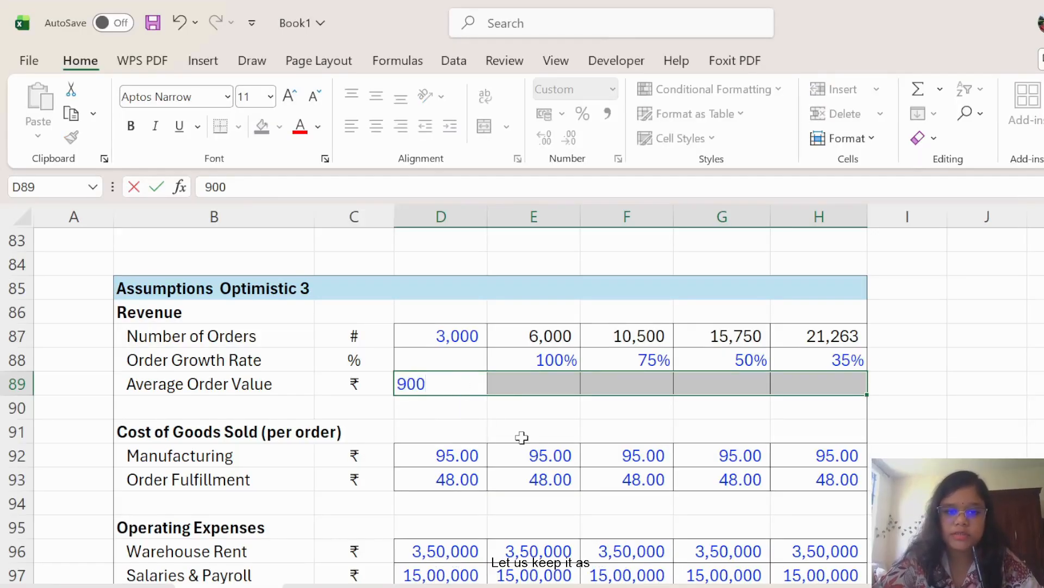
left_click(521, 437)
left_click(478, 392)
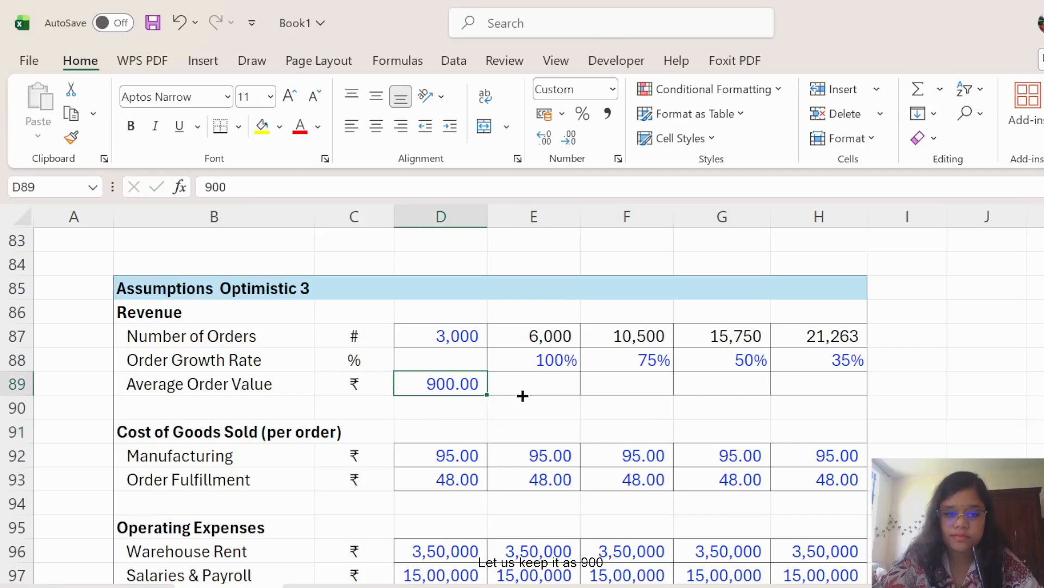
left_click_drag(523, 395, 837, 387)
left_click(957, 404)
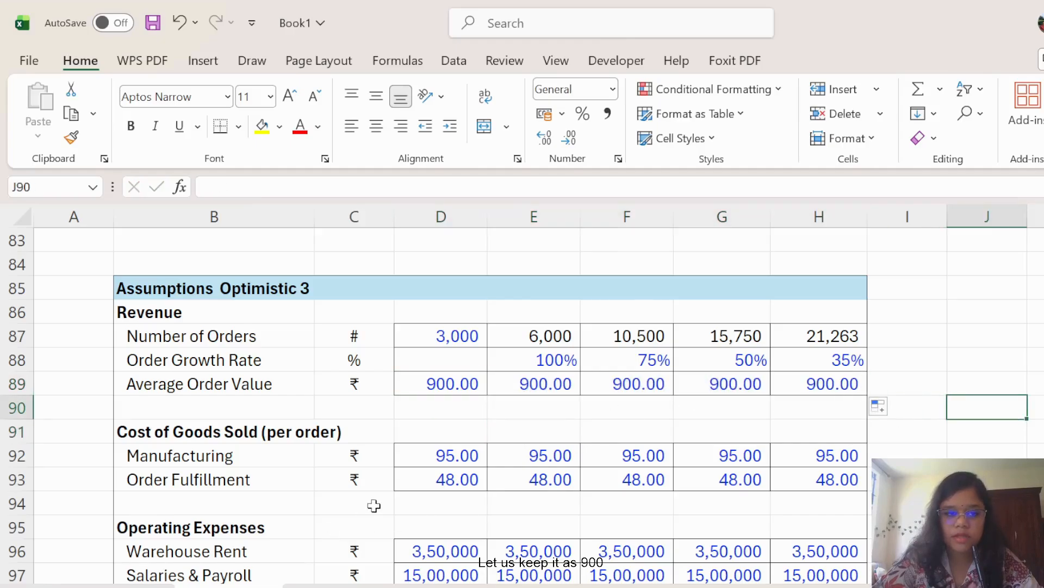
Replace 95.00 and 48.00 with 80.00 manufacturing and 38.00 fulfillment costs every year.
scroll(373, 505, "down", 1)
left_click(458, 391)
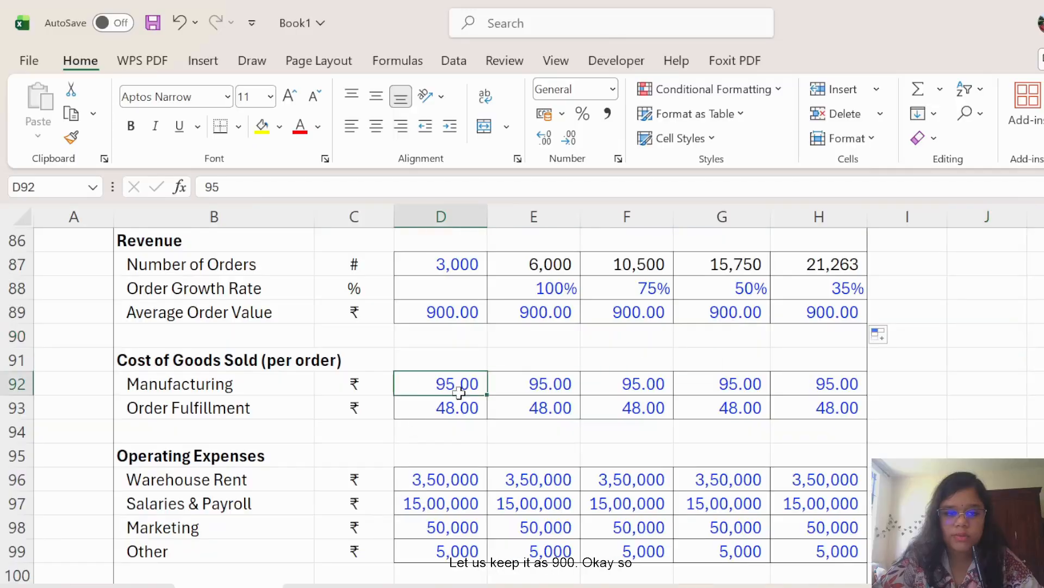
left_click_drag(458, 392, 819, 406)
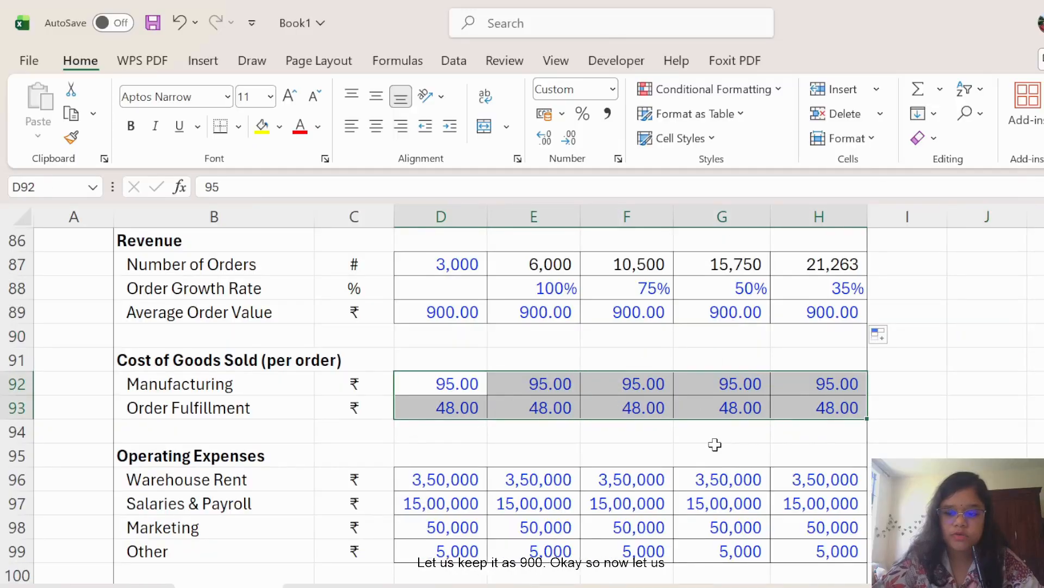
key("Delete")
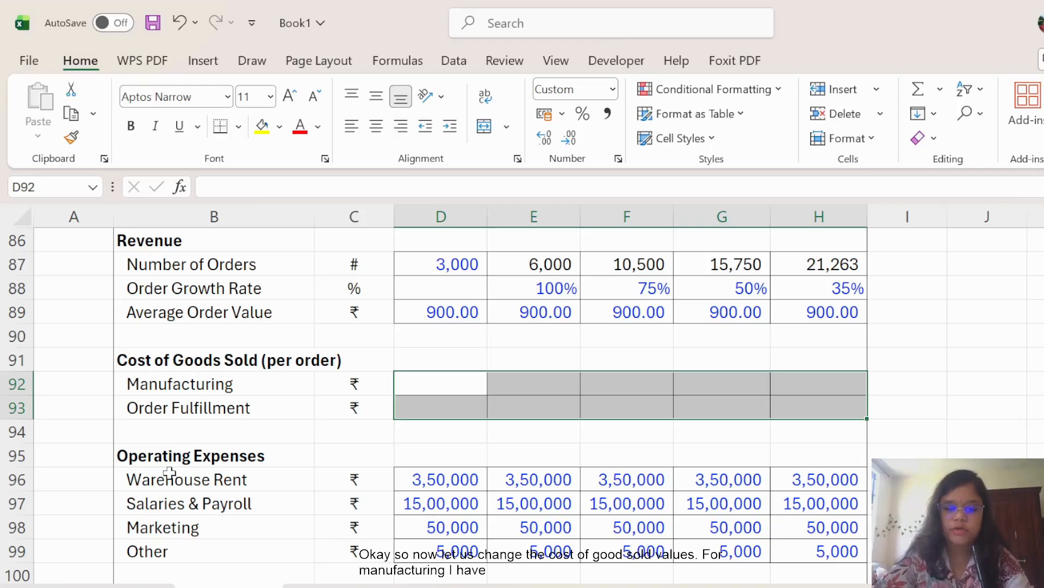
type("80")
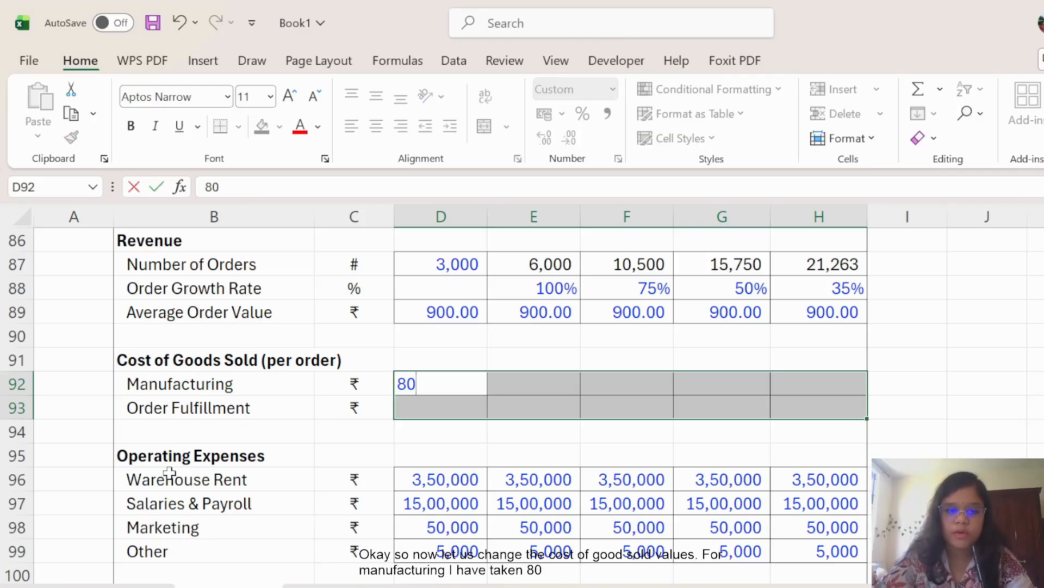
left_click(426, 412)
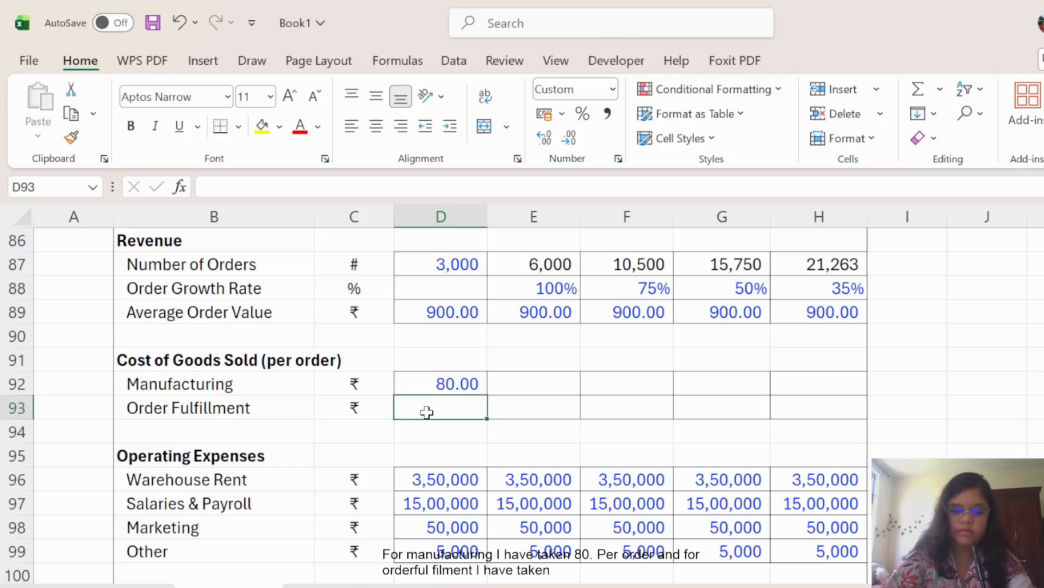
type("38")
left_click(568, 433)
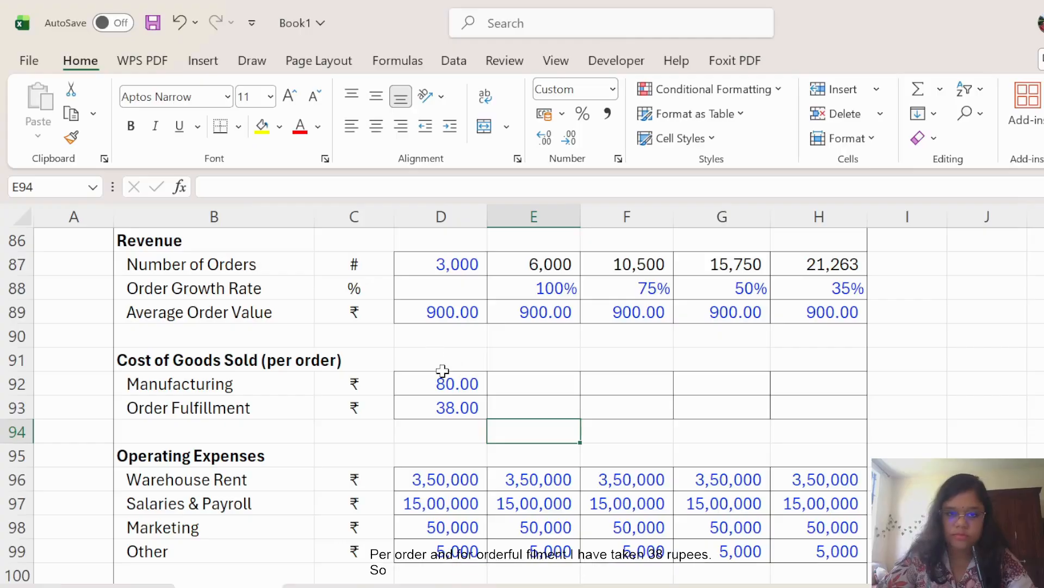
left_click_drag(444, 381, 838, 416)
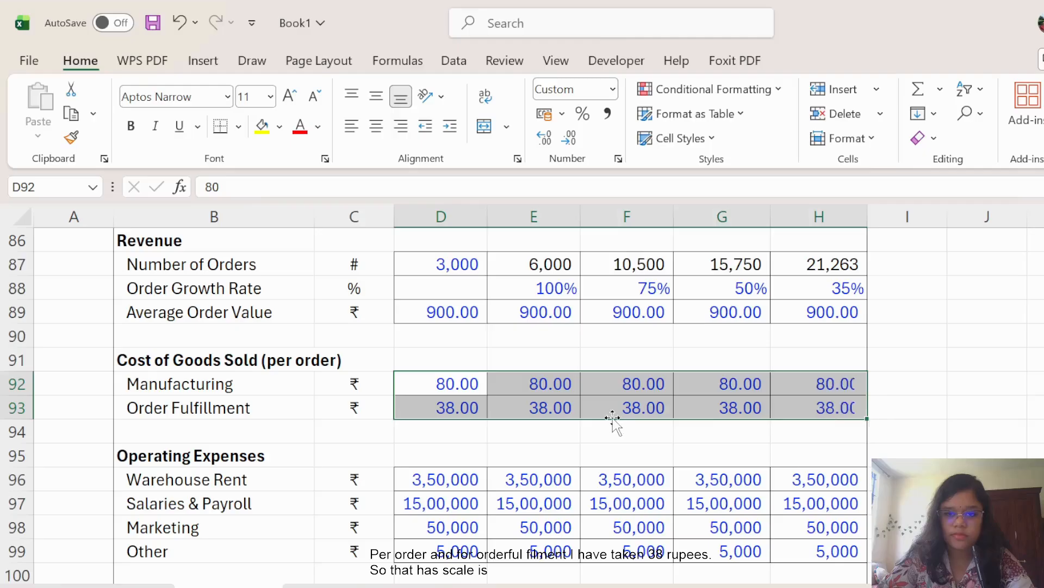
scroll(613, 422, "down", 2)
left_click_drag(431, 333, 840, 397)
Clear the old operating expenses and enter 3,00,000 year-one Warehouse Rent.
key("Delete")
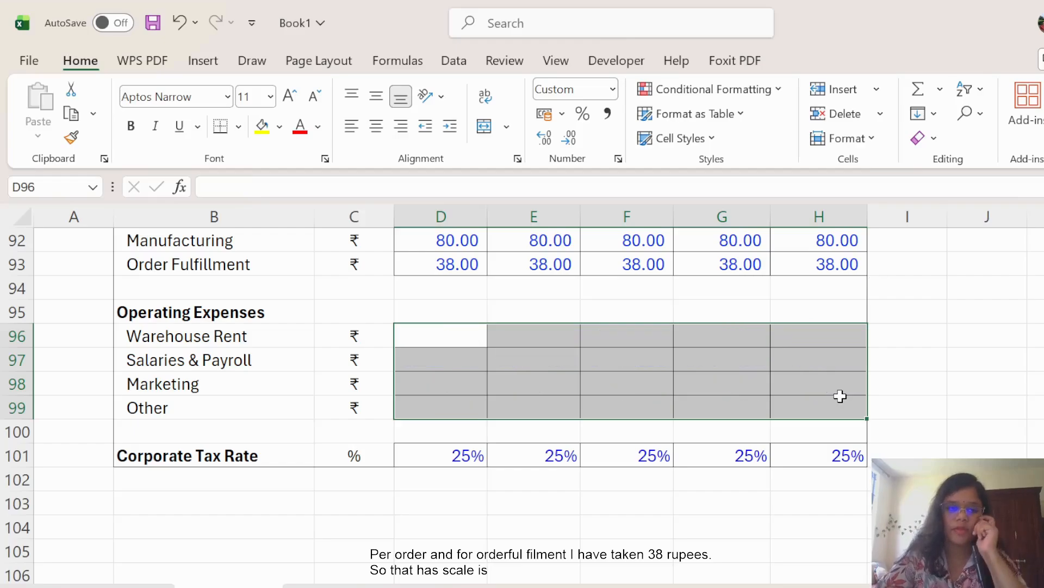
left_click(520, 306)
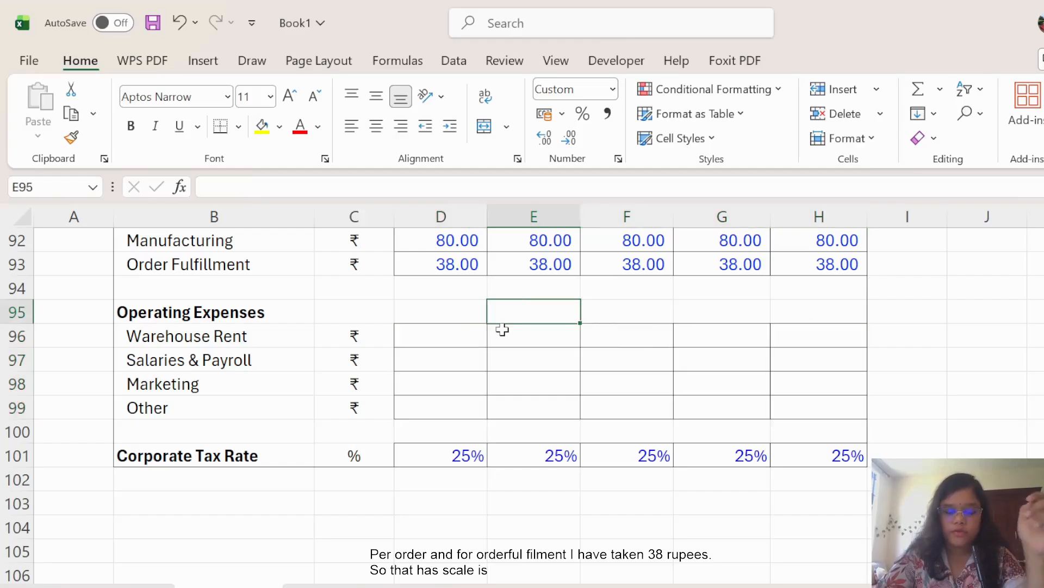
left_click(431, 341)
type("300000")
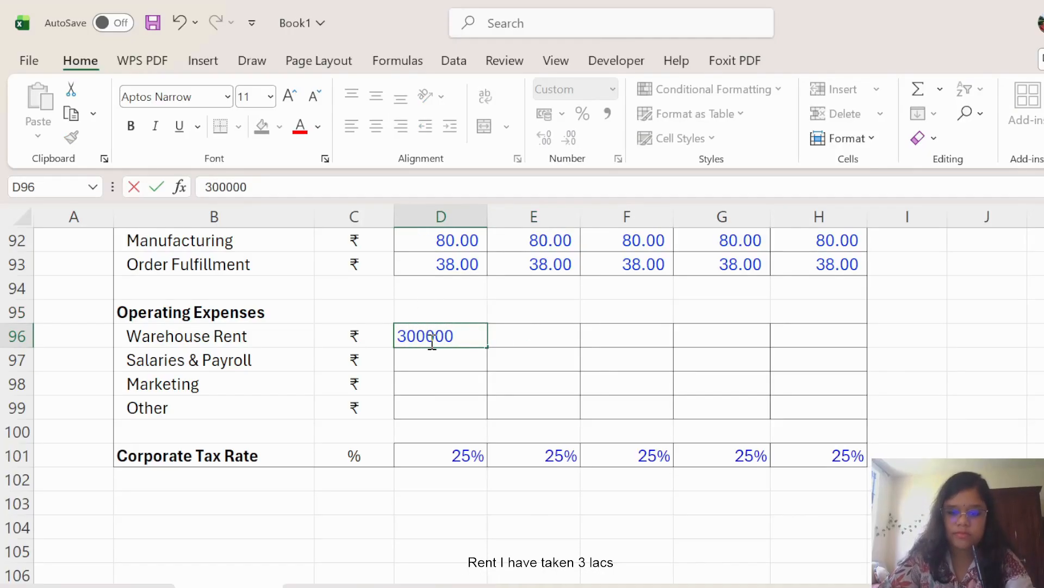
left_click(832, 448)
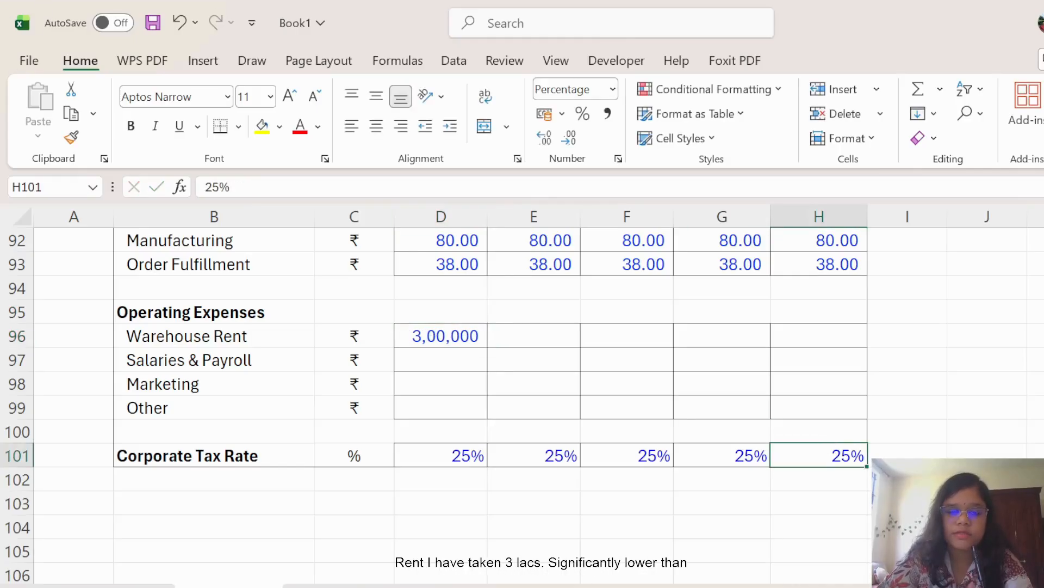
Enter payroll 12,00,000, marketing 25,000 and other 5,000, then fill expenses through year 5.
left_click(461, 358)
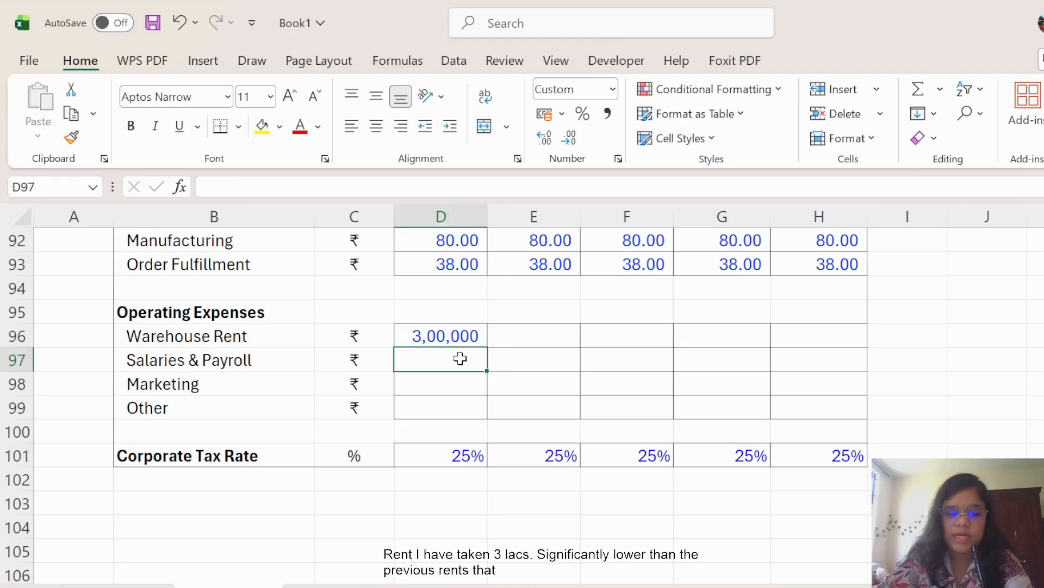
type("1200000")
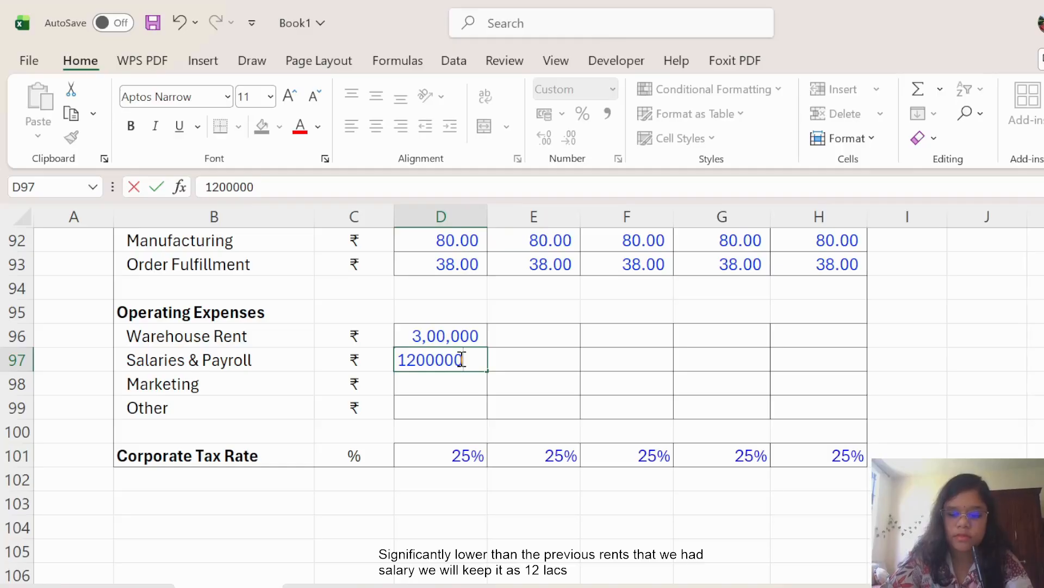
key("Return")
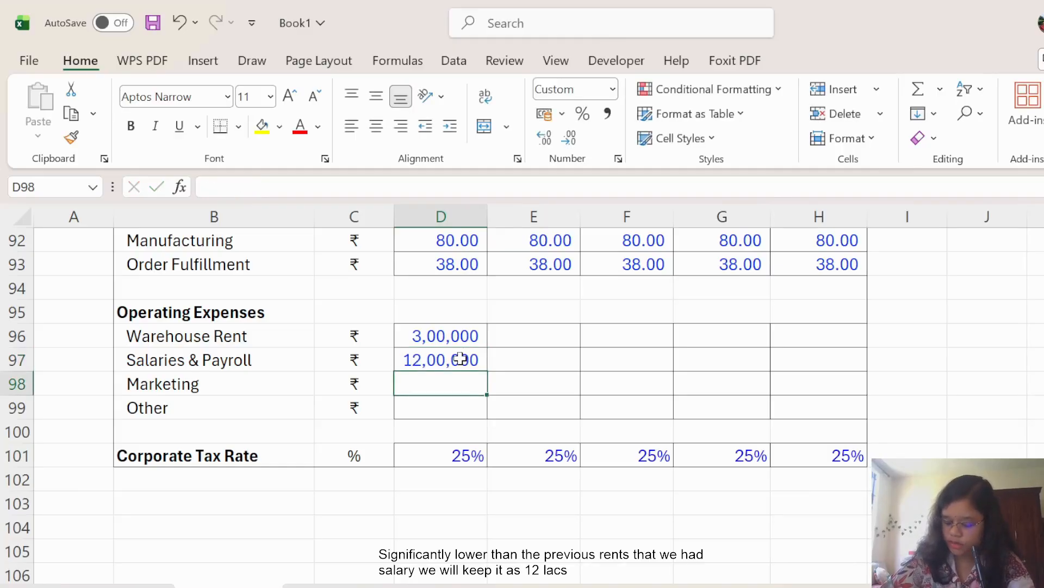
type("25")
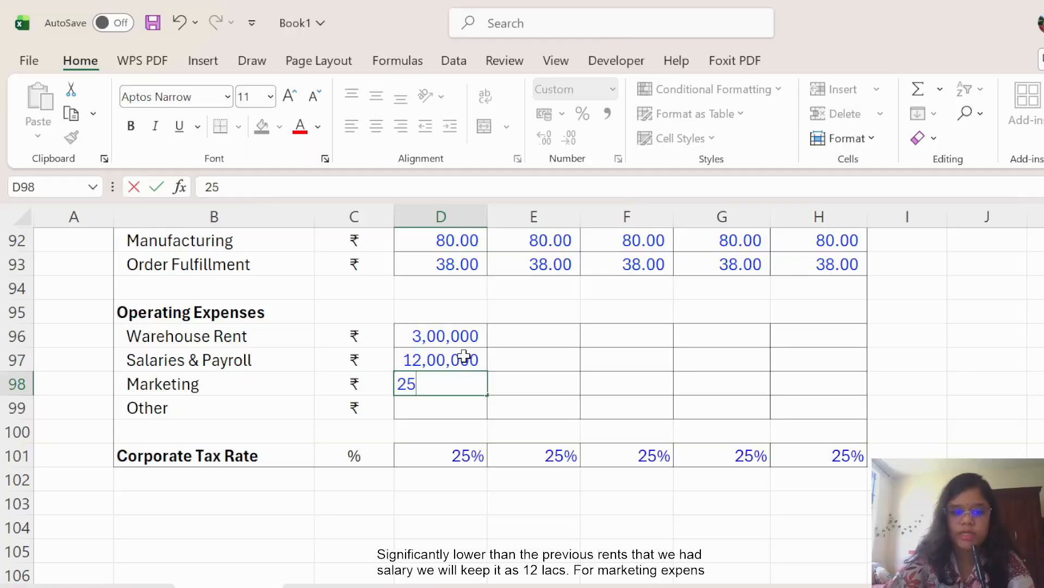
type("000")
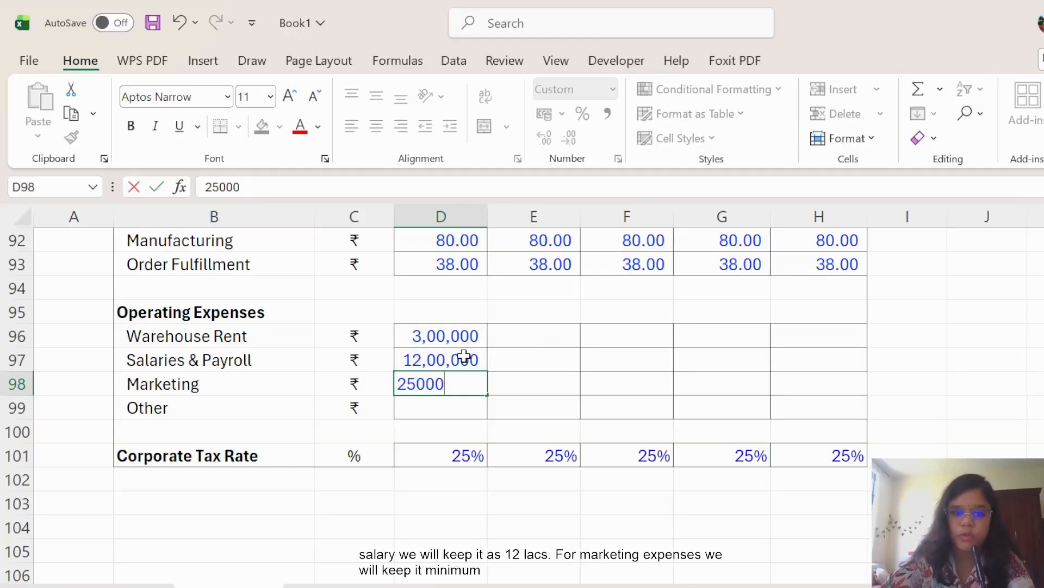
key("Return")
type("5000")
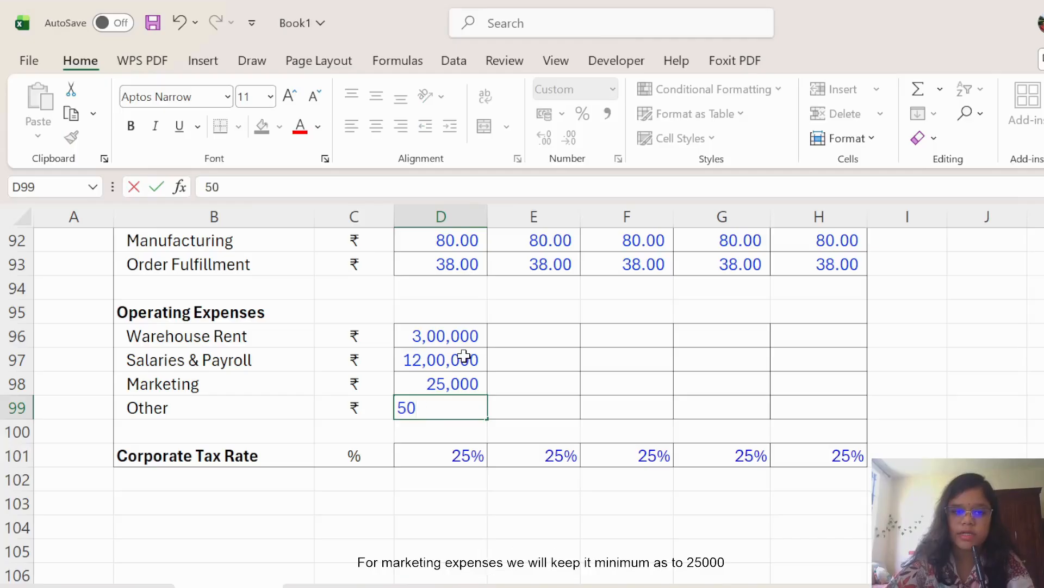
left_click(902, 390)
left_click(469, 337)
left_click_drag(469, 338, 840, 402)
left_click(1006, 403)
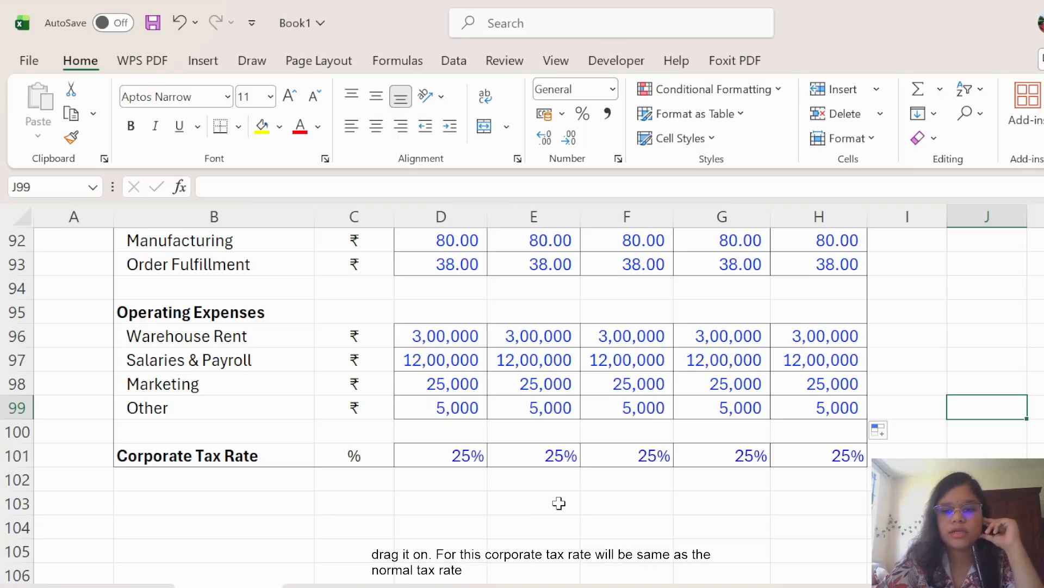
scroll(560, 501, "up", 4)
scroll(592, 495, "up", 9)
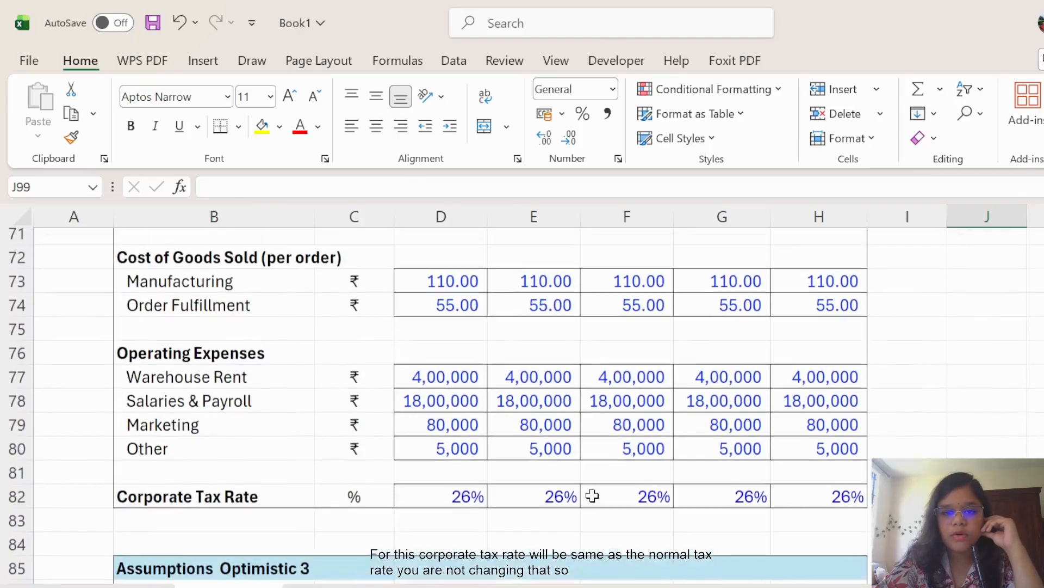
scroll(592, 495, "up", 8)
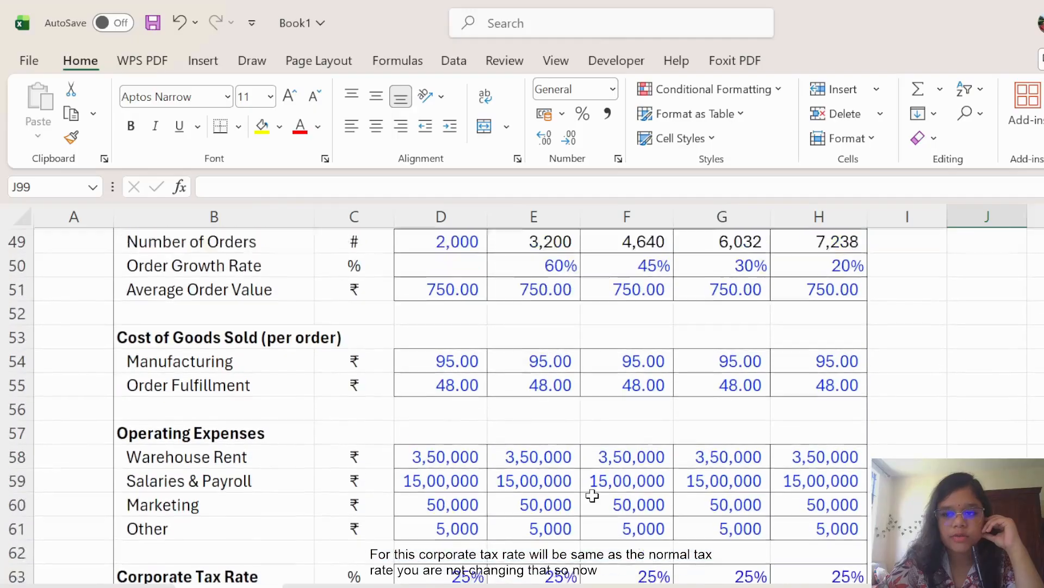
scroll(592, 495, "up", 4)
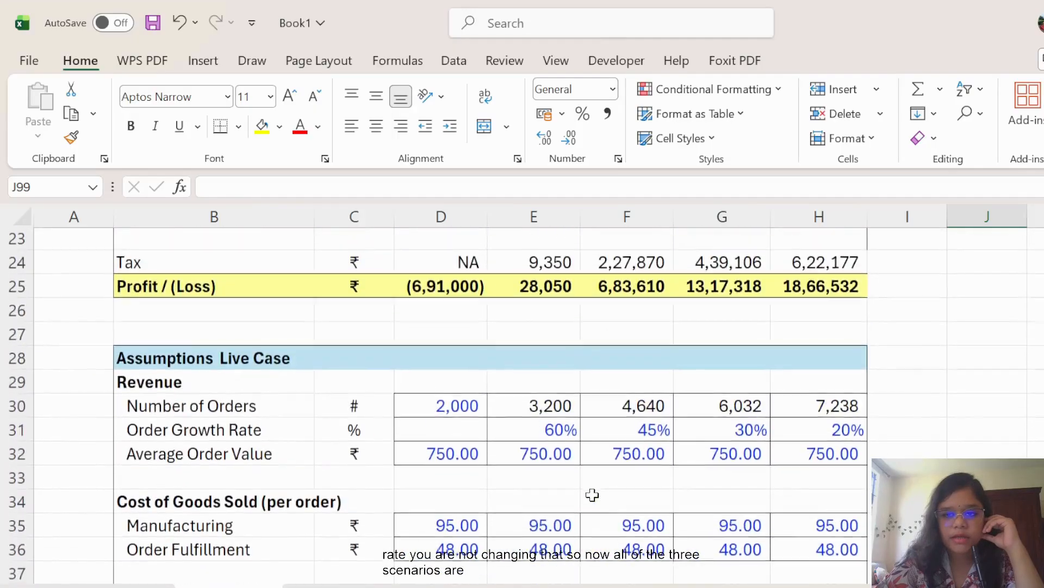
scroll(592, 495, "up", 5)
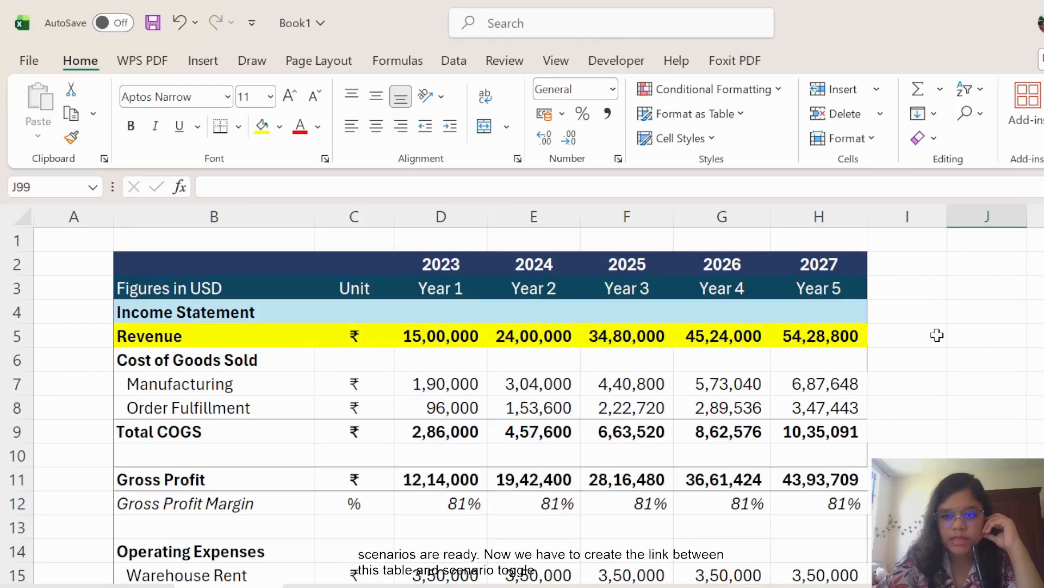
Add a right-aligned 'Scenario' label in J5.
left_click(972, 335)
type("Sce")
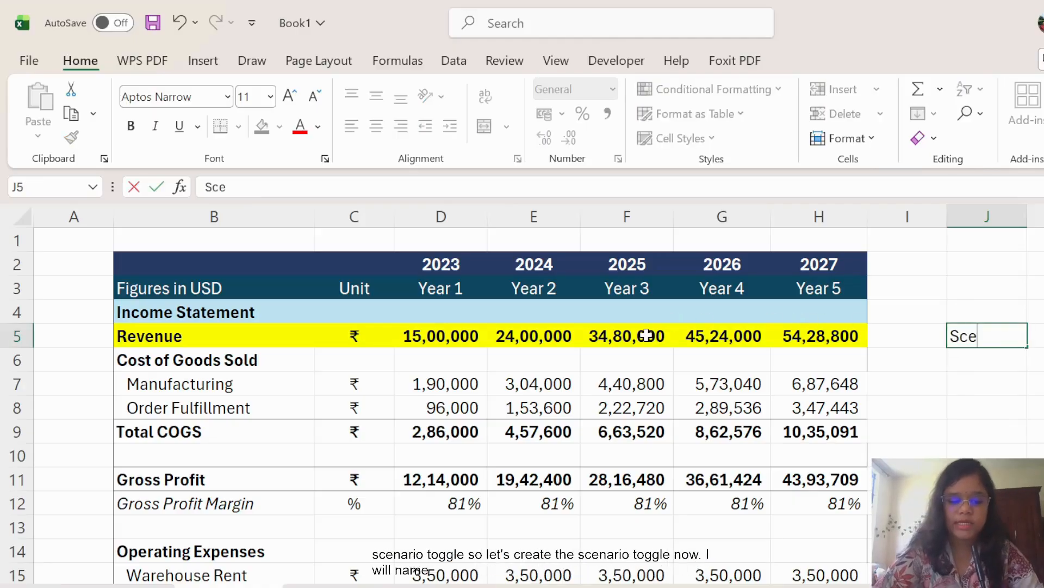
type("nario")
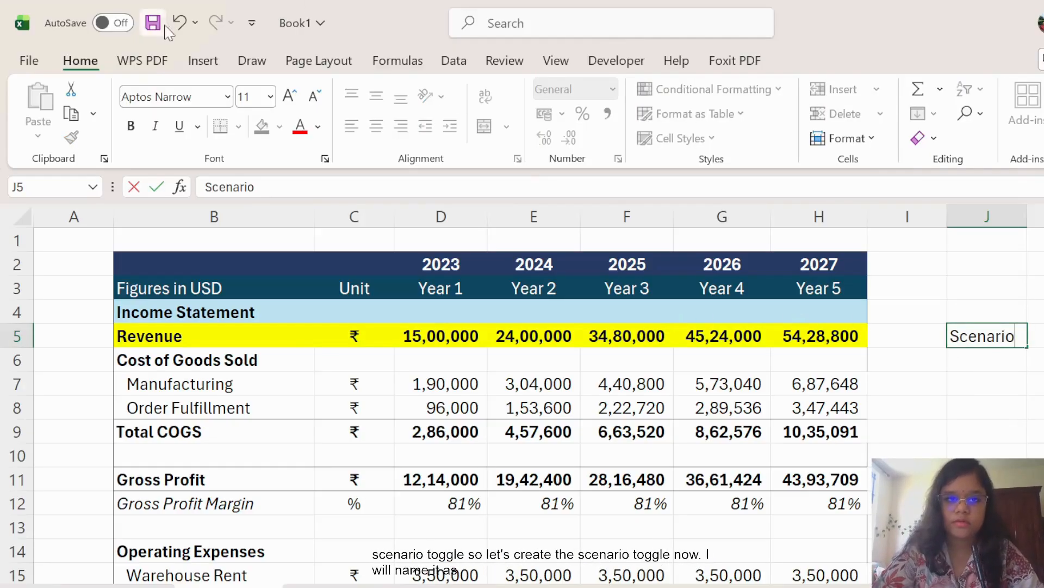
left_click(1038, 390)
left_click(1003, 342)
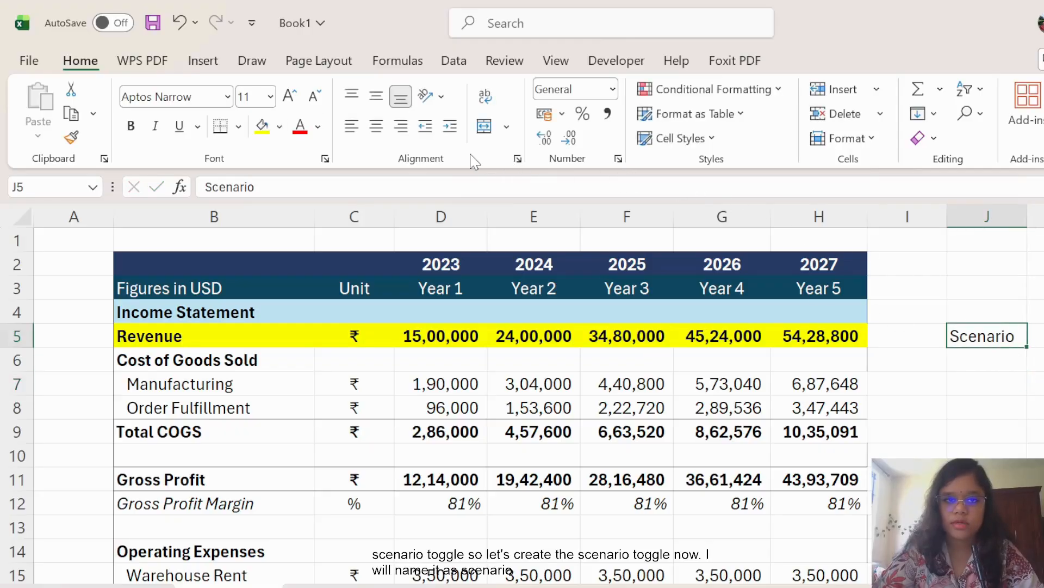
left_click(400, 131)
Begin a Data Validation list in K5 for the scenario selector.
left_click(1039, 336)
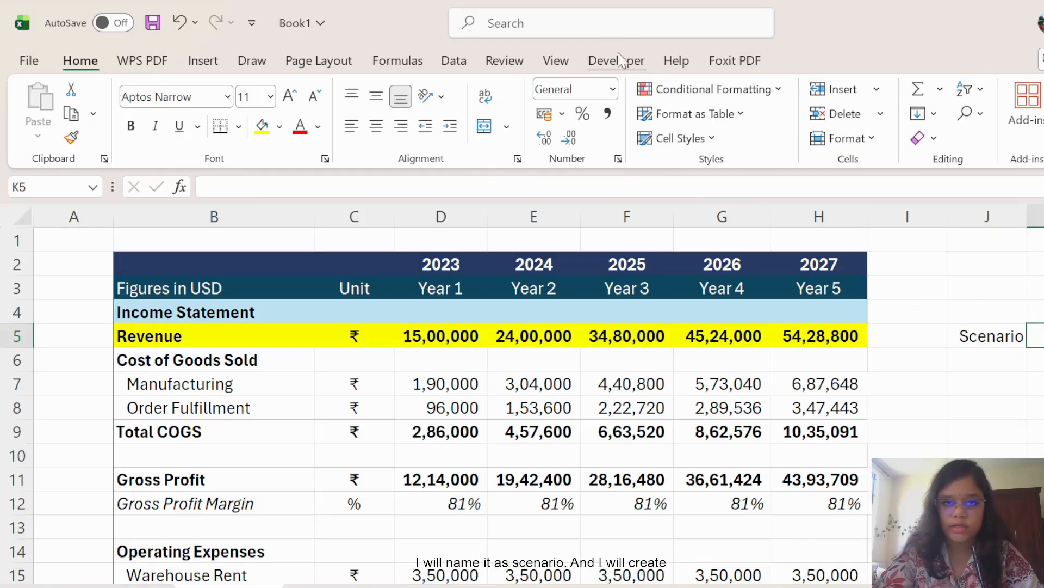
left_click(464, 63)
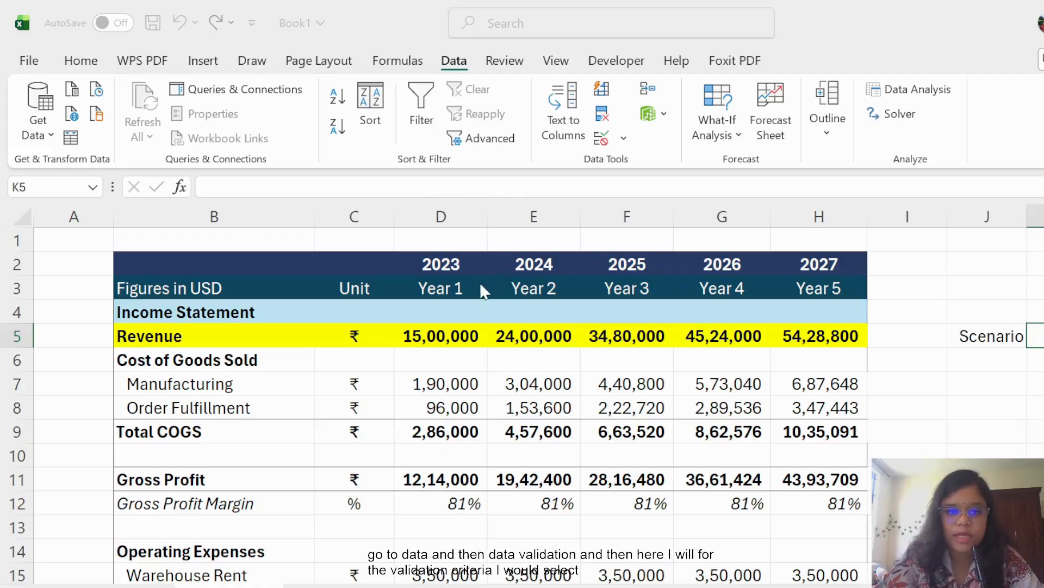
left_click(666, 306)
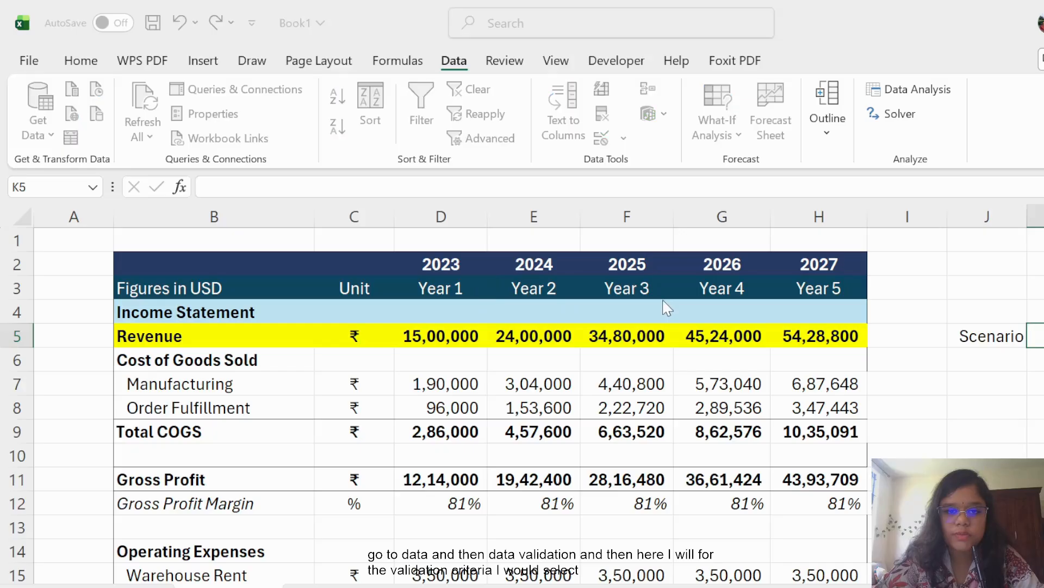
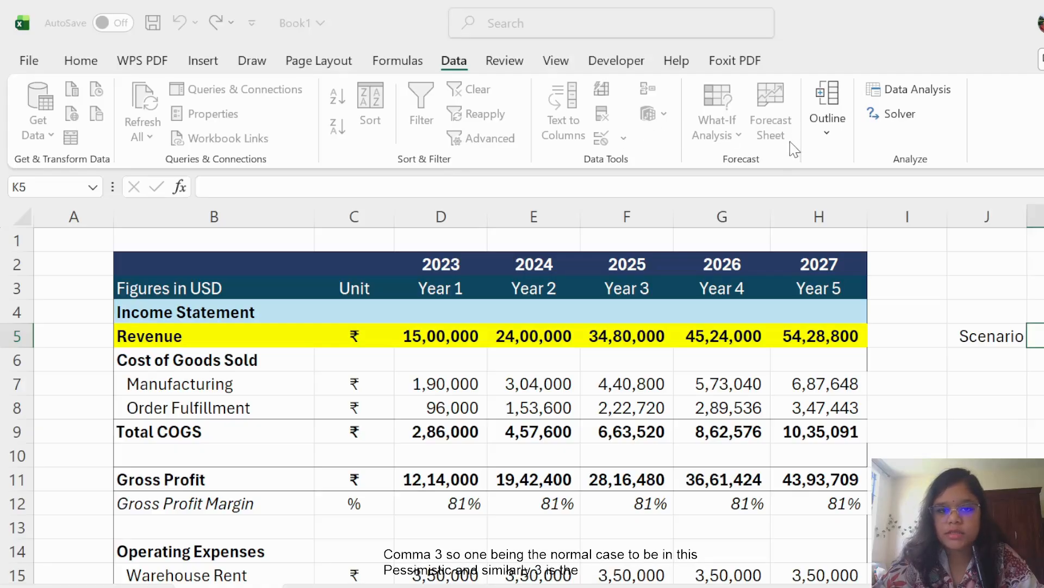
Confirm the K5 scenario list, then give K5 a yellow fill and a thick outside border.
left_click(634, 465)
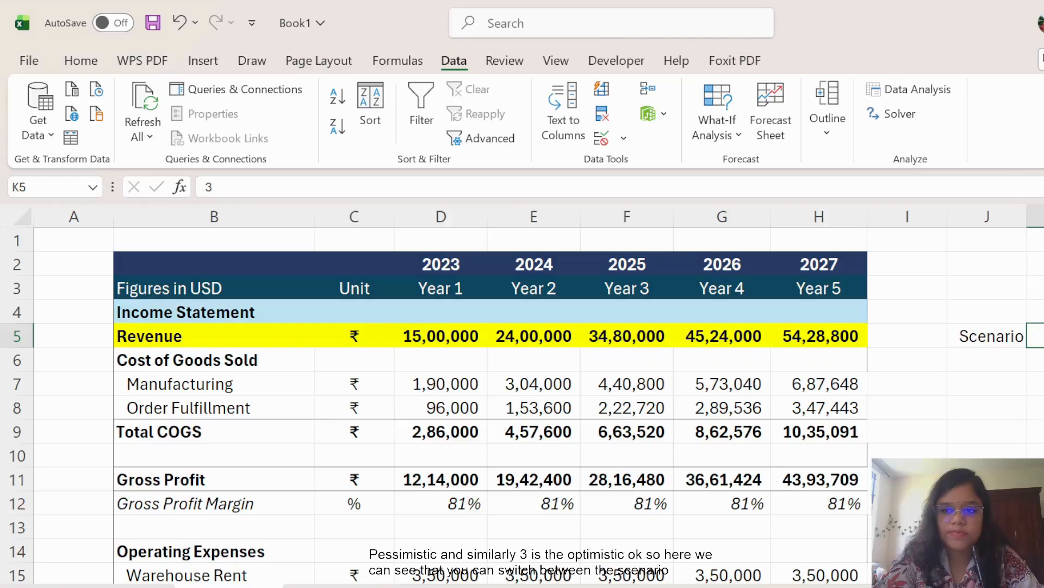
left_click(80, 60)
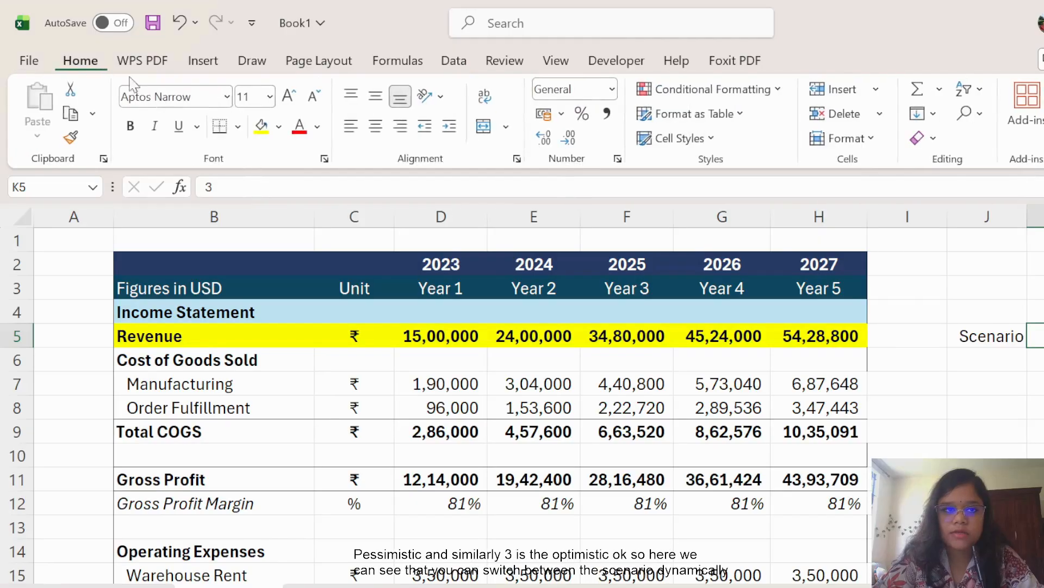
left_click(262, 125)
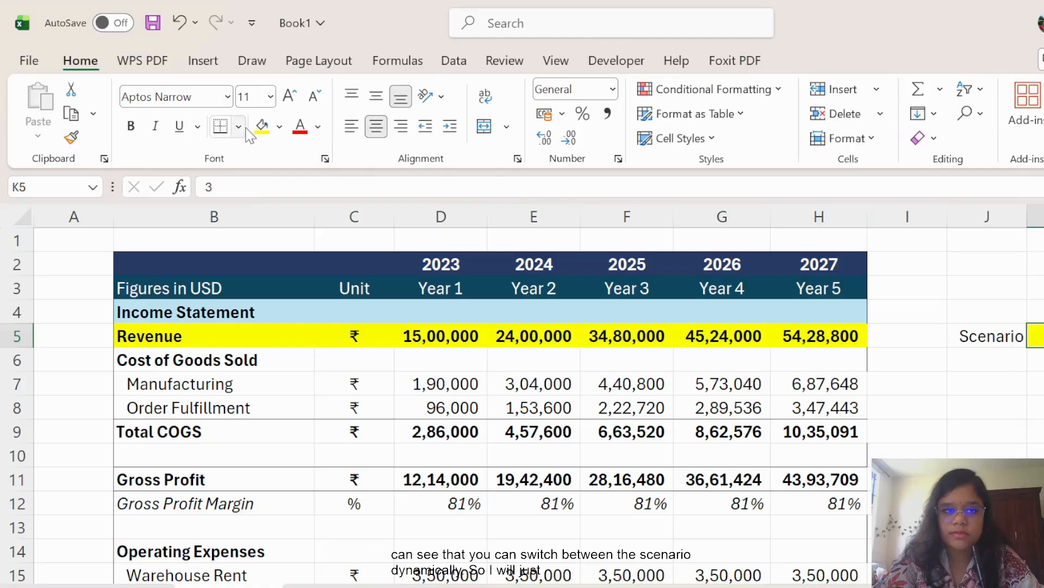
left_click(294, 386)
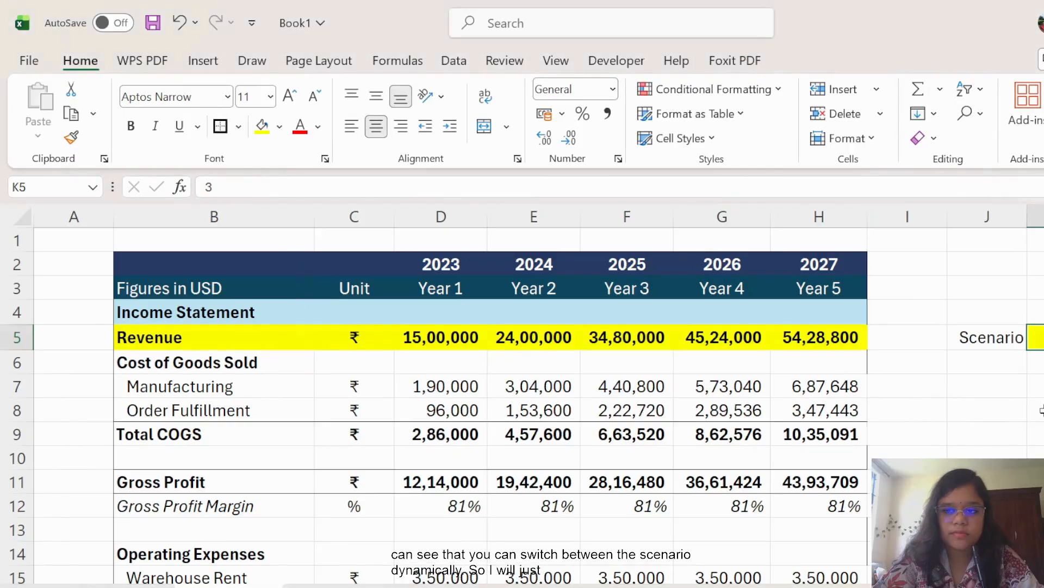
left_click(1039, 414)
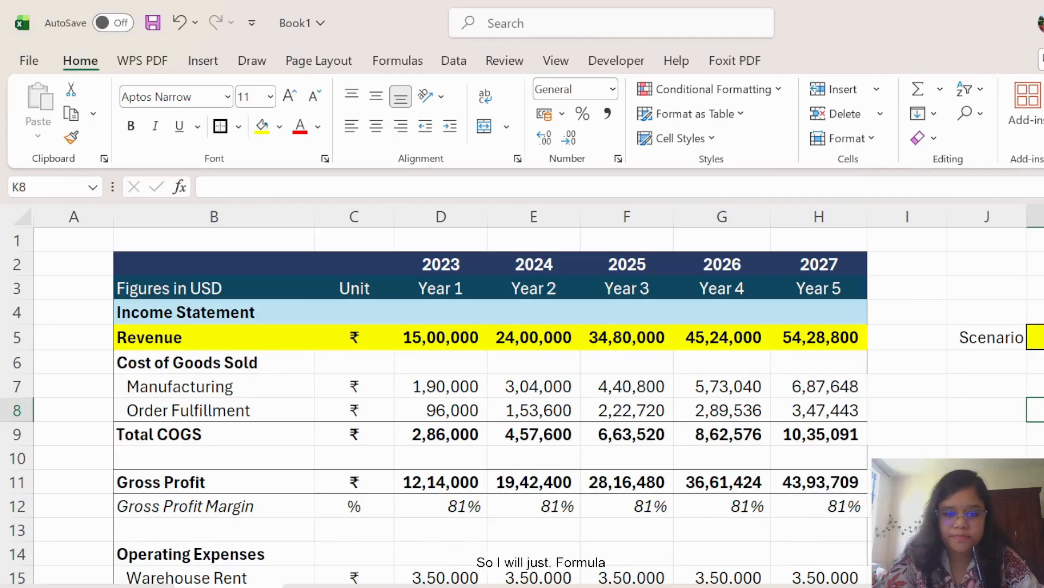
Replace D30's hard-coded 2000 with a CHOOSE formula indexed on the absolute $K$5.
scroll(490, 405, "down", 4)
scroll(607, 348, "down", 4)
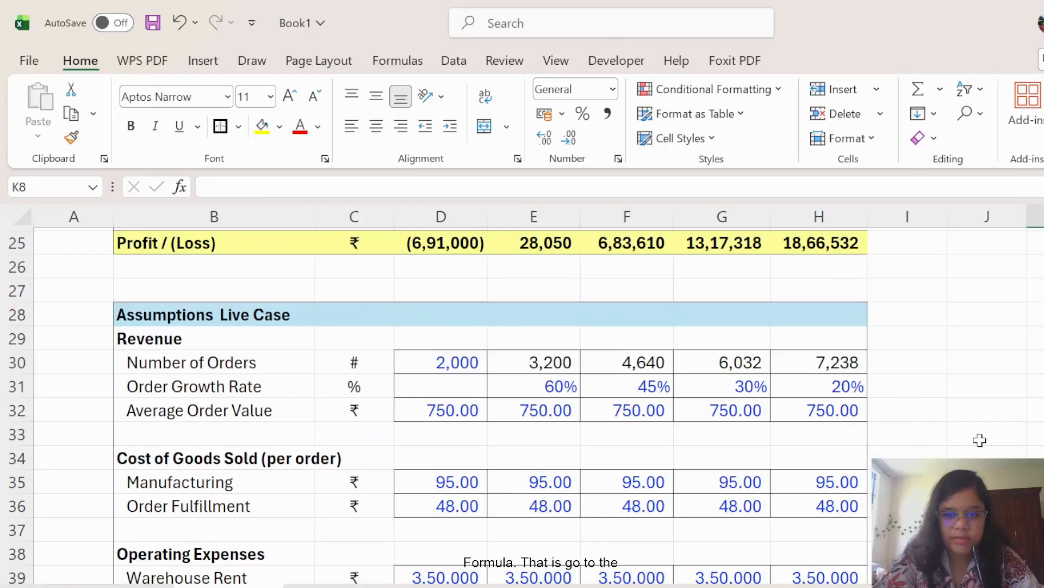
scroll(816, 409, "down", 1)
scroll(1011, 419, "up", 1)
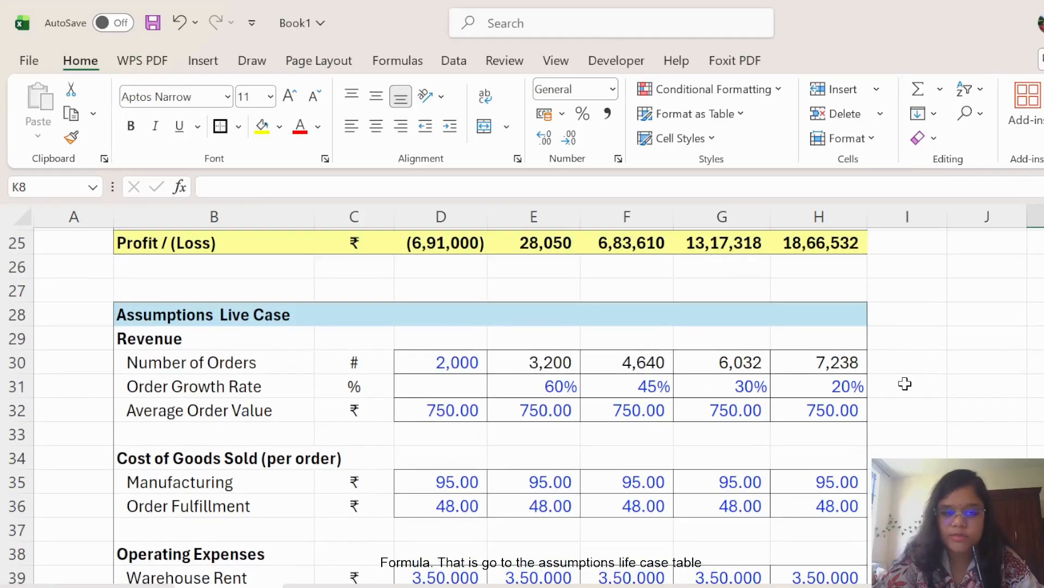
left_click(443, 363)
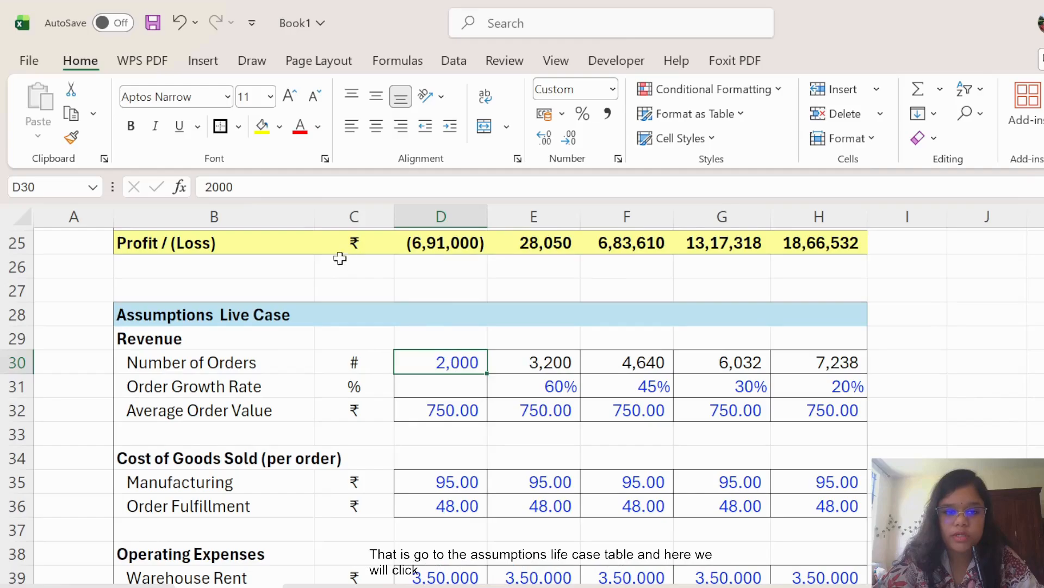
left_click(265, 184)
key("BackSpace")
key("BackSpace")
key("BackSpace")
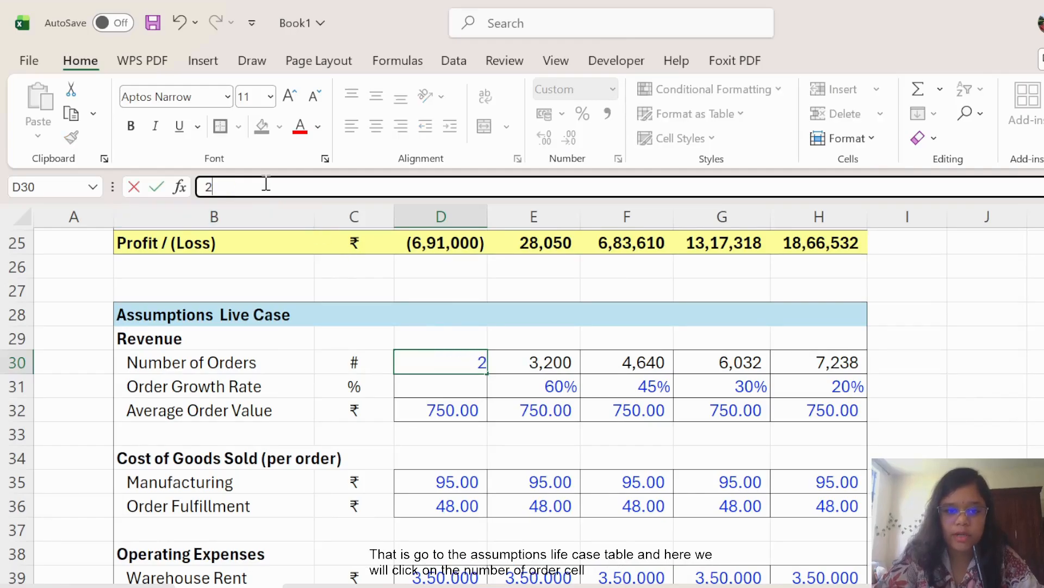
key("BackSpace")
type("=")
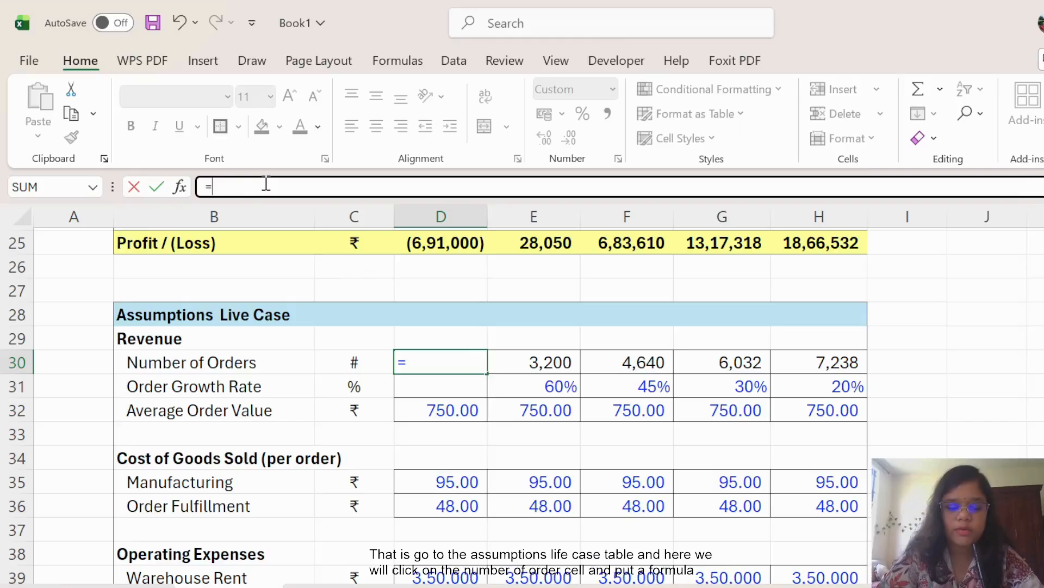
type("CH")
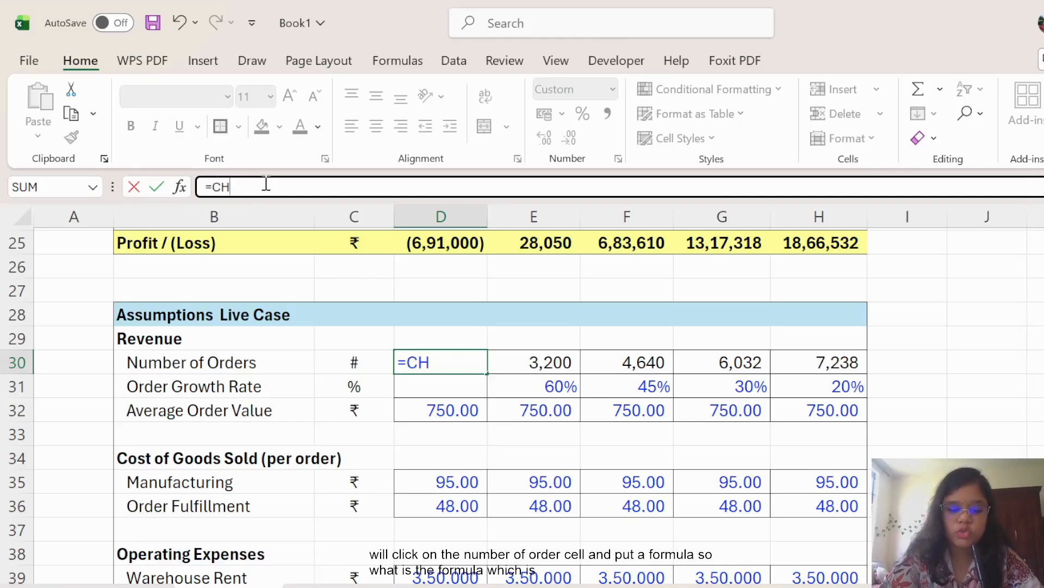
type("OOSE(")
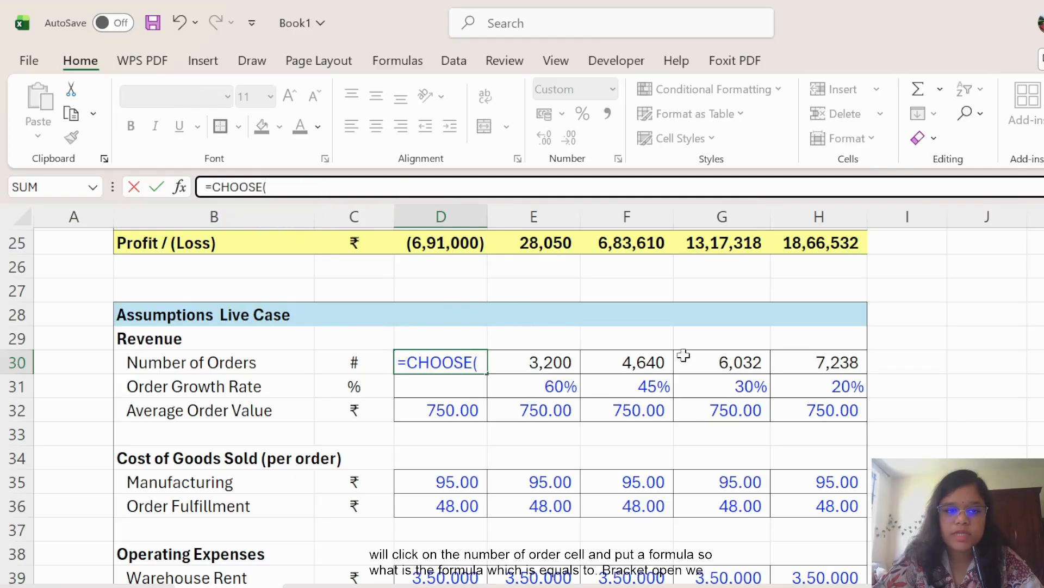
scroll(683, 355, "up", 8)
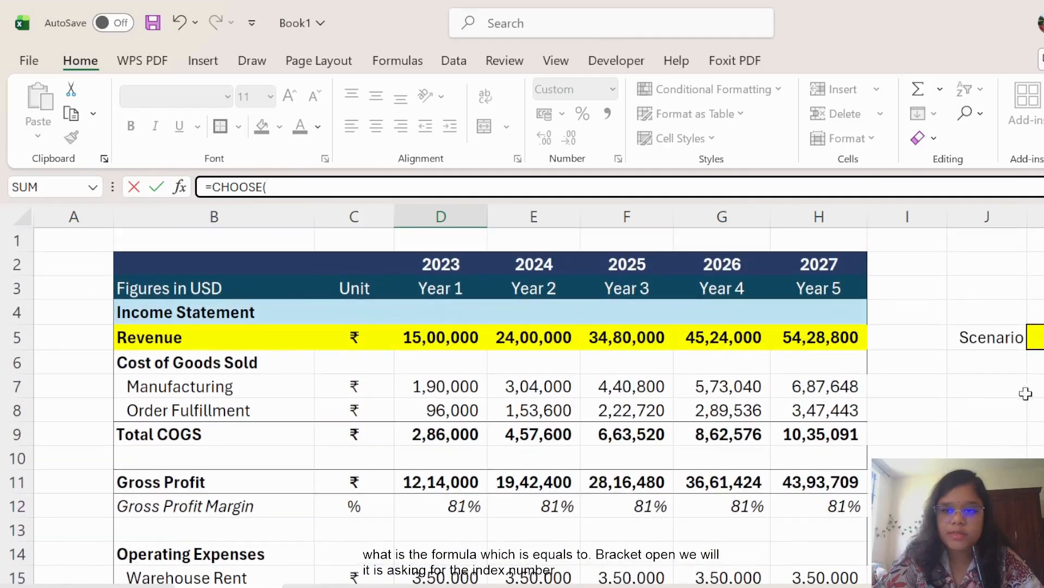
left_click(1036, 337)
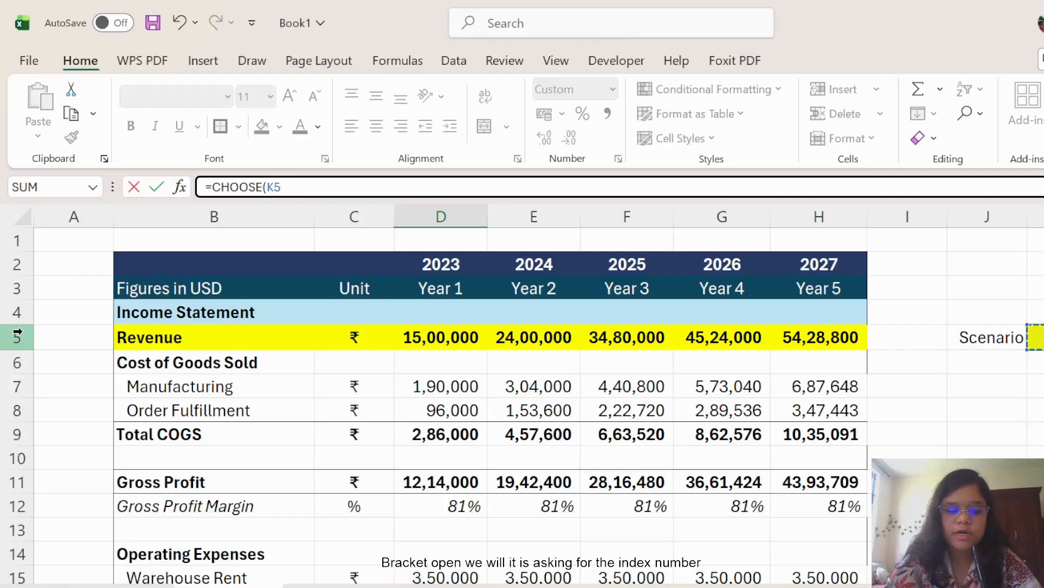
key("F4")
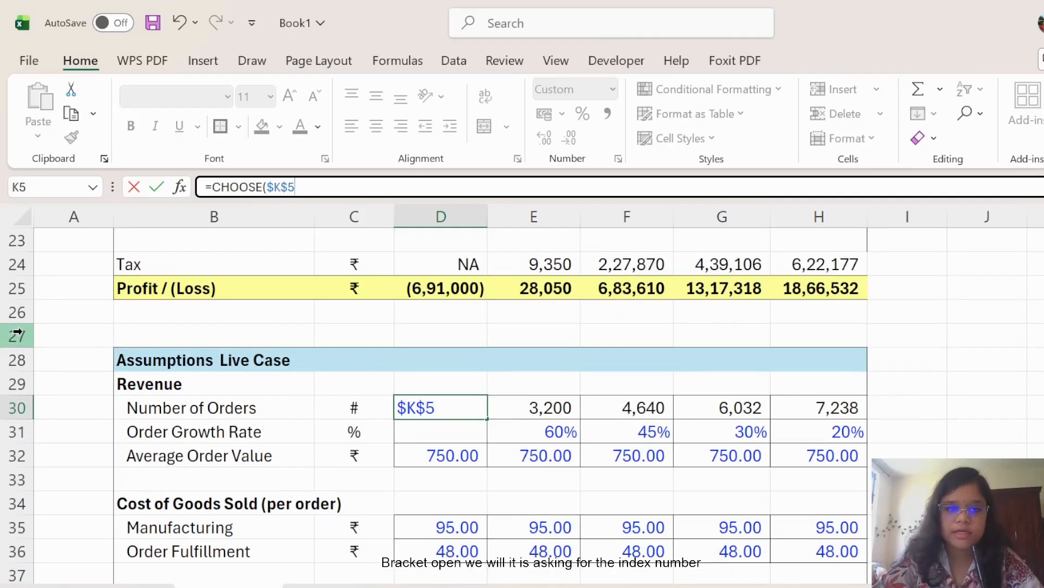
type(",")
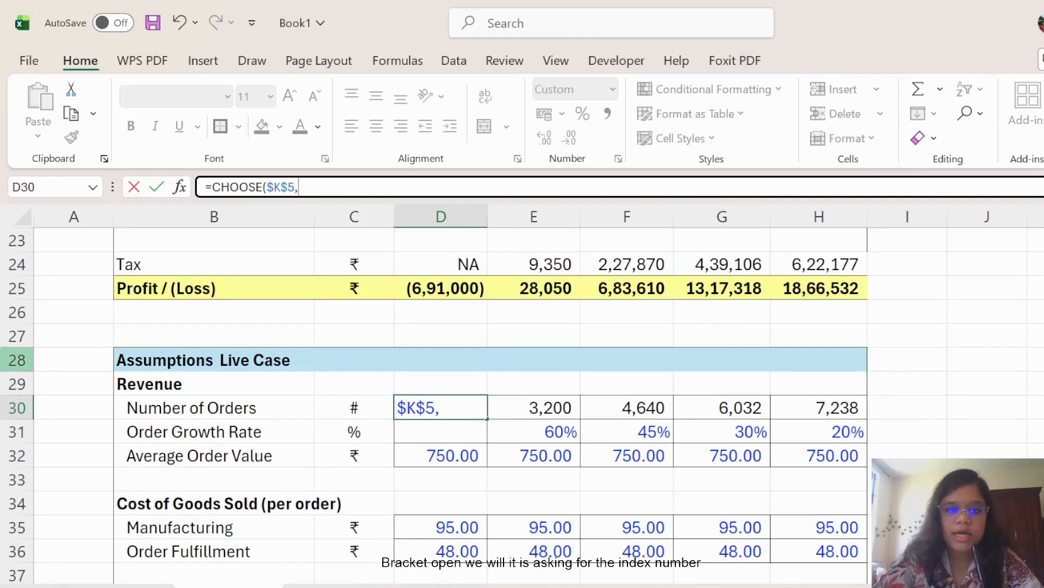
Add D49, D68 and D87 as the CHOOSE options, finish the formula and verify D30.
scroll(452, 397, "down", 1)
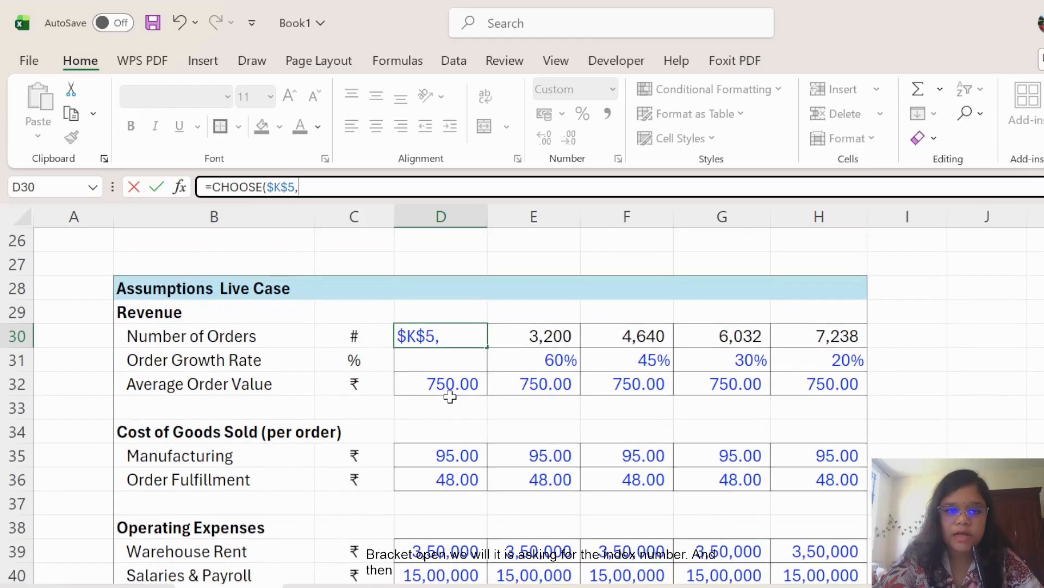
scroll(591, 483, "down", 5)
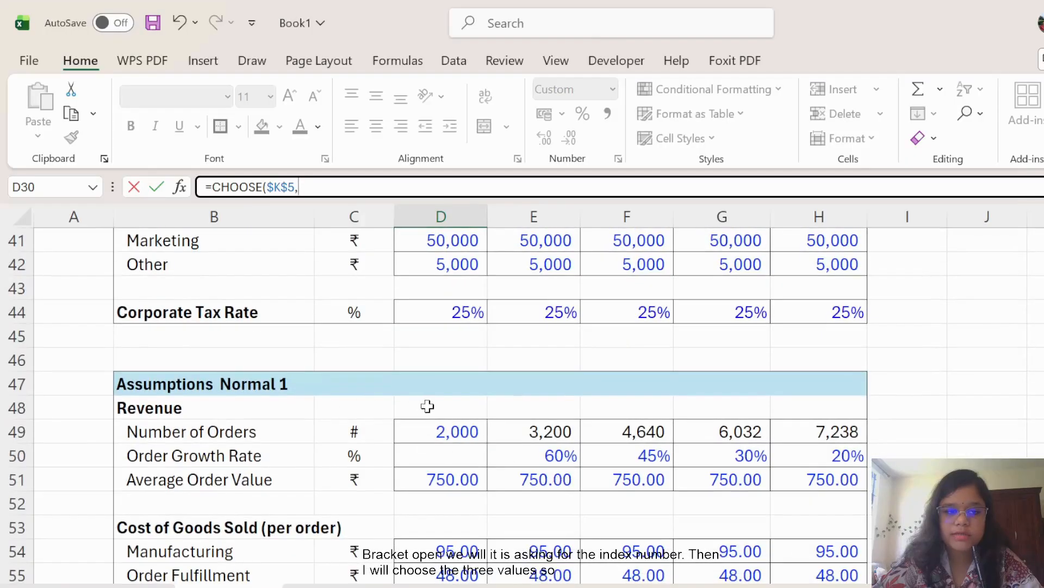
left_click(457, 431)
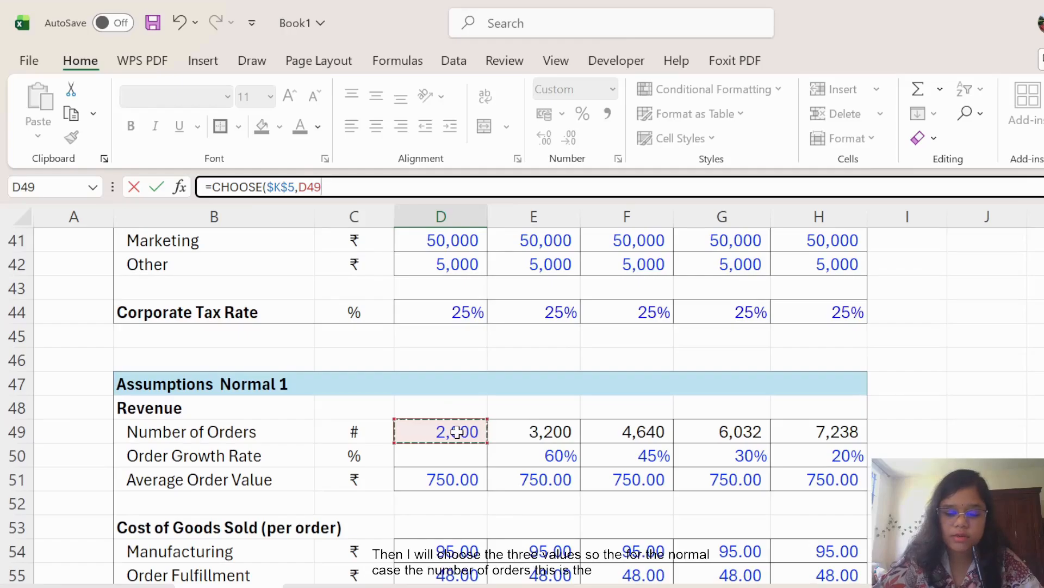
type(",")
scroll(457, 431, "down", 7)
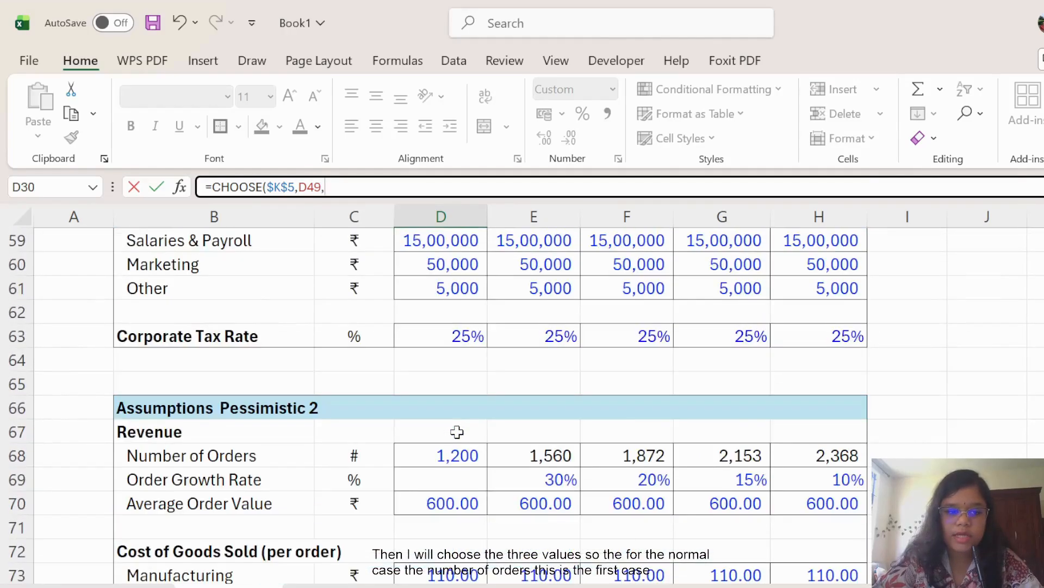
left_click(446, 389)
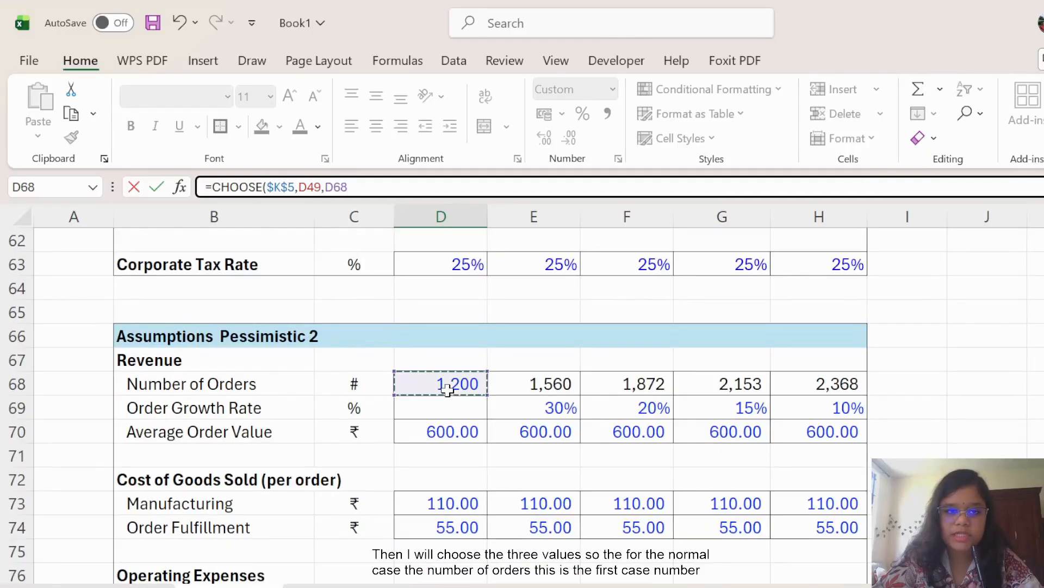
type(",")
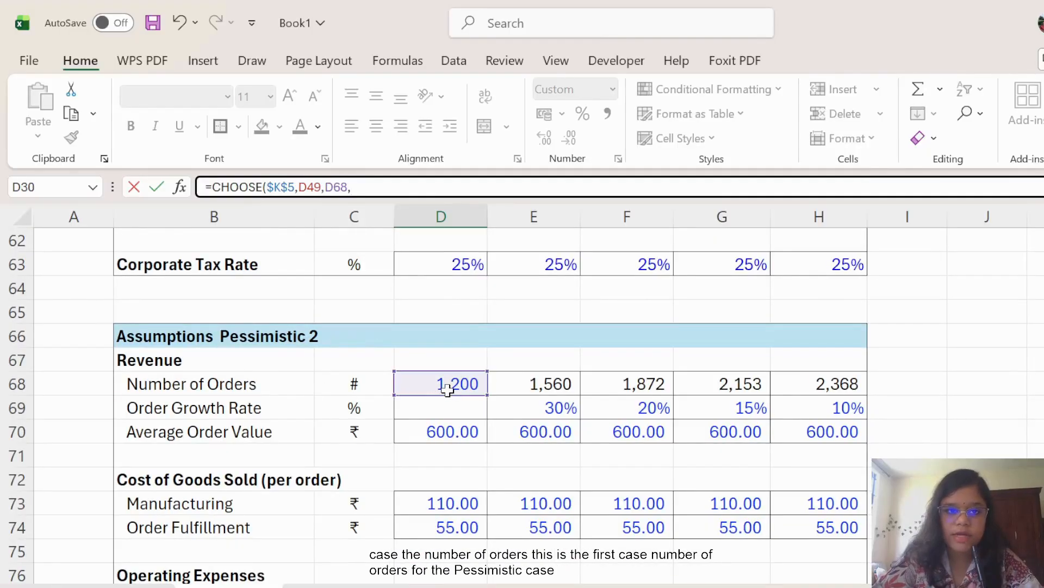
scroll(449, 390, "down", 6)
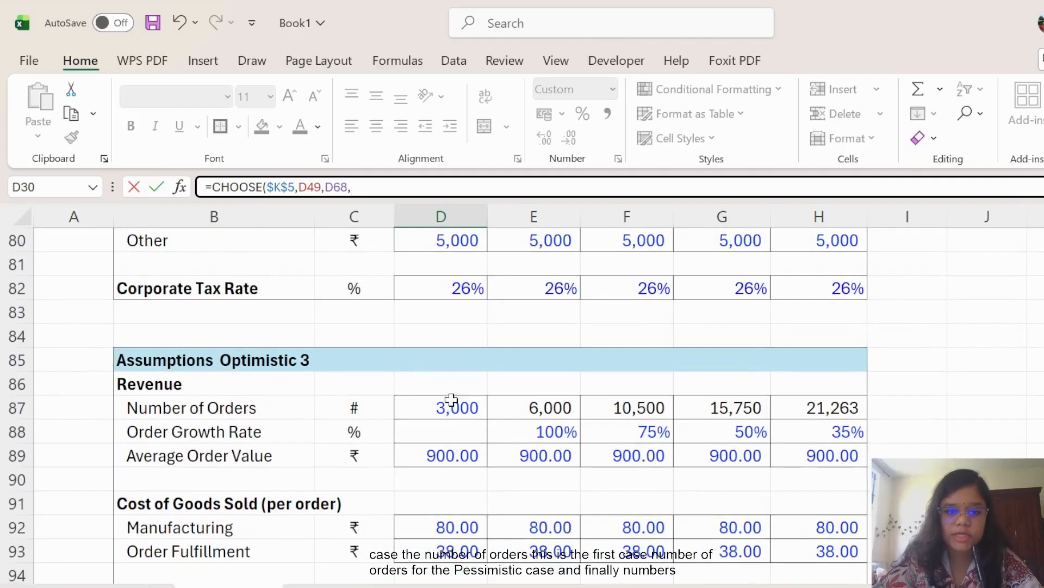
left_click(450, 405)
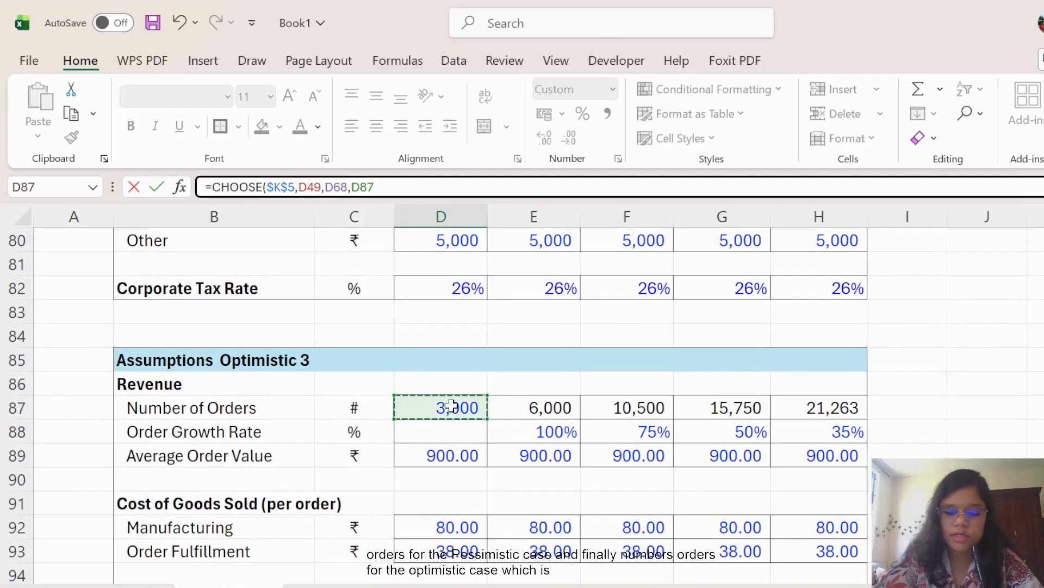
type(")")
key("Return")
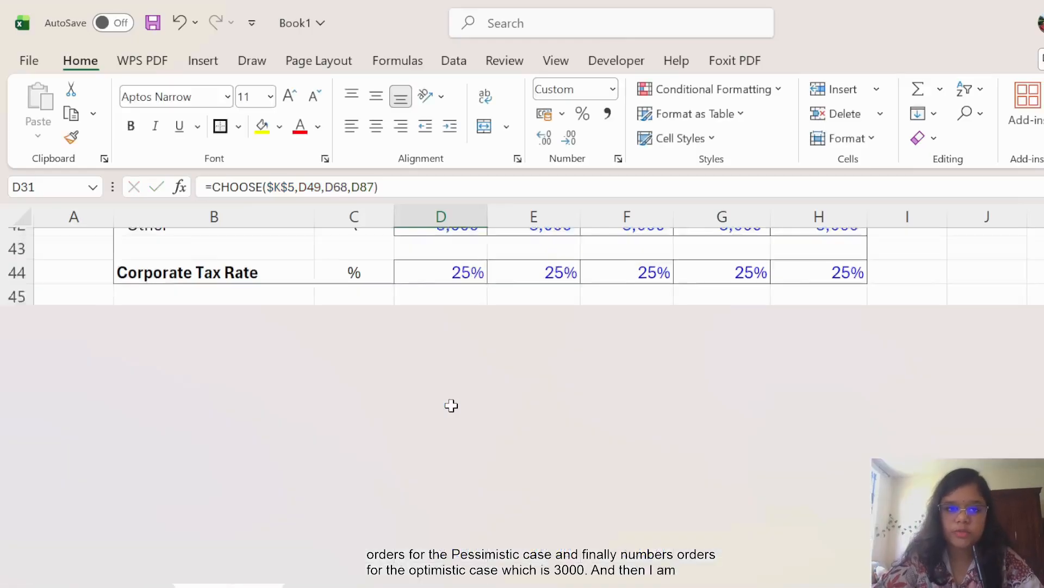
scroll(533, 405, "up", 3)
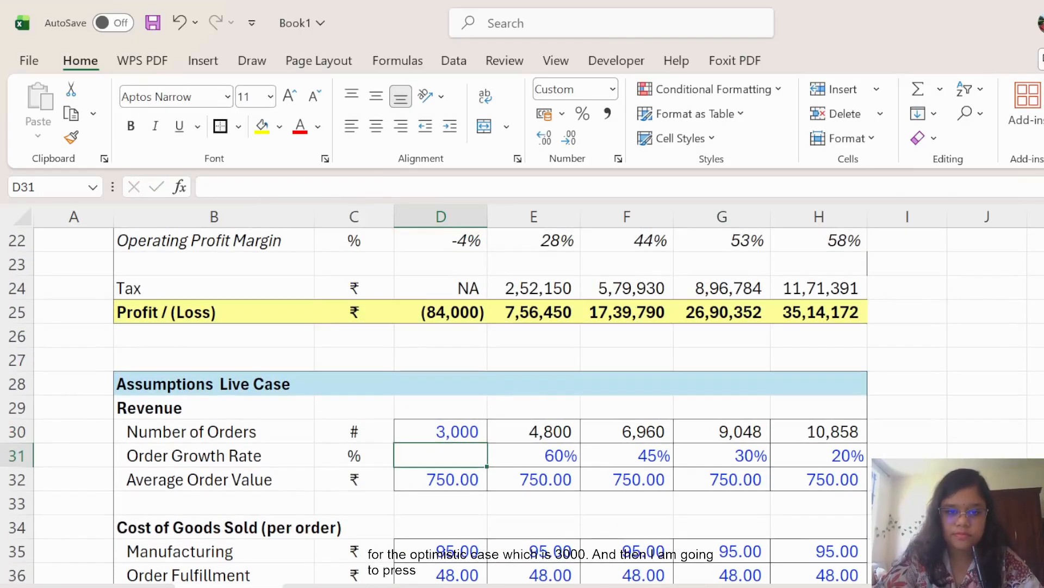
left_click(472, 429)
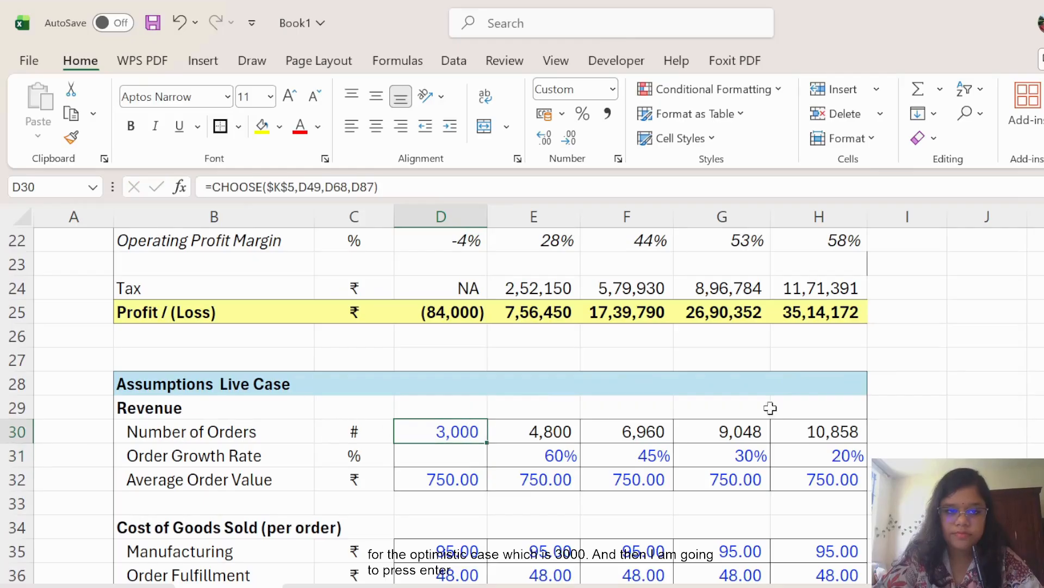
scroll(490, 405, "up", 7)
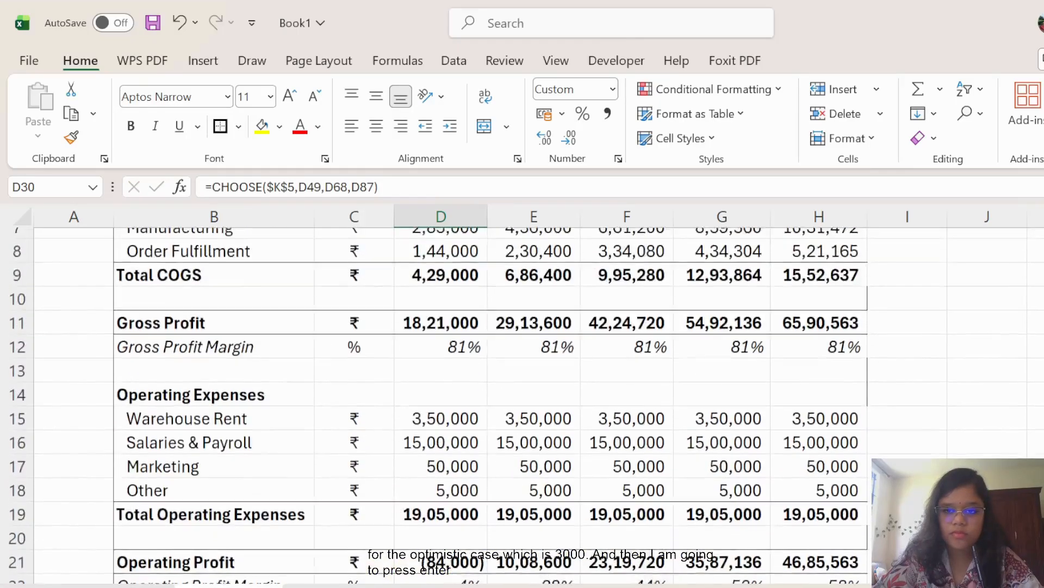
Switch the K5 scenario to 1 and review the recalculated income statement.
left_click(1037, 337)
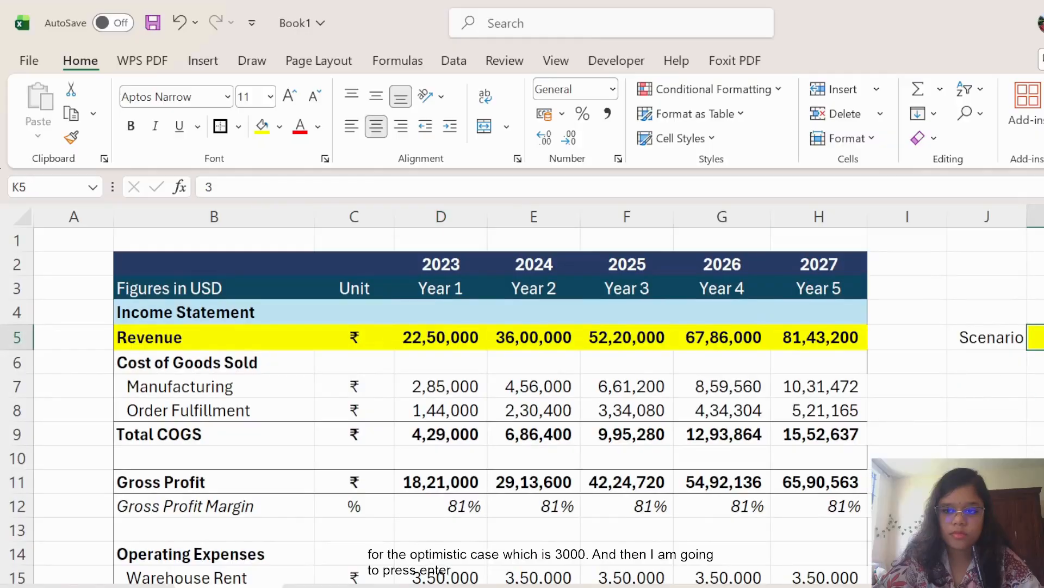
scroll(1037, 337, "down", 5)
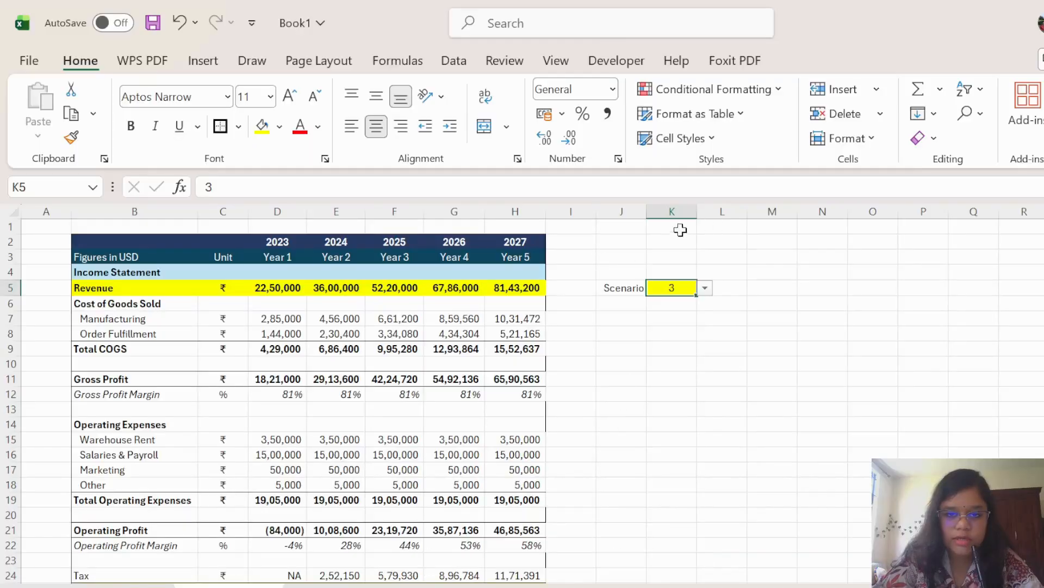
left_click(691, 310)
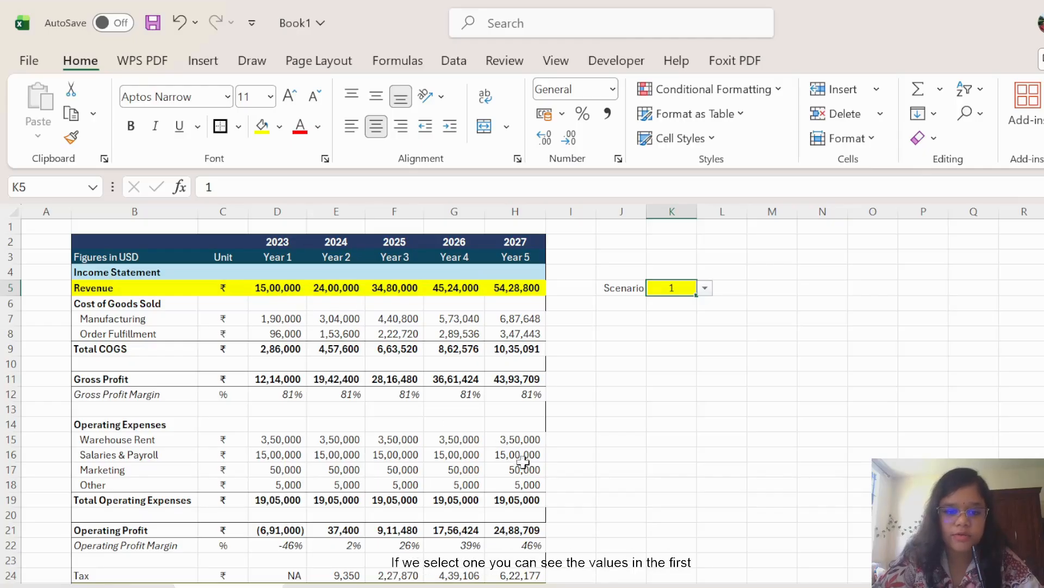
scroll(304, 437, "down", 1)
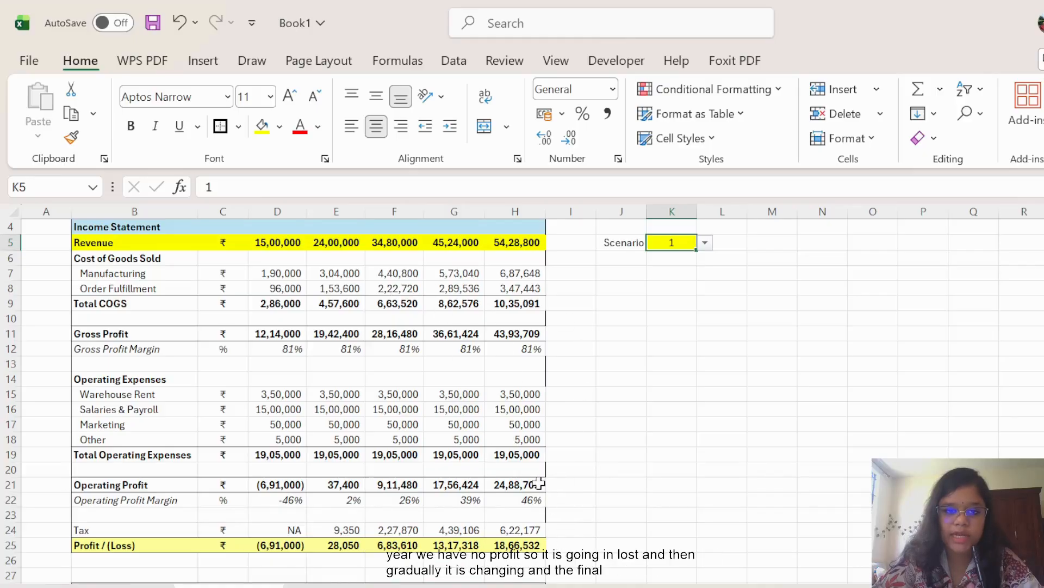
scroll(531, 388, "up", 1)
scroll(569, 459, "down", 2)
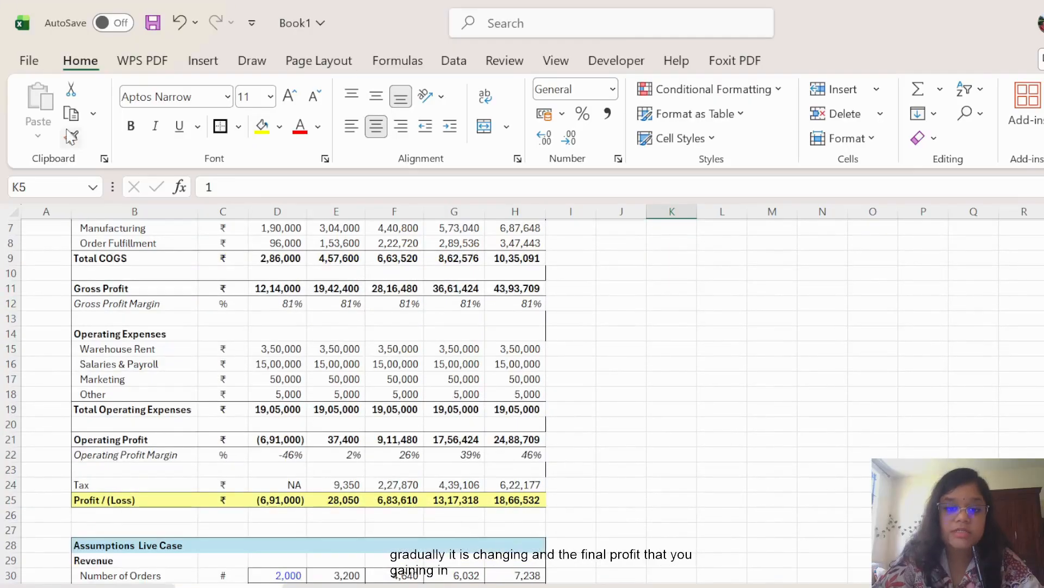
scroll(523, 383, "up", 1)
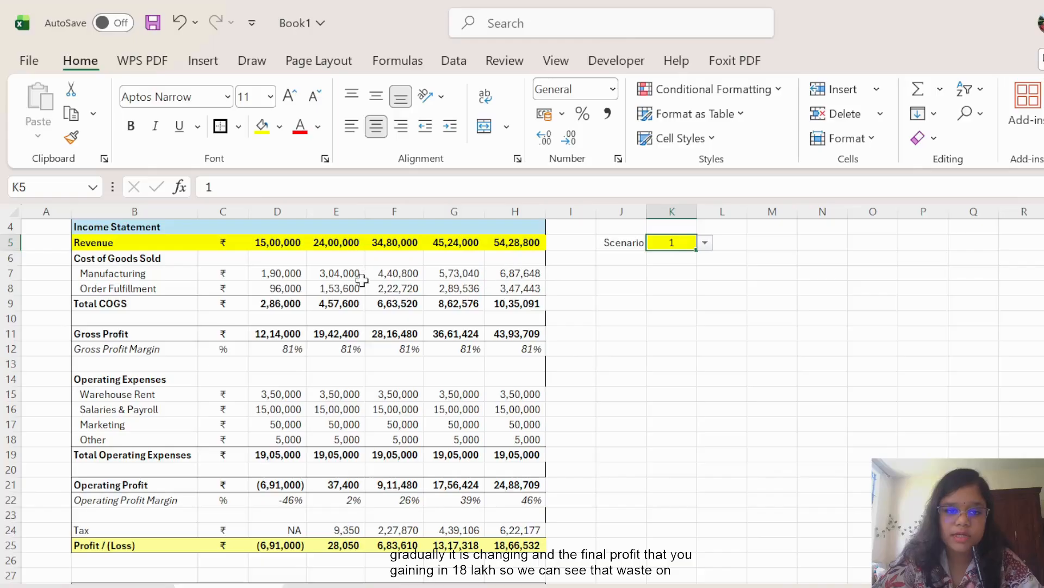
scroll(362, 279, "up", 1)
scroll(518, 298, "down", 1)
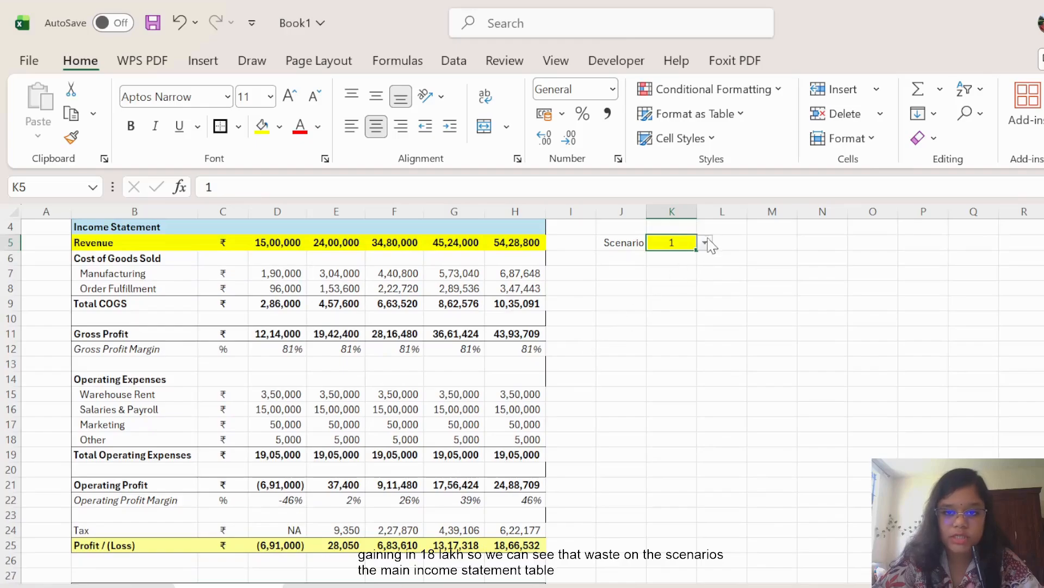
Switch to scenario 2, auto-fit column D to show the losses, then switch to scenario 3.
left_click(675, 274)
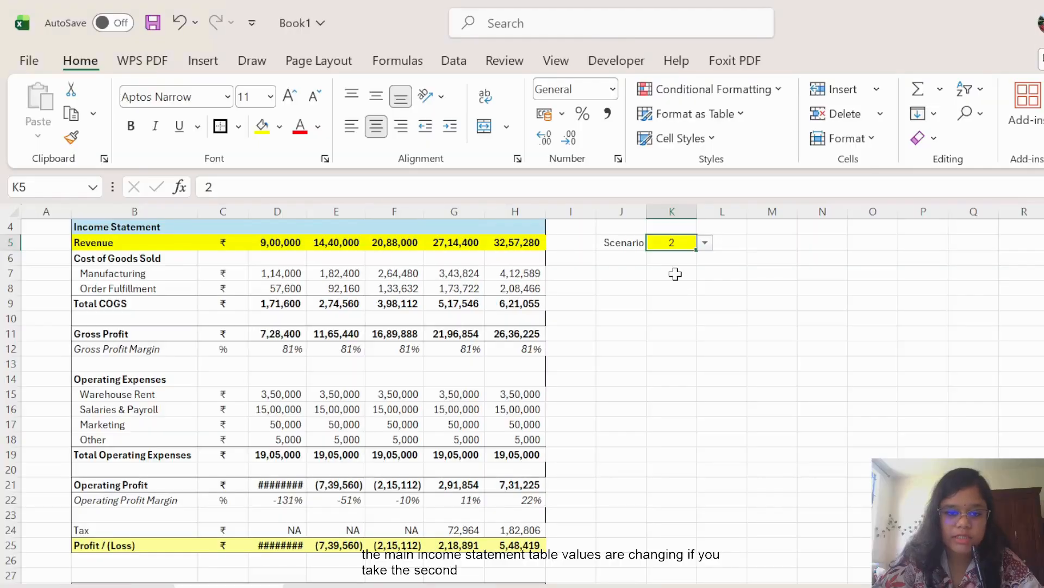
double_click(307, 213)
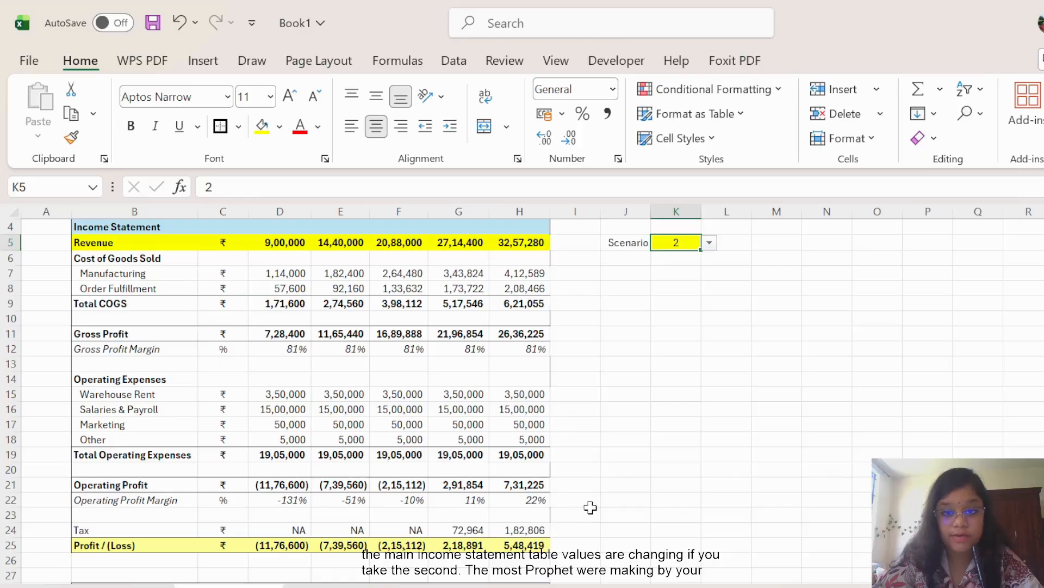
left_click(678, 298)
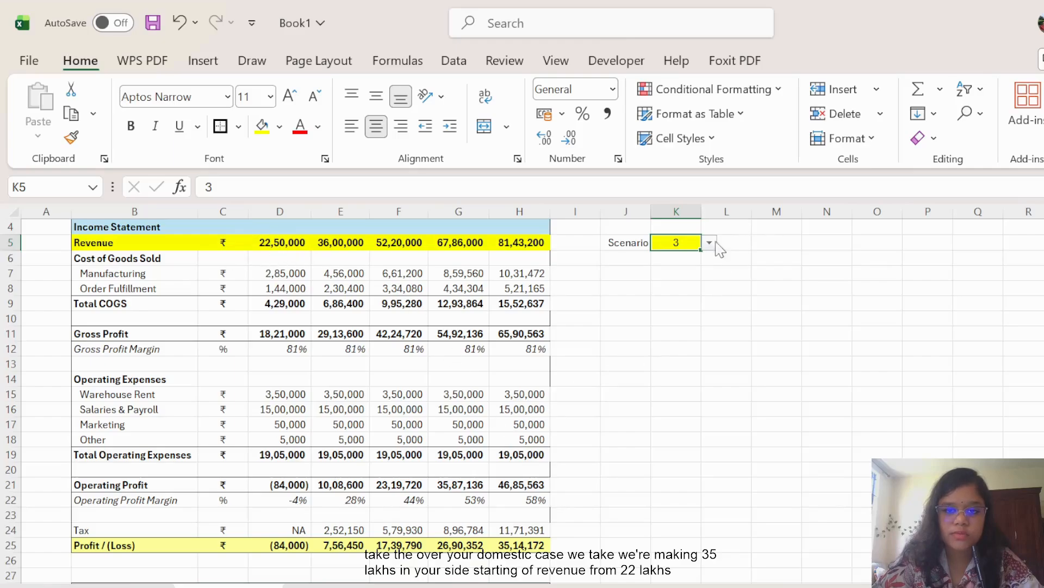
scroll(592, 430, "down", 4)
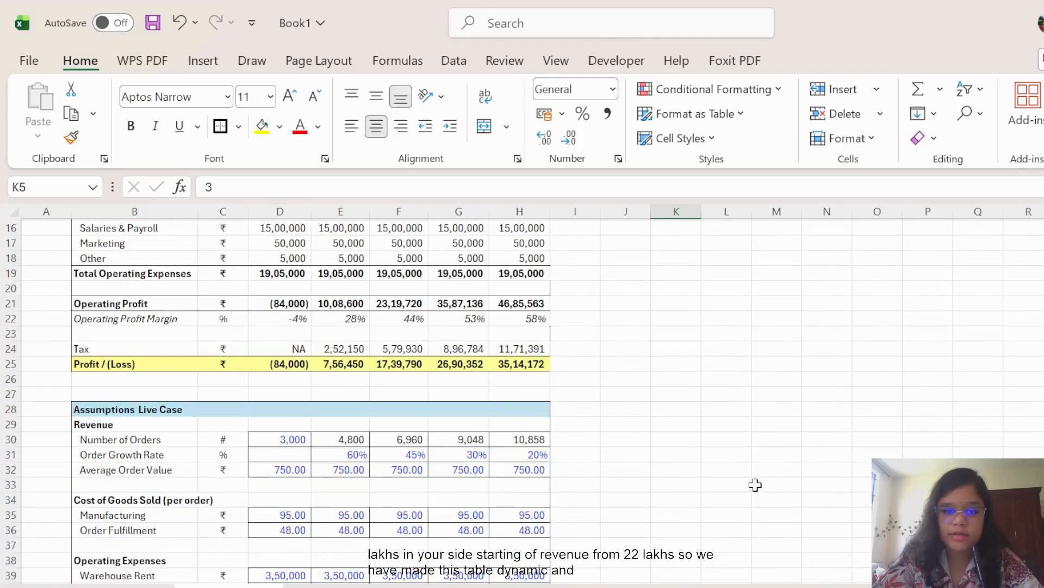
scroll(755, 485, "down", 1)
scroll(641, 474, "up", 6)
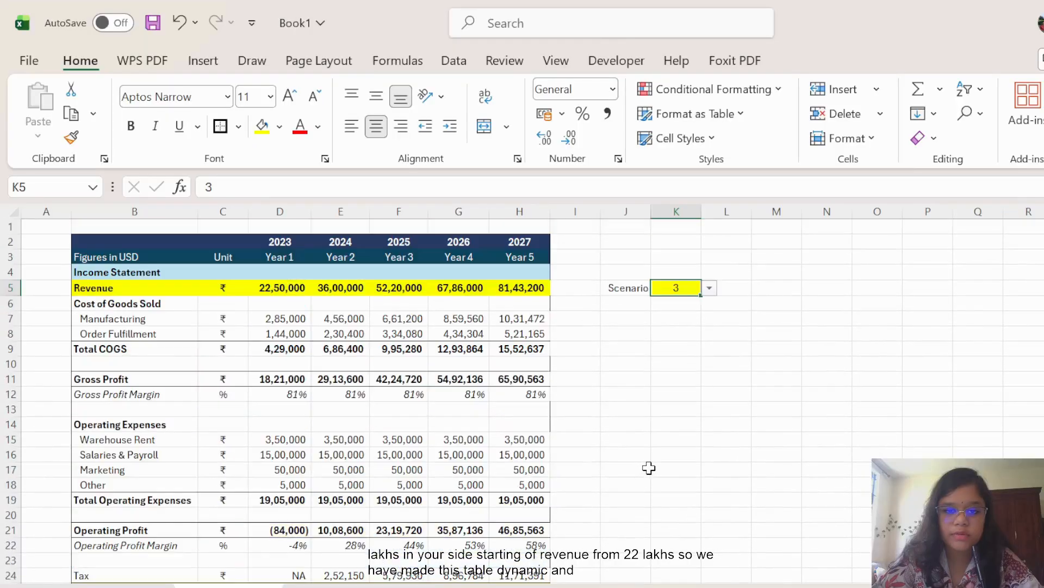
left_click(709, 289)
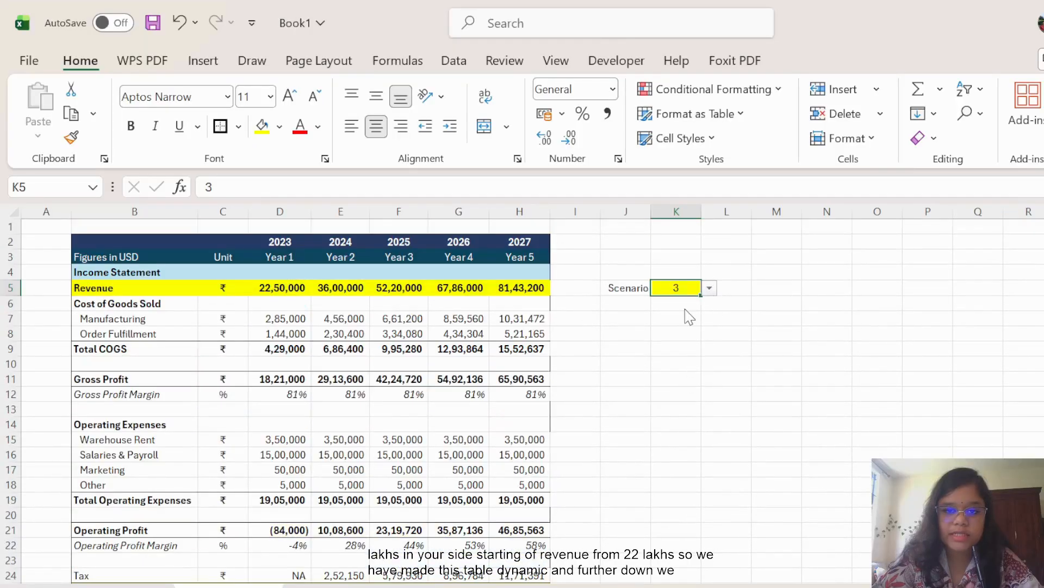
Set the scenario back to 1 and scroll through the recalculated figures.
left_click(684, 302)
scroll(641, 422, "down", 1)
scroll(641, 422, "down", 2)
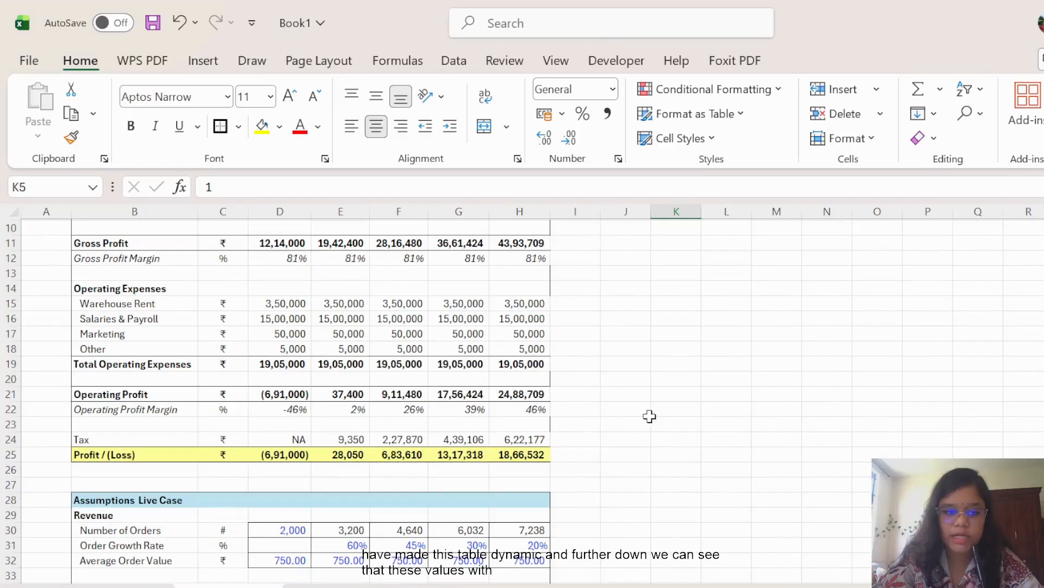
scroll(651, 415, "down", 1)
scroll(653, 415, "up", 5)
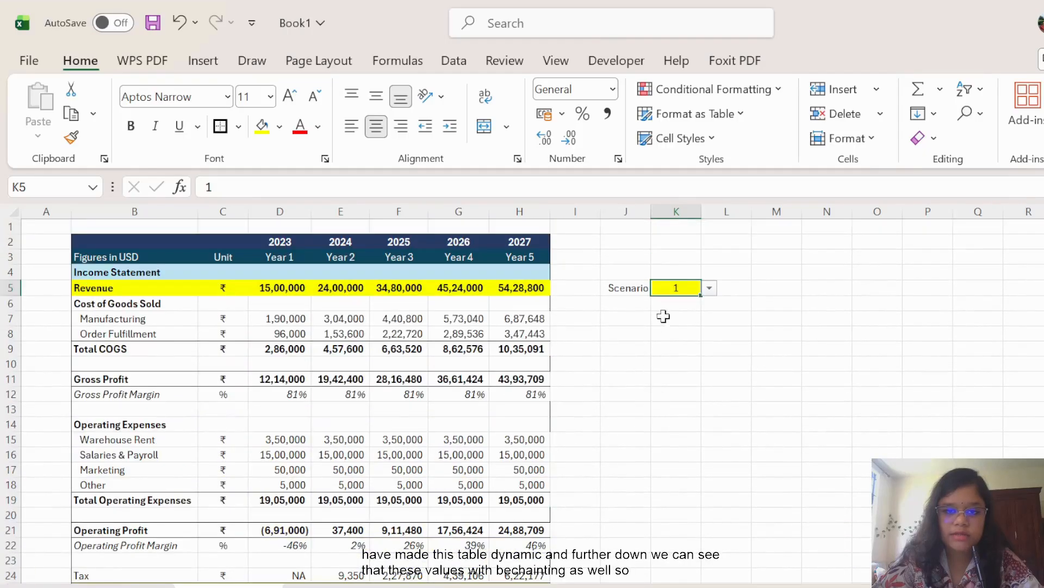
scroll(662, 397, "down", 7)
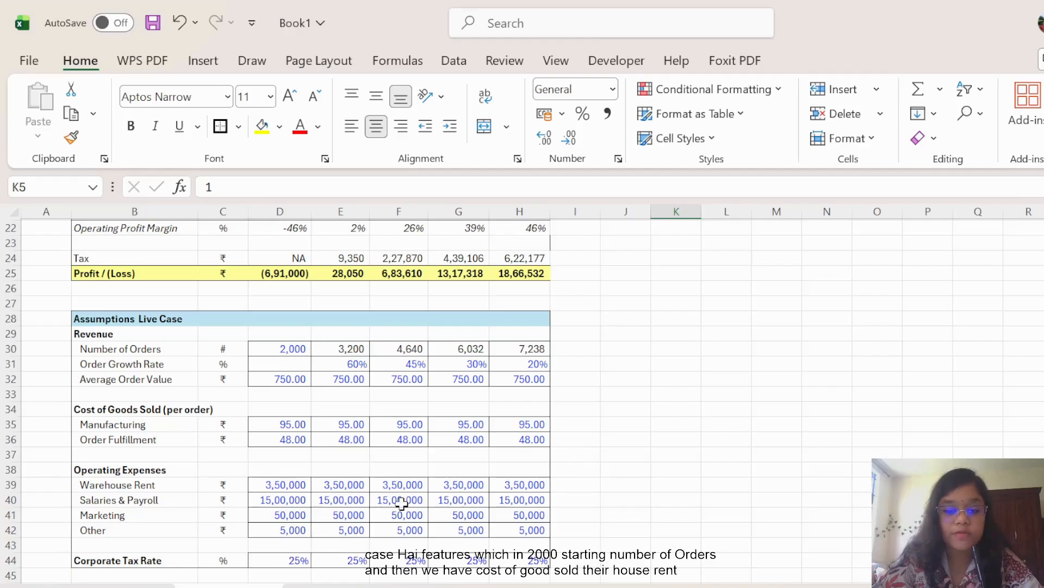
scroll(605, 386, "up", 7)
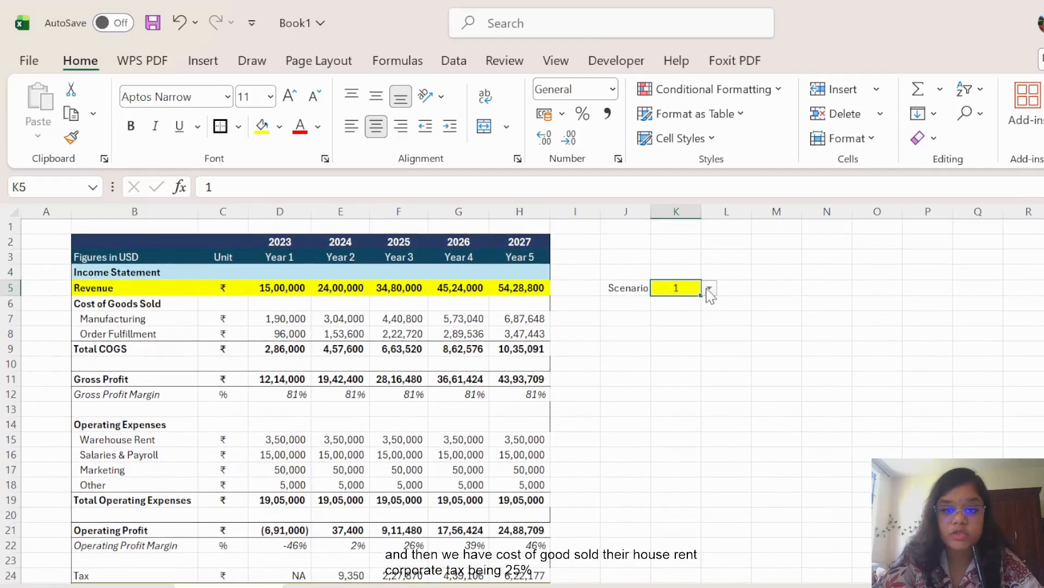
Switch to scenario 2, then 3, and check orders growing from 3,000 to 10,858.
left_click(689, 329)
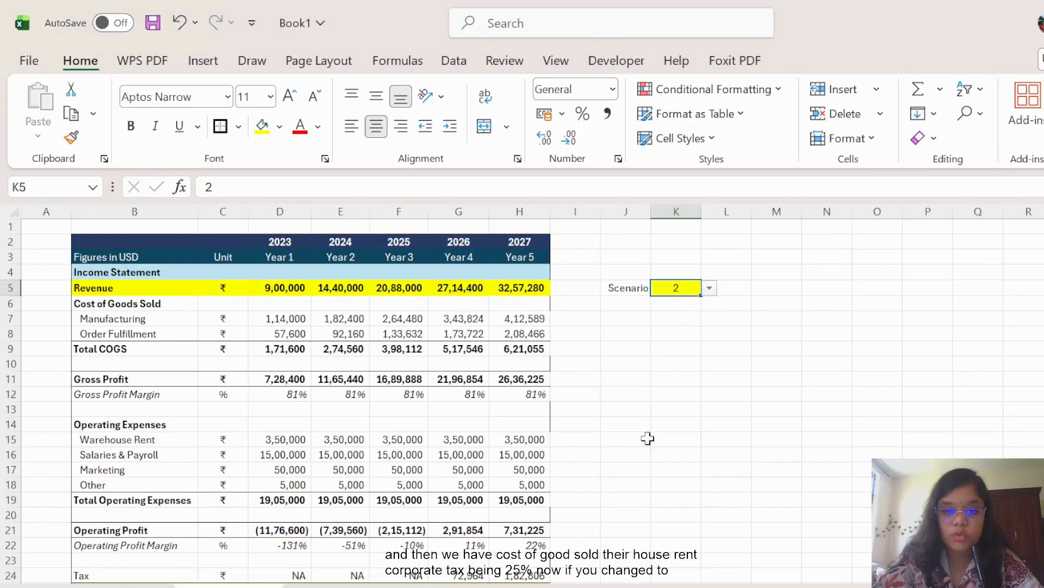
scroll(620, 511, "down", 6)
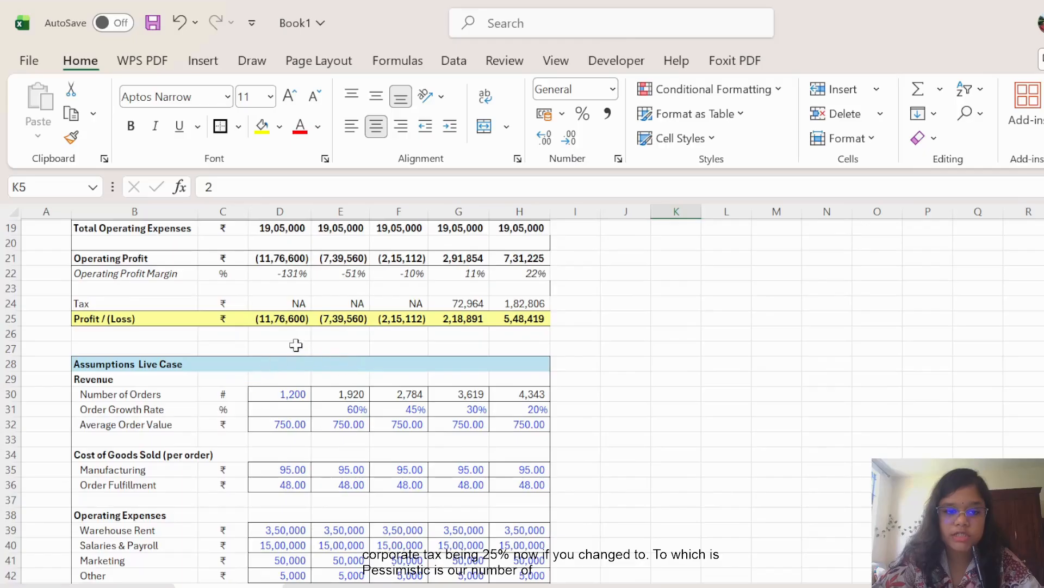
scroll(411, 363, "down", 1)
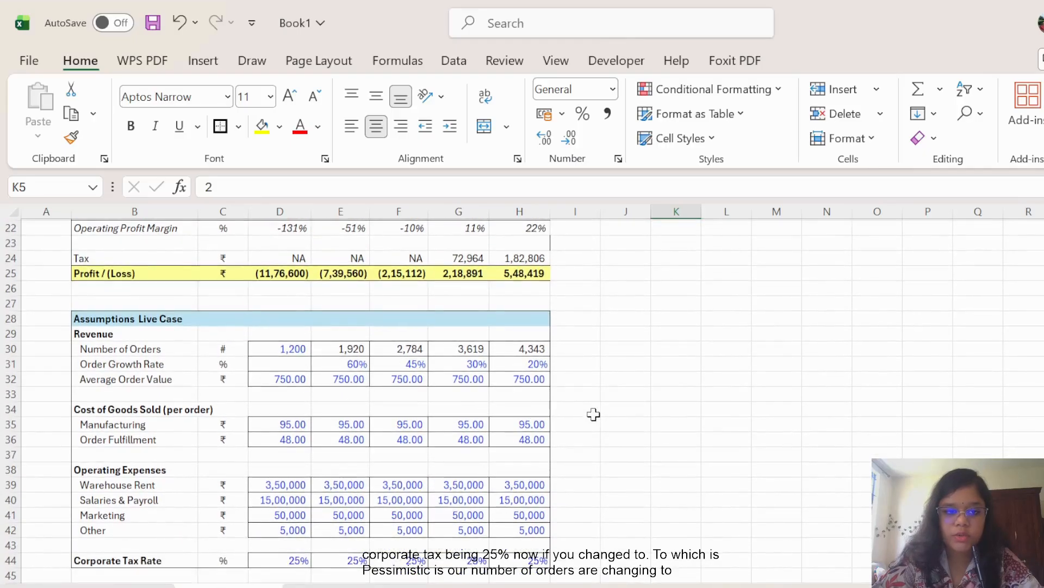
scroll(593, 414, "up", 7)
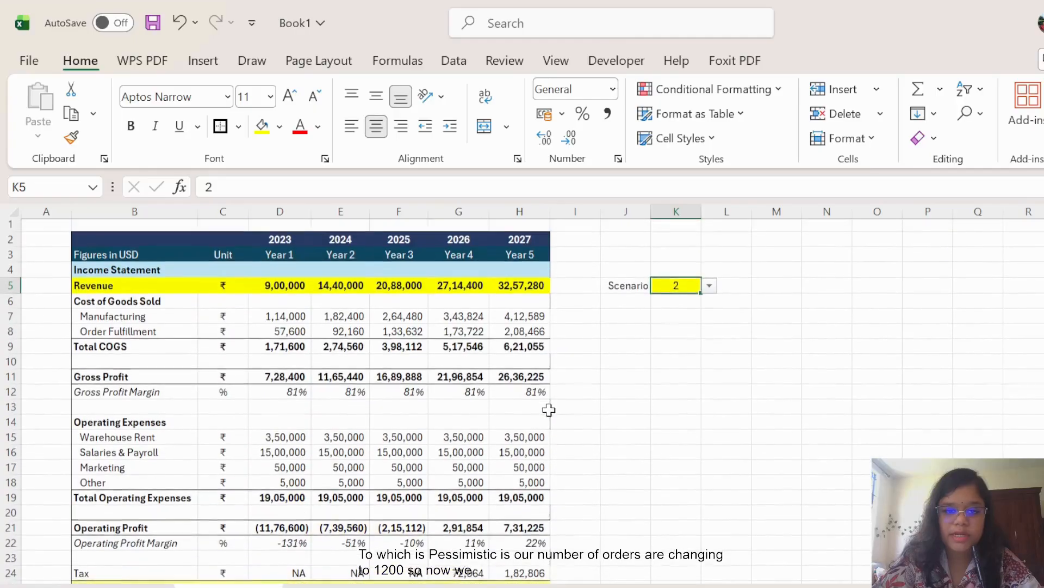
left_click(679, 337)
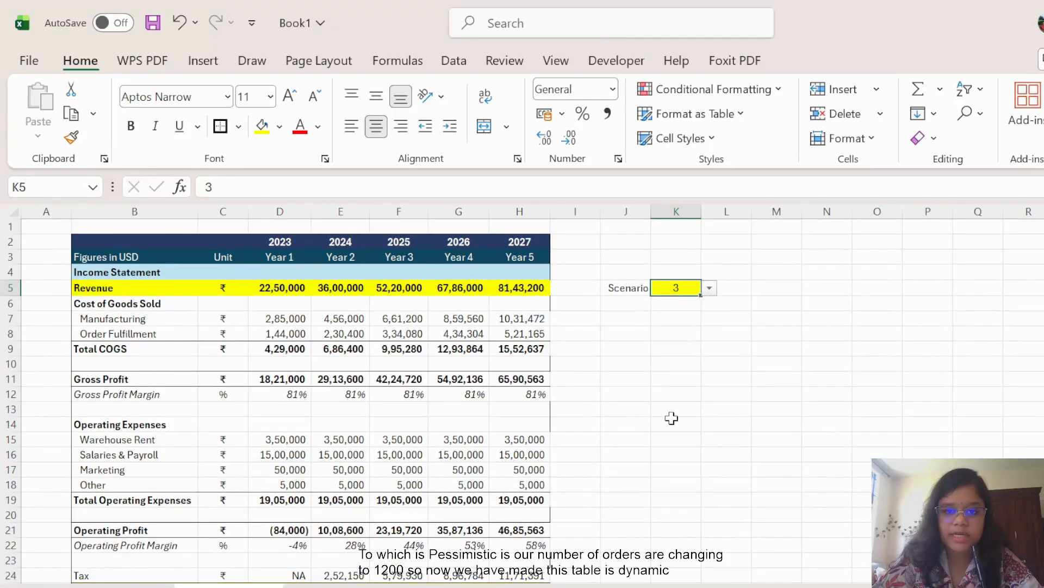
scroll(668, 419, "down", 7)
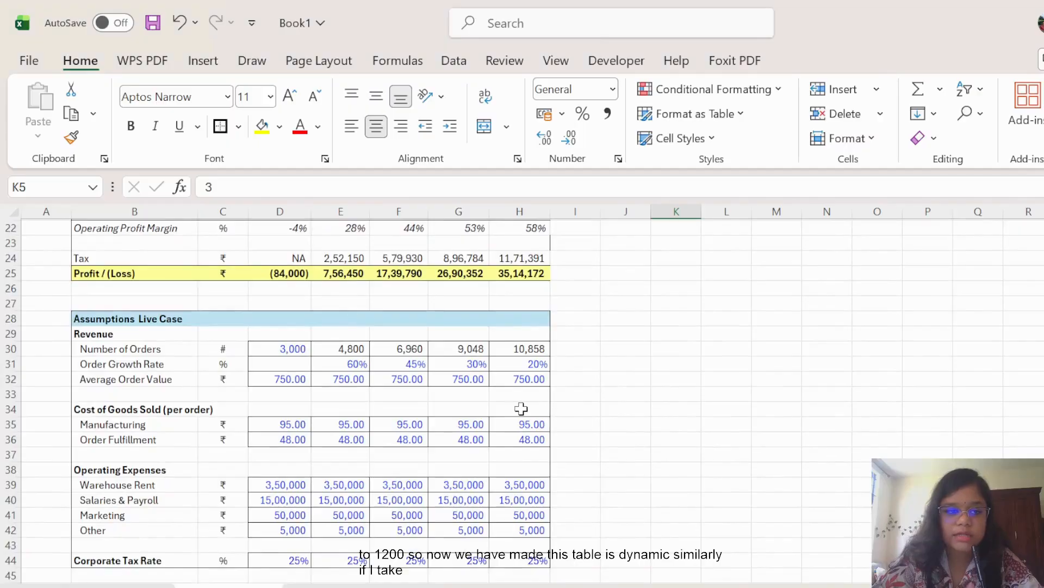
scroll(60, 325, "down", 1)
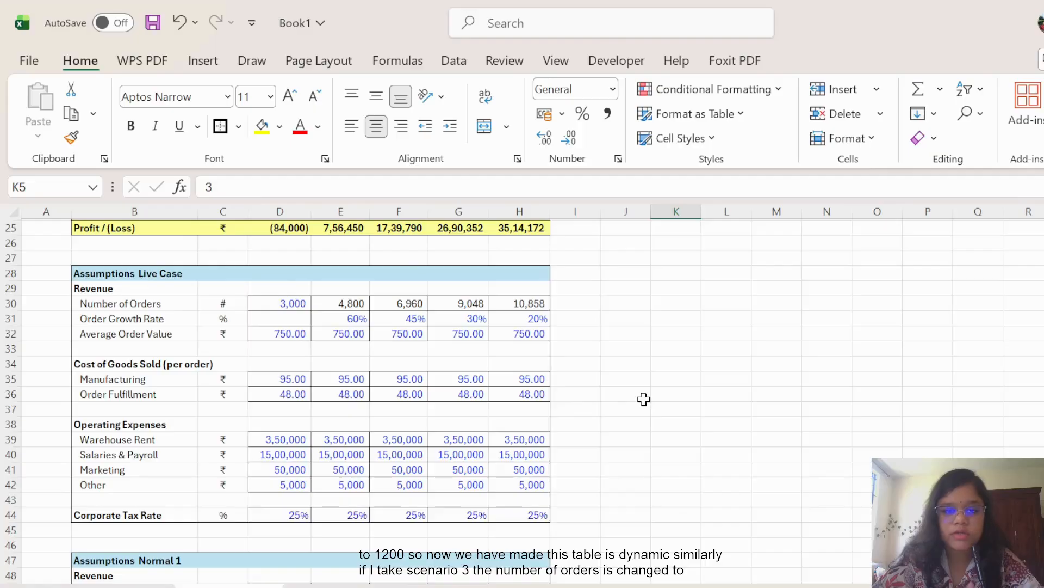
scroll(647, 397, "up", 8)
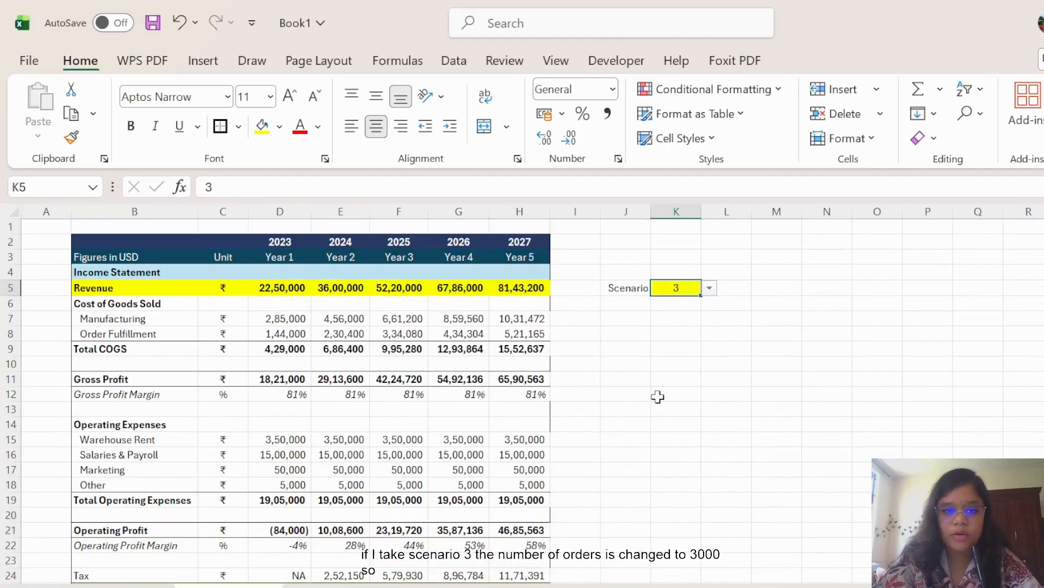
left_click(657, 397)
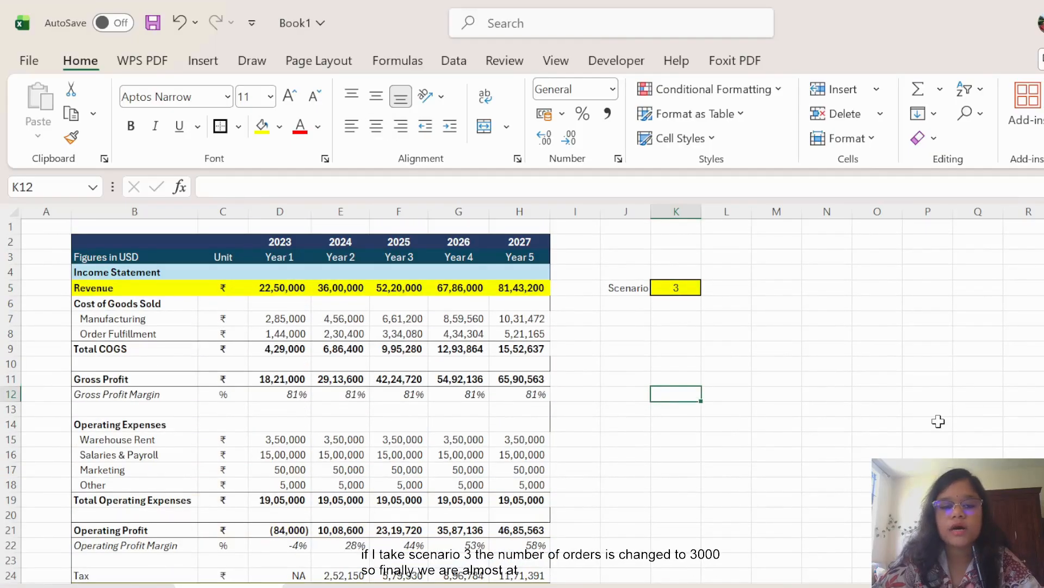
scroll(636, 441, "down", 2)
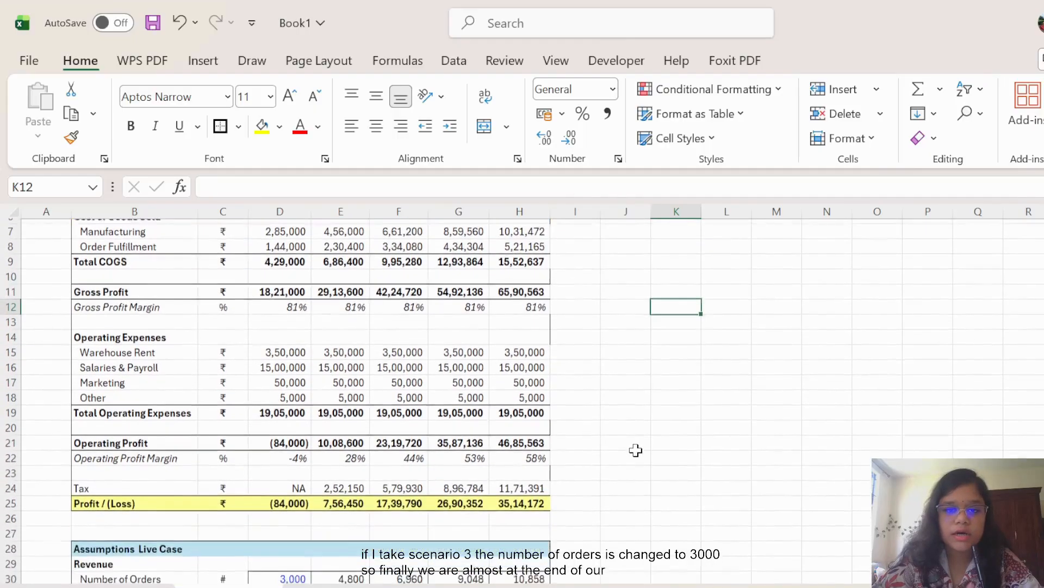
scroll(636, 450, "down", 5)
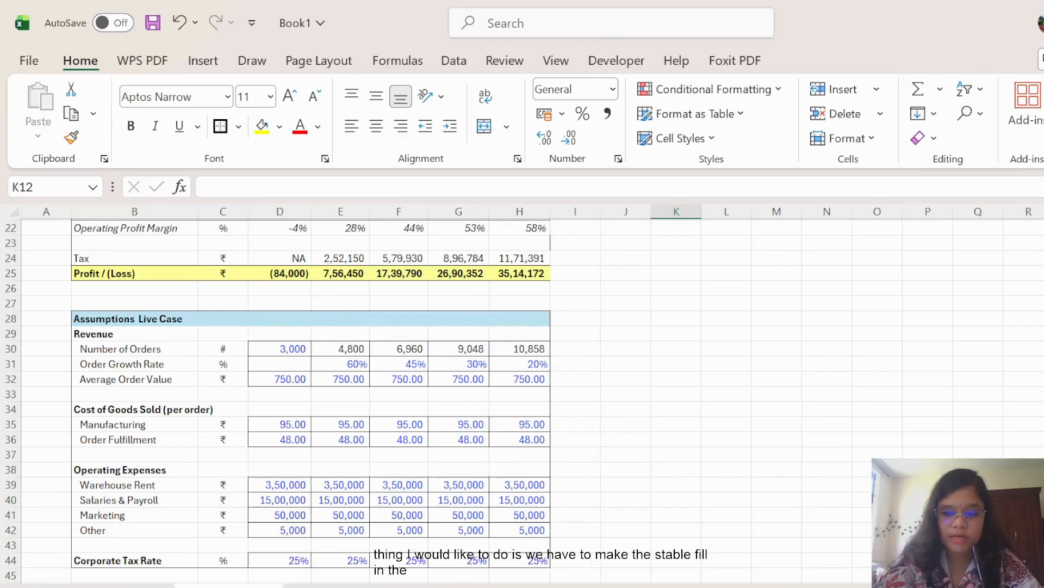
Auto-fit column F so its hidden numbers display.
scroll(549, 403, "up", 1)
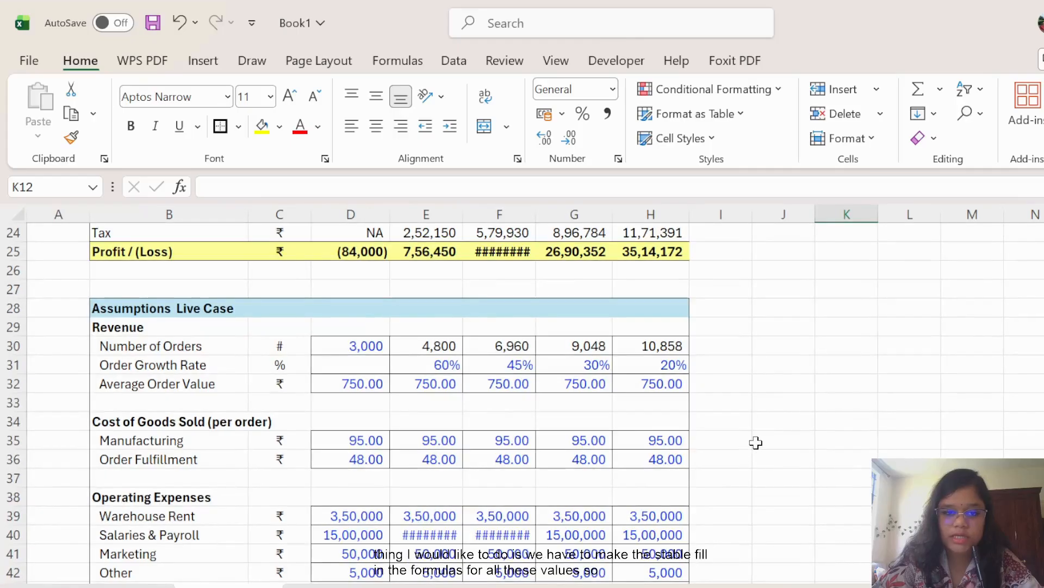
double_click(539, 207)
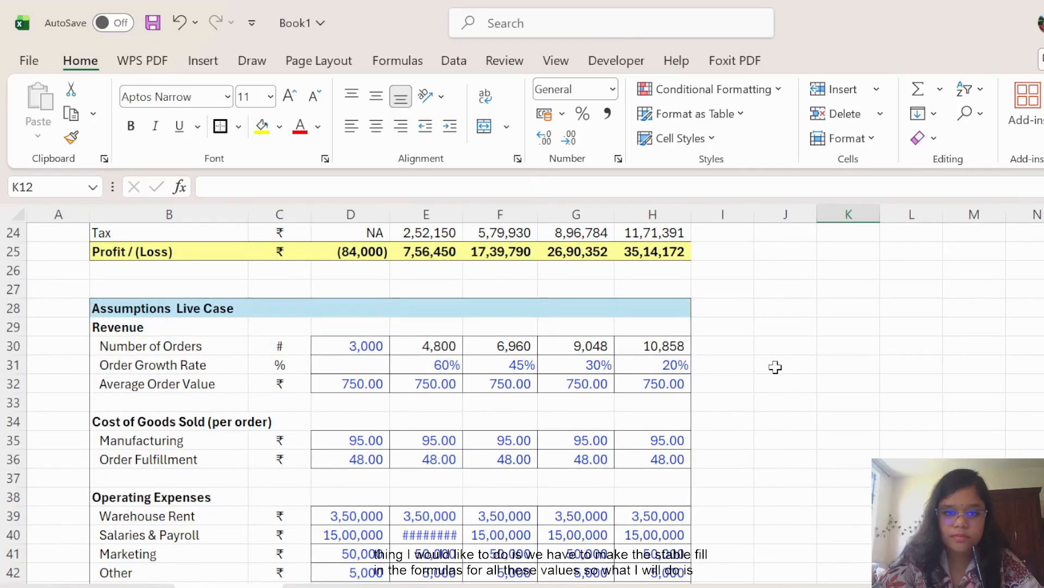
scroll(776, 368, "down", 1)
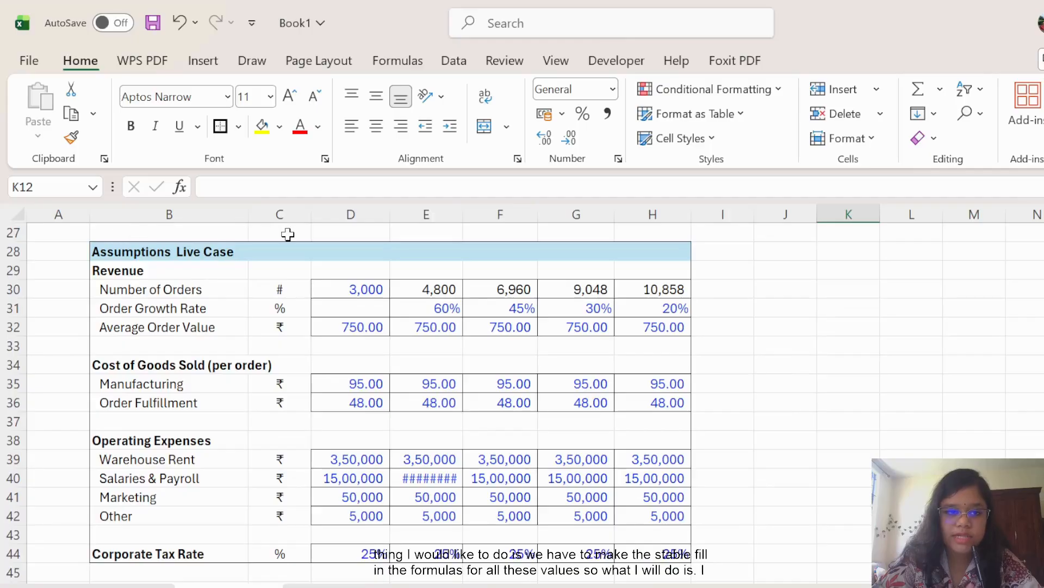
Paste D30's CHOOSE formula into D30:H44 using Paste Special with Formulas only.
left_click(351, 291)
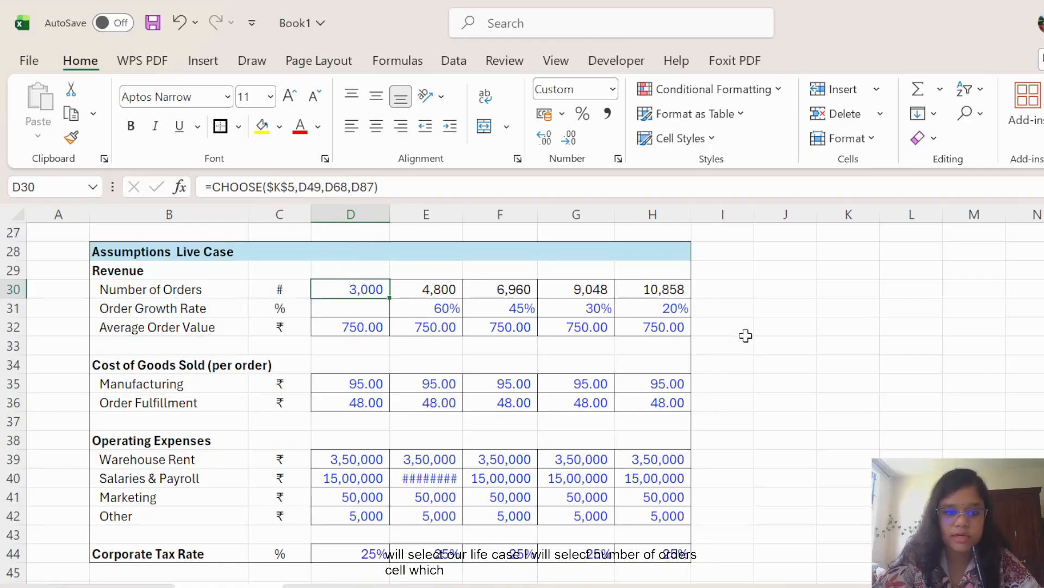
key("ctrl+c")
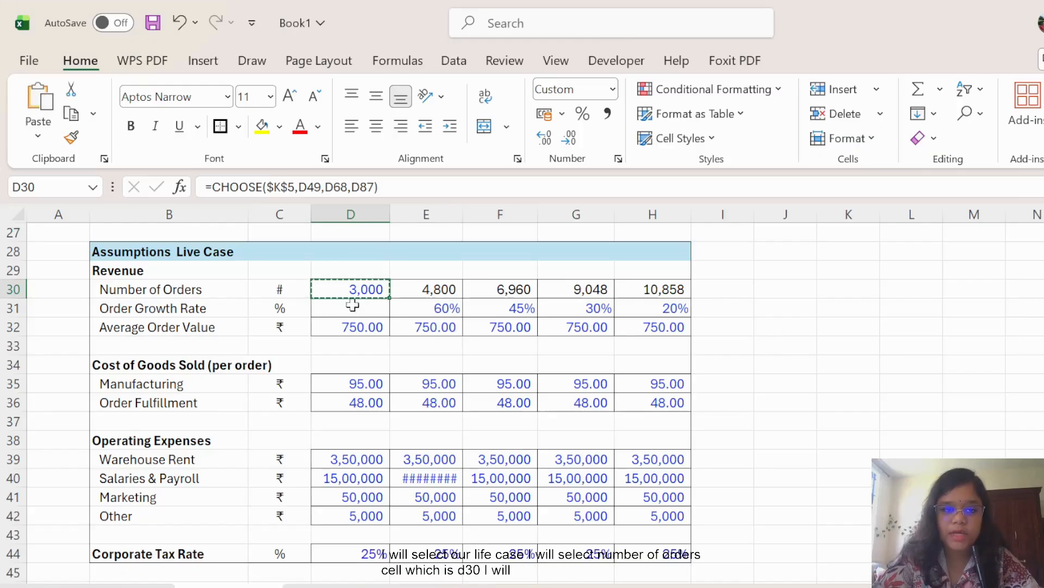
mouse_move(326, 291)
left_mouse_down()
mouse_move(497, 327)
mouse_move(664, 403)
mouse_move(660, 517)
mouse_move(680, 548)
left_mouse_up()
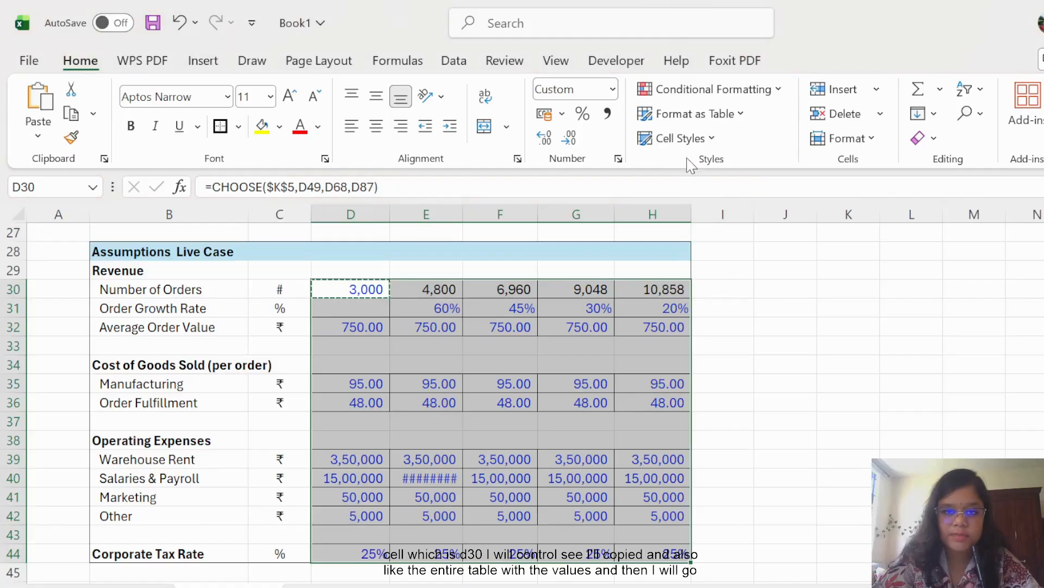
key("ctrl+alt+v")
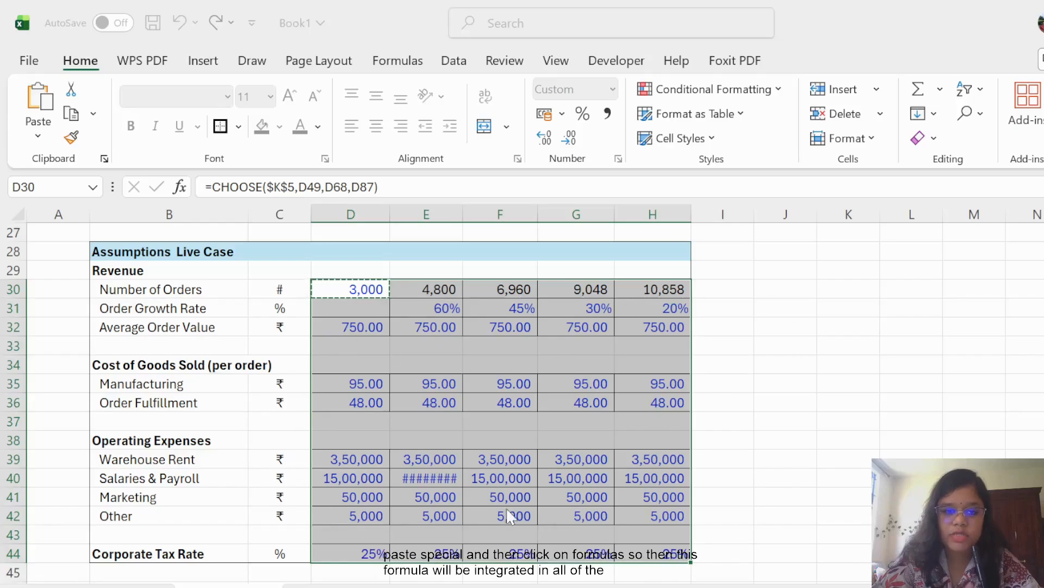
left_click(814, 351)
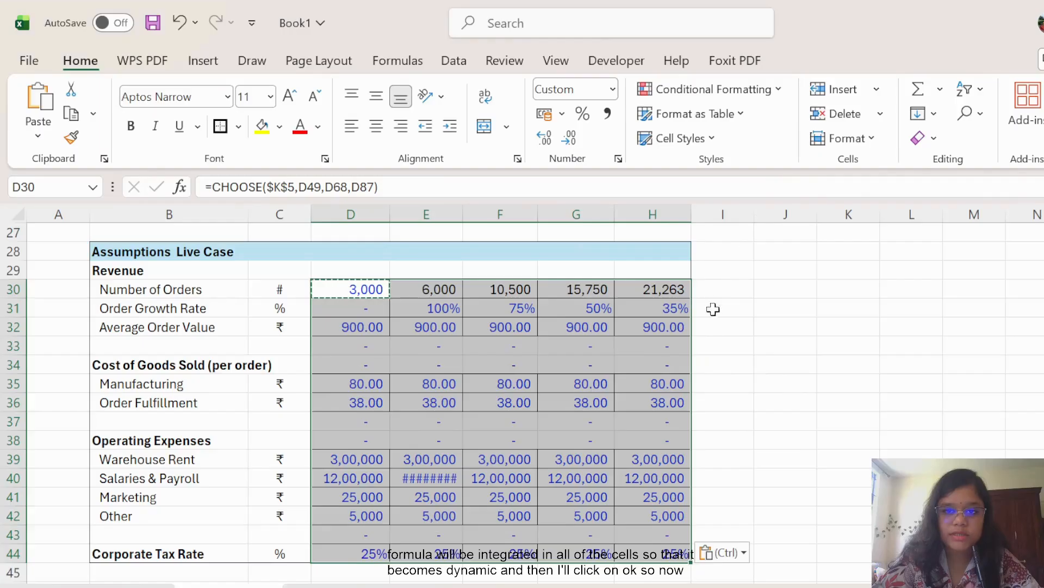
left_click(781, 324)
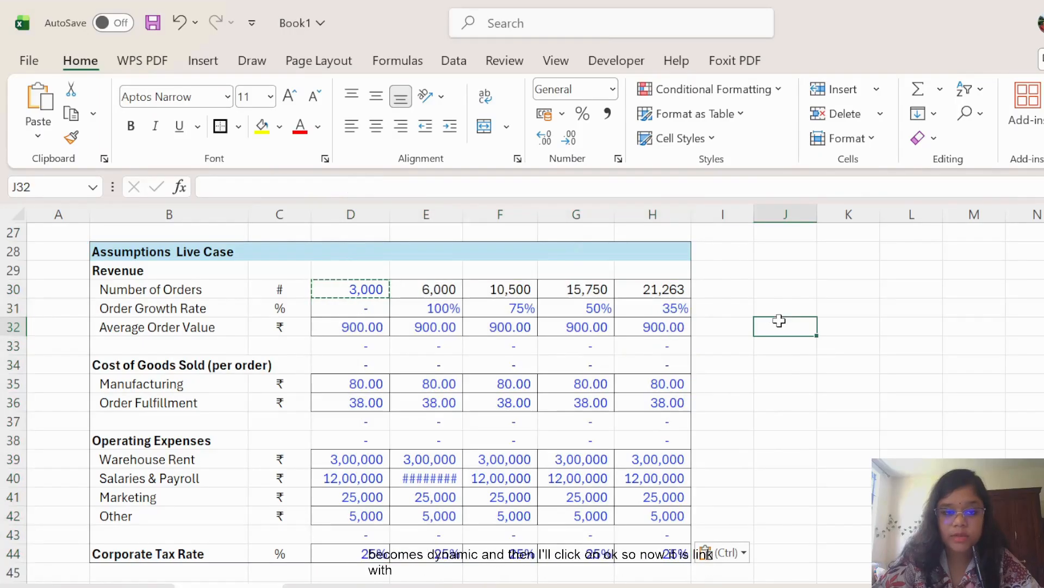
Delete the stray dashes in D31 and rows 33–34, 37–38 and 43, and auto-fit column E.
left_click(379, 310)
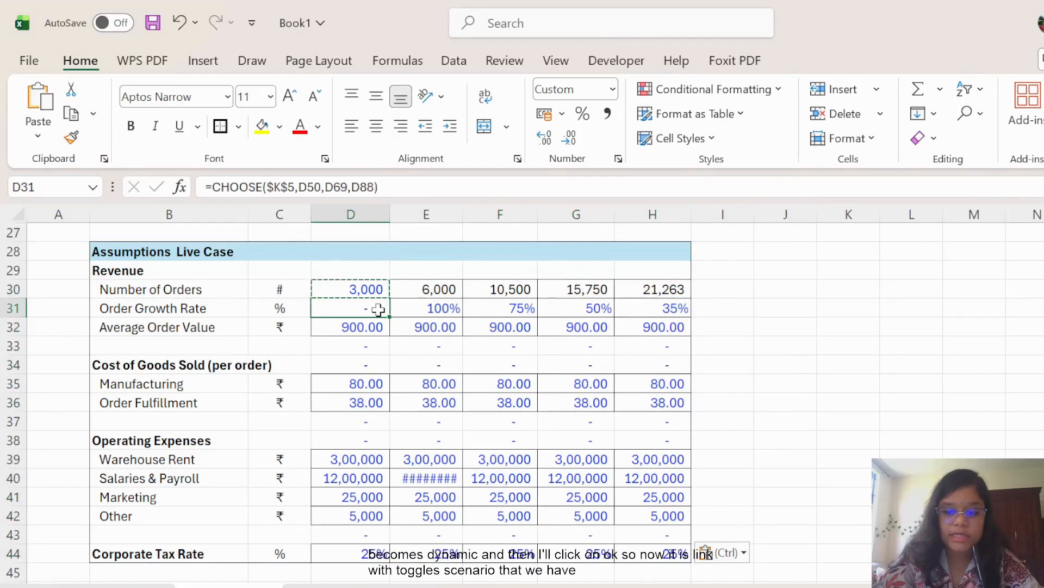
key("Delete")
left_click_drag(360, 343, 662, 363)
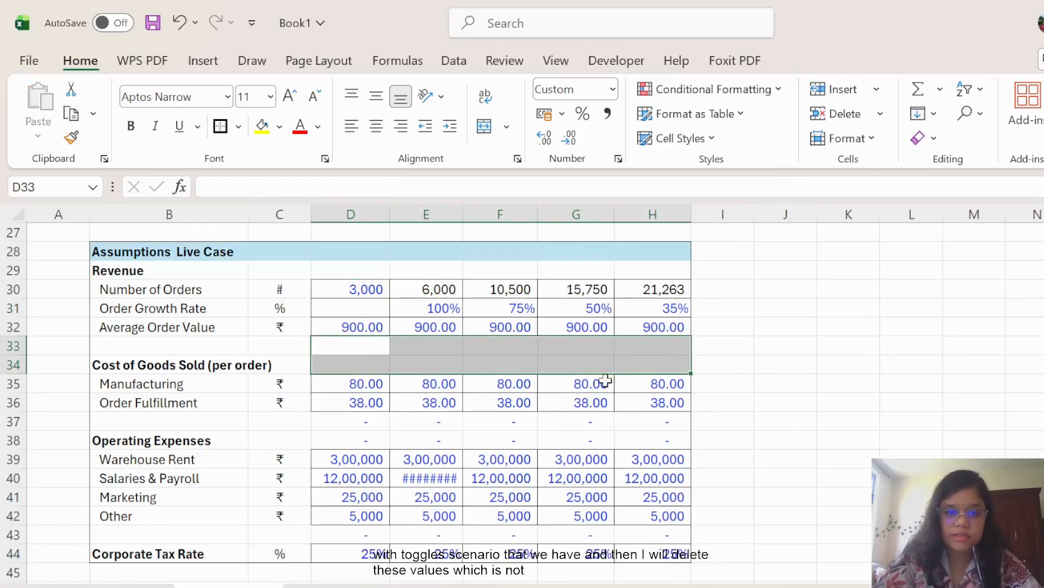
left_click_drag(362, 422, 649, 442)
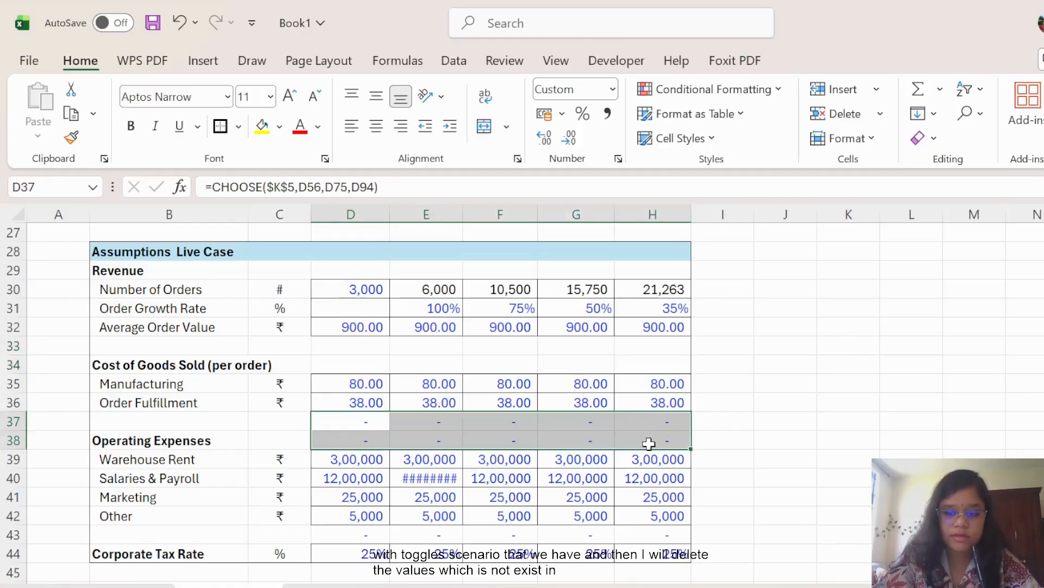
key("Delete")
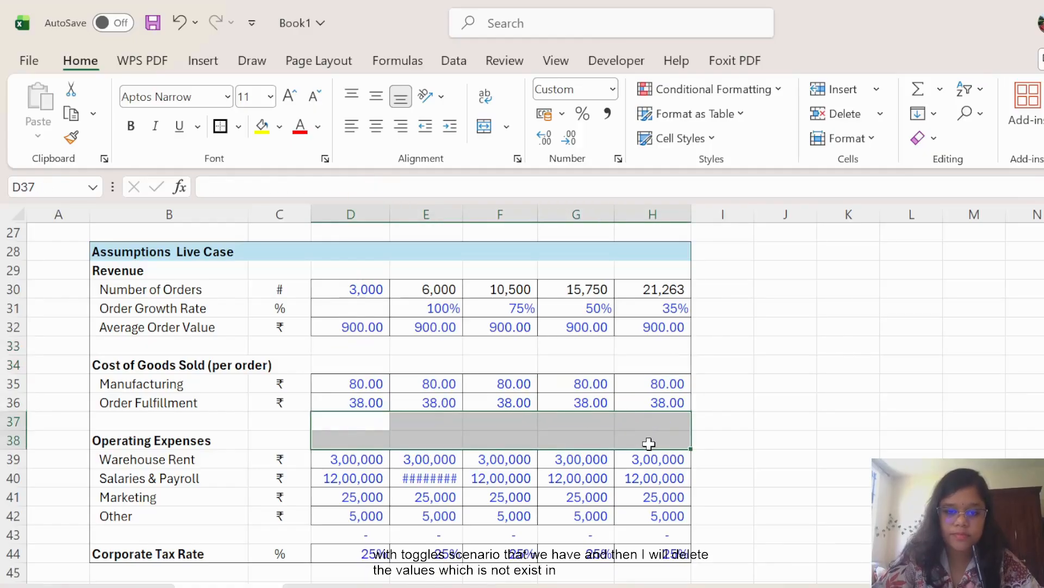
double_click(461, 215)
left_click(849, 459)
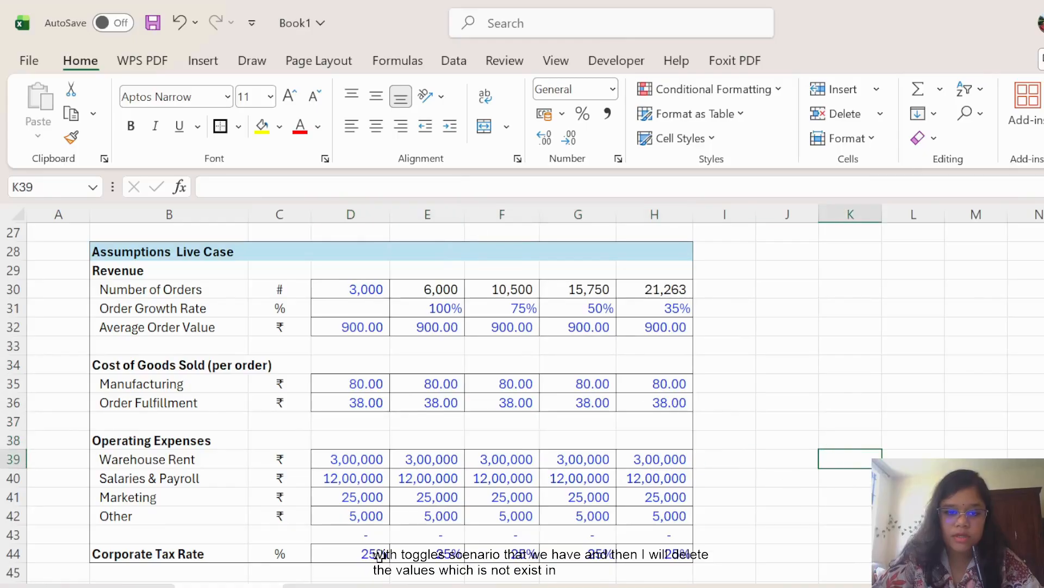
left_click_drag(348, 534, 655, 535)
key("Delete")
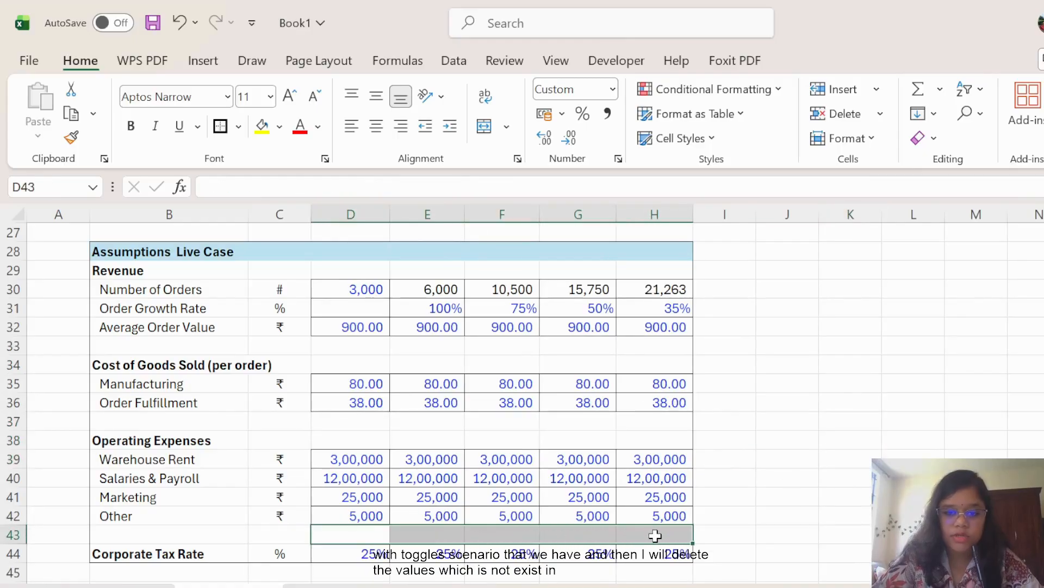
left_click(745, 477)
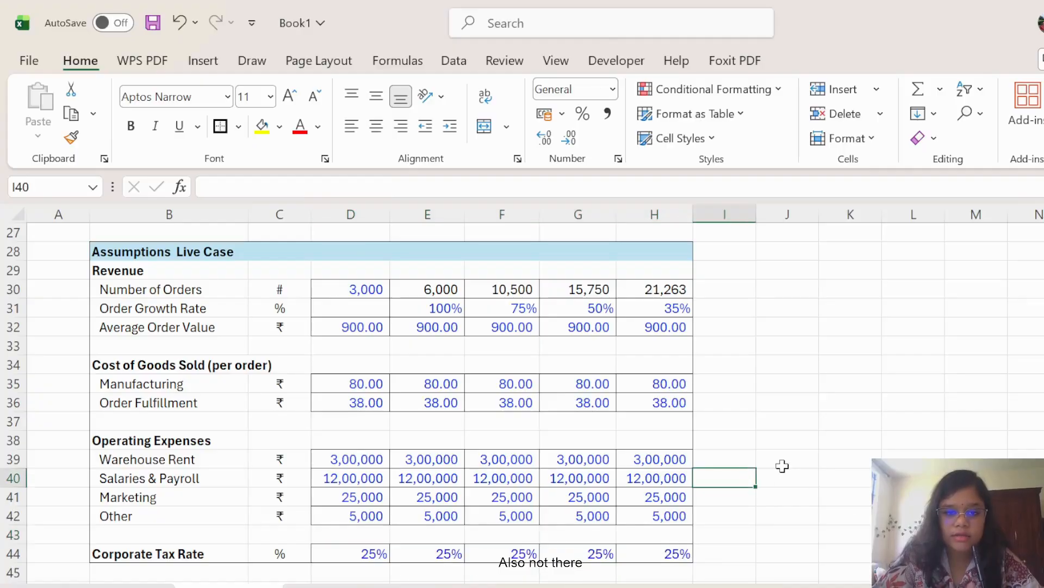
scroll(782, 465, "up", 7)
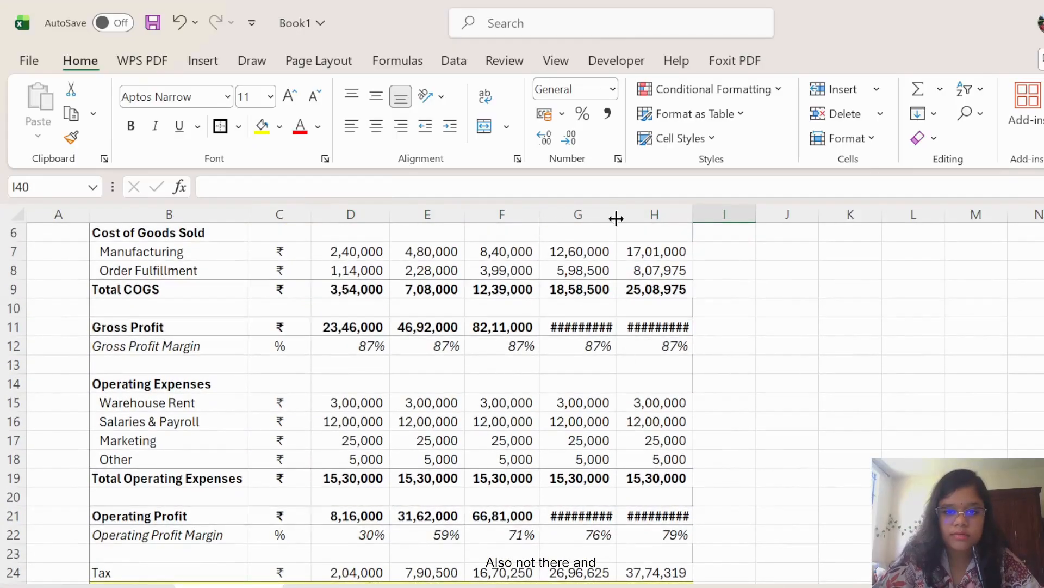
Auto-fit columns G and H so the full profit figures show.
double_click(616, 216)
double_click(702, 216)
left_click(912, 379)
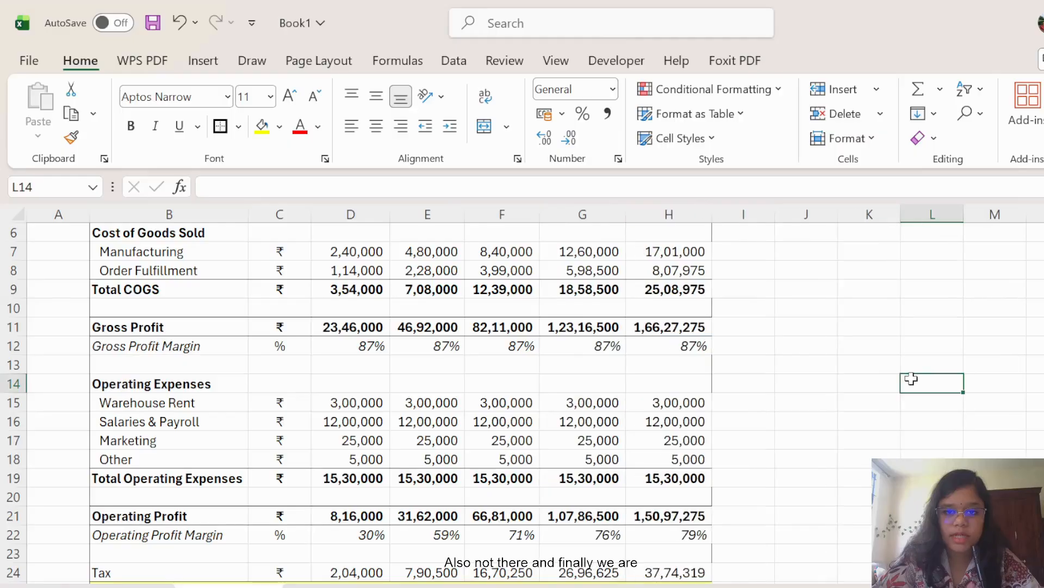
scroll(790, 472, "up", 2)
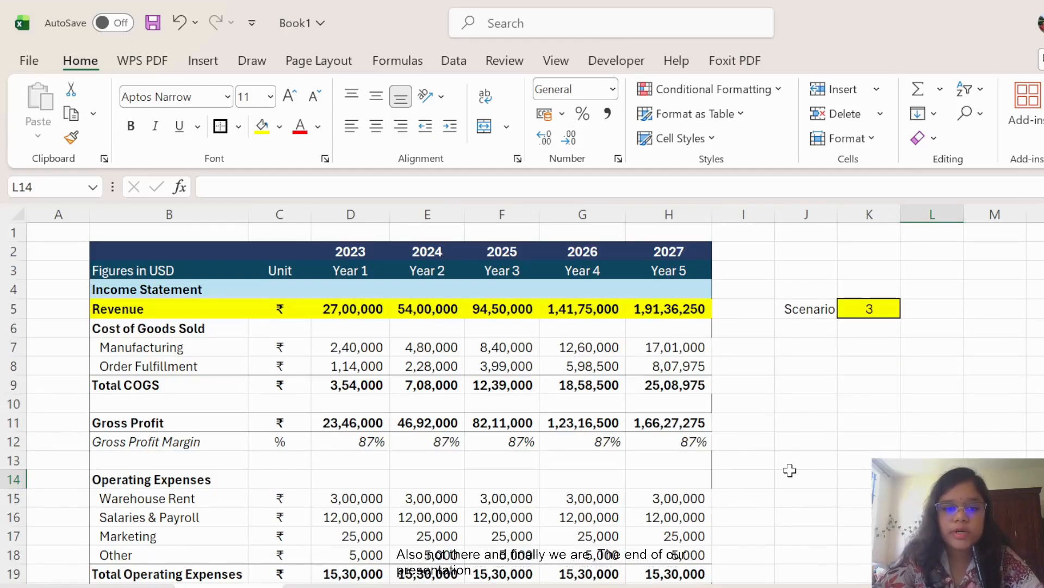
Set the K5 scenario to 1 and scroll through the recalculated statement.
left_click(872, 313)
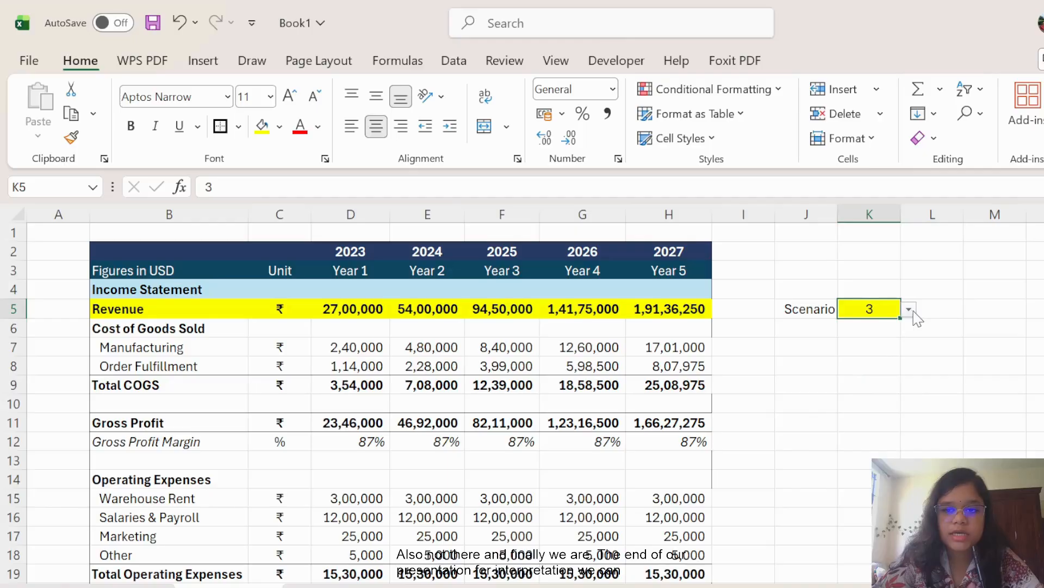
left_click(895, 332)
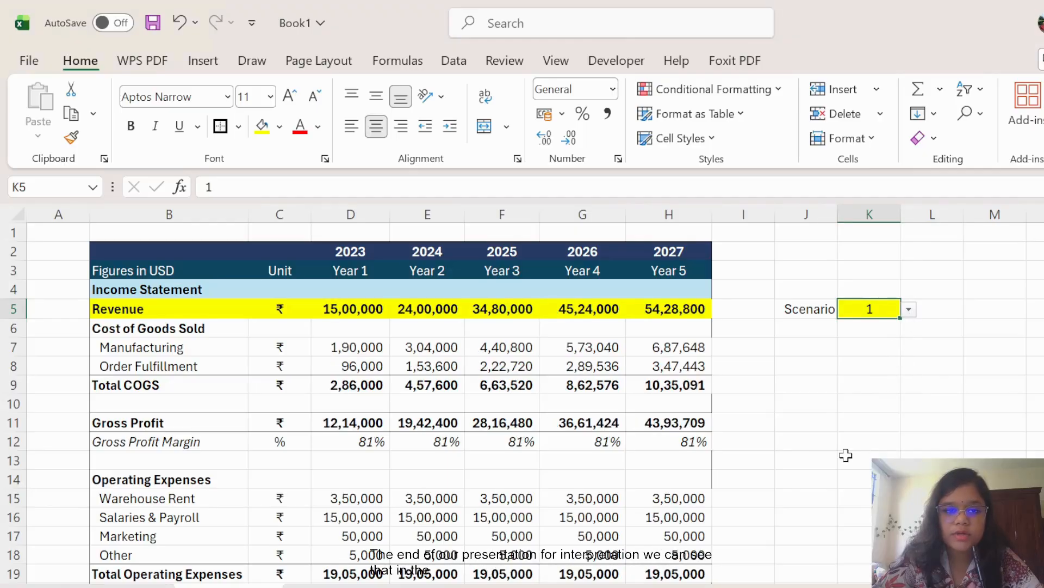
scroll(846, 455, "down", 2)
scroll(846, 455, "down", 2)
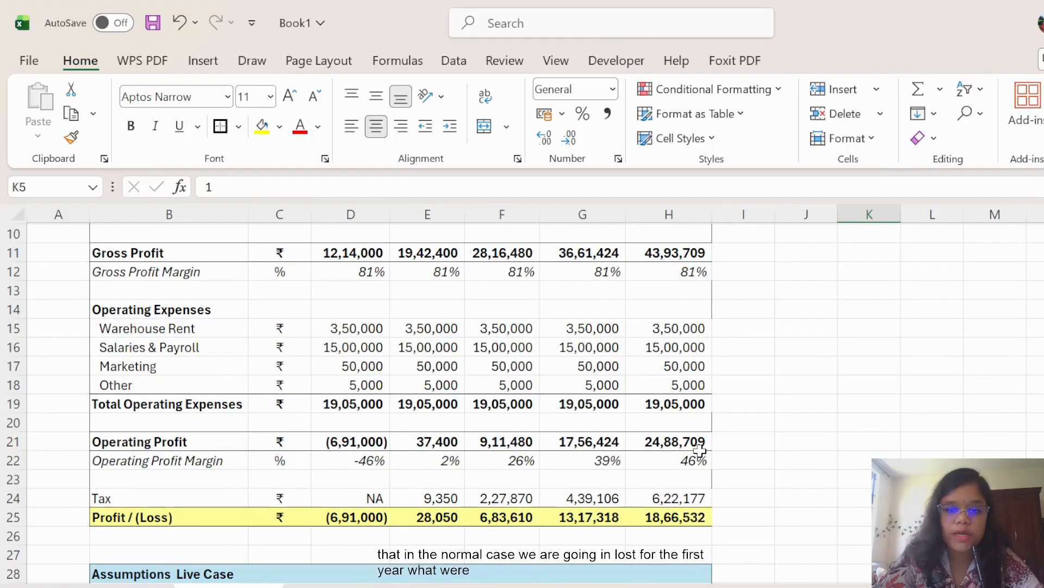
scroll(461, 401, "up", 3)
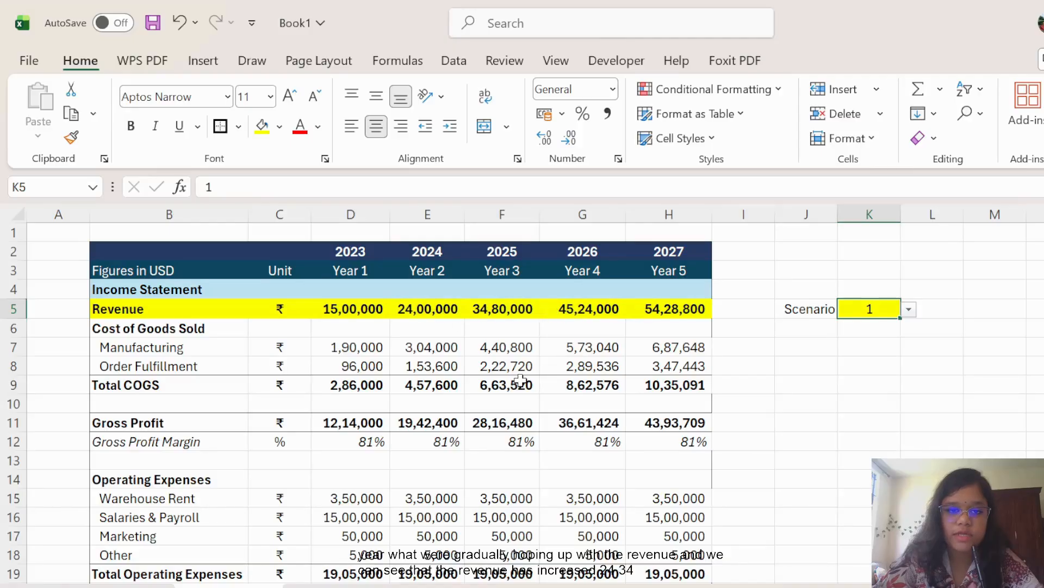
scroll(521, 381, "down", 1)
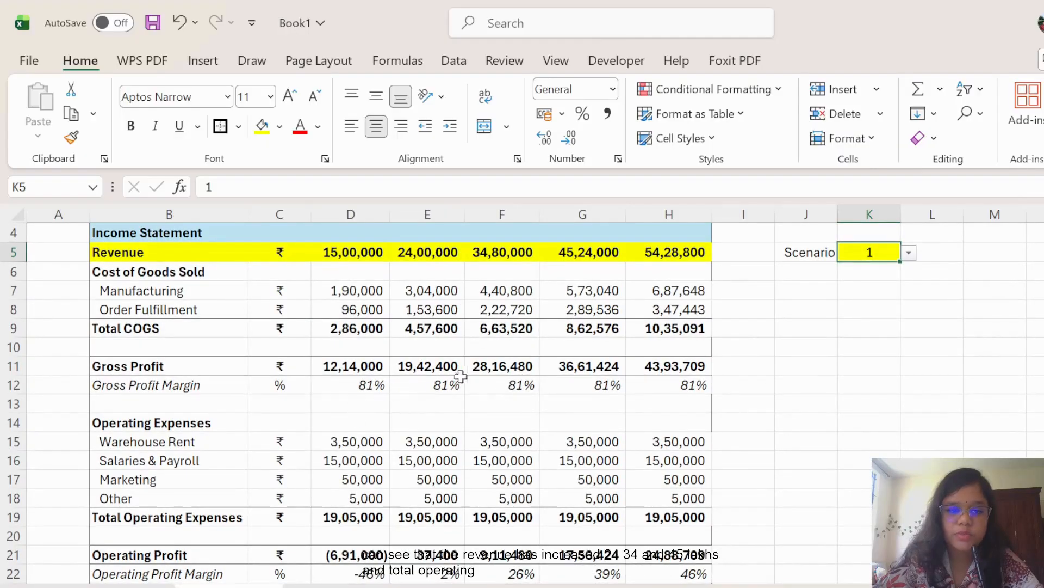
scroll(527, 401, "down", 1)
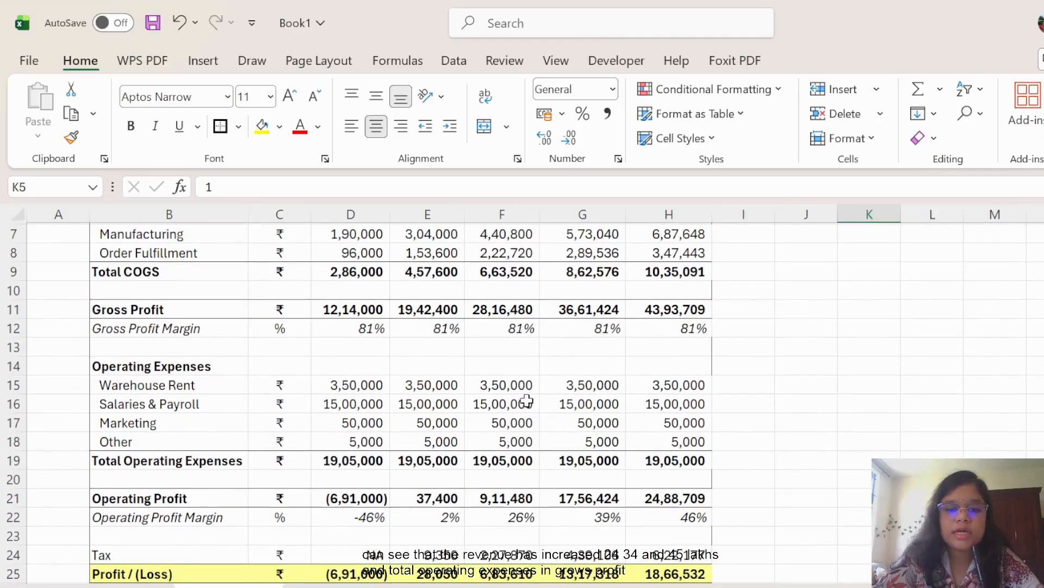
scroll(546, 406, "up", 2)
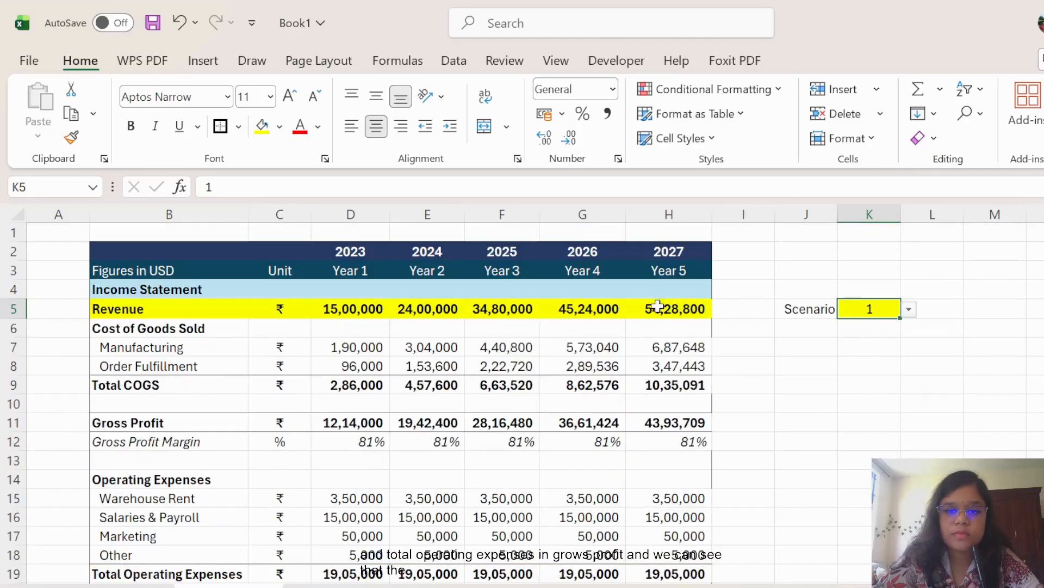
scroll(674, 436, "down", 3)
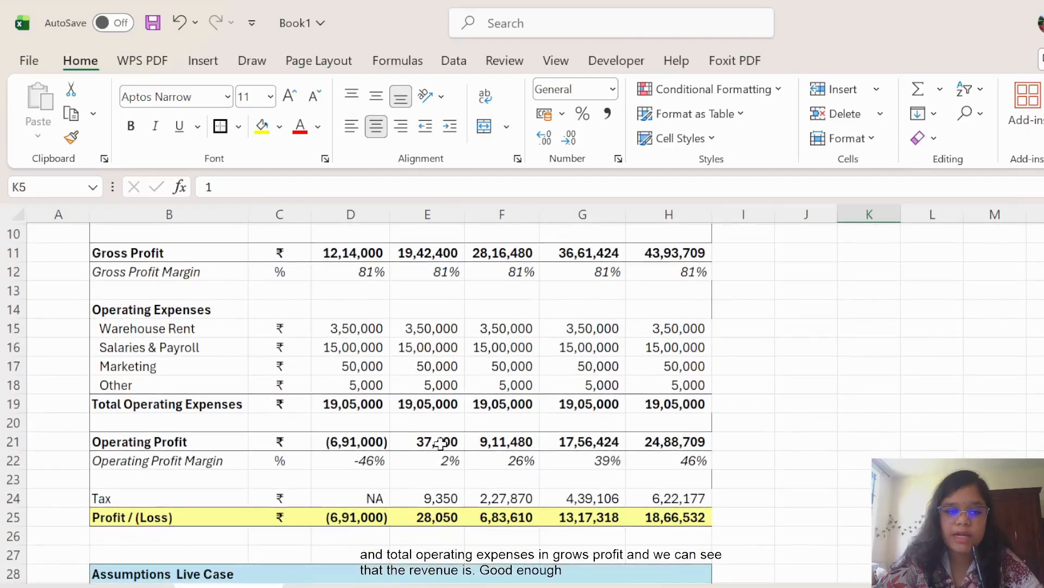
scroll(615, 383, "up", 1)
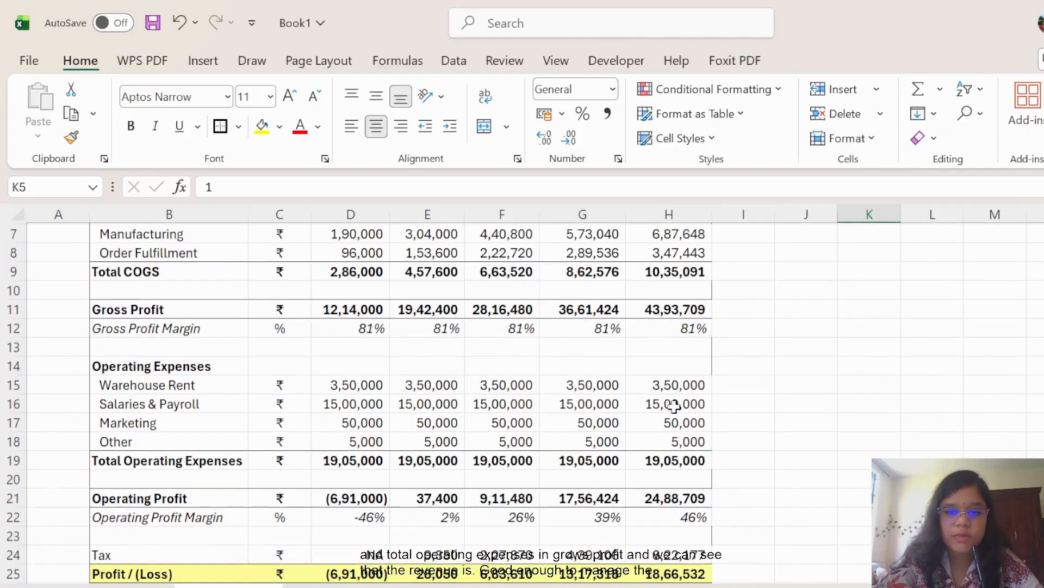
scroll(647, 424, "up", 2)
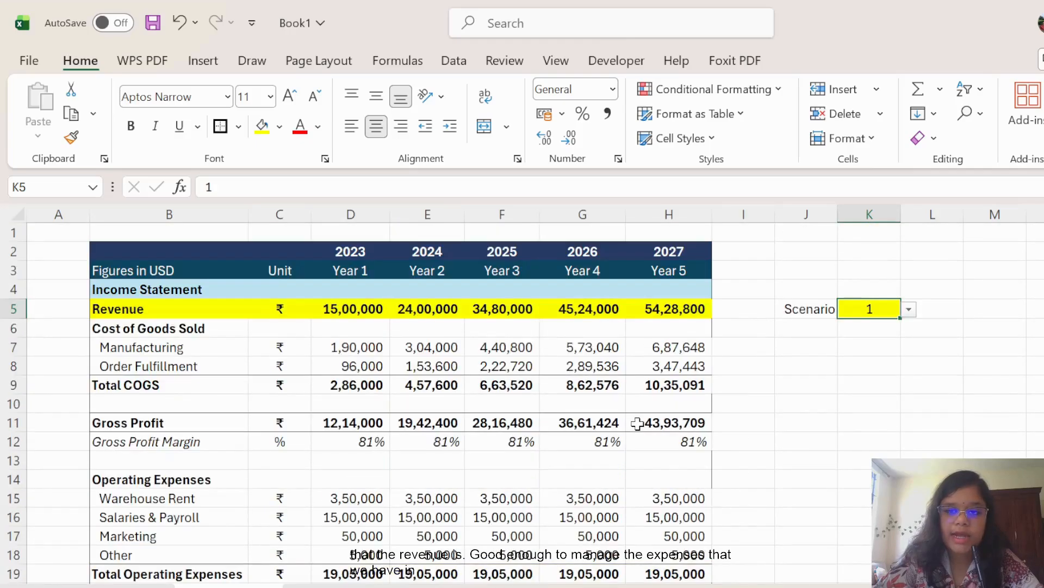
scroll(631, 419, "down", 3)
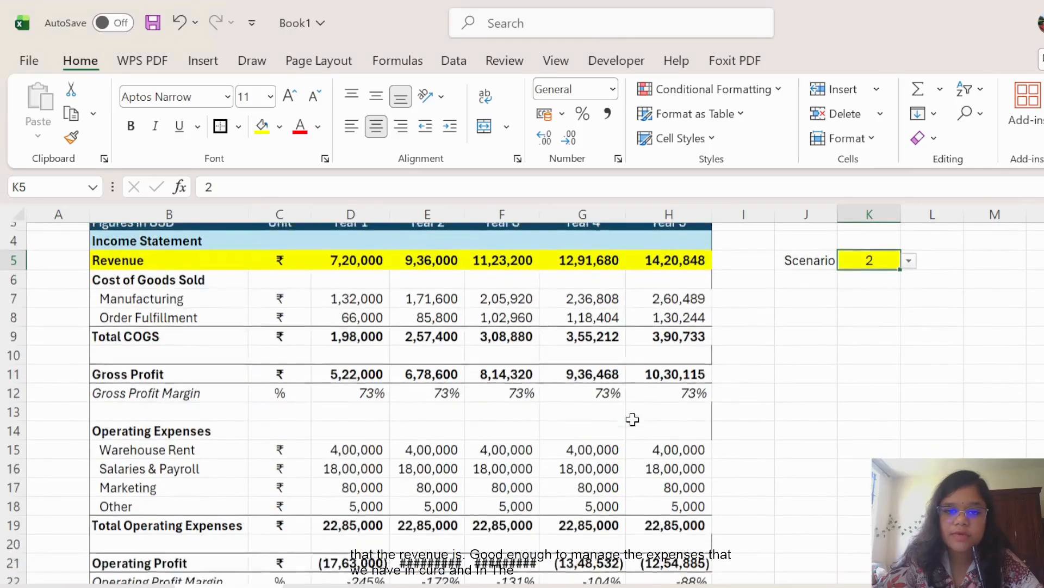
Auto-fit columns E and F to show losses of (16,06,400) and (14,70,680).
double_click(466, 209)
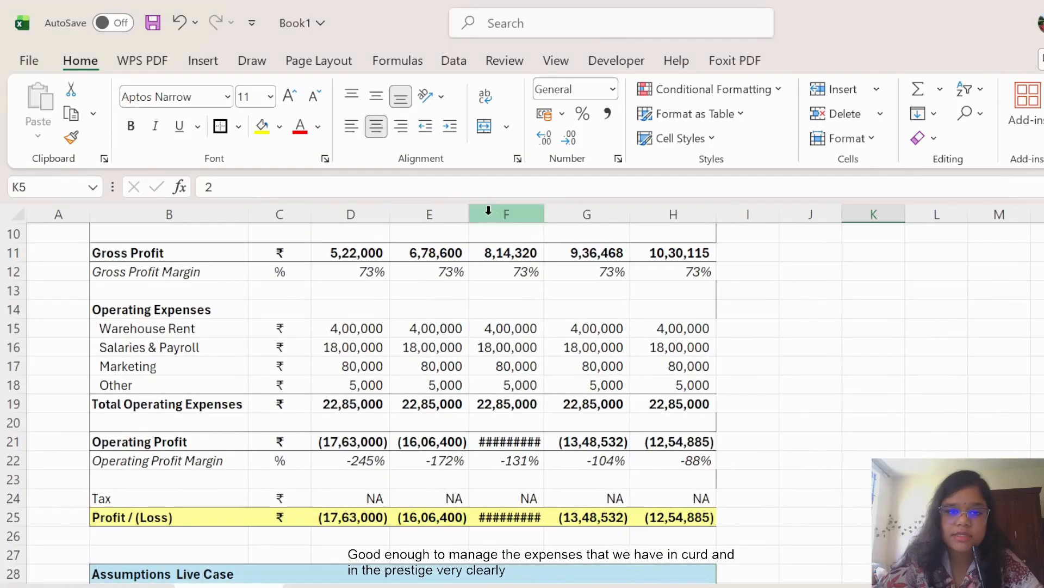
double_click(545, 217)
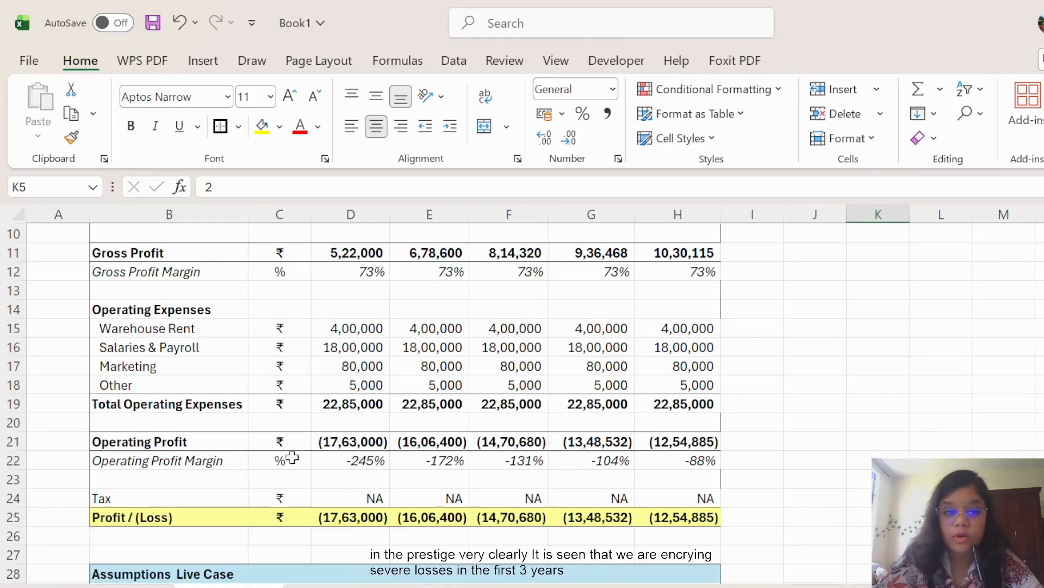
scroll(612, 433, "up", 1)
scroll(612, 434, "up", 2)
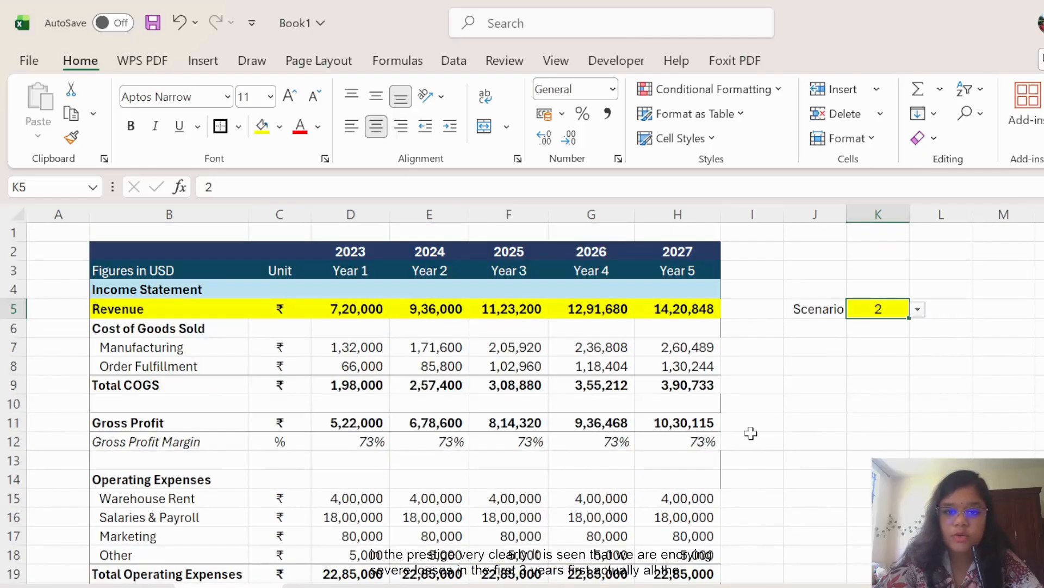
scroll(748, 433, "down", 4)
scroll(566, 402, "up", 4)
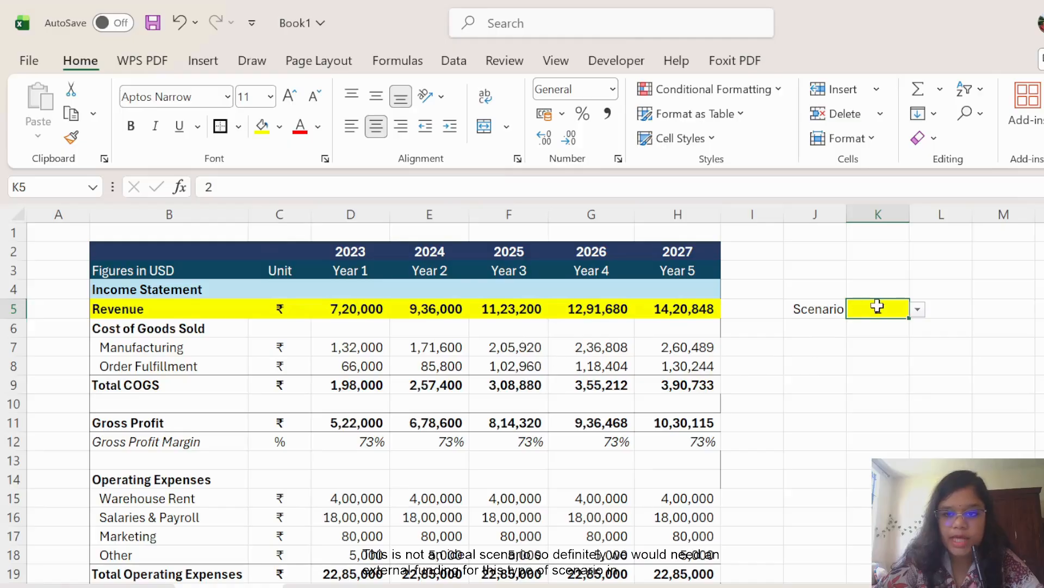
Set the K5 scenario to 3 and review Year 1 revenue of 27,00,000 and the assumption tables.
left_click(887, 360)
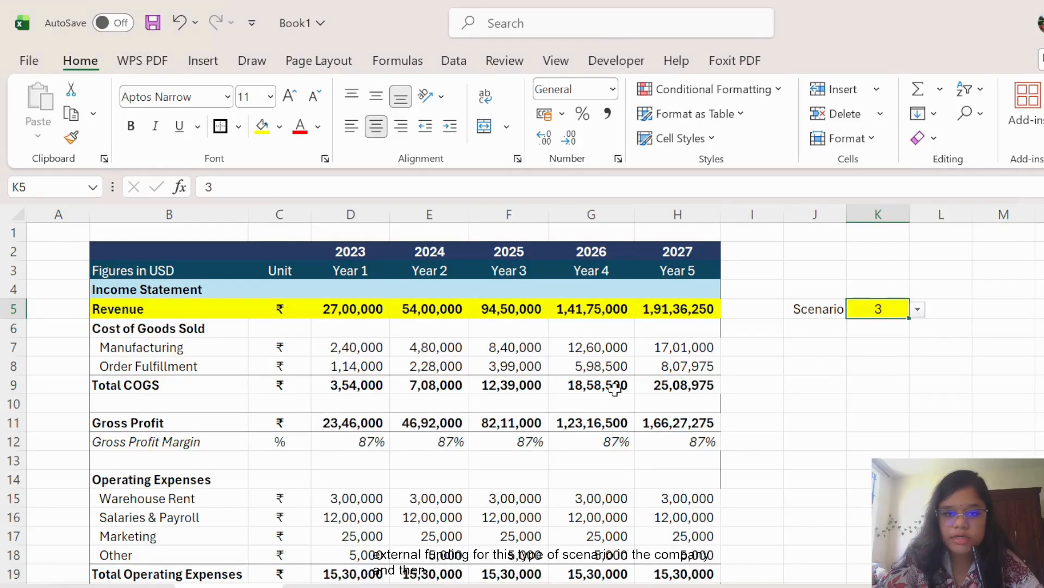
scroll(609, 392, "down", 3)
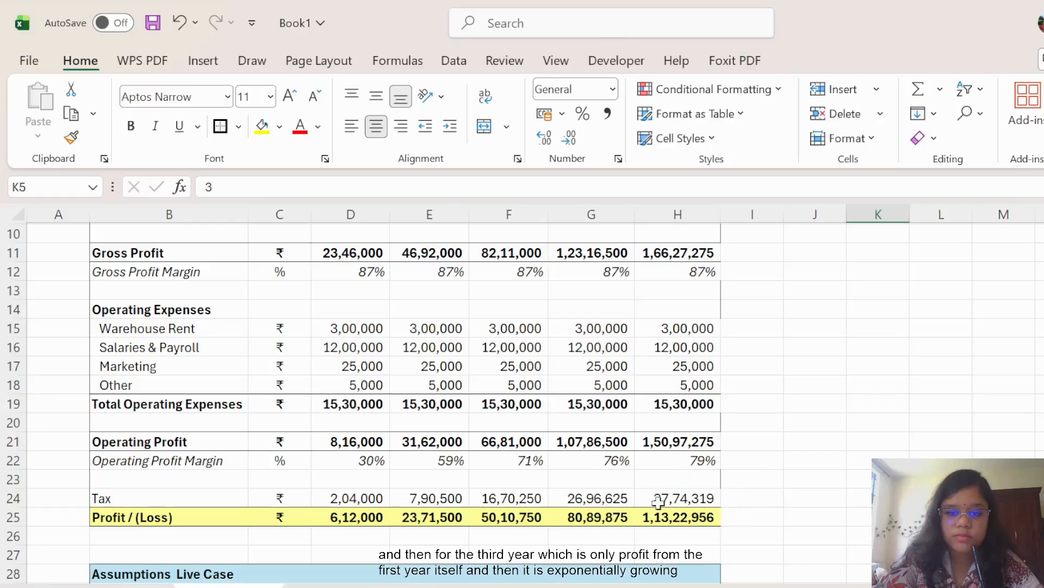
scroll(588, 392, "up", 3)
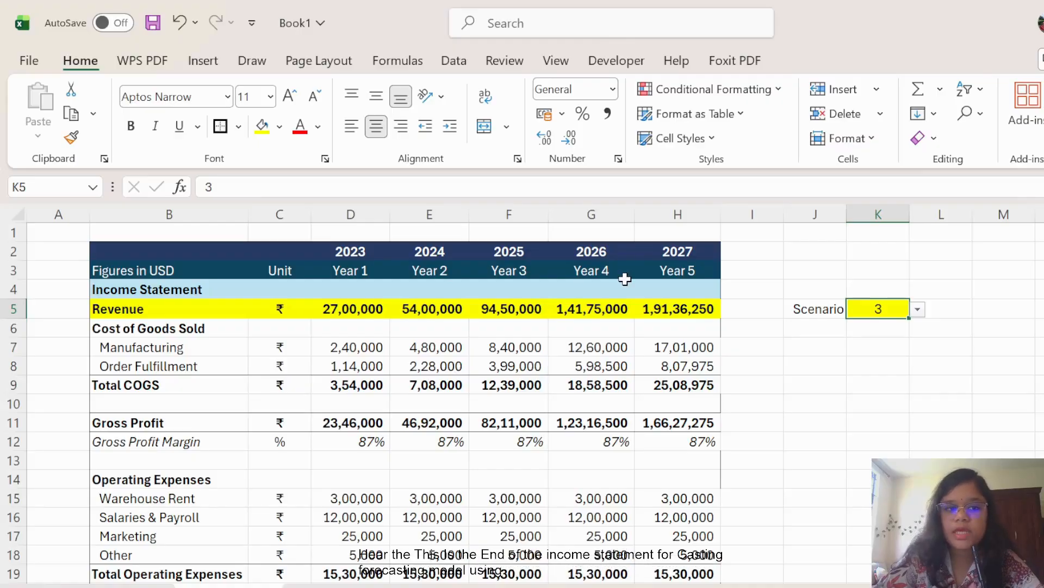
scroll(701, 408, "down", 1)
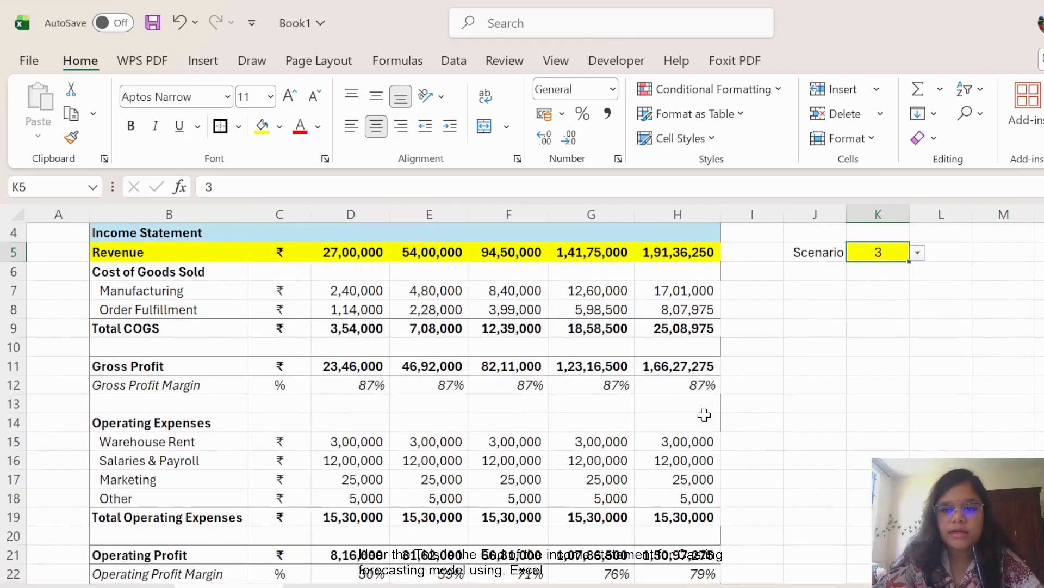
scroll(761, 407, "up", 1)
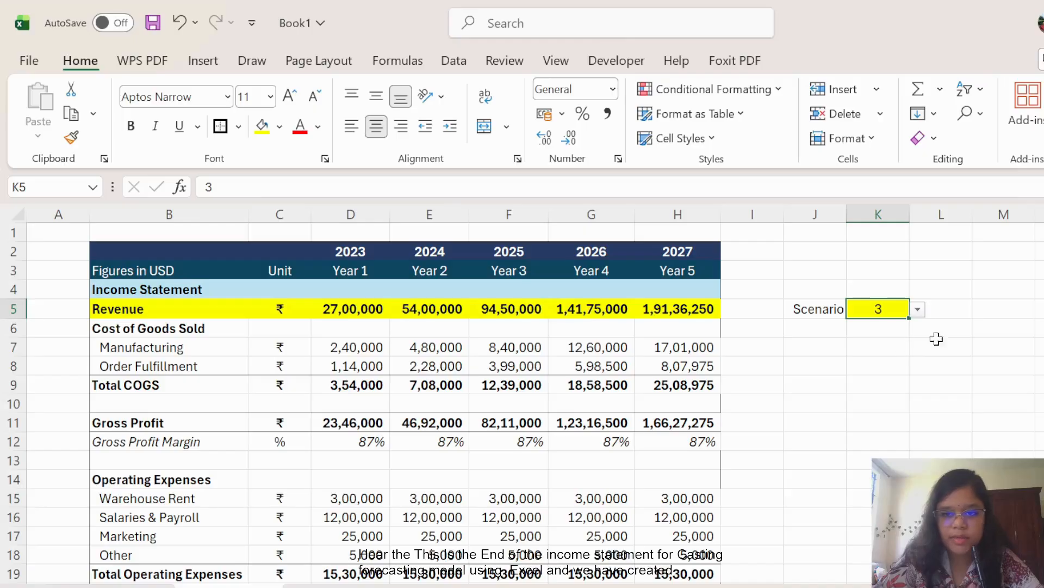
left_click(970, 340)
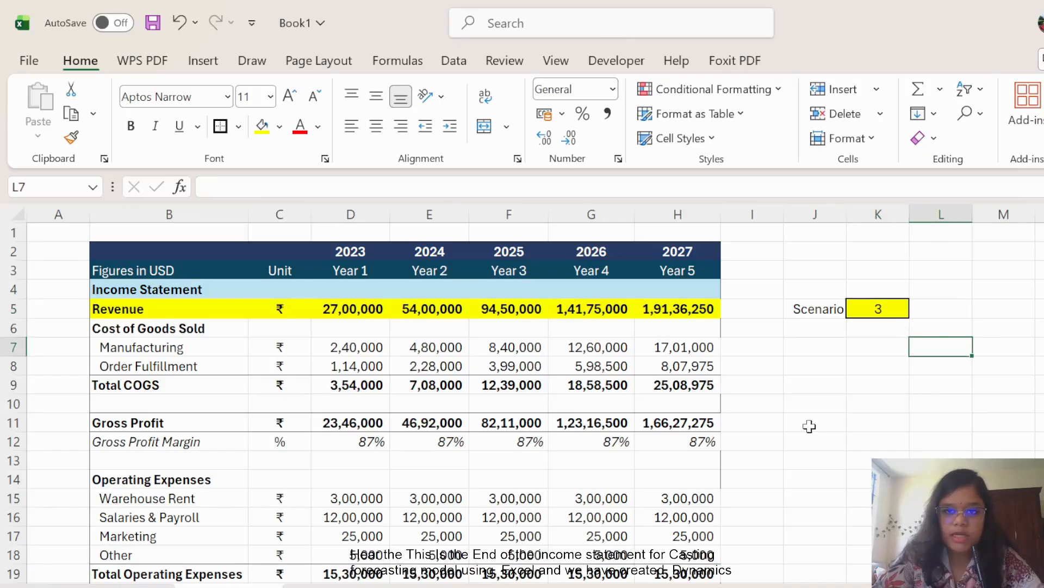
scroll(674, 361, "down", 8)
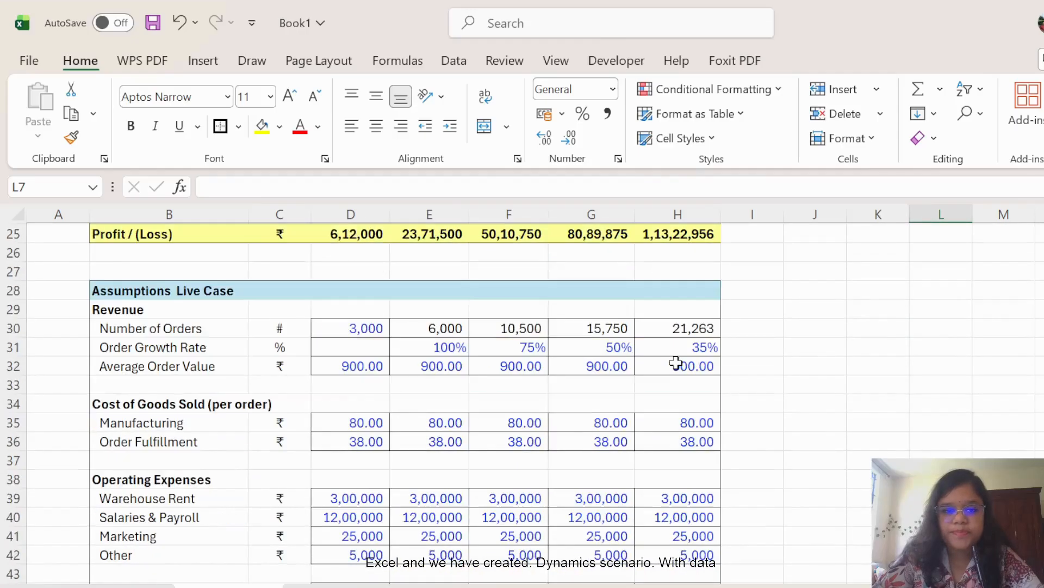
scroll(676, 362, "down", 9)
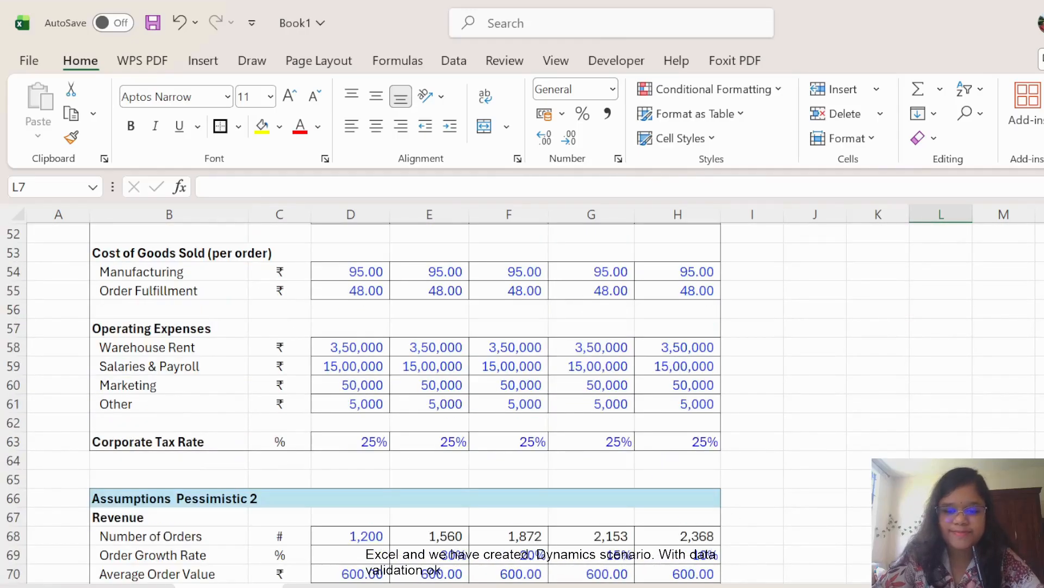